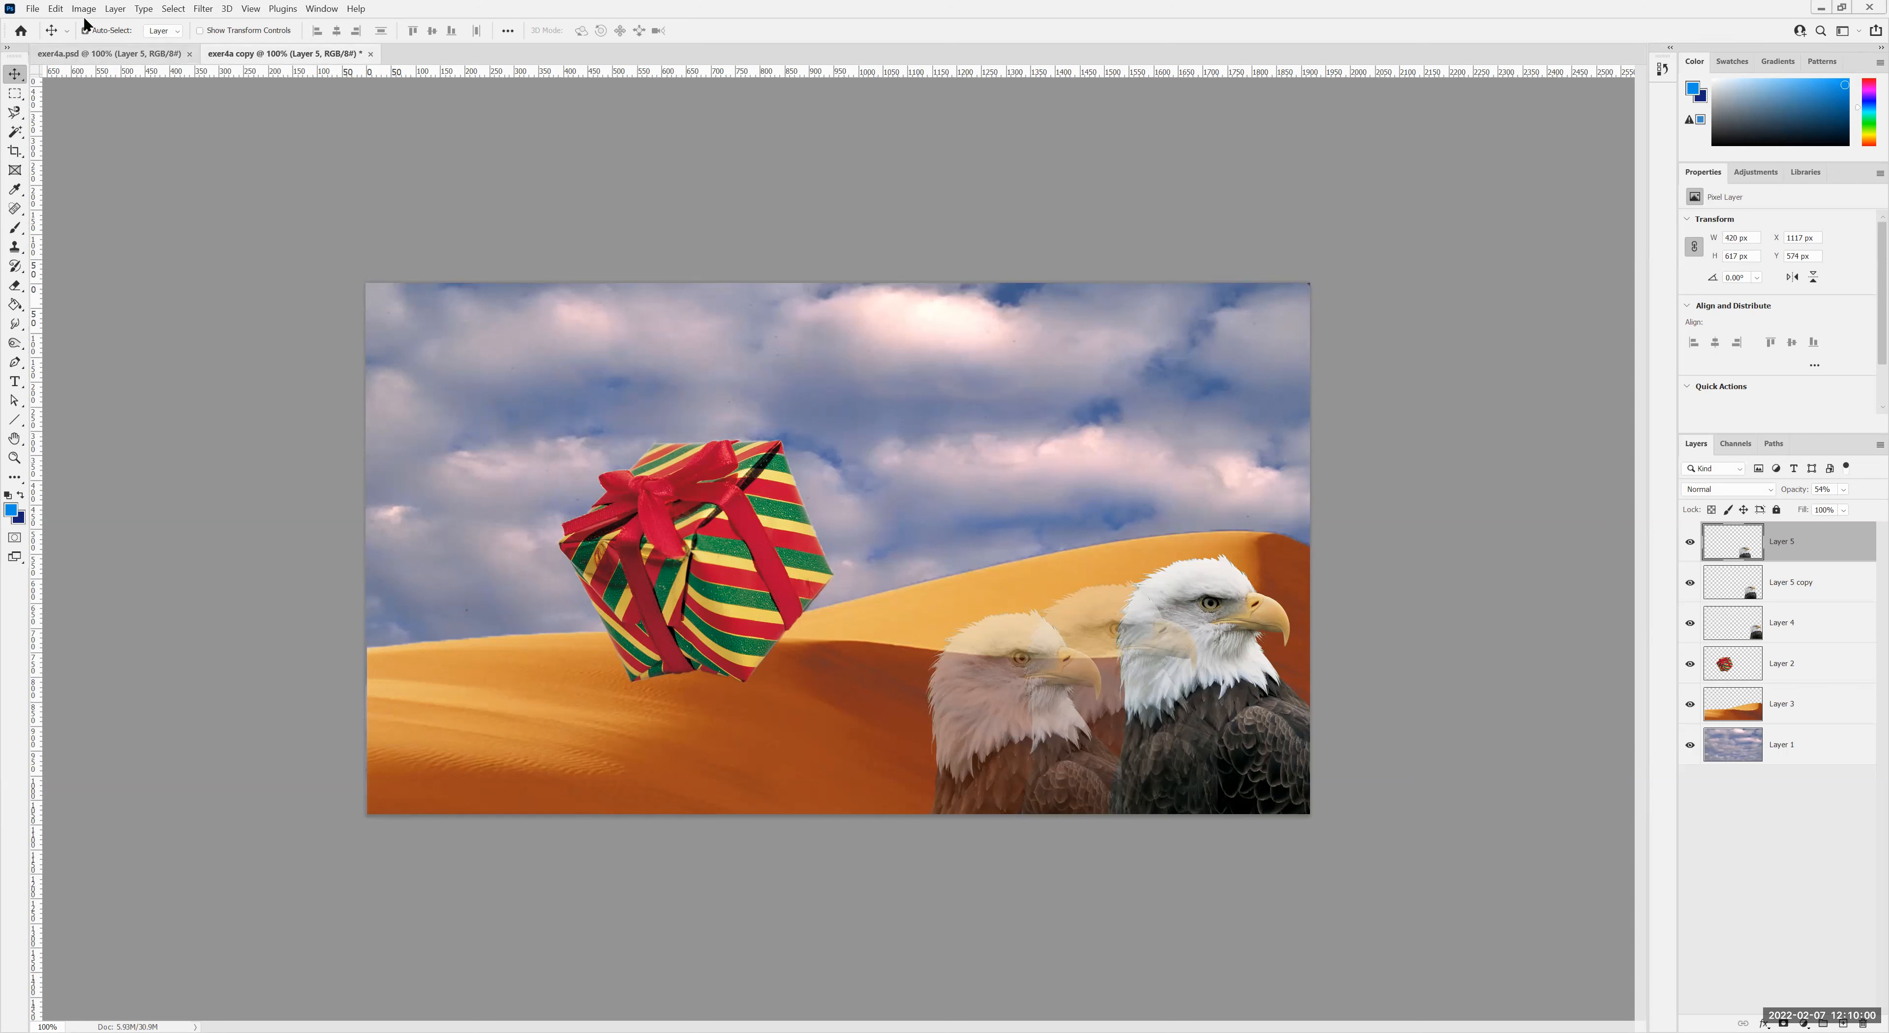
# Step: Flatten all layers of the exer4a copy document into a single background layer
pyautogui.click(115, 9)
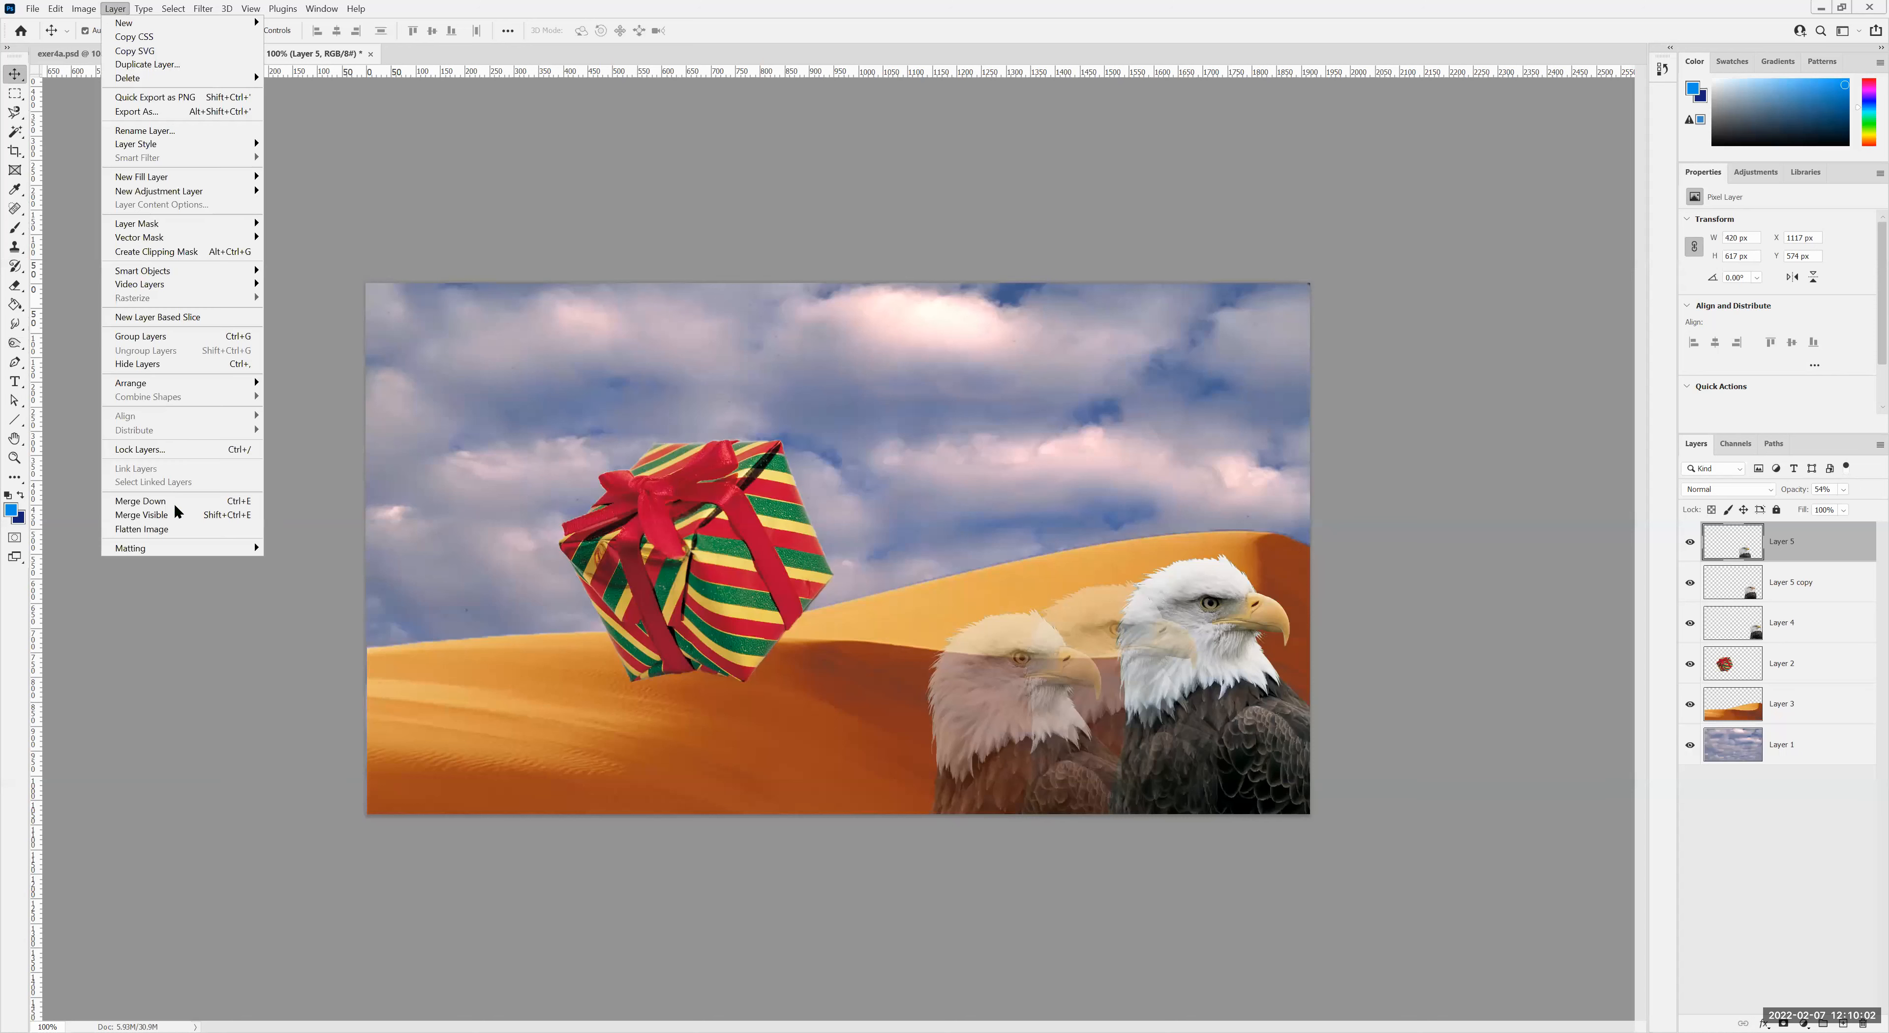
pyautogui.click(177, 523)
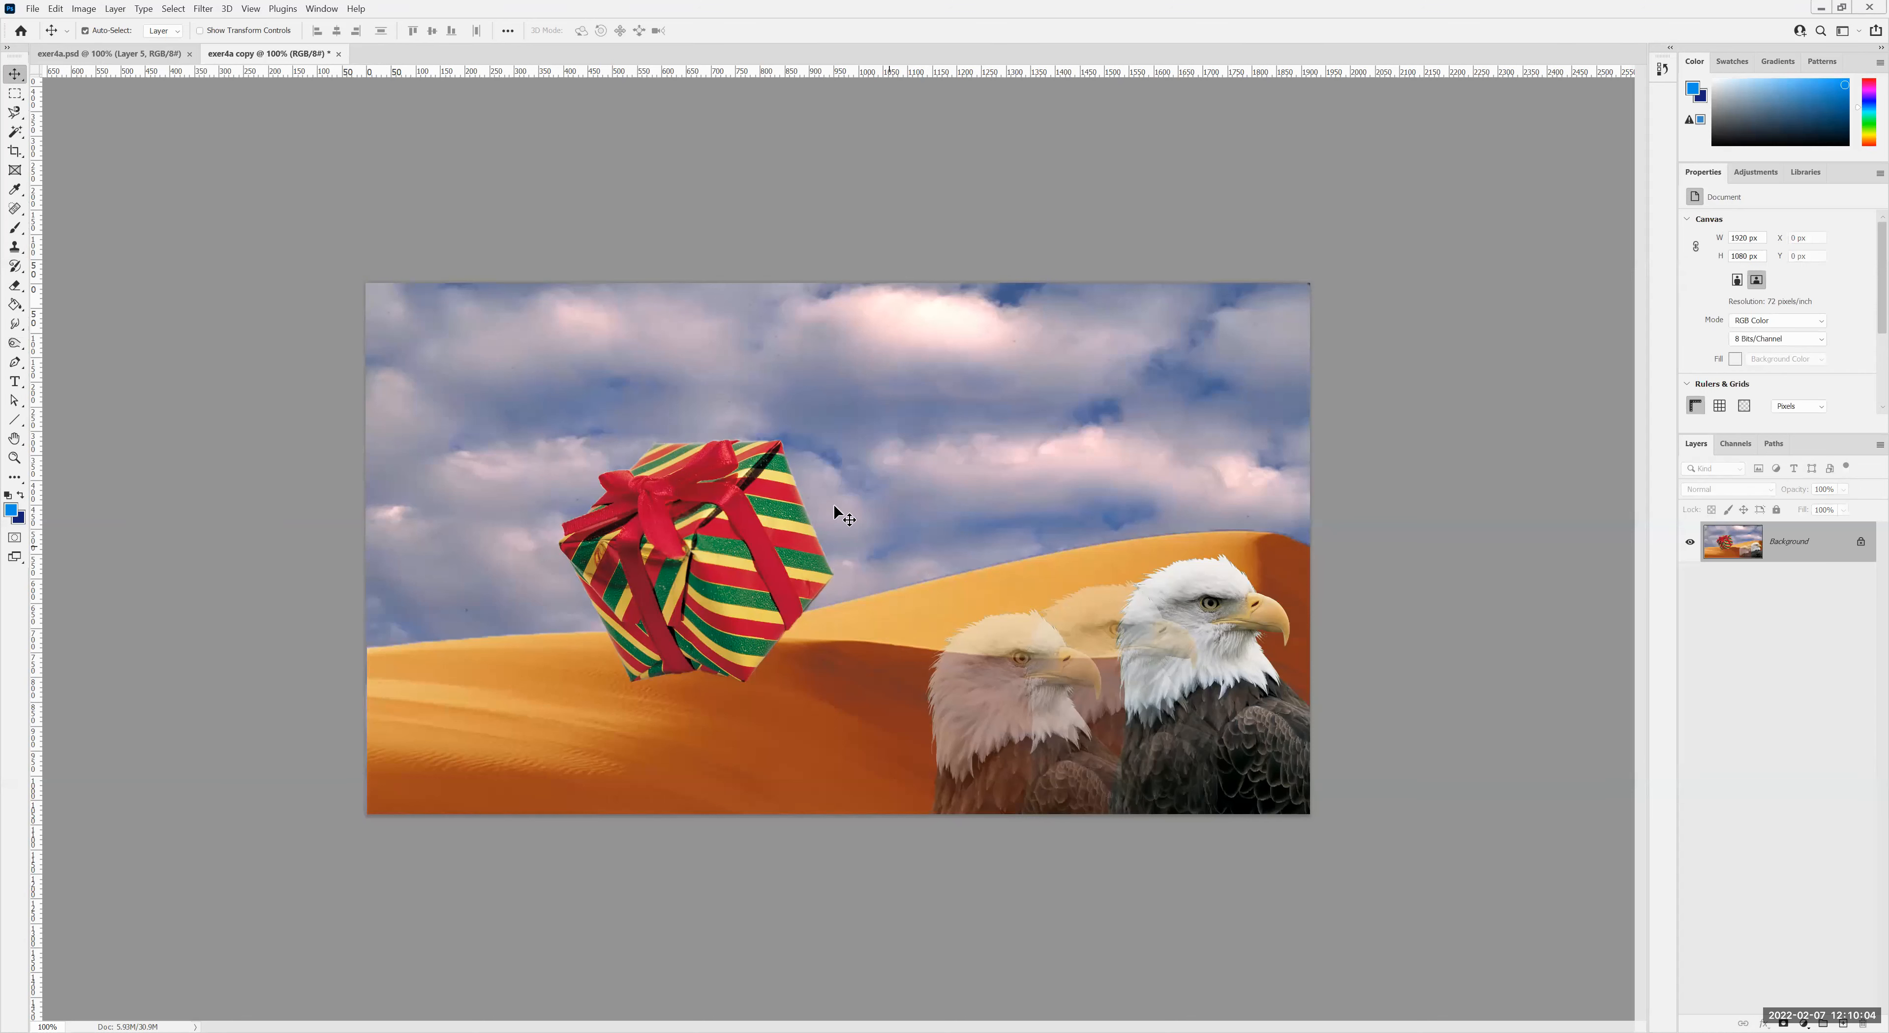
# Step: Try a stronger Gaussian Blur on the whole flattened image and cancel it
pyautogui.click(203, 9)
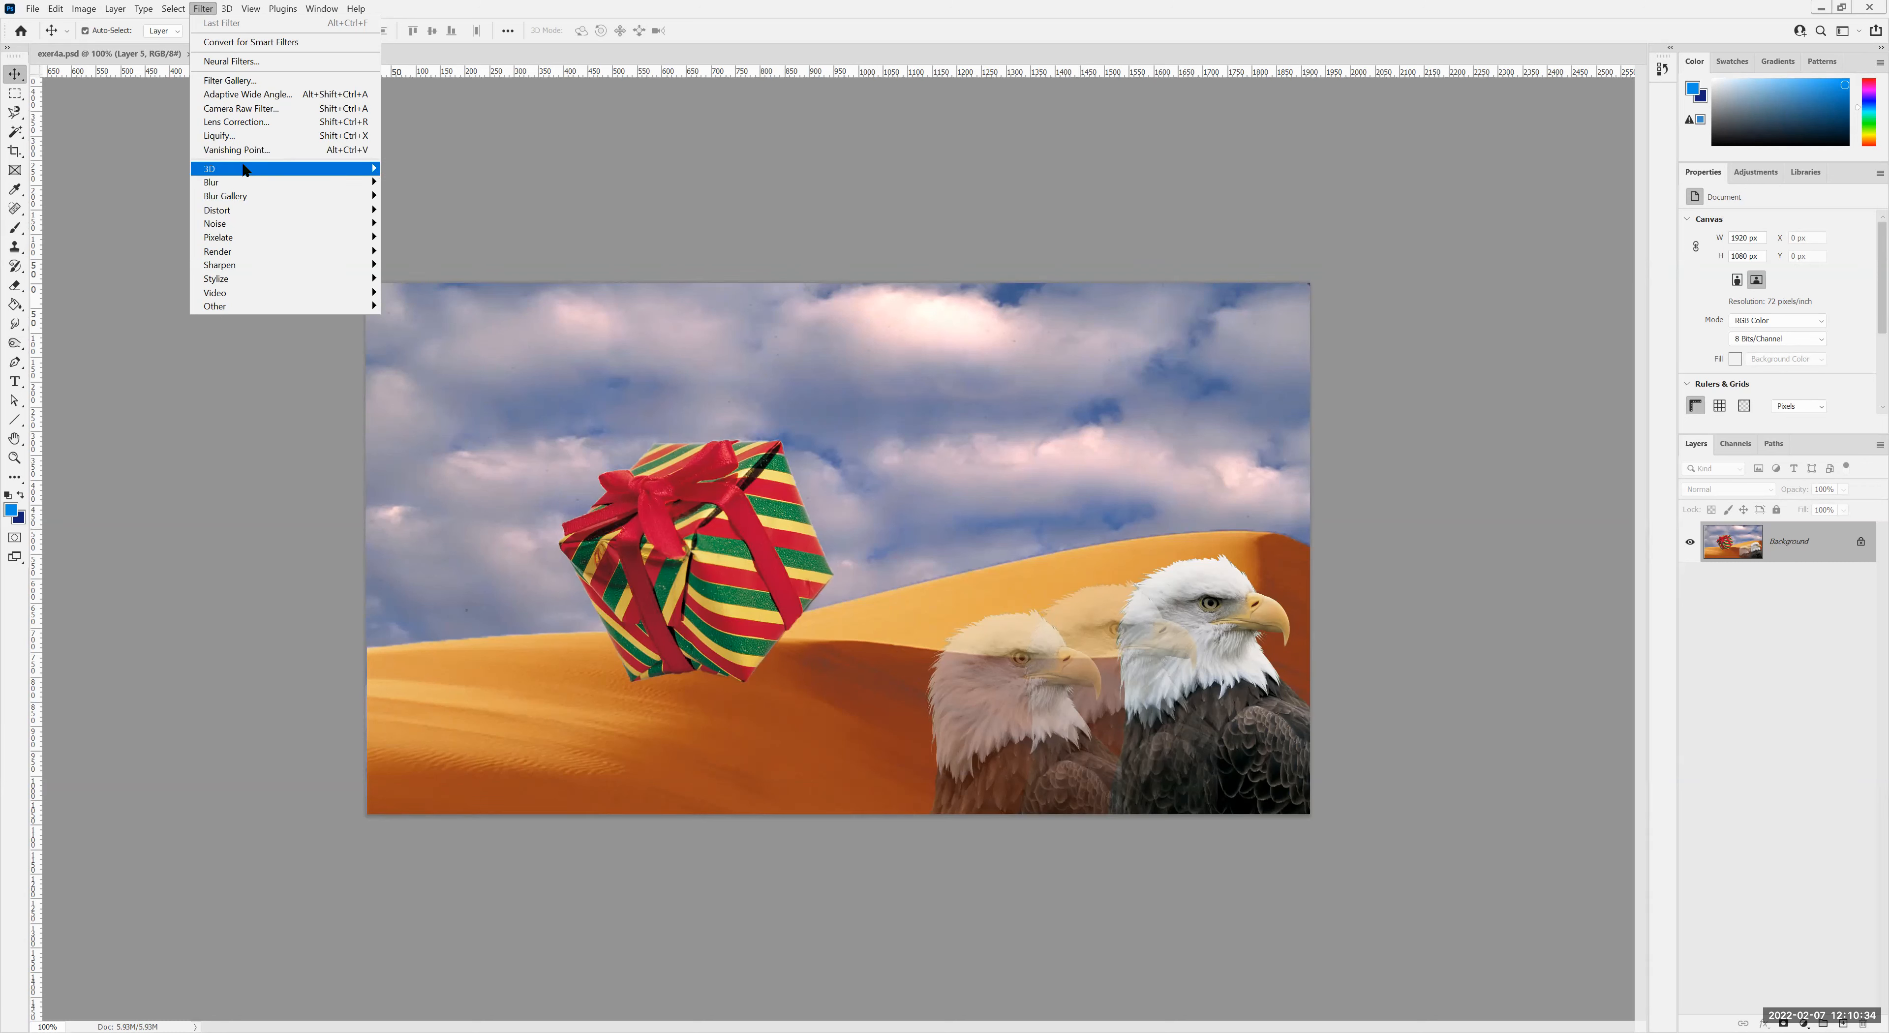
pyautogui.moveTo(246, 170)
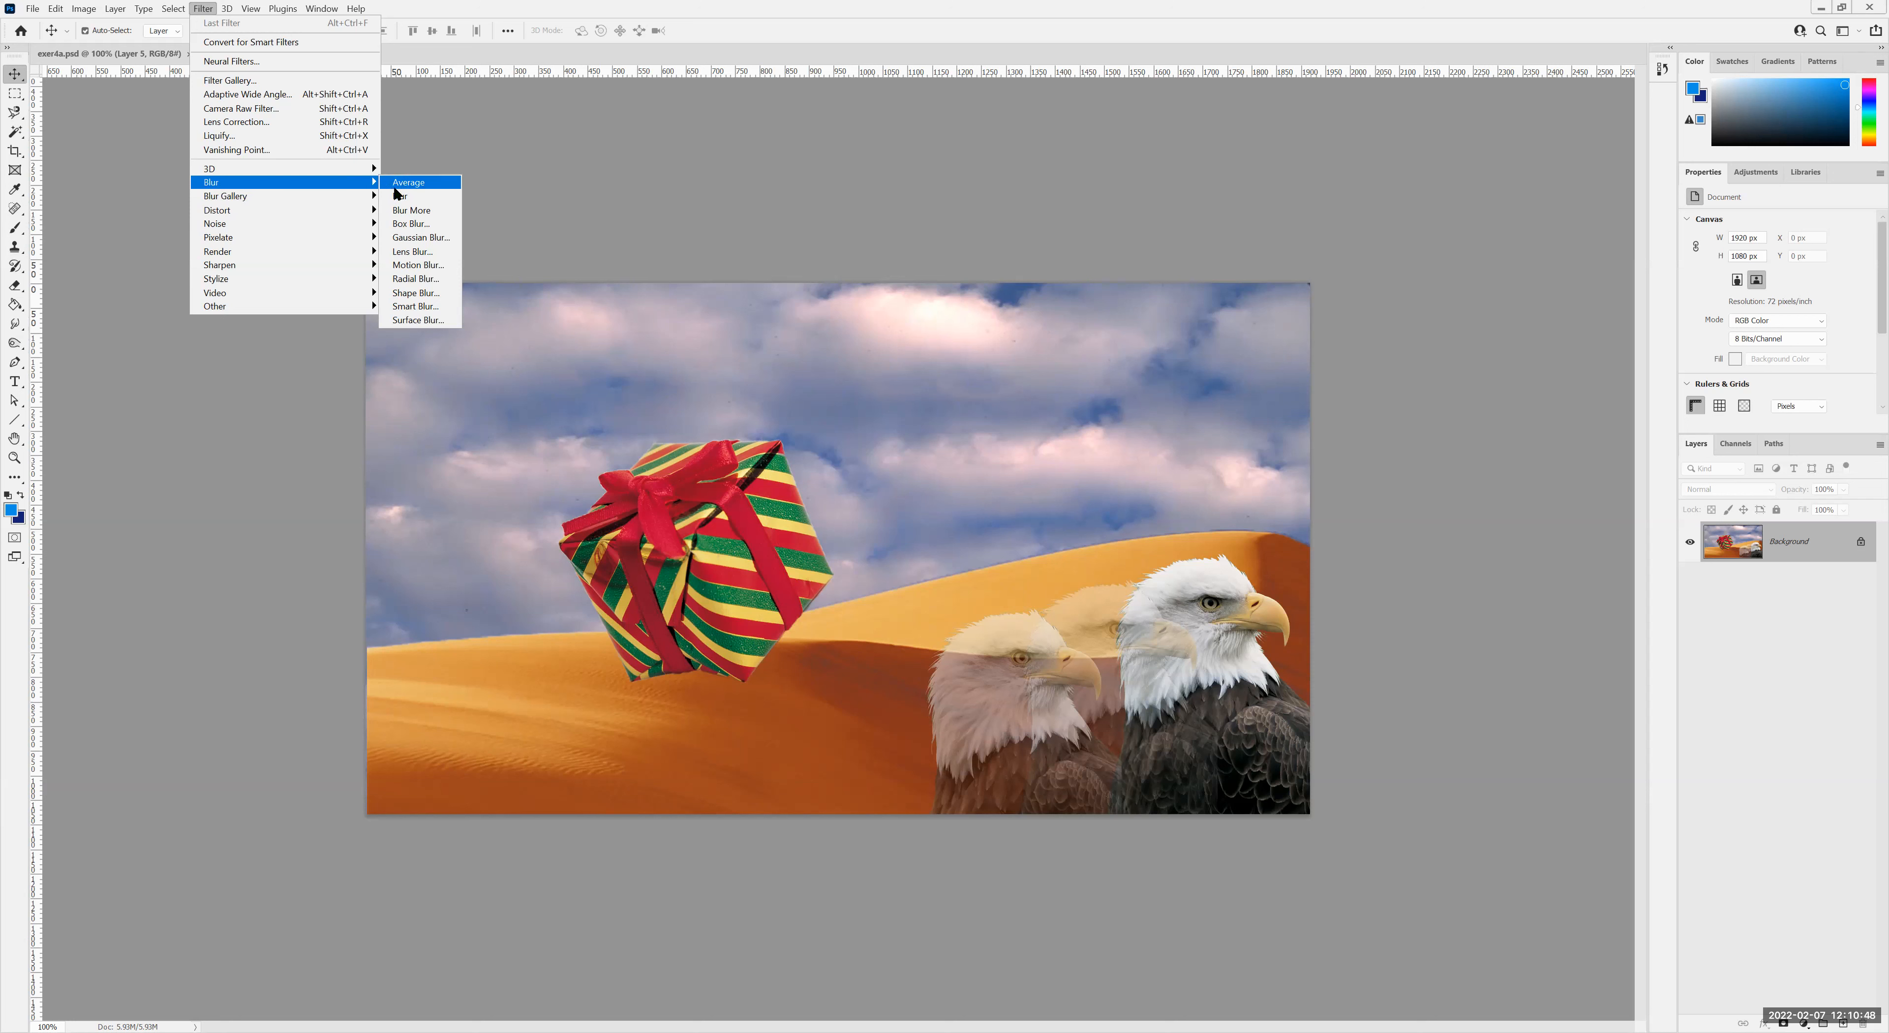
pyautogui.click(415, 237)
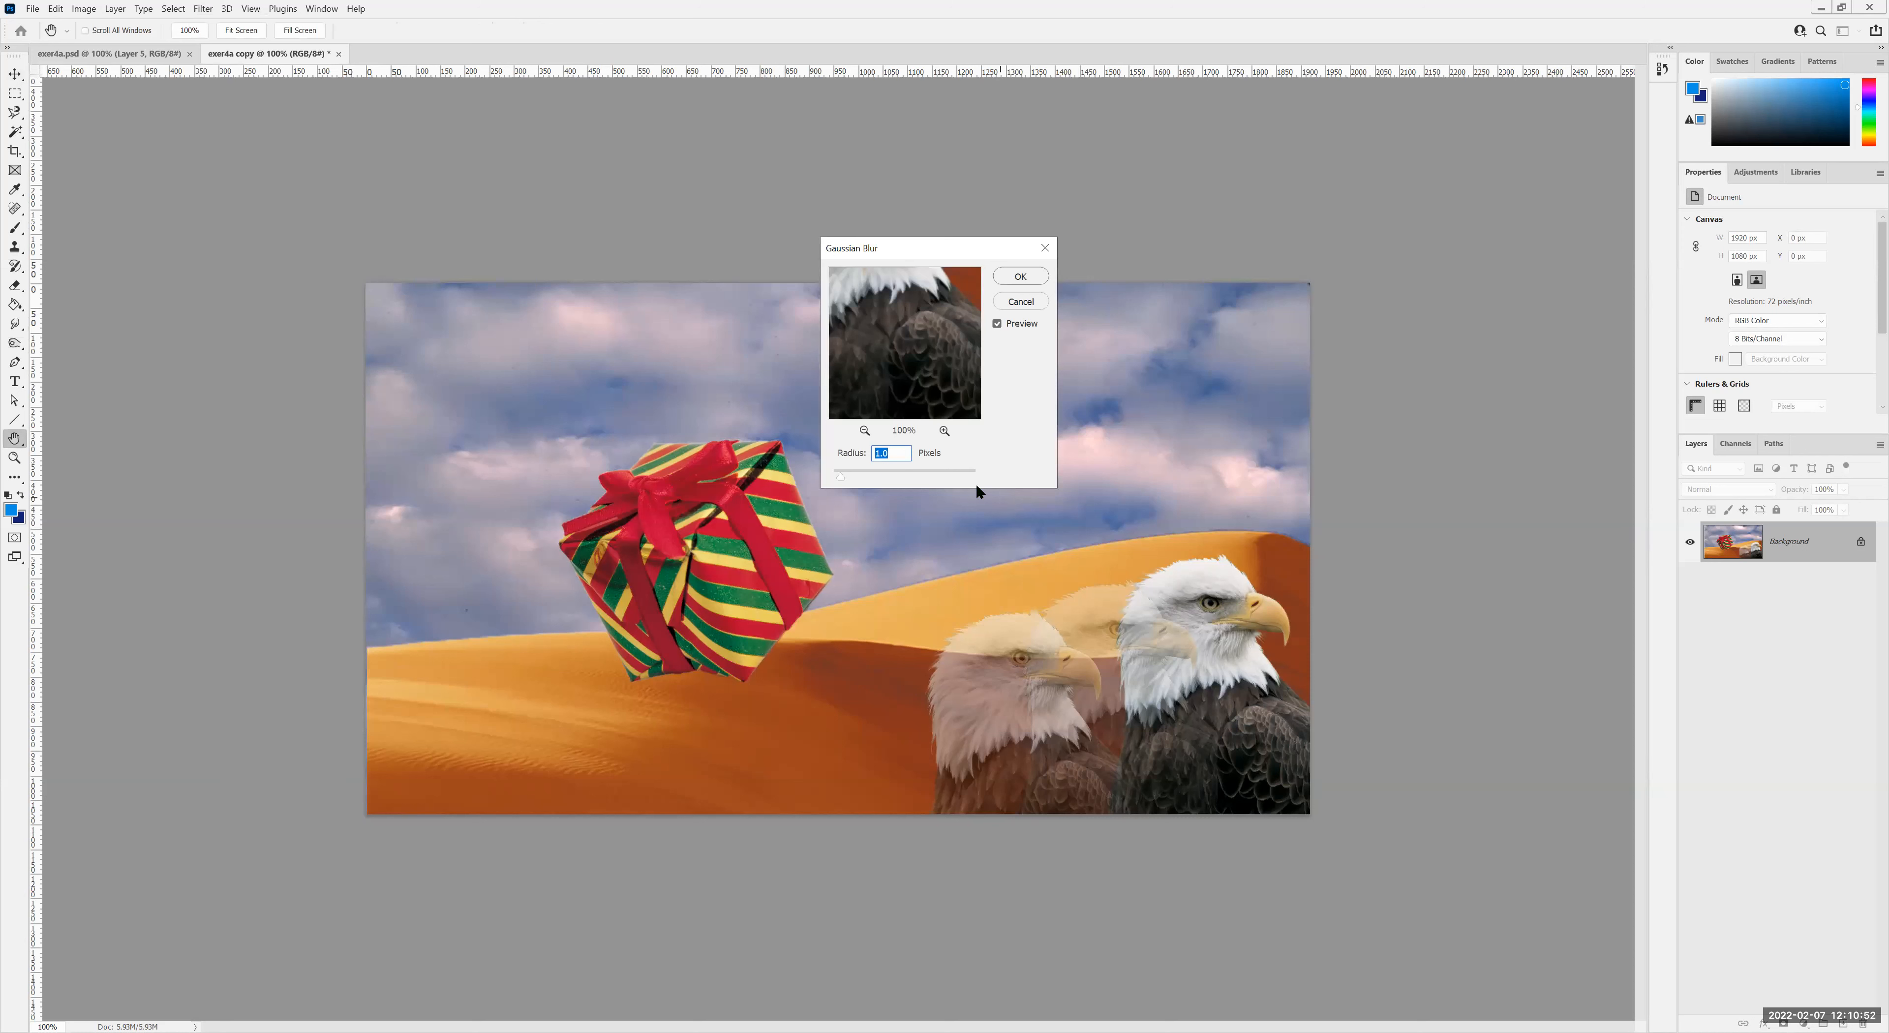
pyautogui.moveTo(853, 478)
pyautogui.mouseDown()
pyautogui.moveTo(890, 475)
pyautogui.moveTo(867, 474)
pyautogui.mouseUp()
pyautogui.click(862, 475)
pyautogui.click(886, 477)
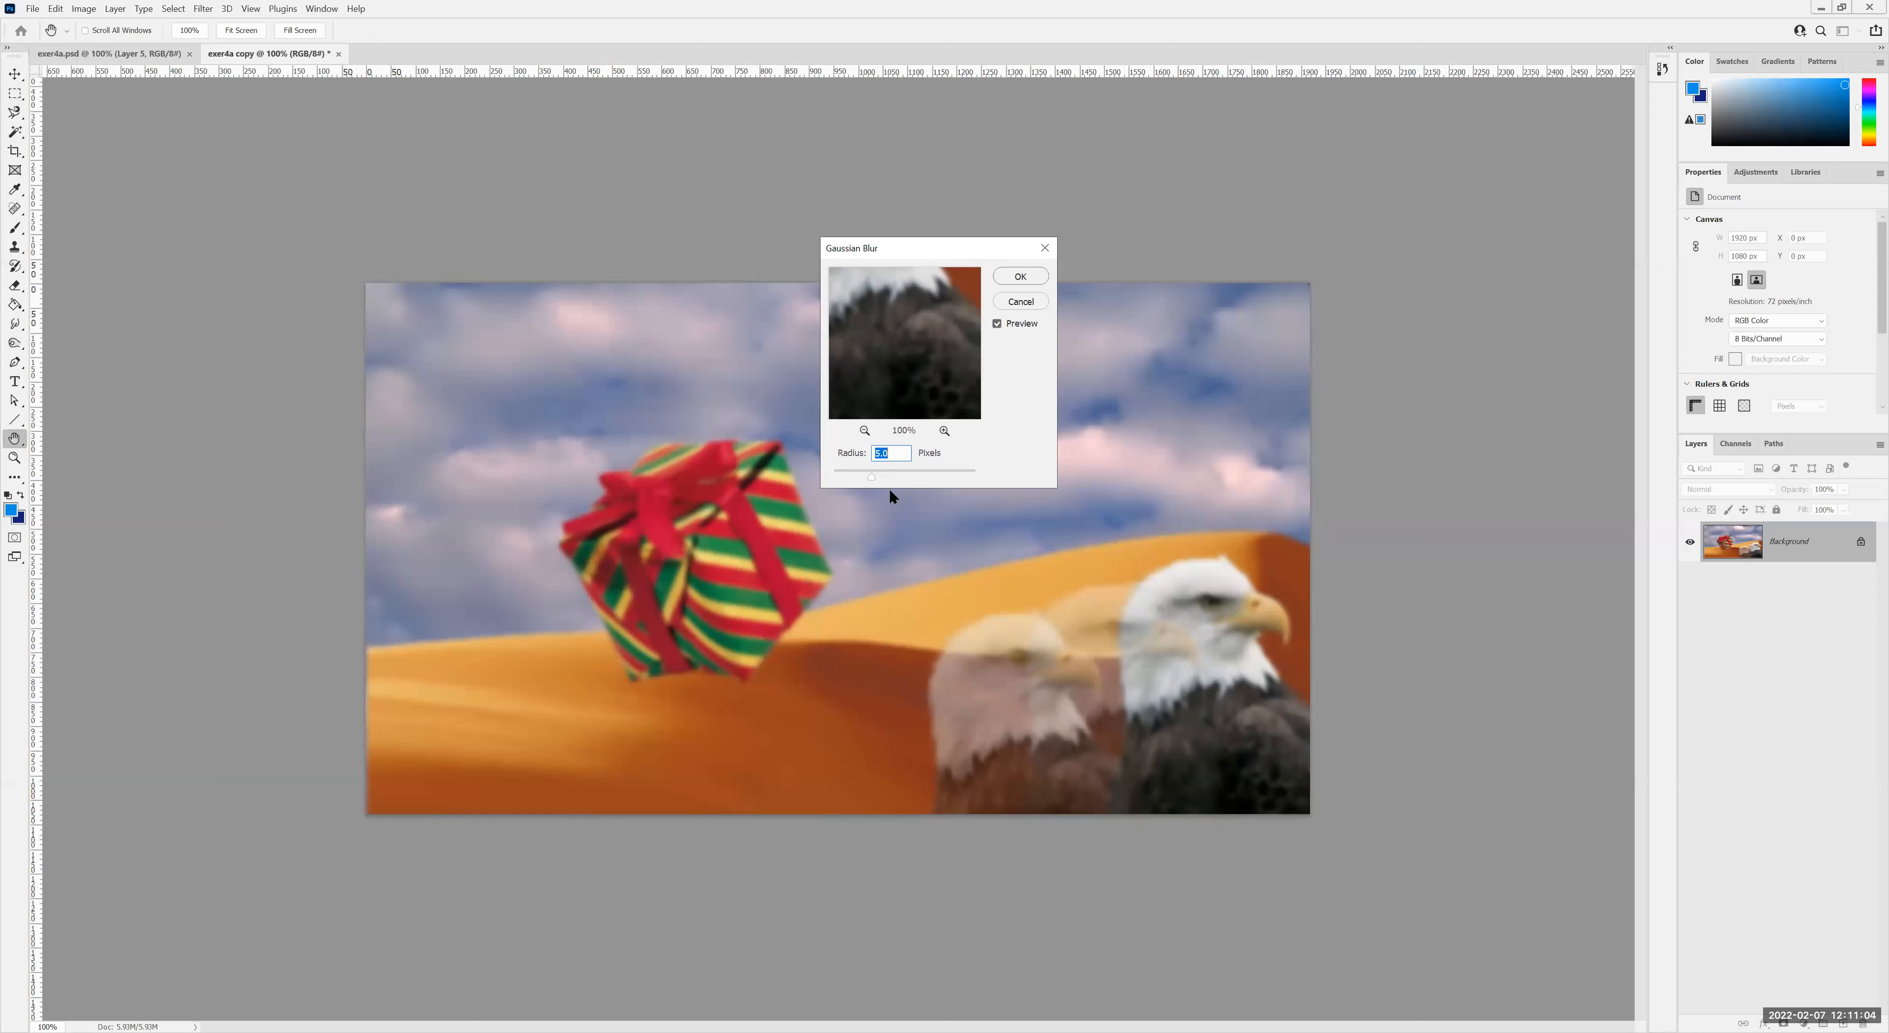
pyautogui.click(1022, 301)
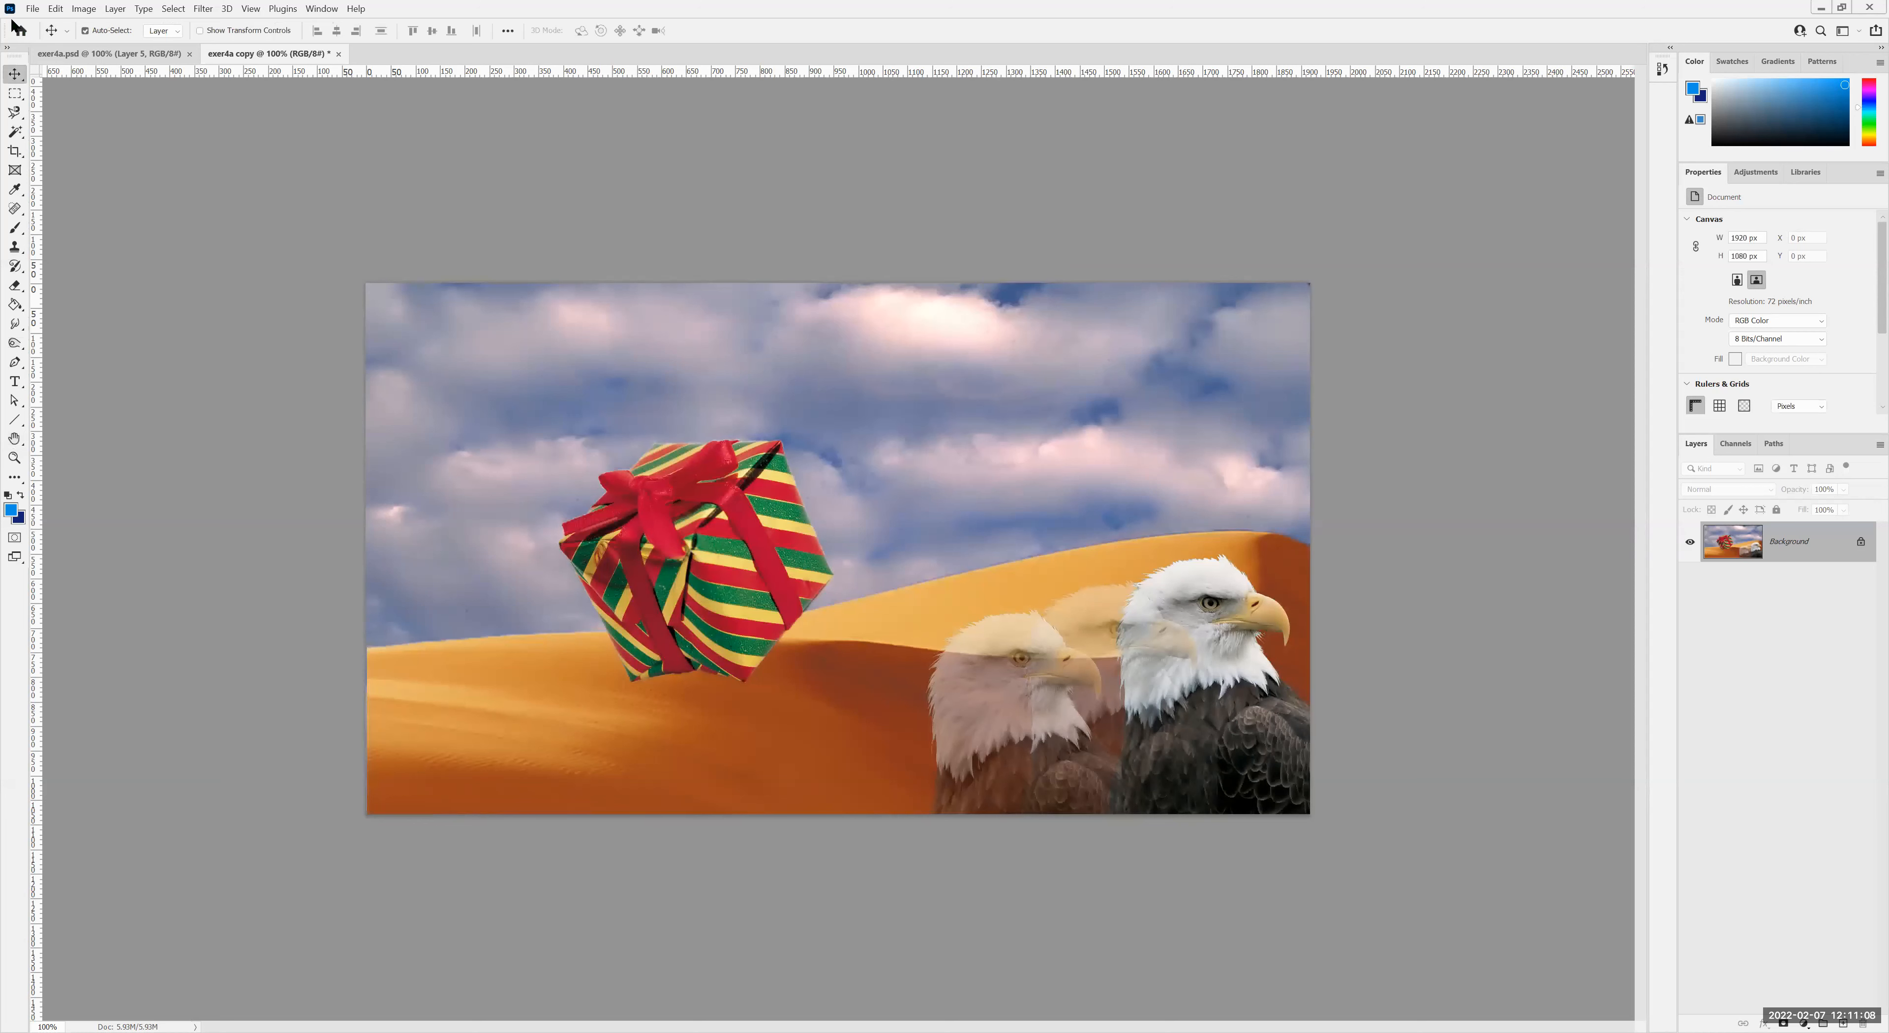
# Step: In exer4a.psd, merge the desert layer (Layer 3) and the sky layer (Layer 1) into one layer
pyautogui.click(68, 56)
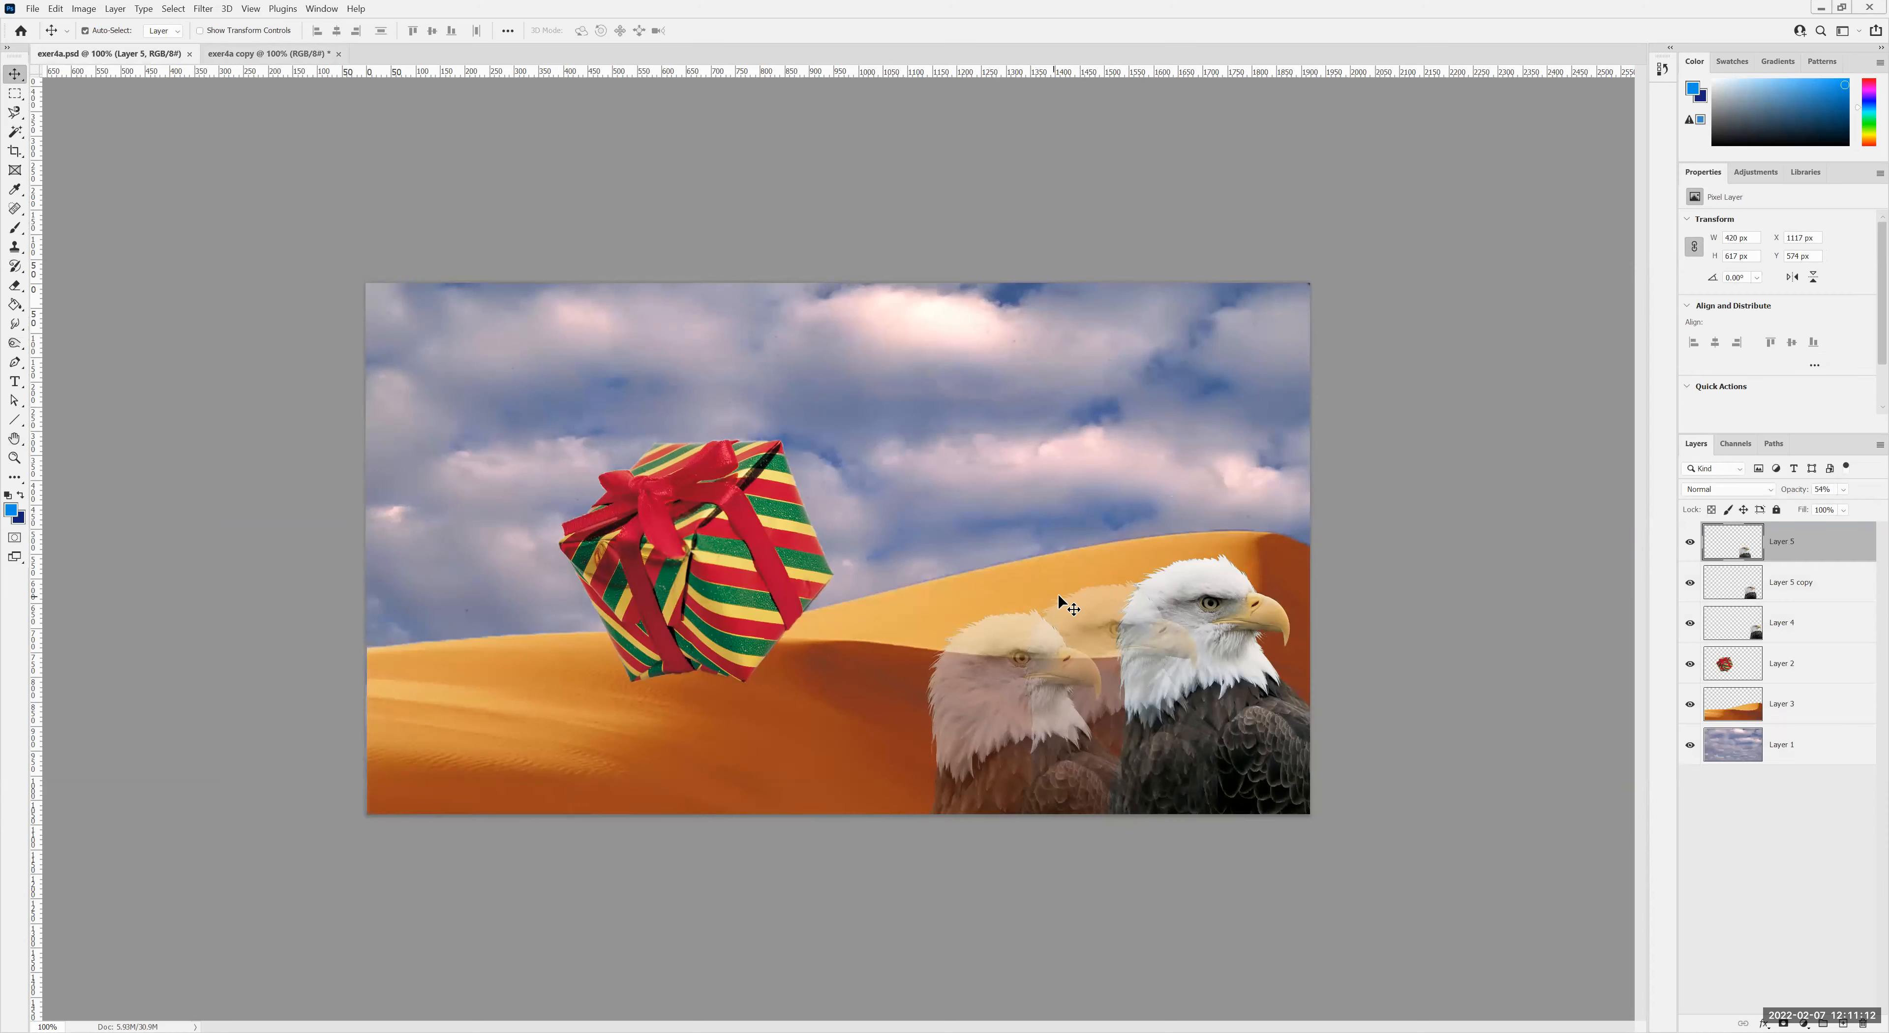
pyautogui.click(1808, 707)
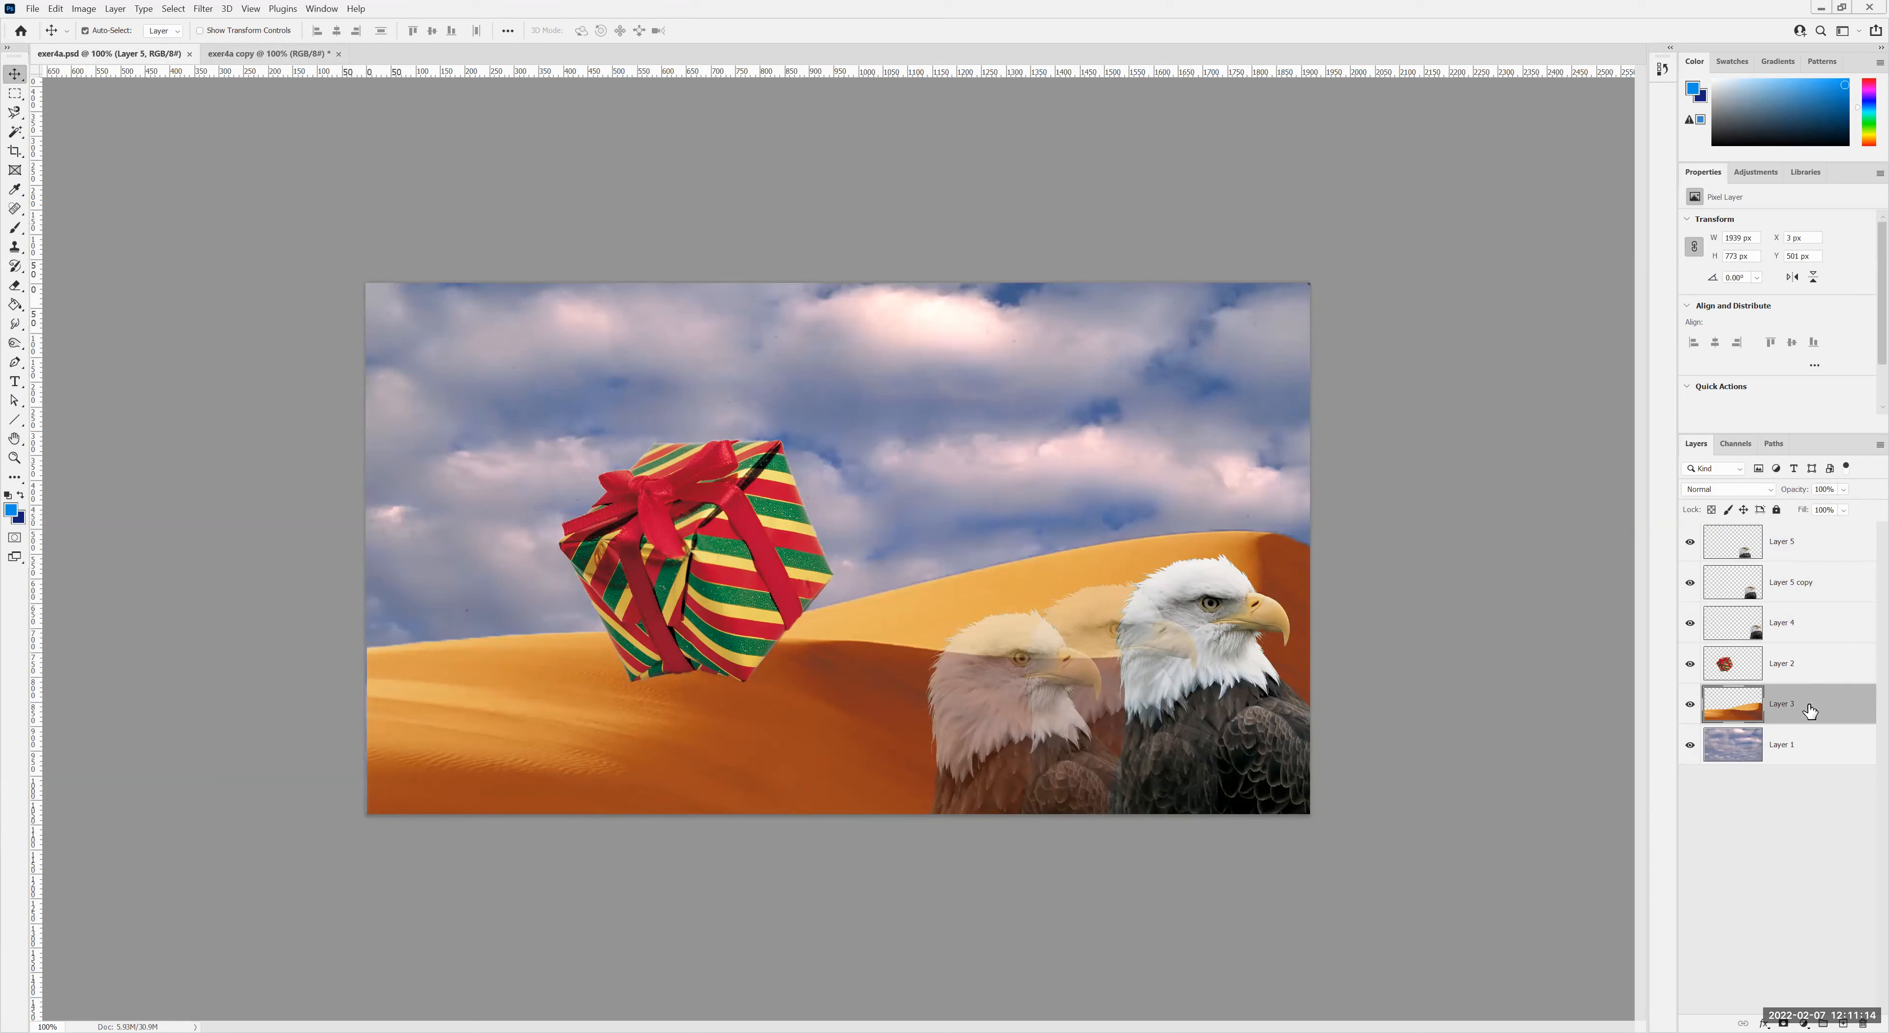
pyautogui.keyDown('shift'); pyautogui.click(1793, 752); pyautogui.keyUp('shift')
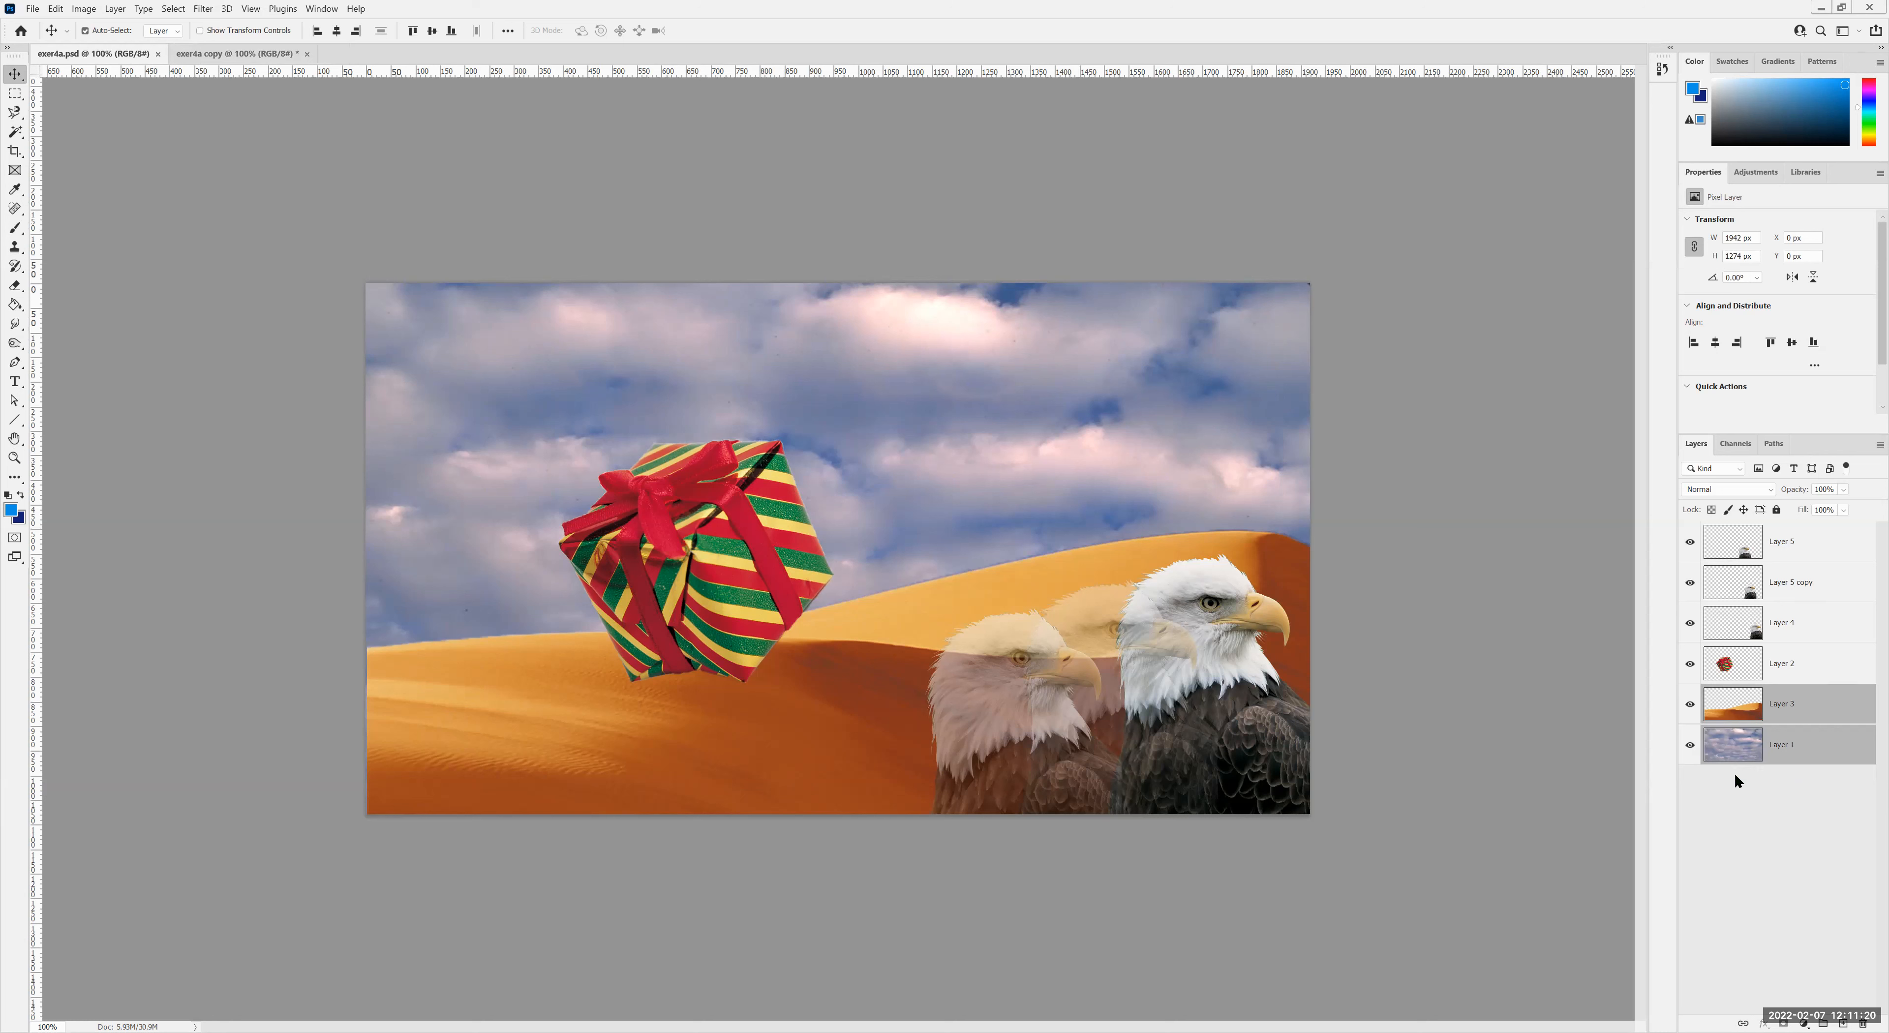
pyautogui.click(1880, 445)
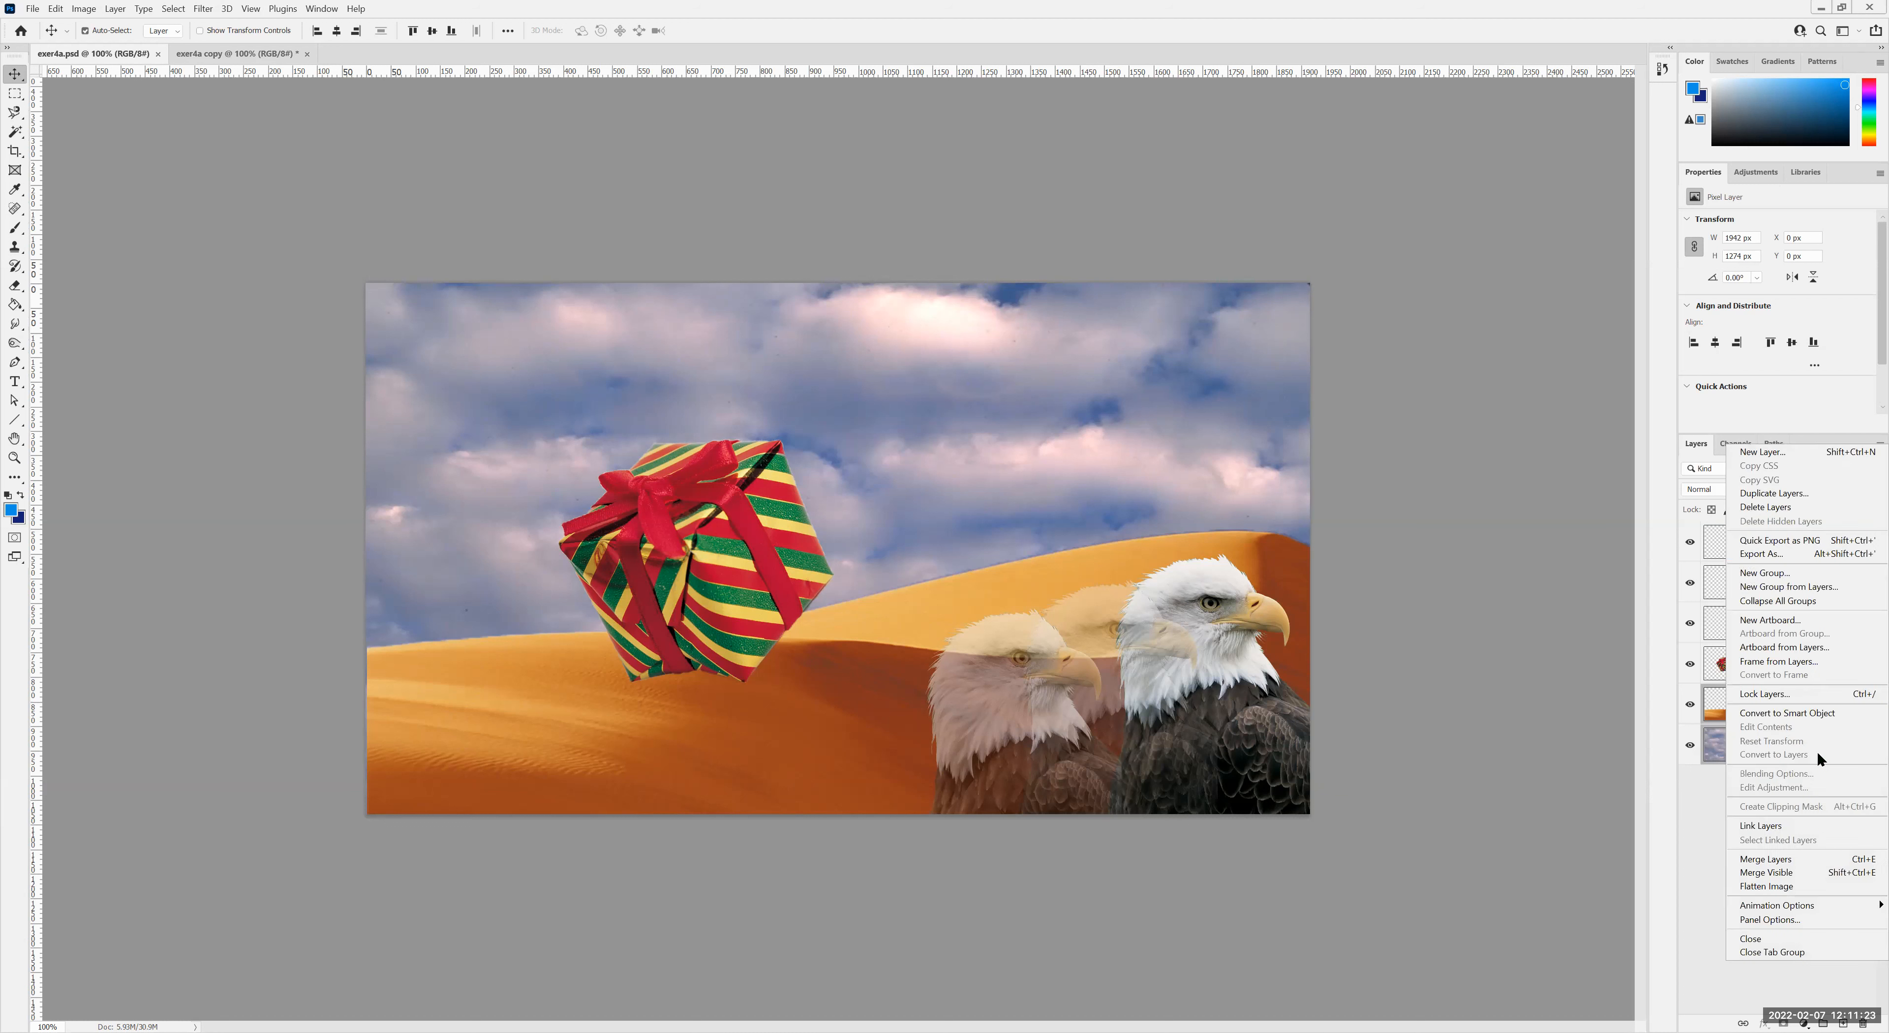
pyautogui.click(1781, 860)
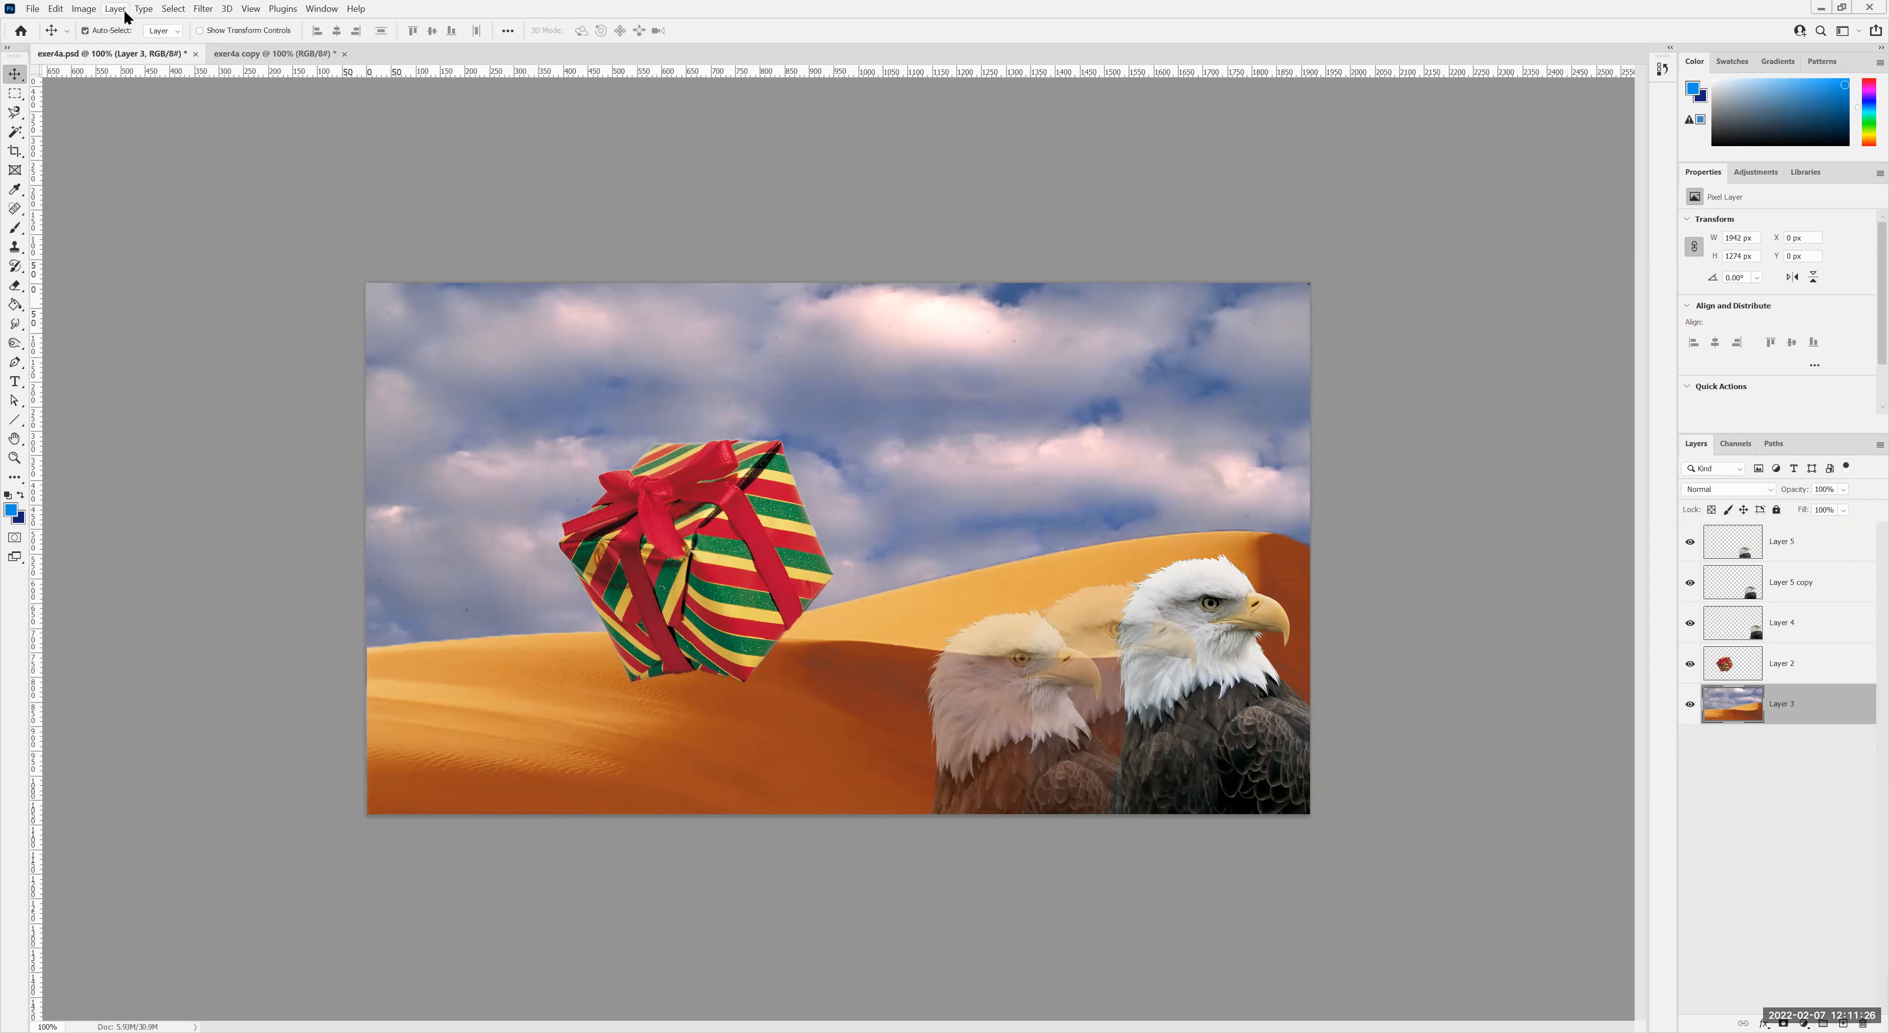
# Step: Try a Gaussian Blur with an increased radius on the merged sky-and-desert layer and cancel it
pyautogui.click(201, 8)
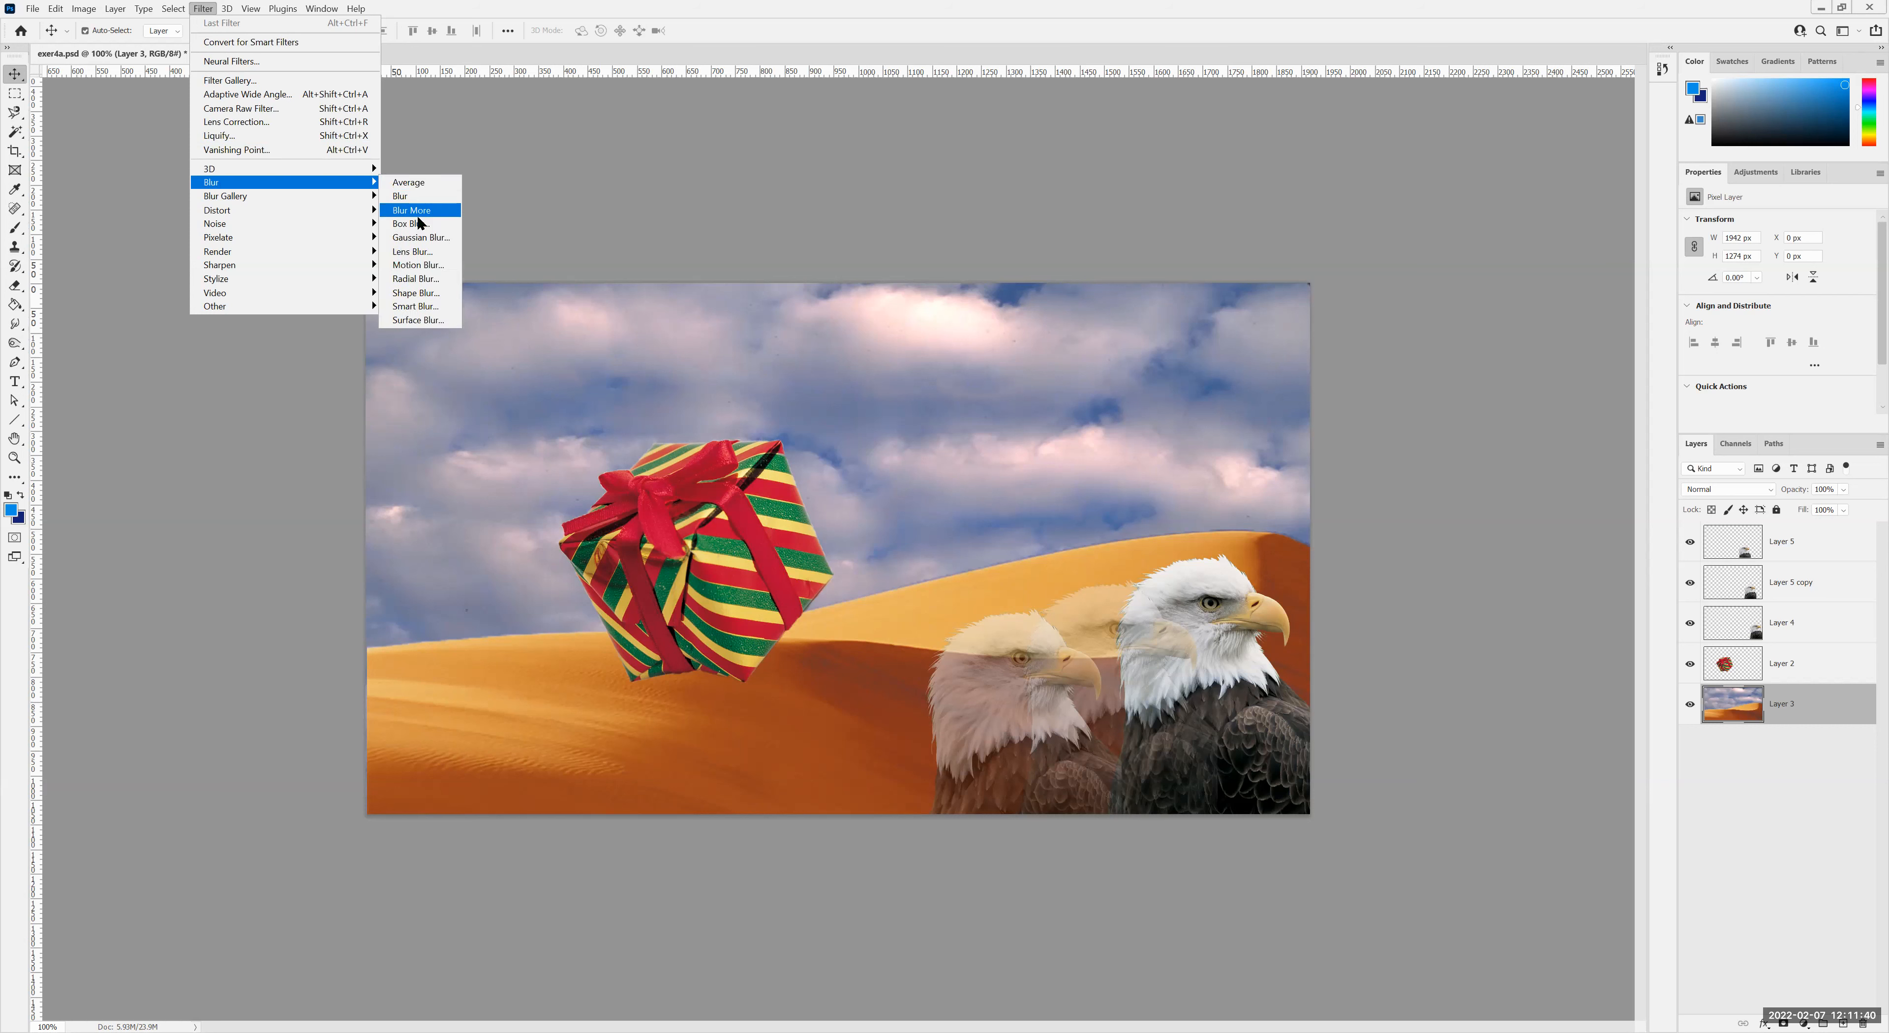
pyautogui.click(426, 237)
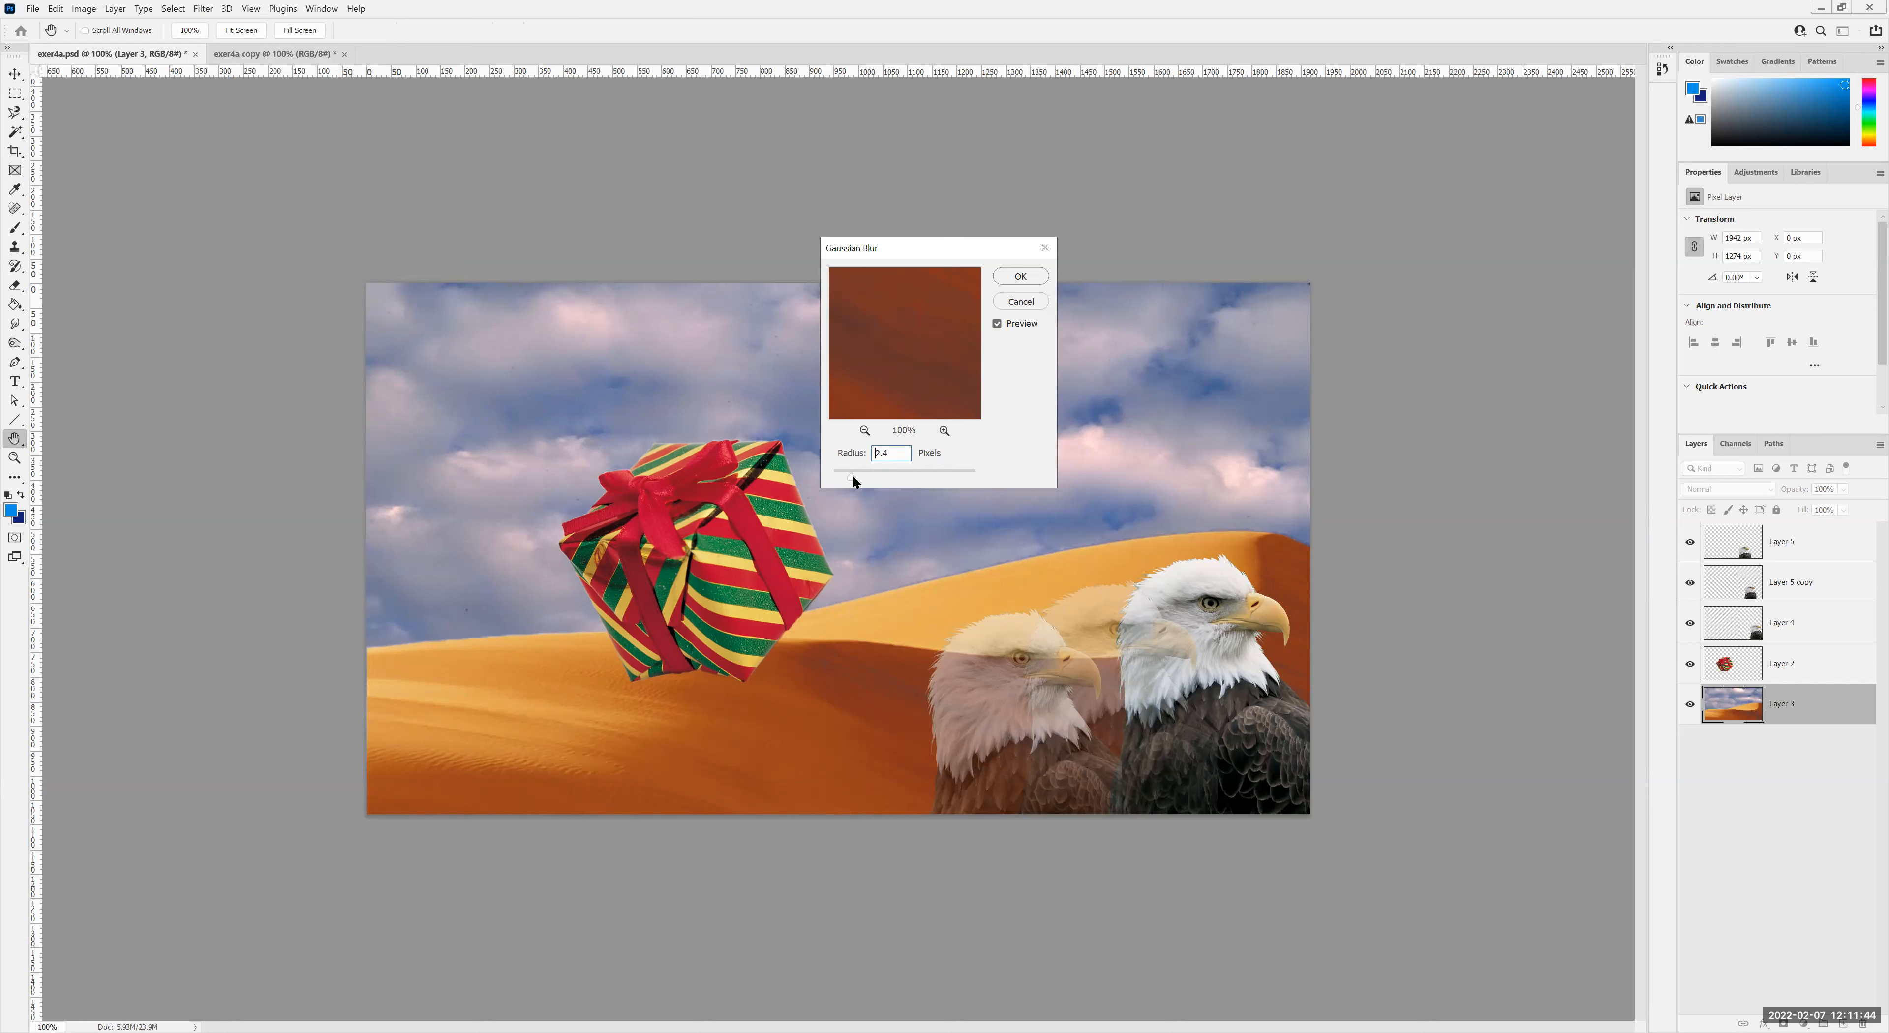
pyautogui.click(876, 476)
pyautogui.moveTo(879, 477); pyautogui.dragTo(882, 477)
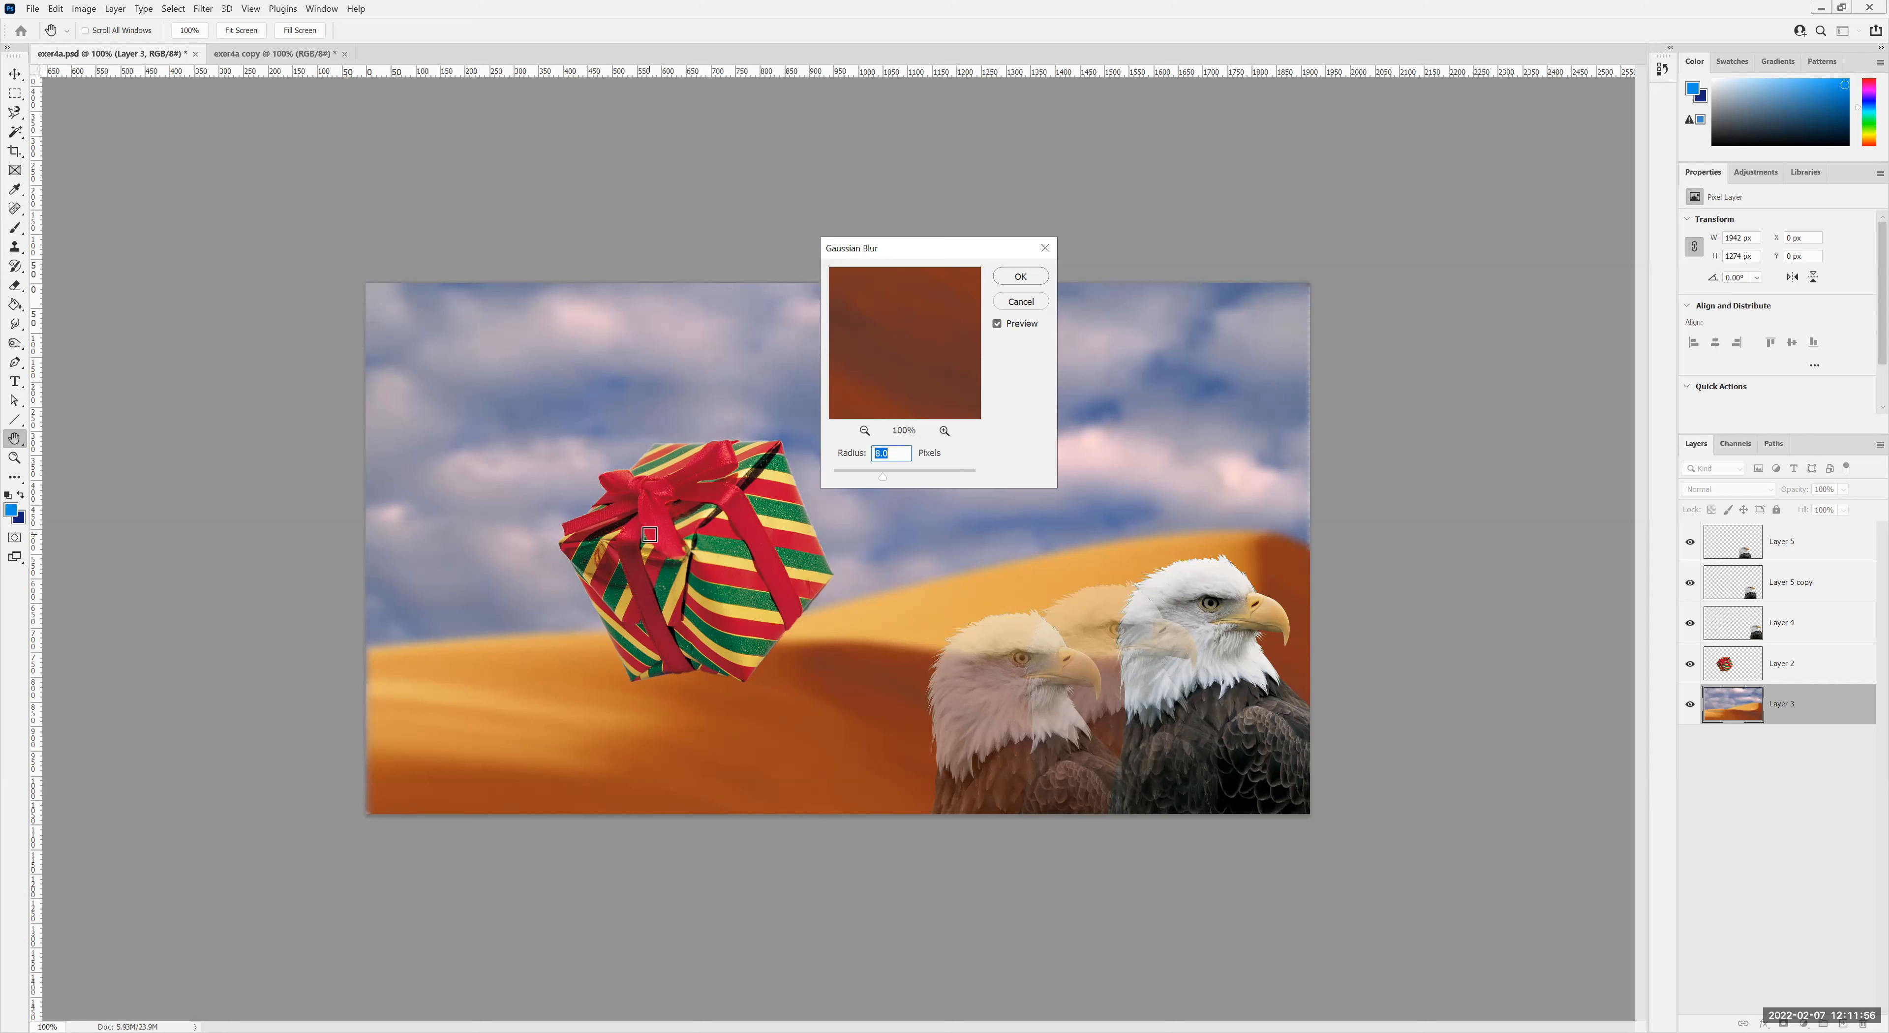
pyautogui.click(1021, 302)
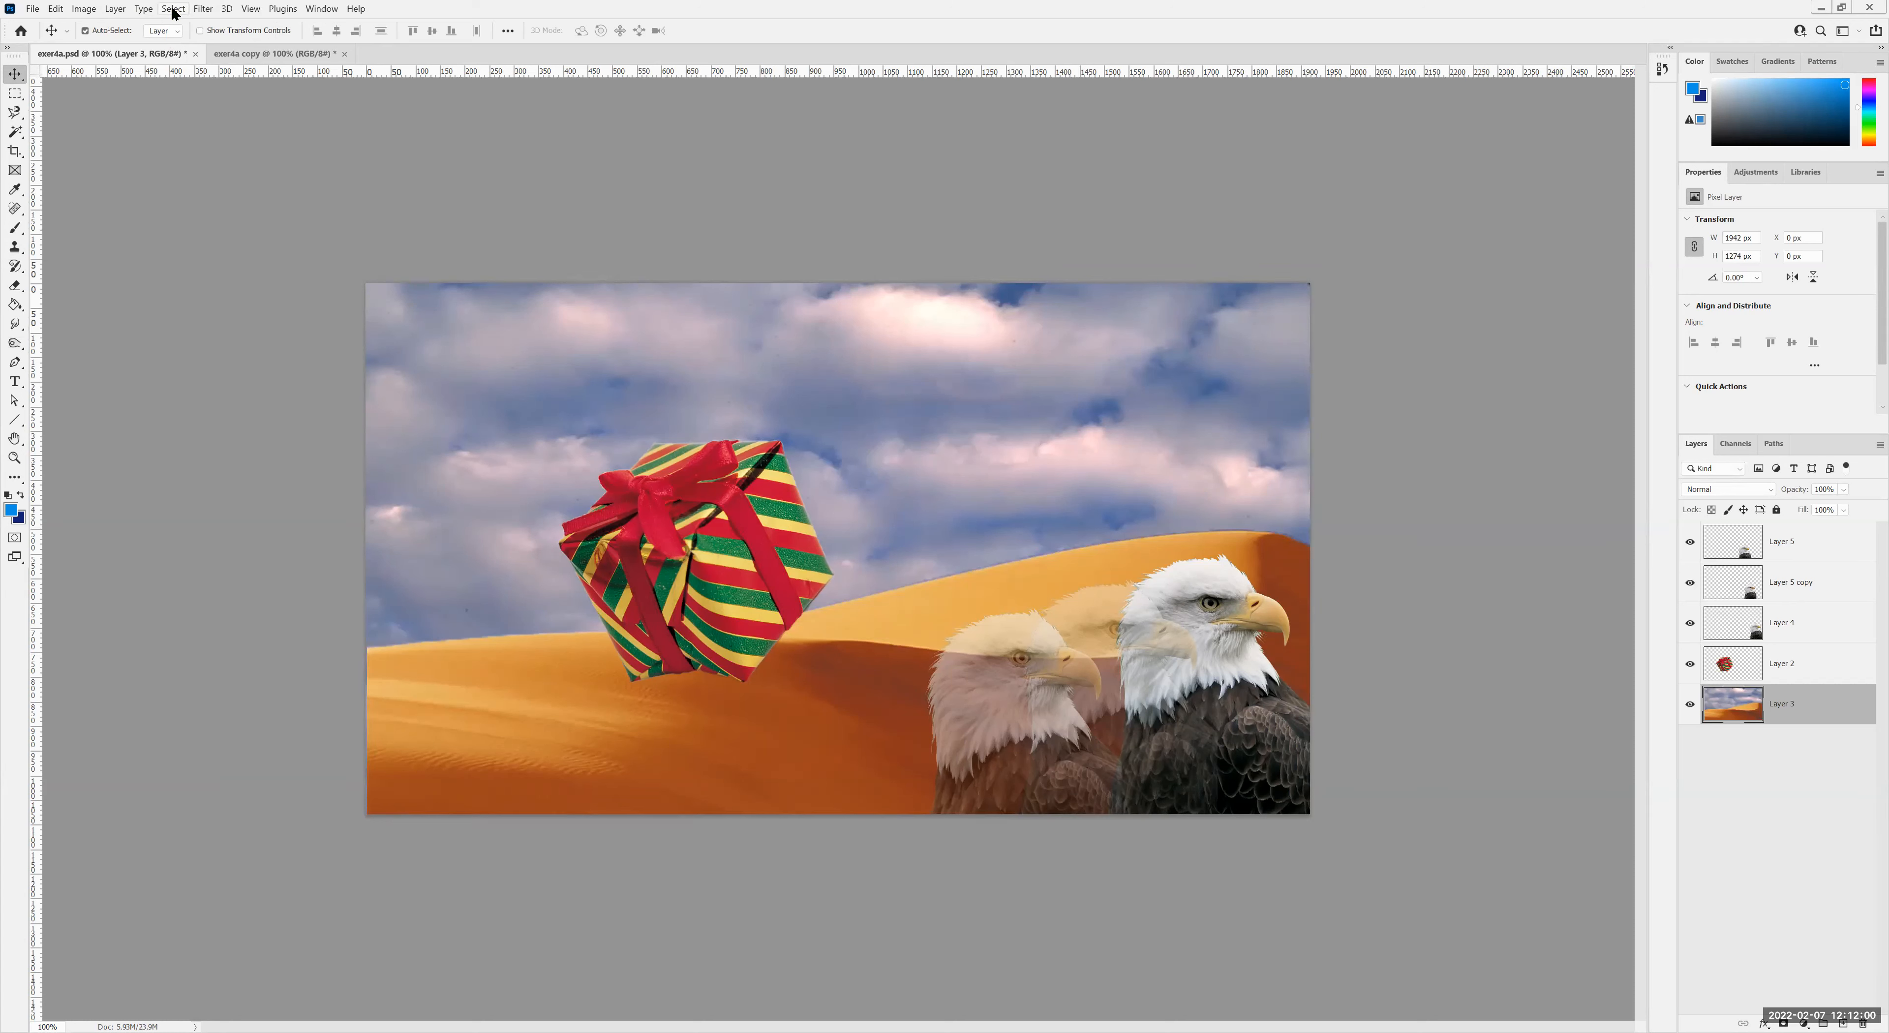
# Step: Try a Radial Blur with the Spin method and Good quality on the sky-and-desert layer, and undo it
pyautogui.click(199, 9)
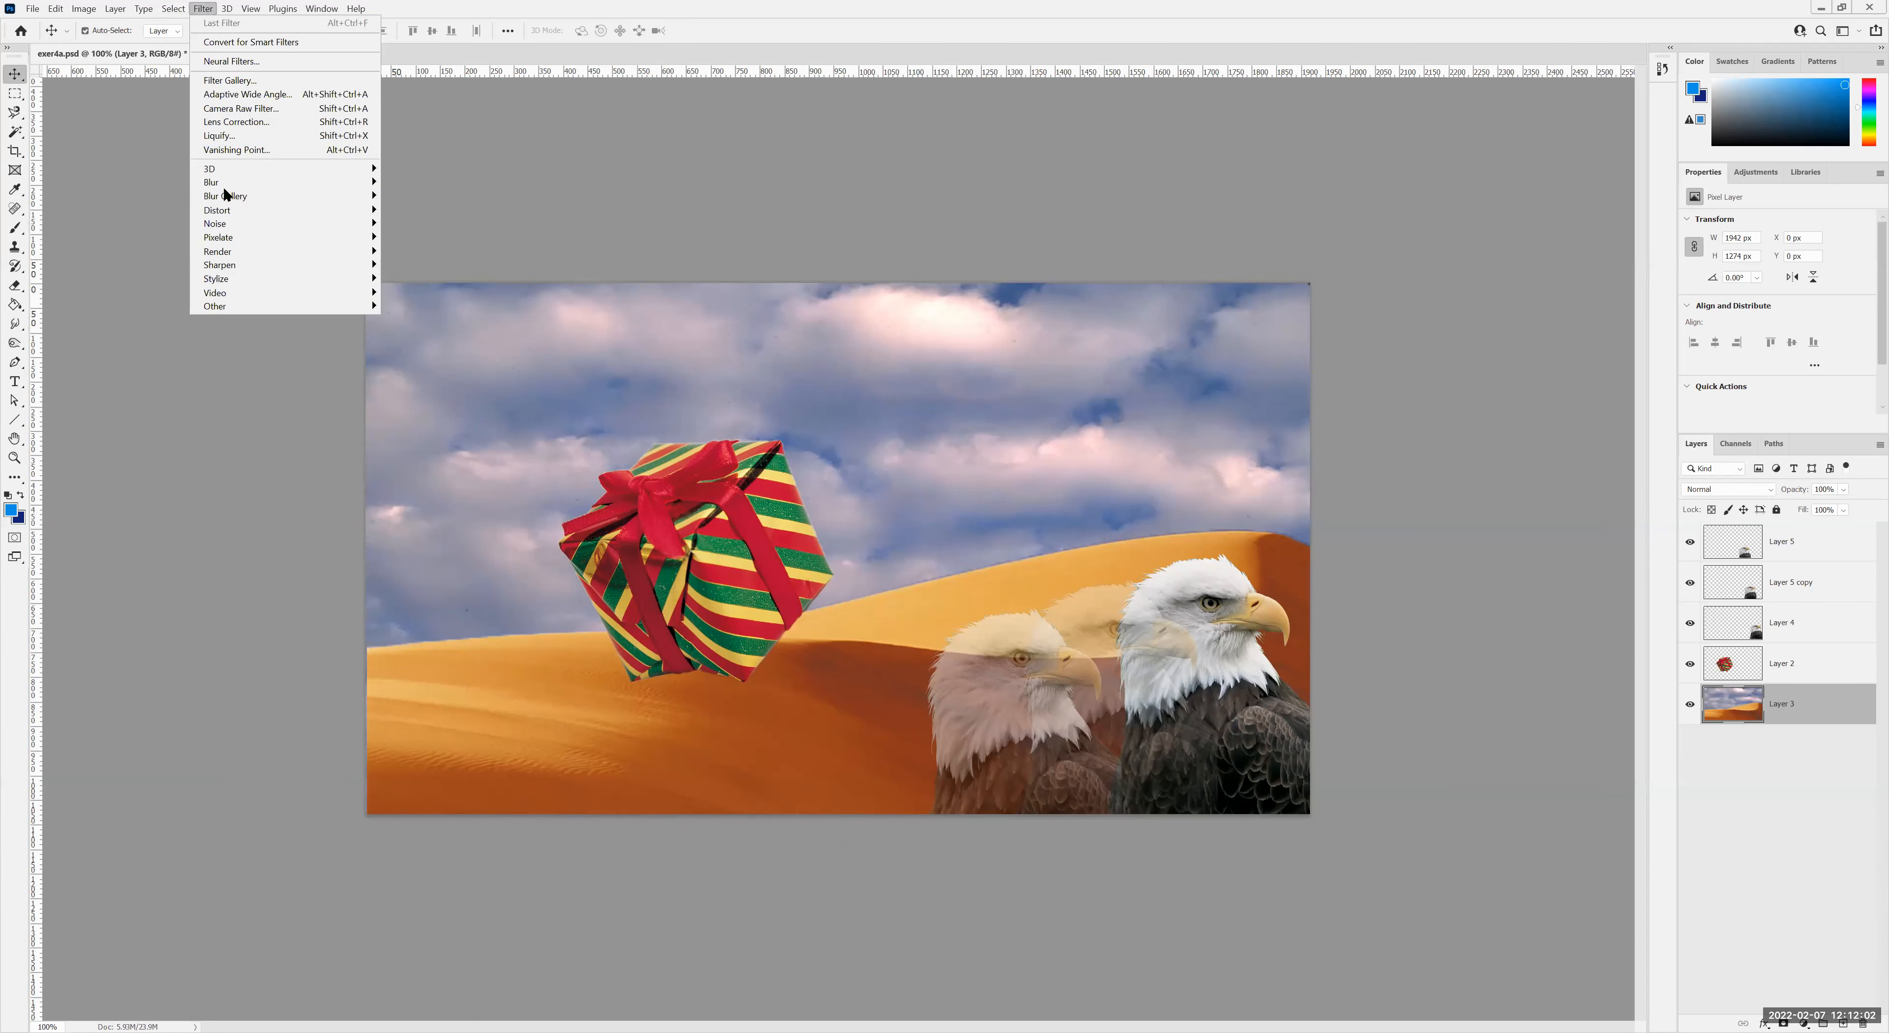
pyautogui.moveTo(263, 189)
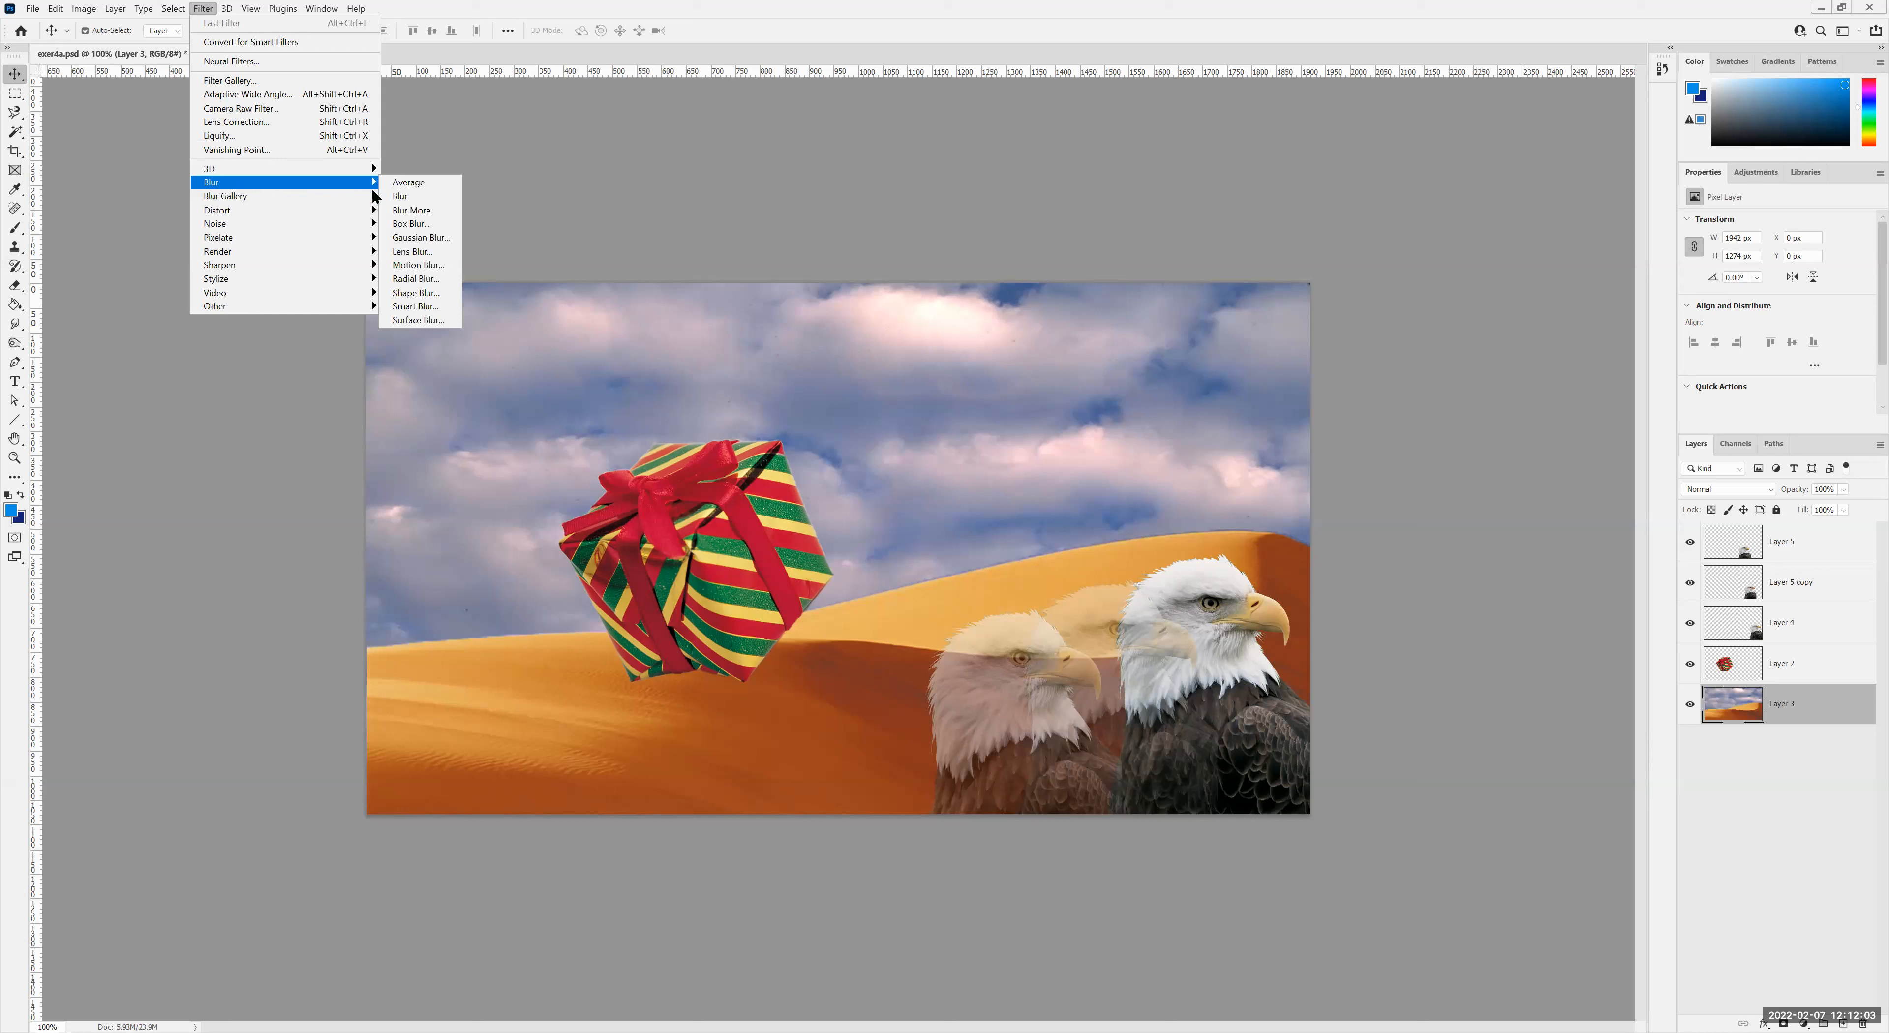
pyautogui.click(432, 282)
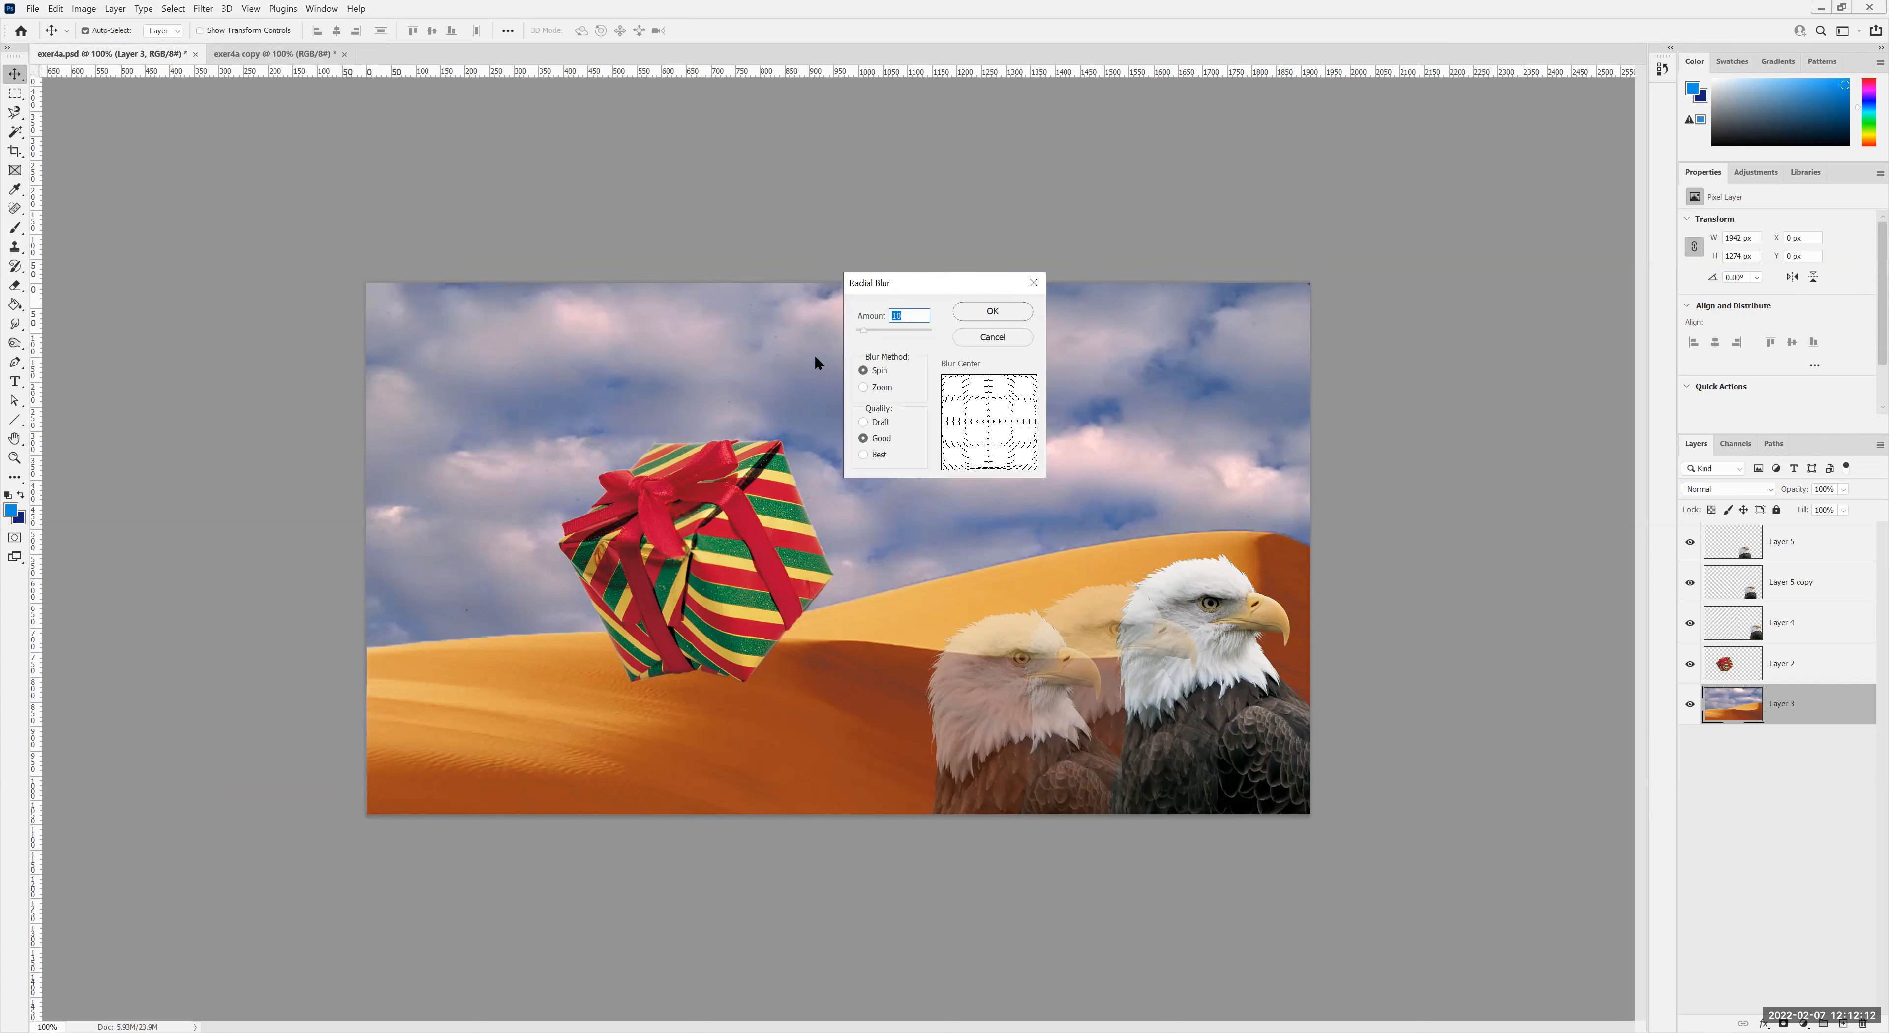
pyautogui.moveTo(865, 329); pyautogui.dragTo(868, 330)
pyautogui.click(979, 311)
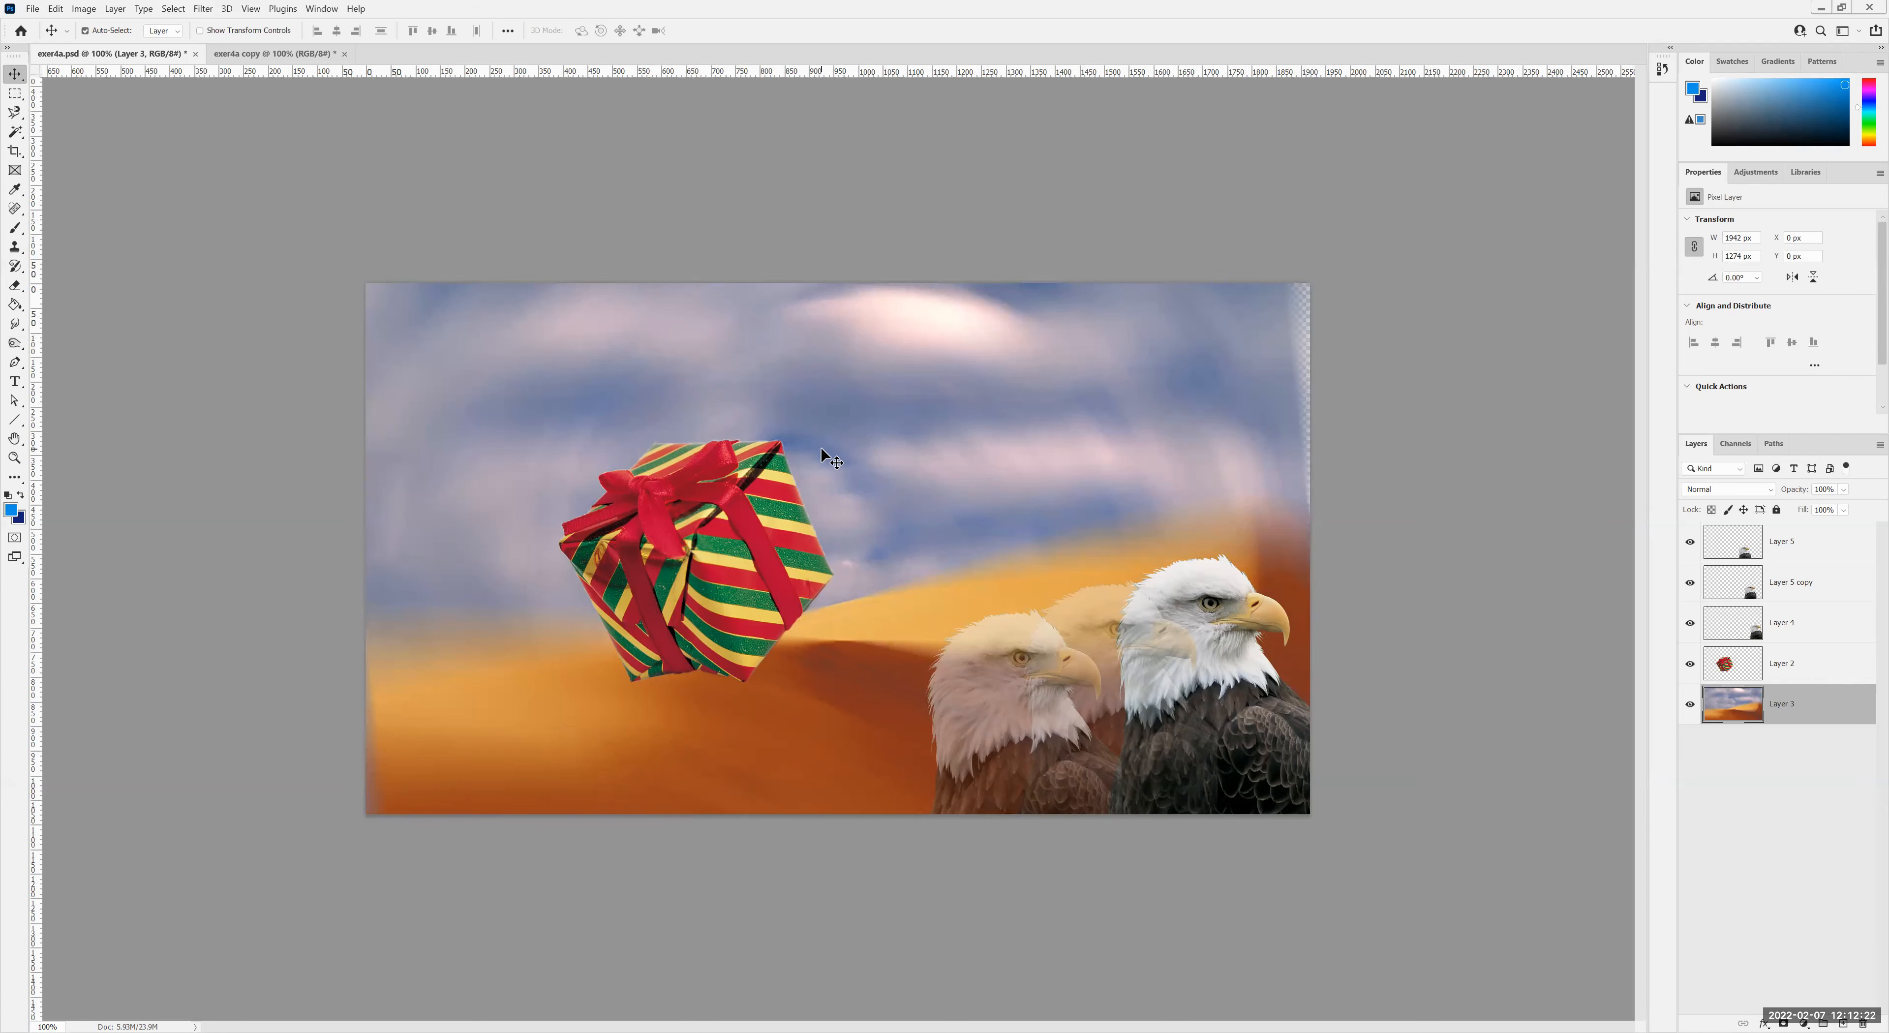
pyautogui.hotkey('ctrl', 'z')
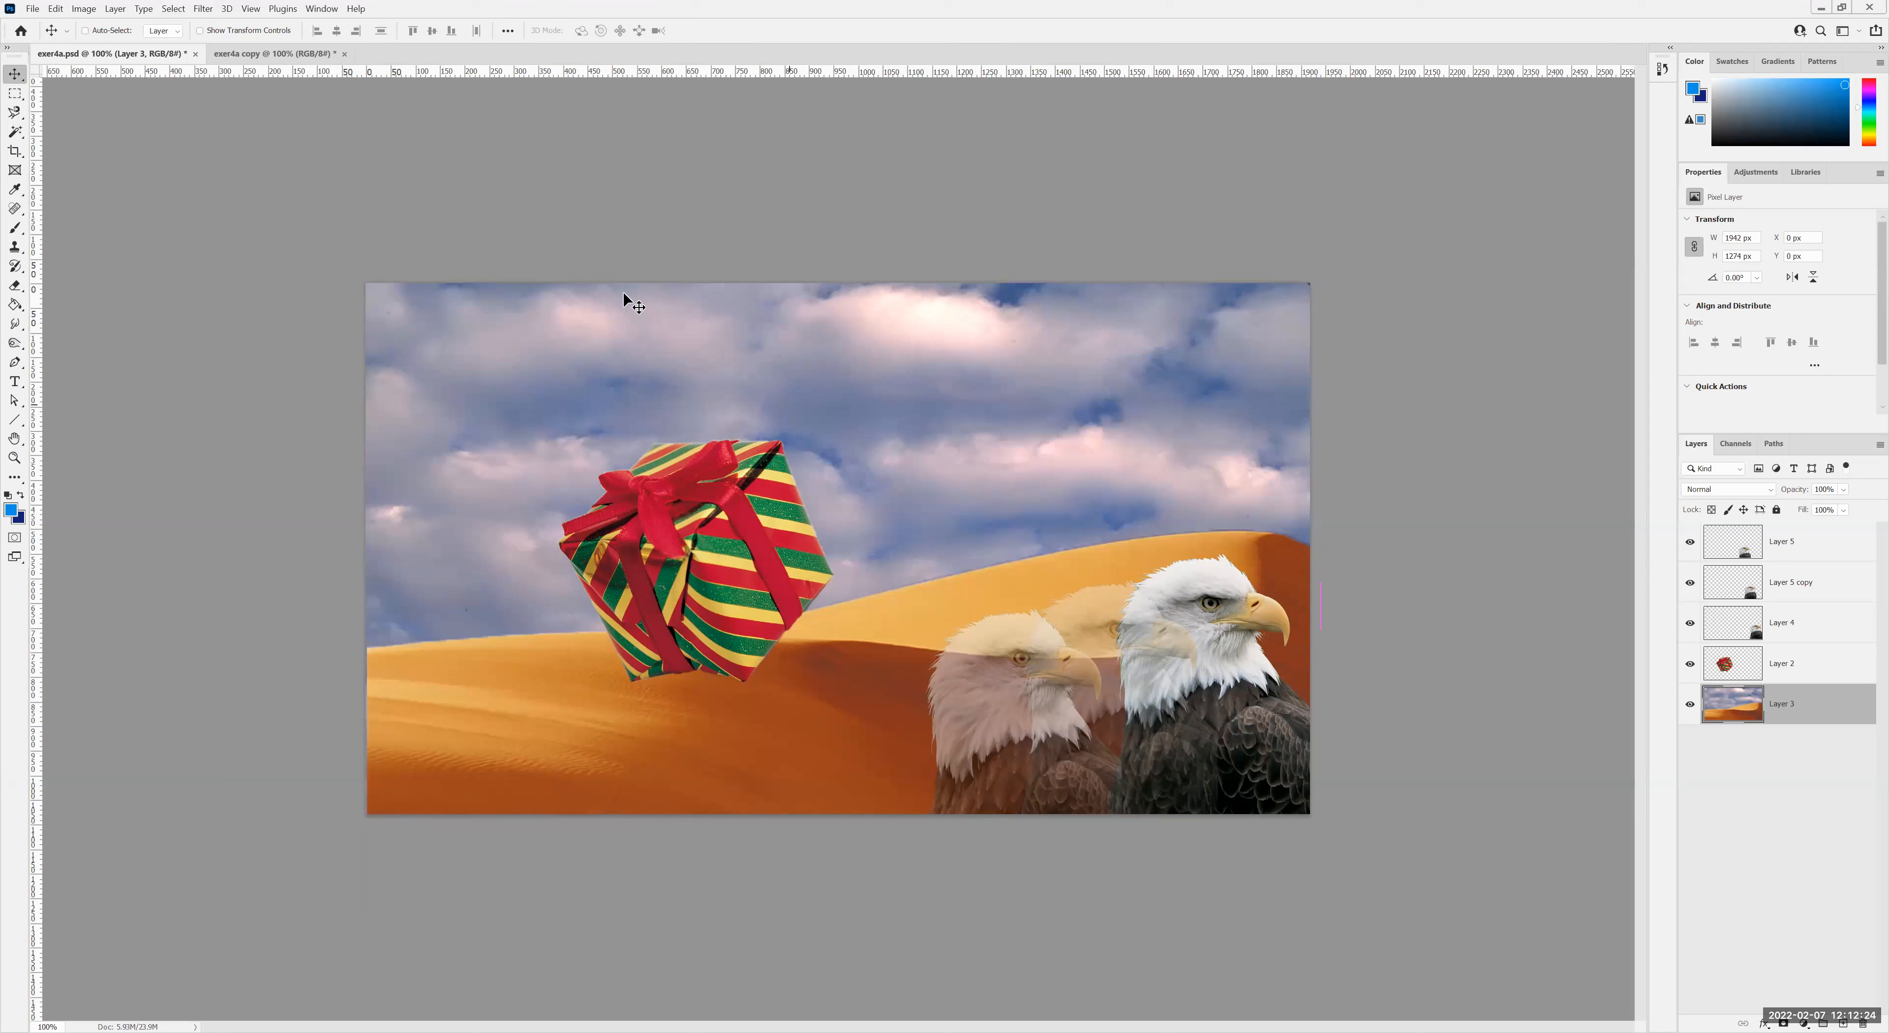
# Step: Try a Shape Blur with a banner-like shape on the sky-and-desert layer and undo it
pyautogui.click(201, 9)
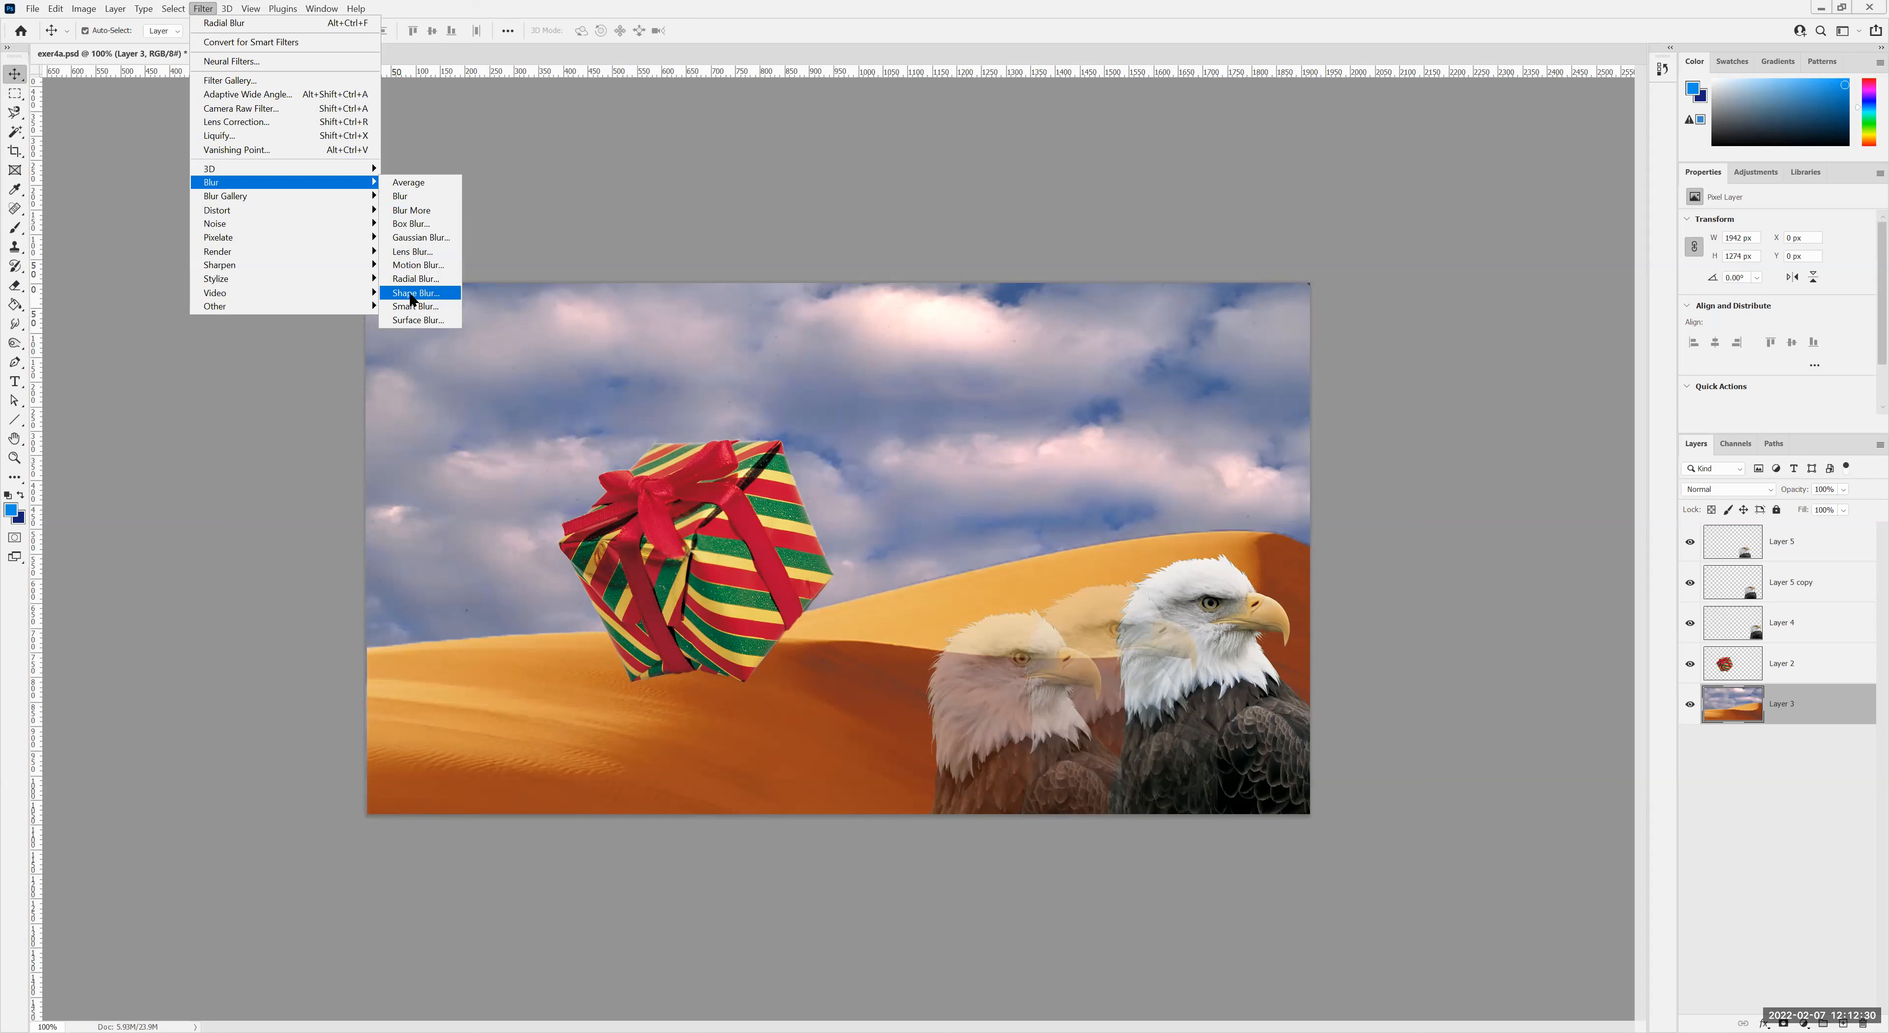
pyautogui.click(415, 295)
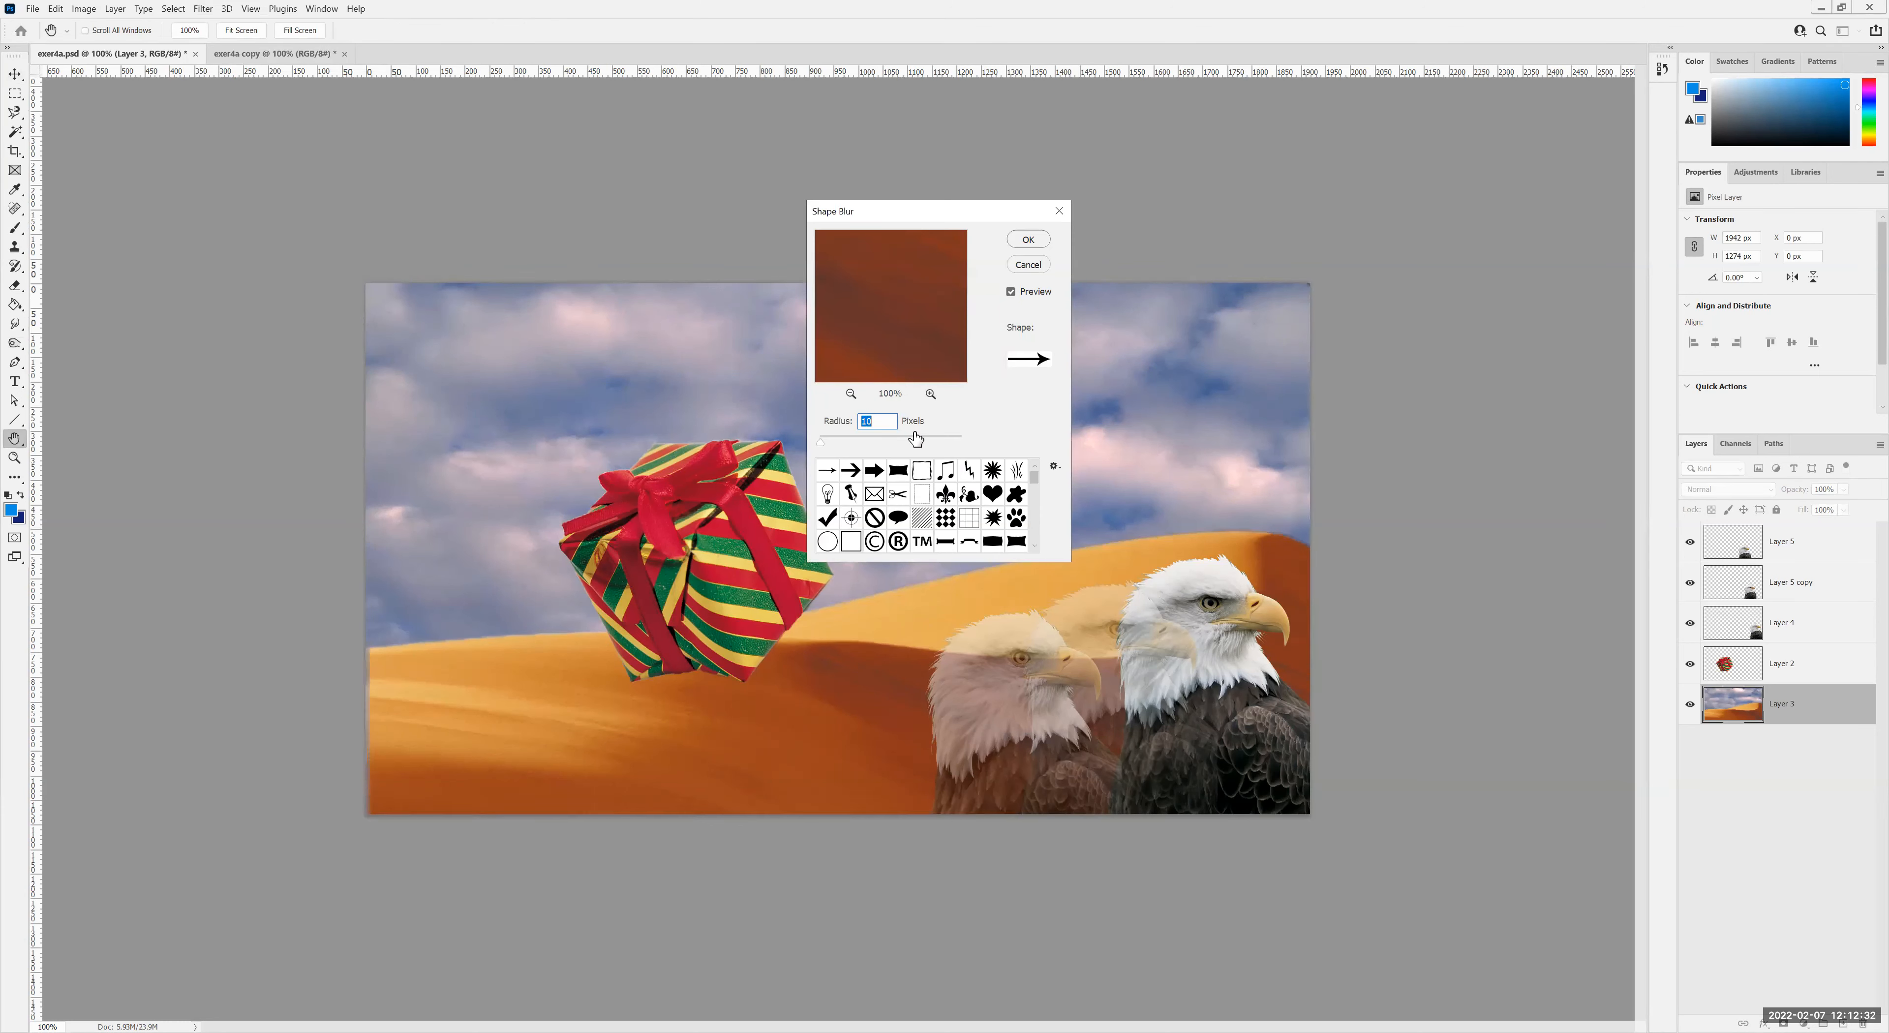
pyautogui.click(898, 471)
pyautogui.click(1028, 239)
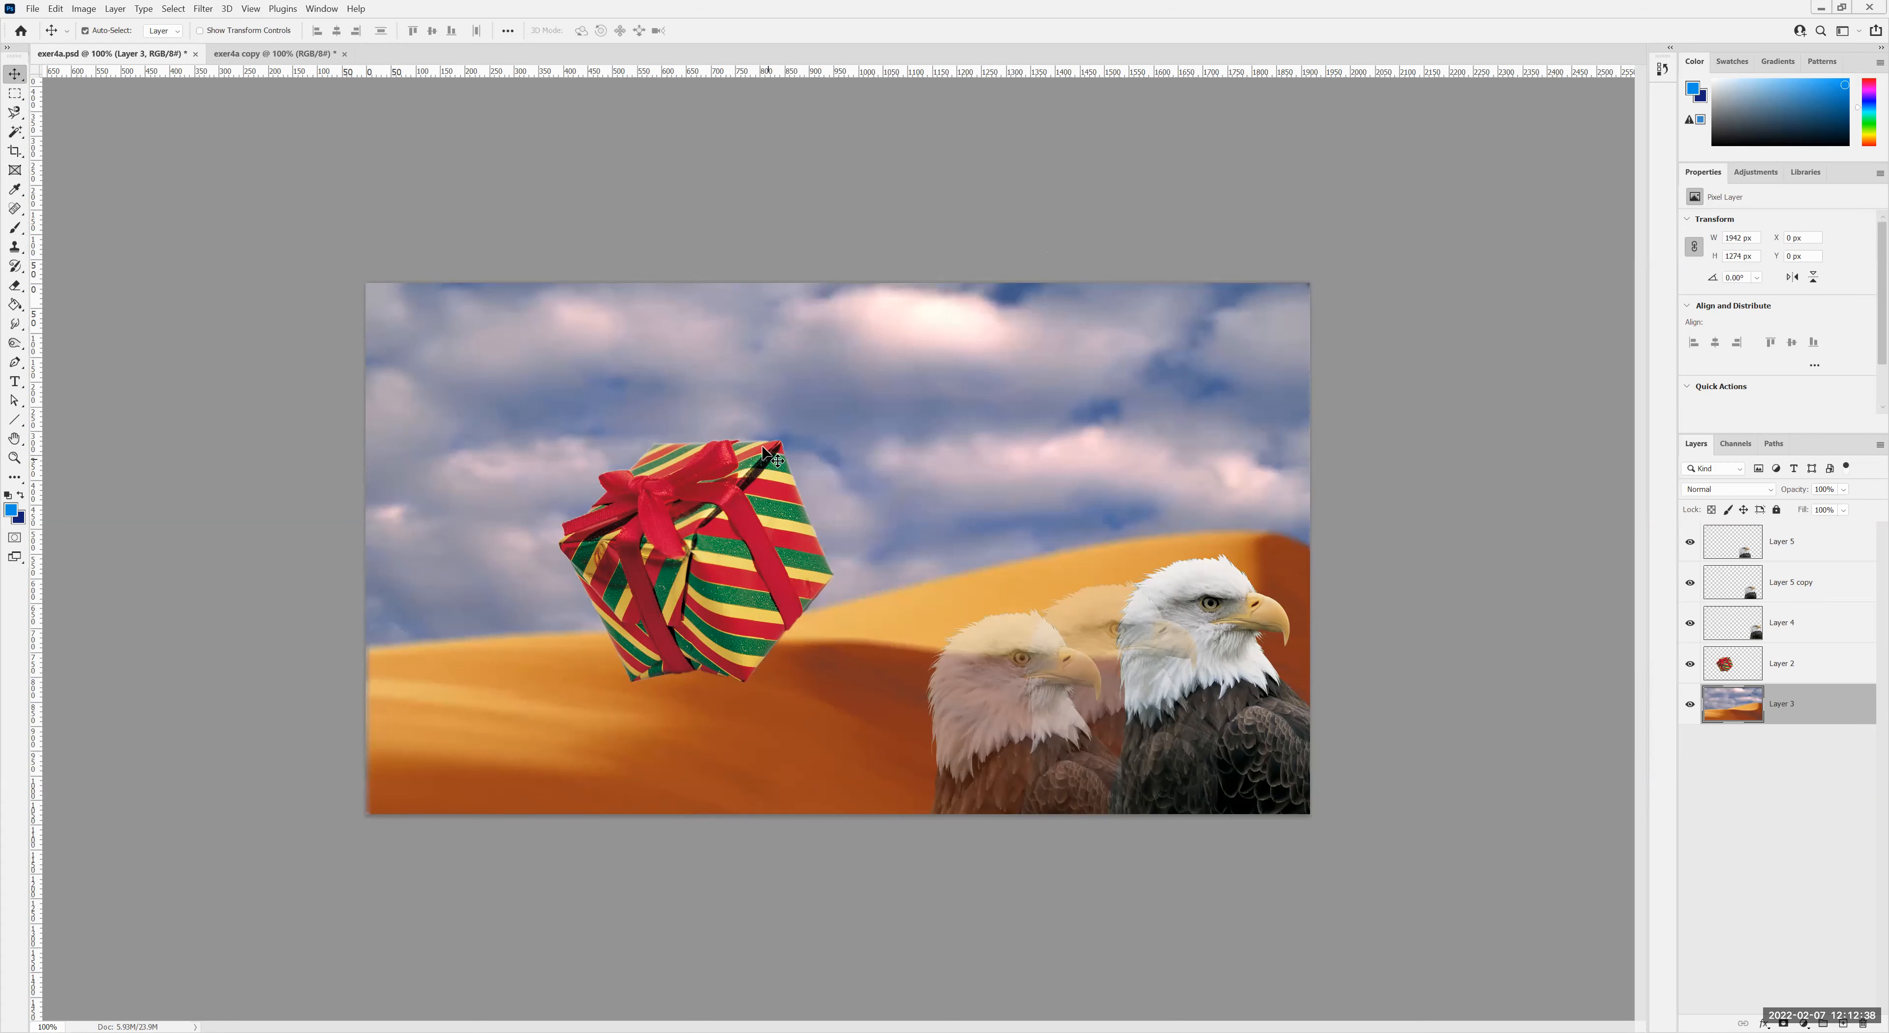
pyautogui.click(55, 9)
pyautogui.click(61, 23)
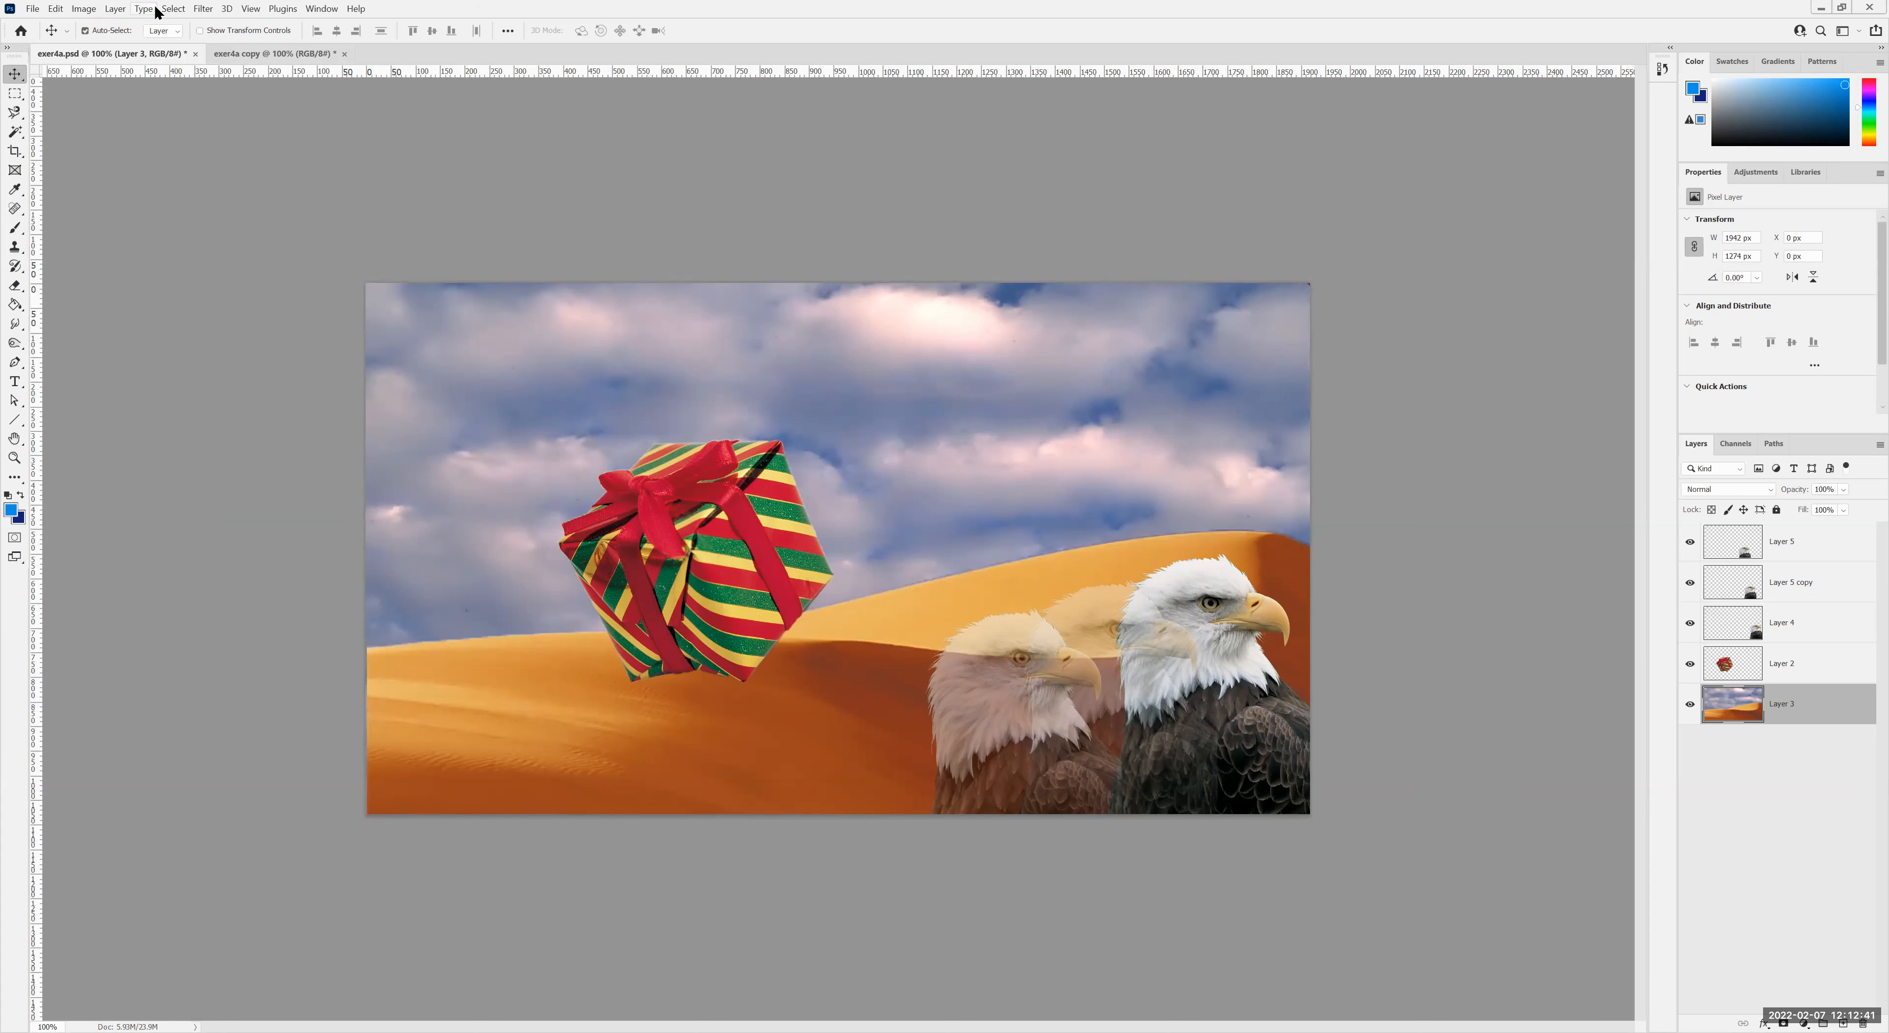
# Step: Try a 15 px Field Blur on the sky-and-desert layer with Light Bokeh 38%, Bokeh Color 24% and Light Range 188 to 255
pyautogui.click(203, 9)
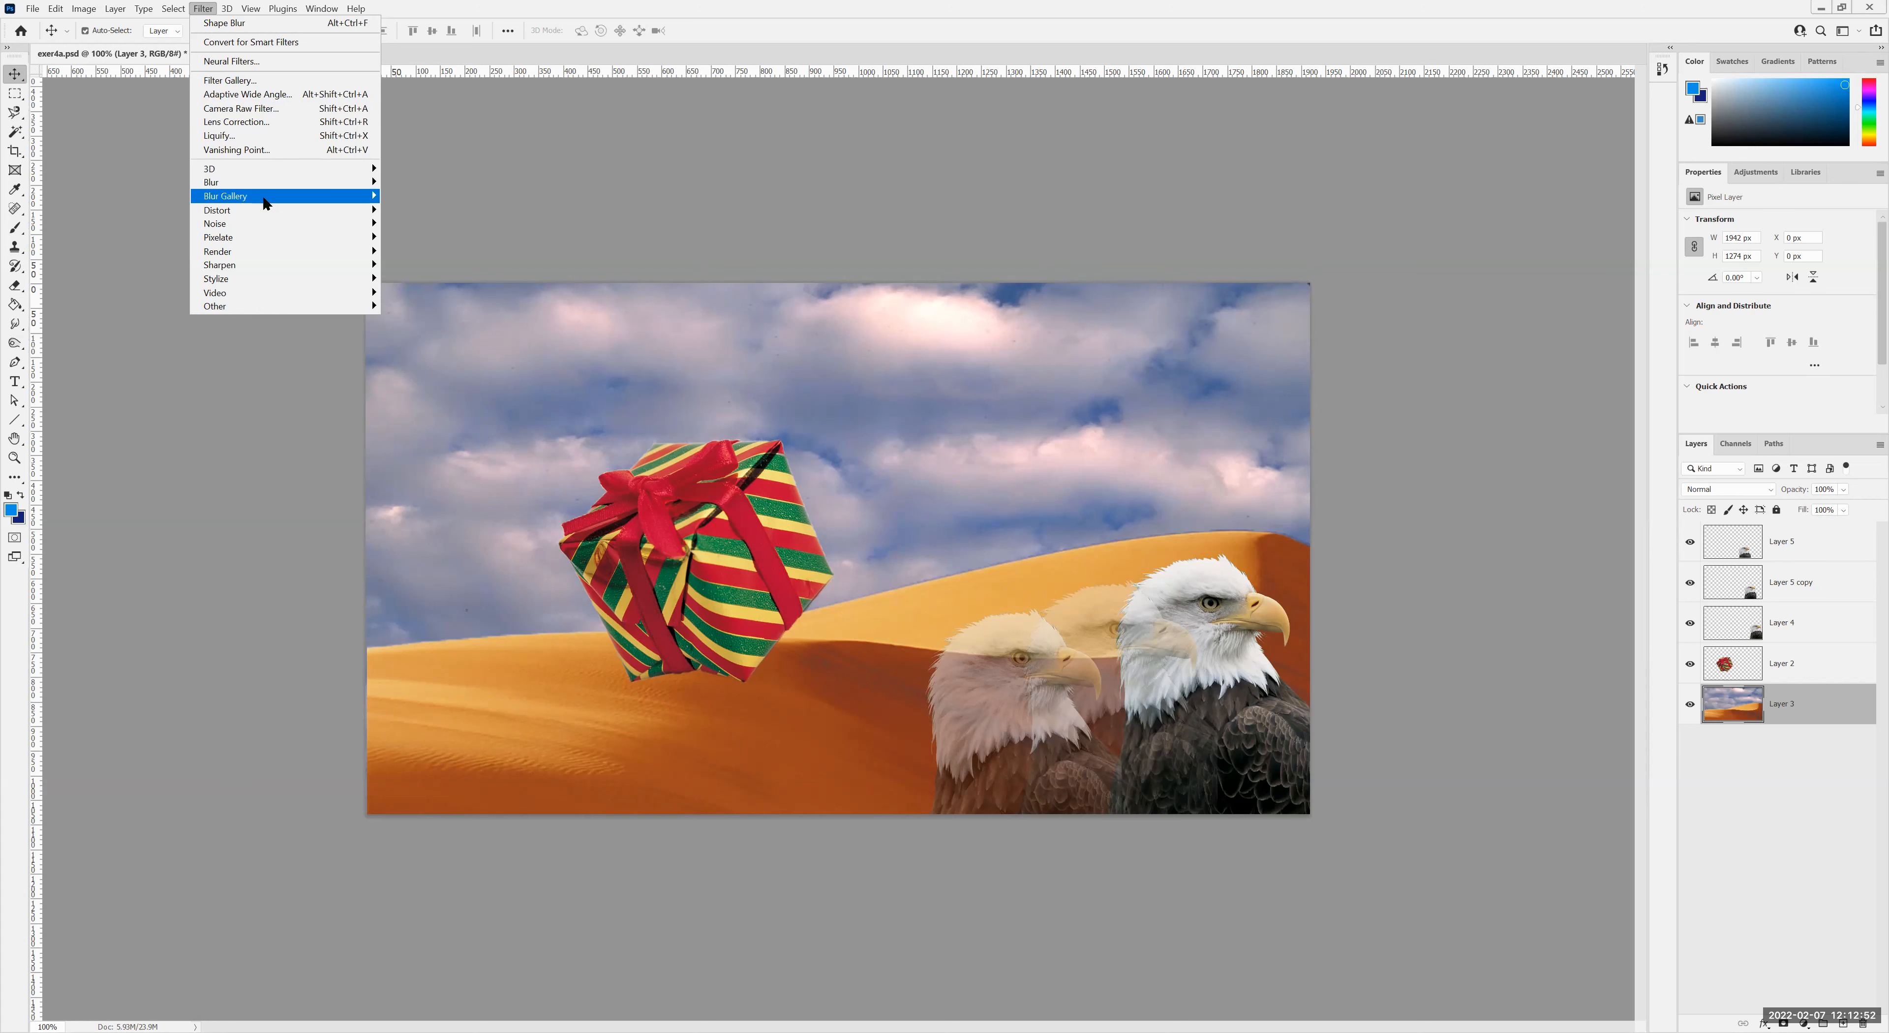
pyautogui.moveTo(266, 204)
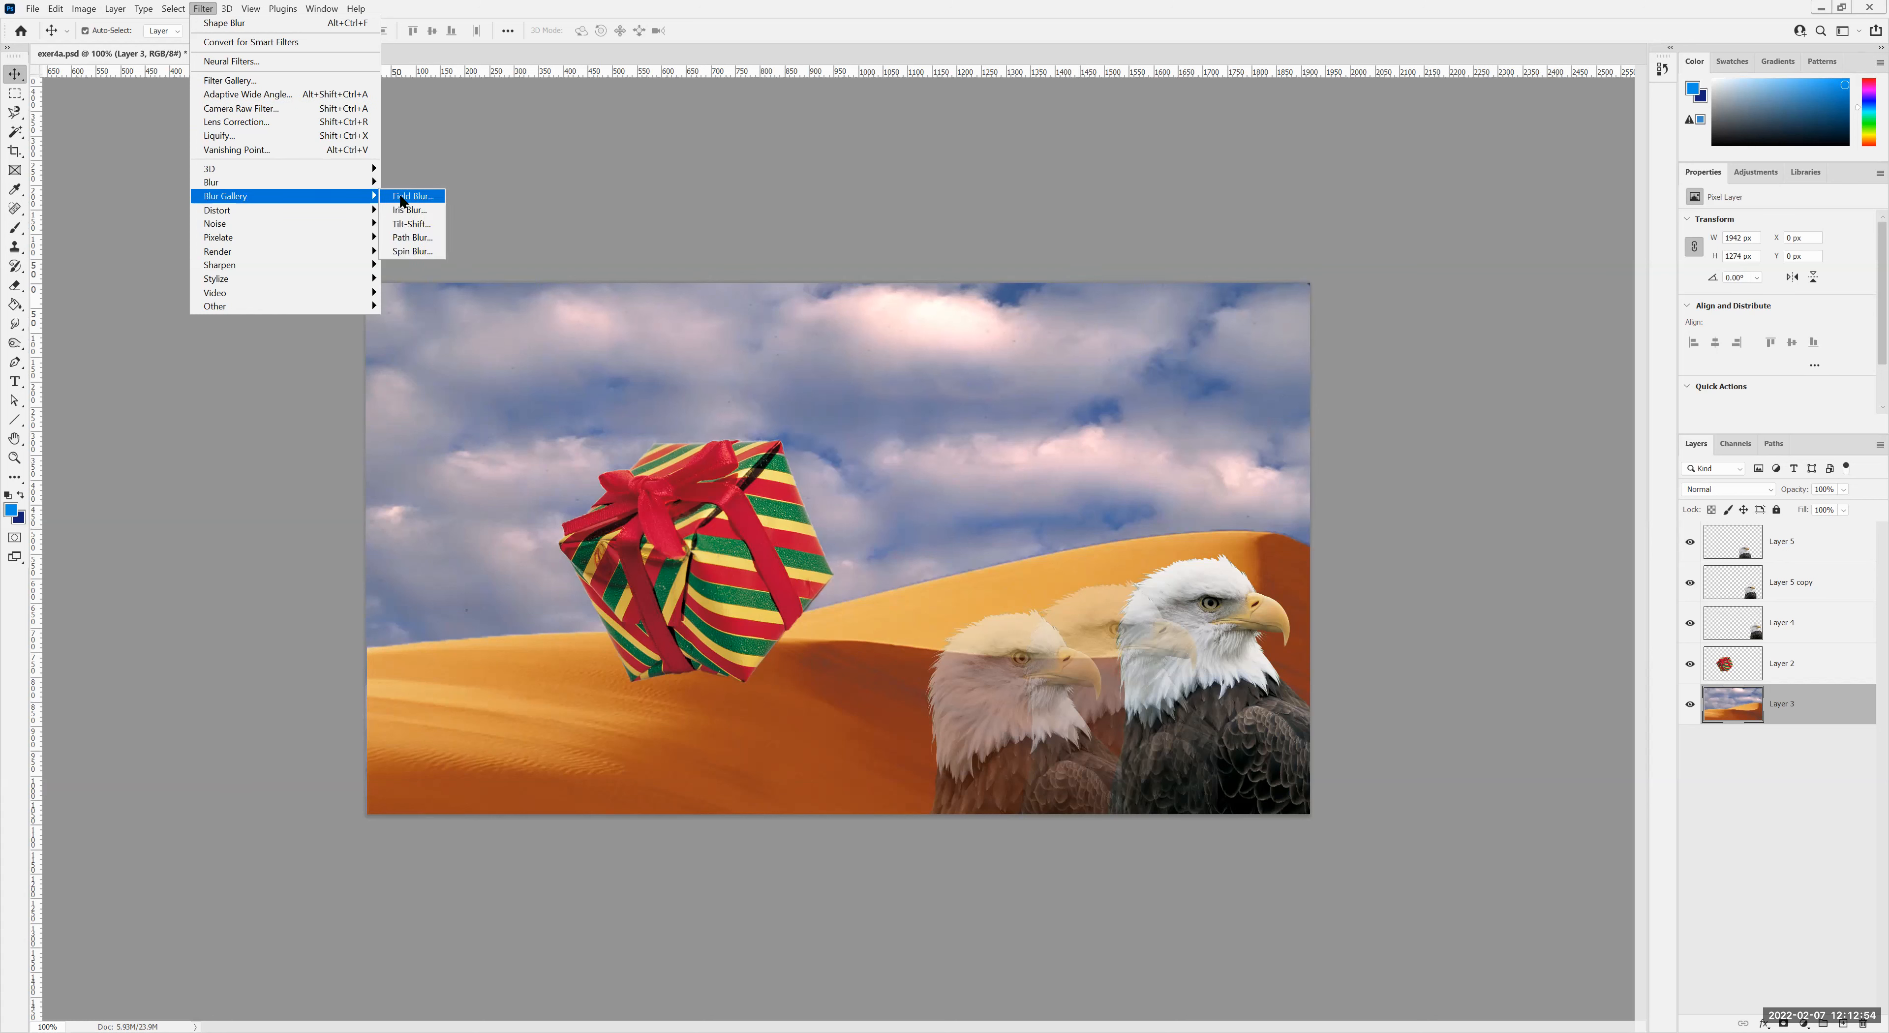
pyautogui.click(402, 198)
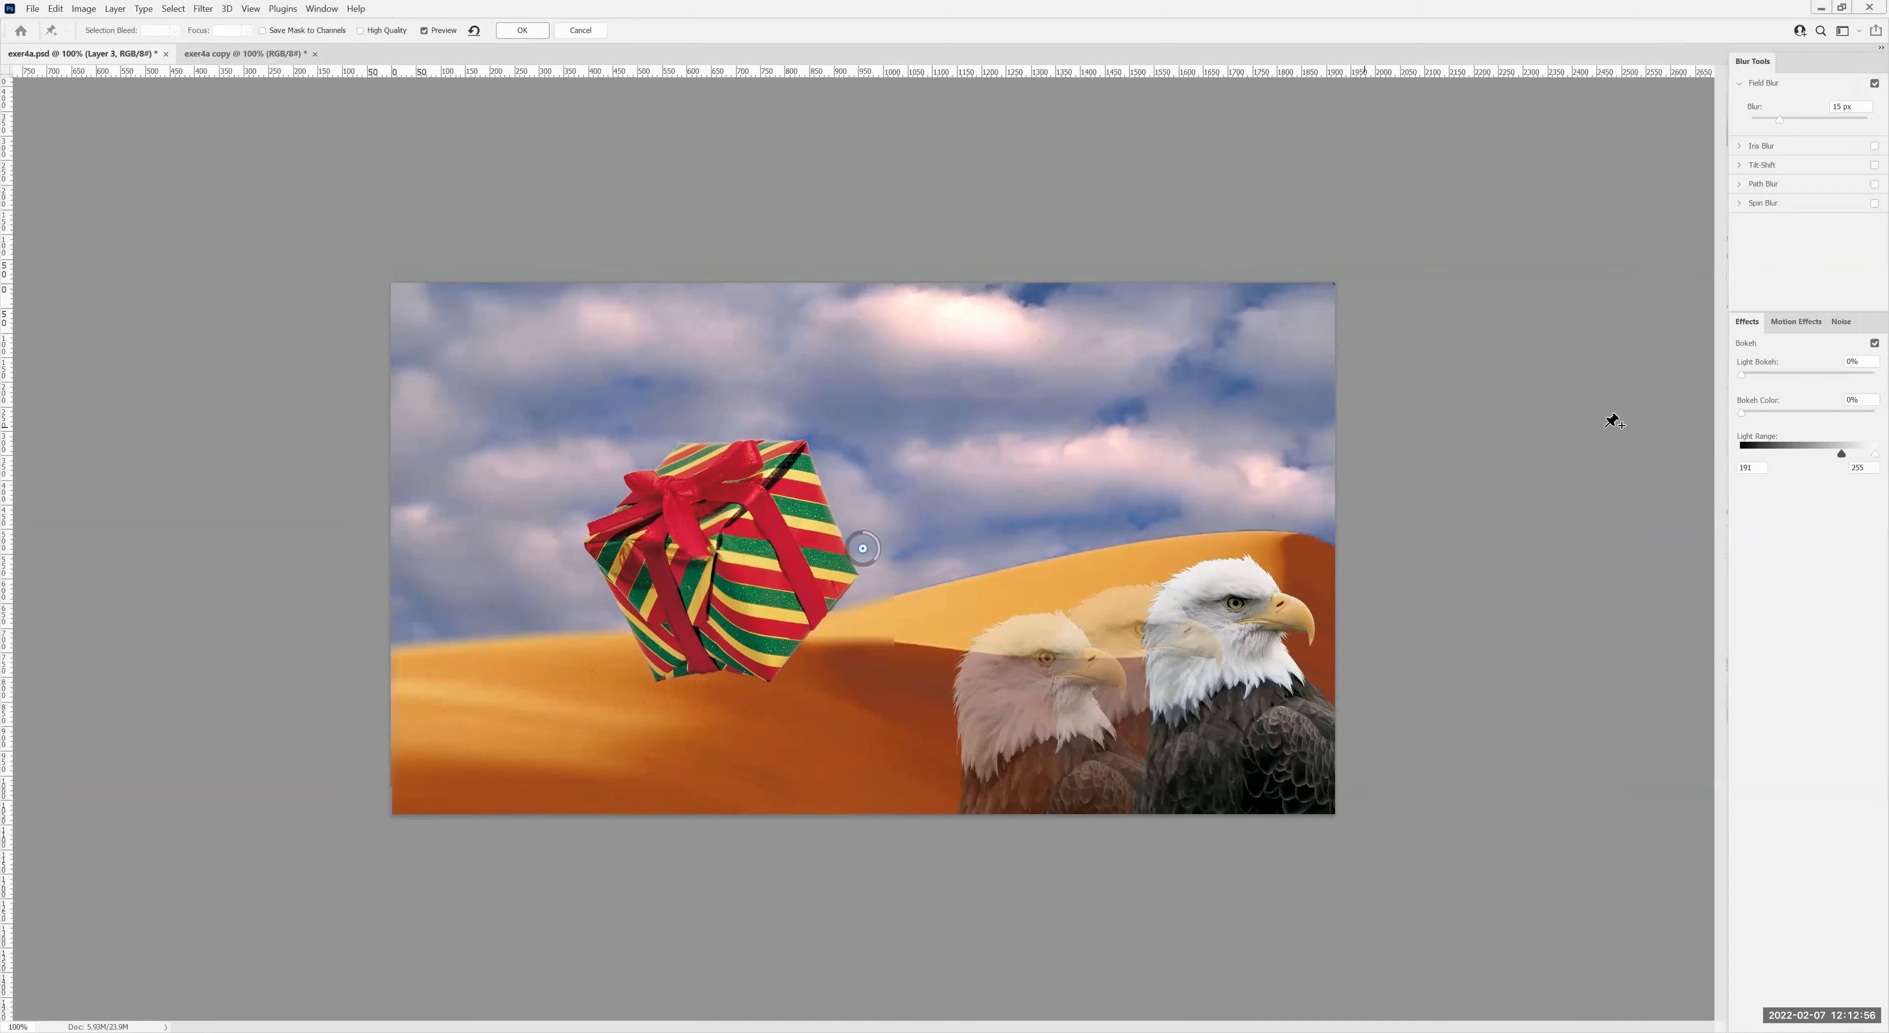
pyautogui.moveTo(1745, 373); pyautogui.dragTo(1791, 378)
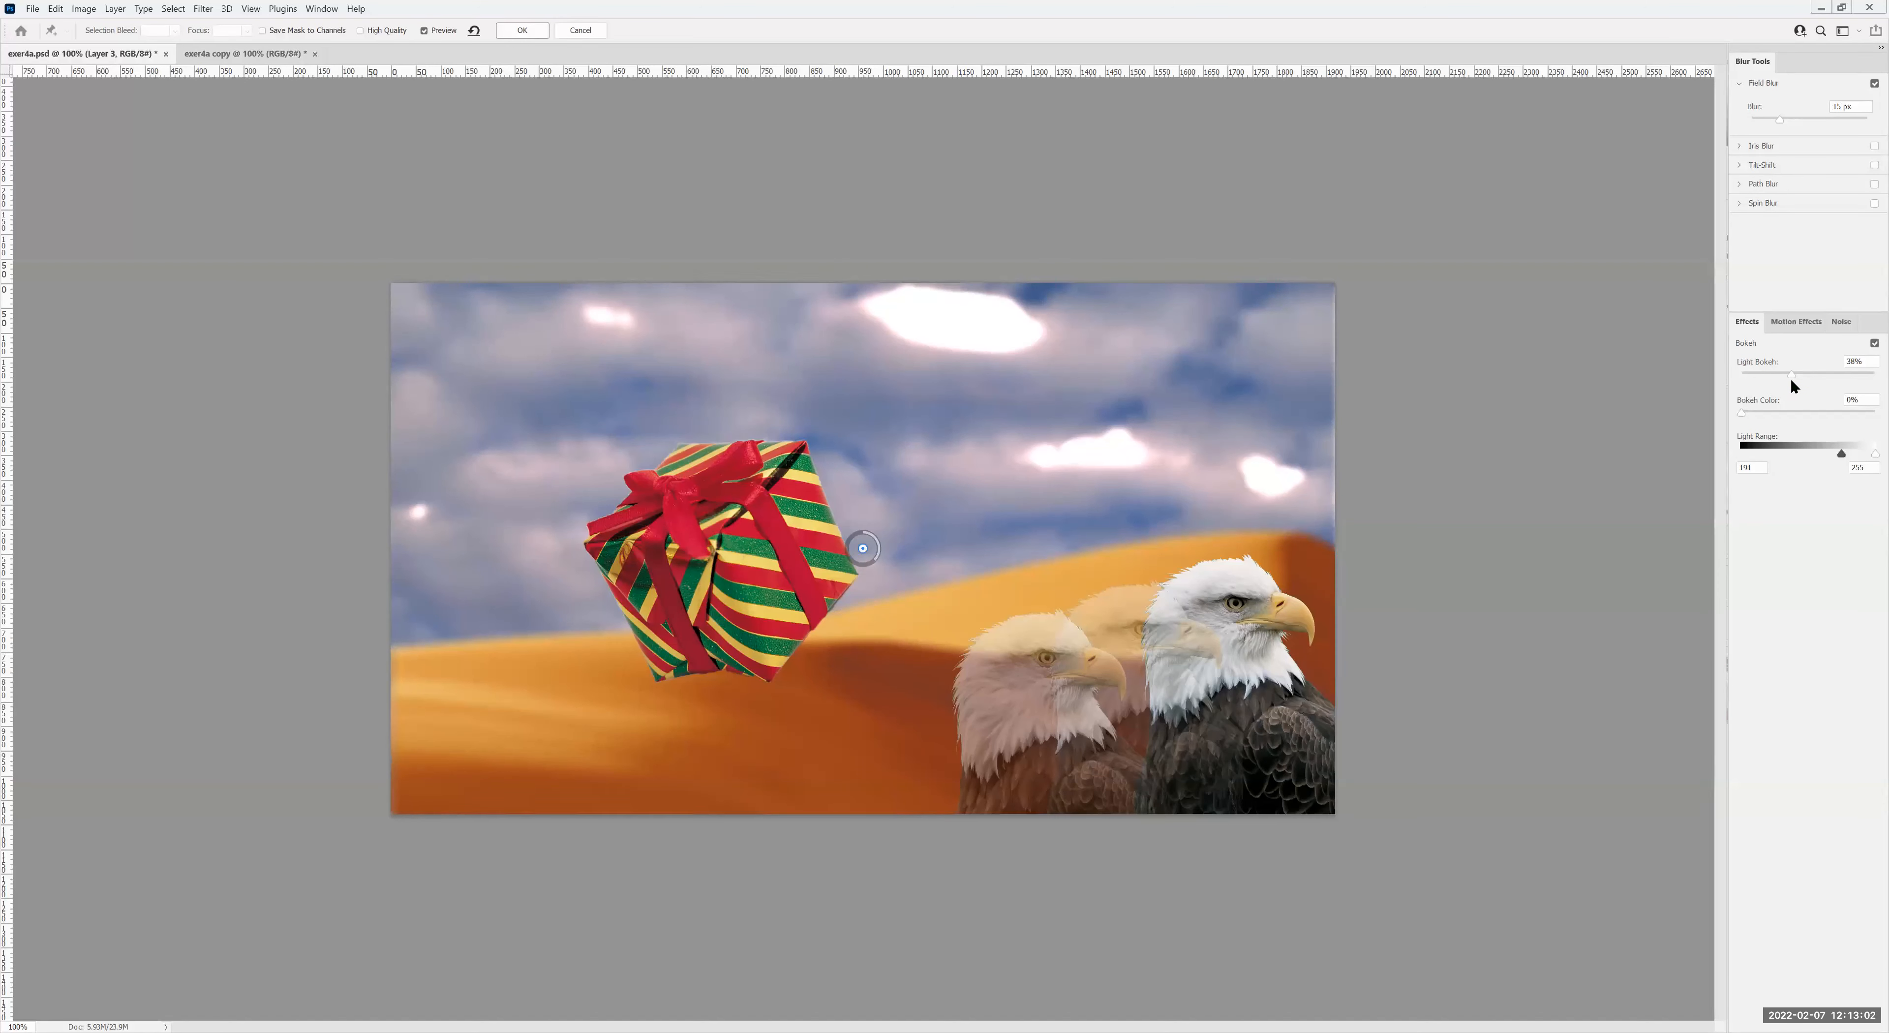
pyautogui.moveTo(1746, 412); pyautogui.dragTo(1777, 413)
pyautogui.moveTo(1769, 412); pyautogui.dragTo(1843, 456)
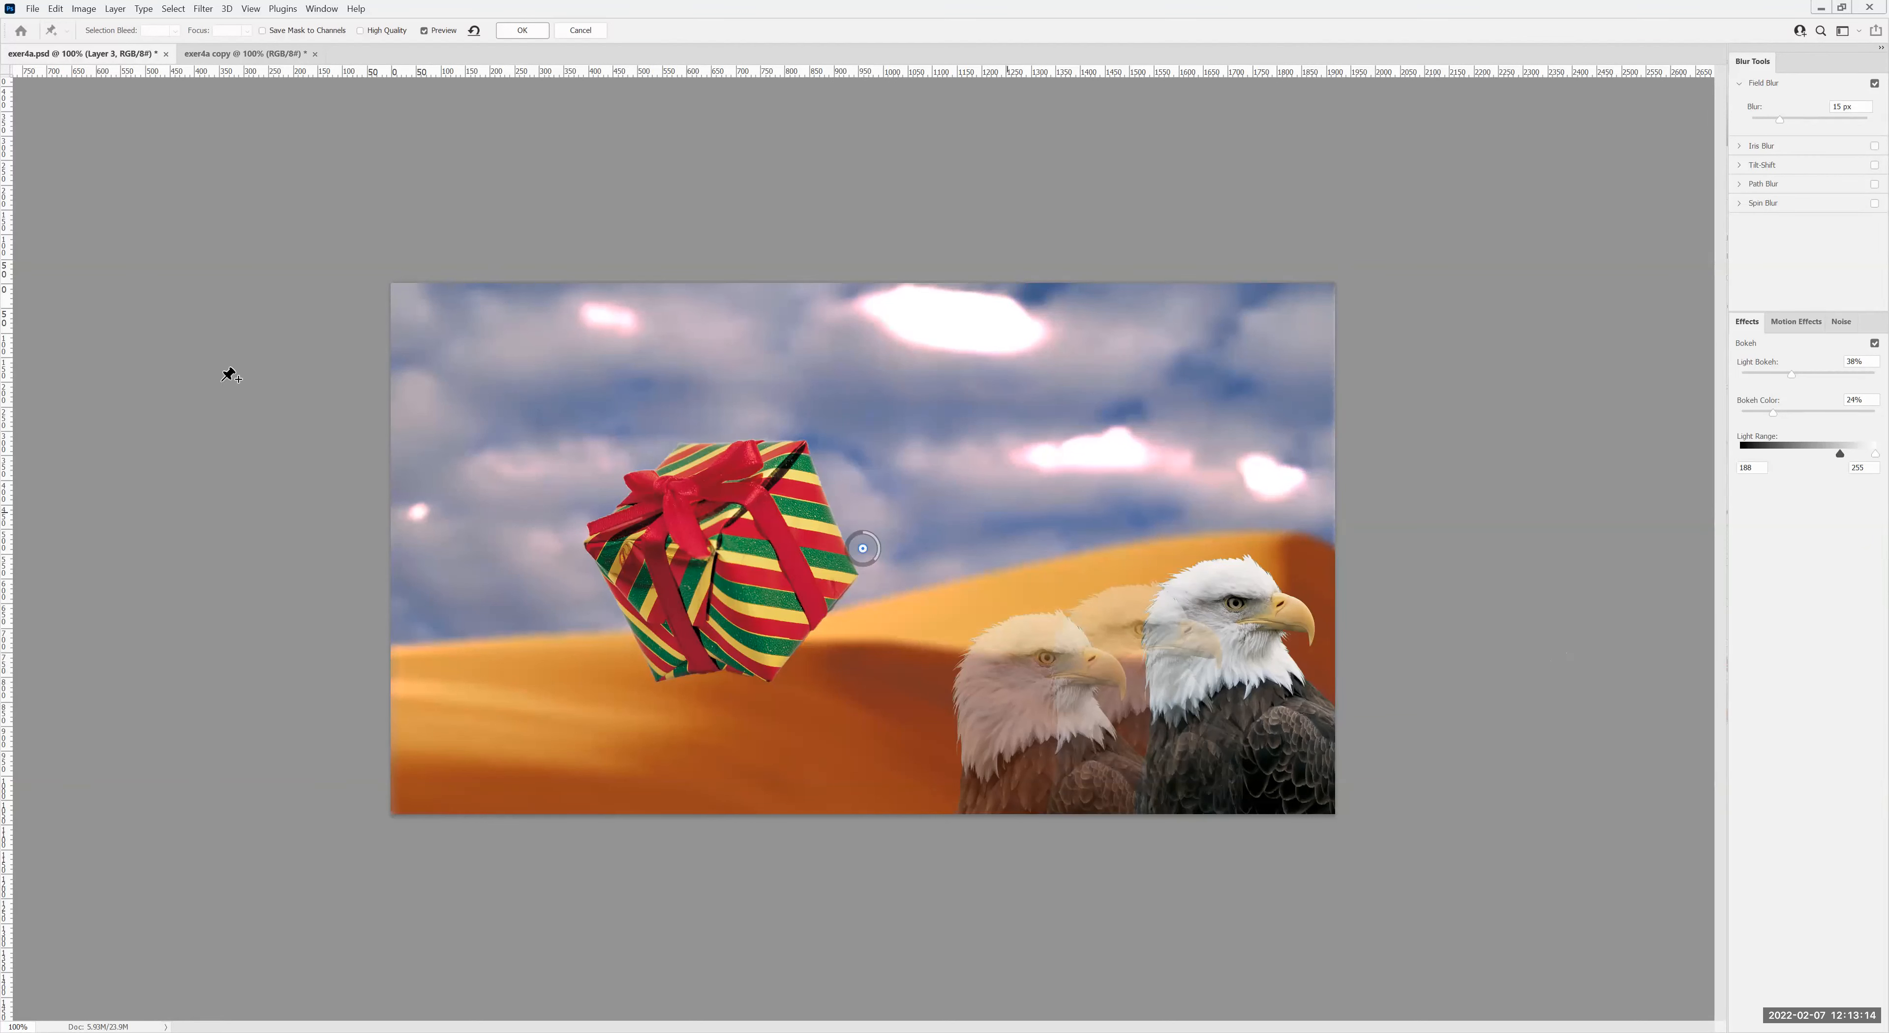
pyautogui.click(523, 33)
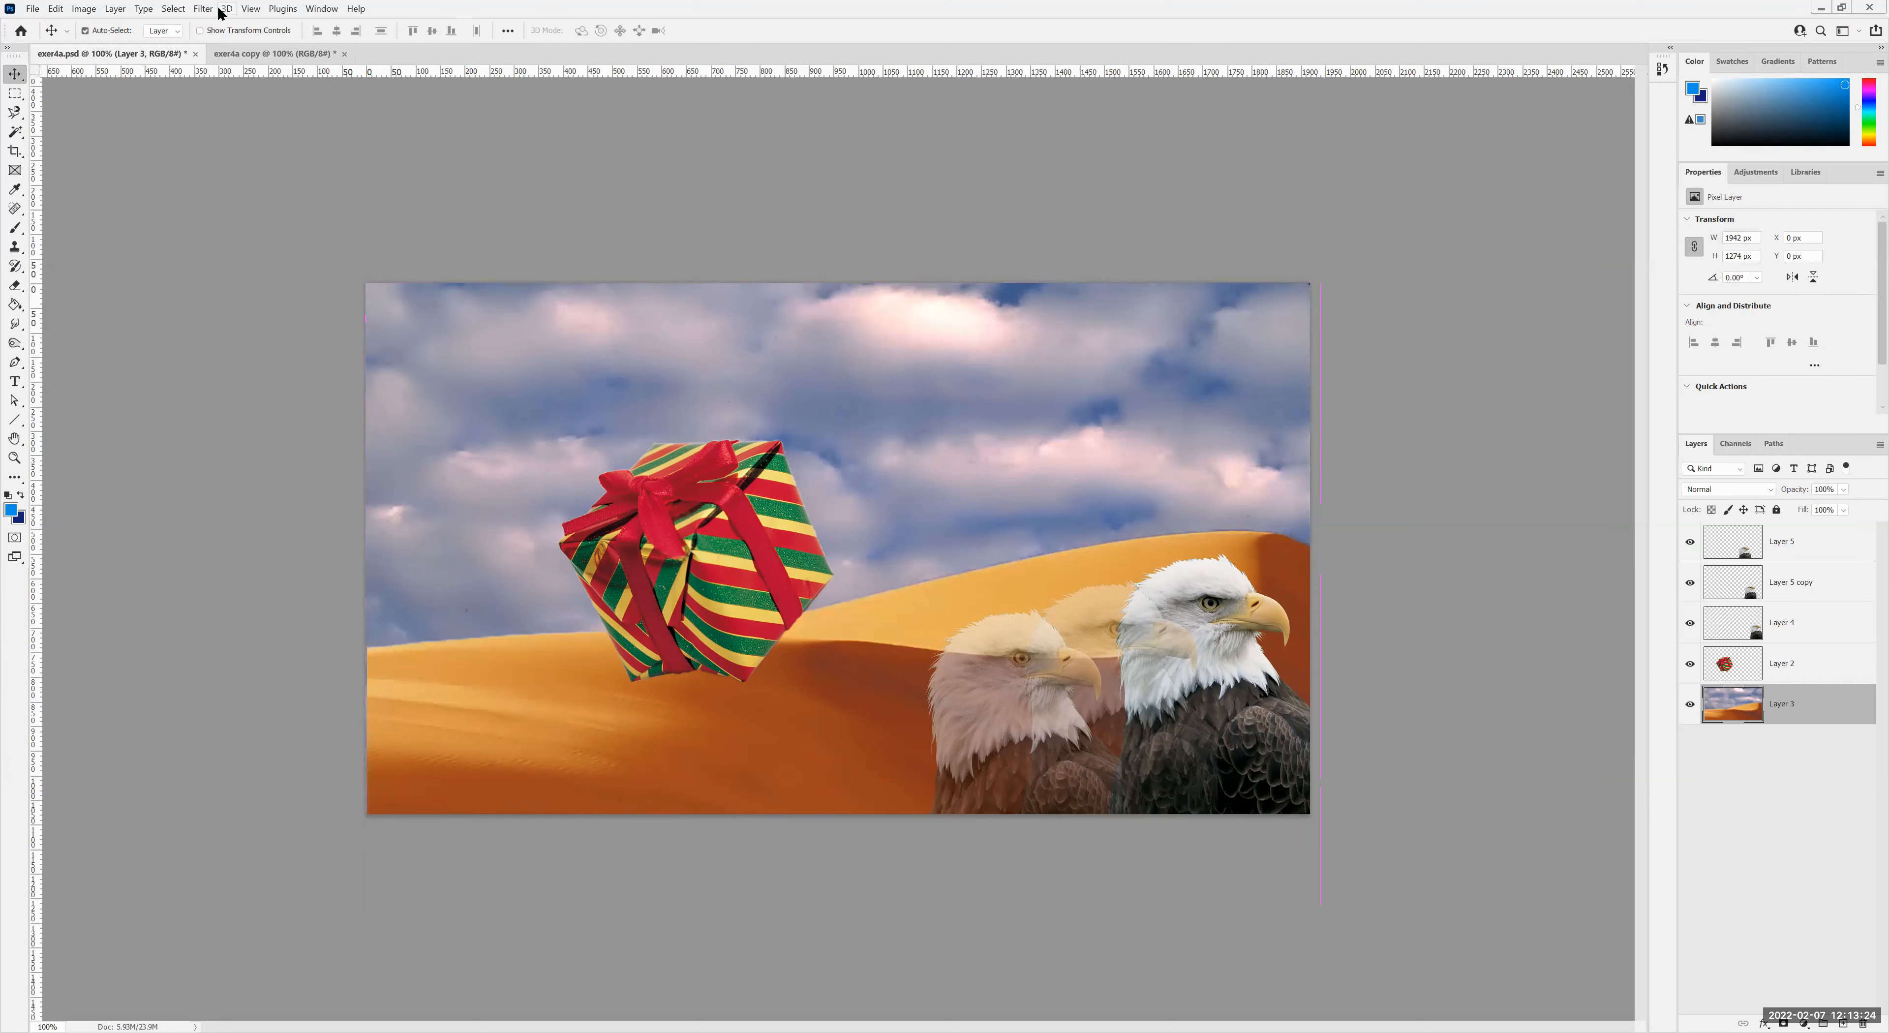
# Step: Try a Path Blur on the sky-and-desert layer, testing a higher speed, the Basic Blur preset and an increased taper
pyautogui.click(204, 9)
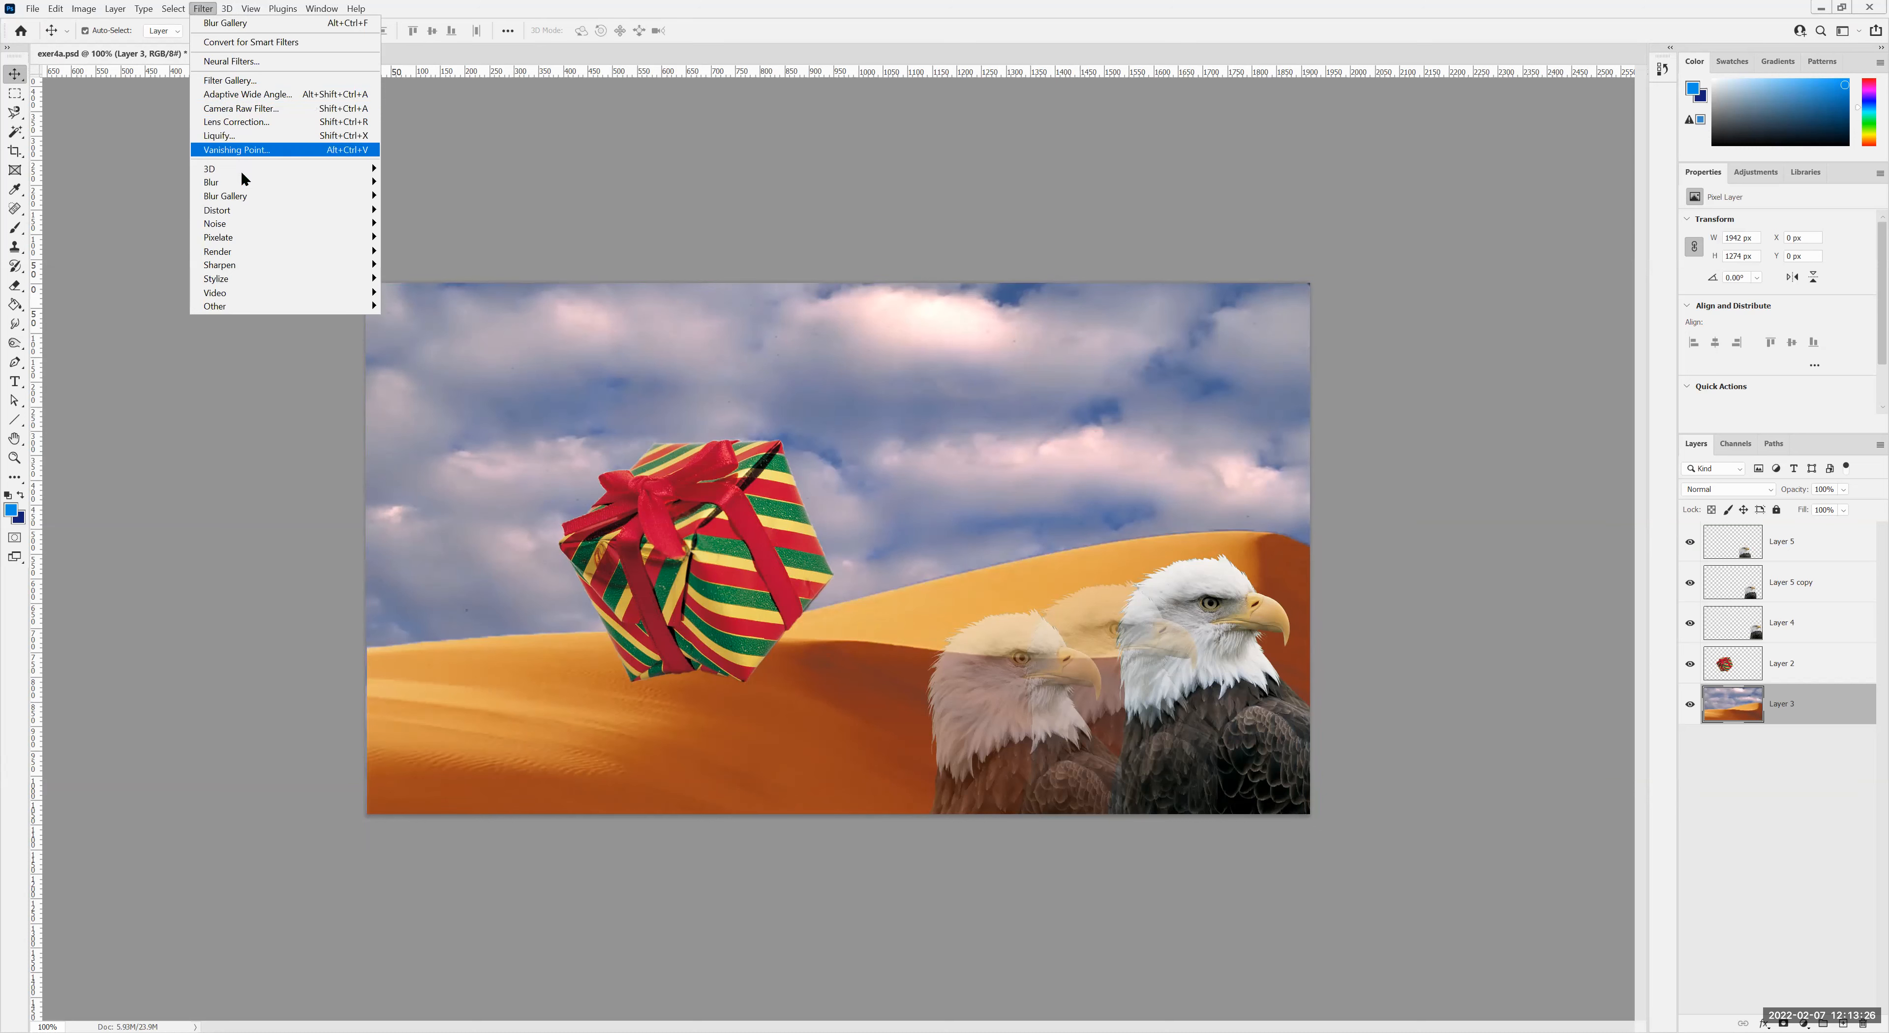
pyautogui.moveTo(245, 197)
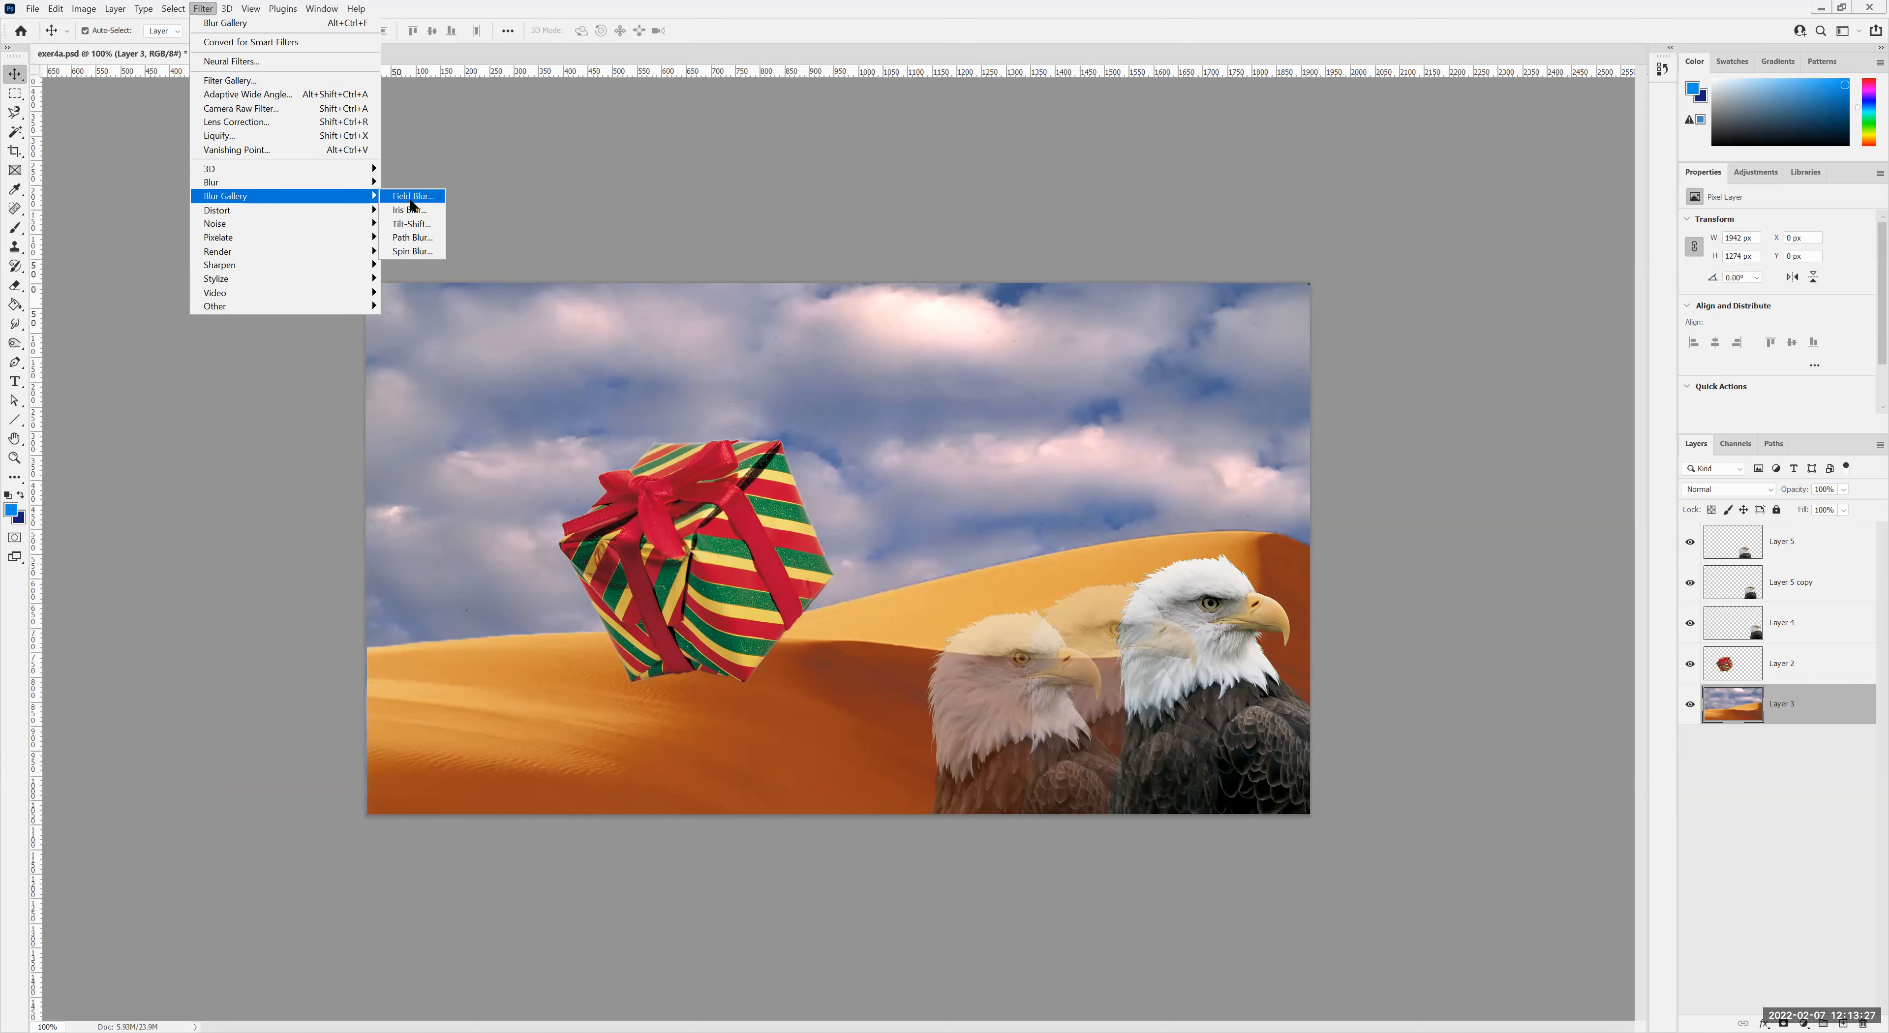
pyautogui.click(412, 237)
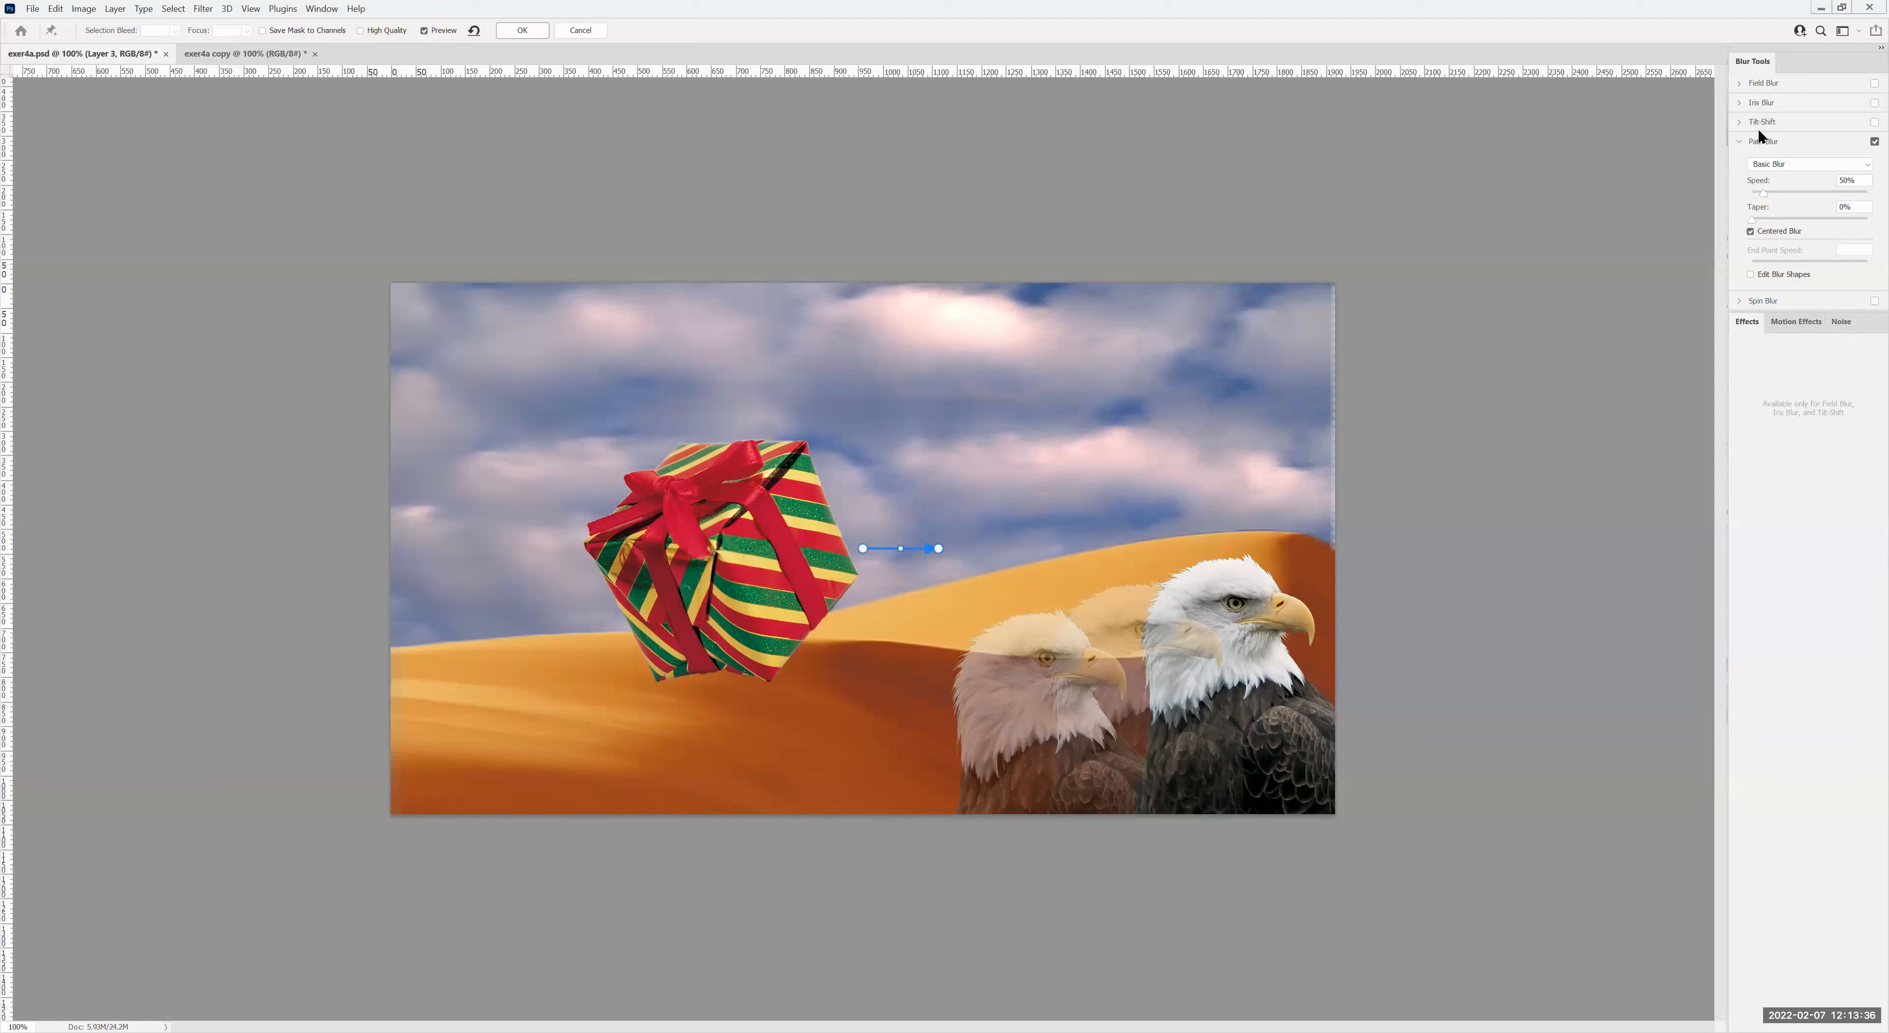
pyautogui.moveTo(1763, 193); pyautogui.dragTo(1794, 192)
pyautogui.click(1773, 165)
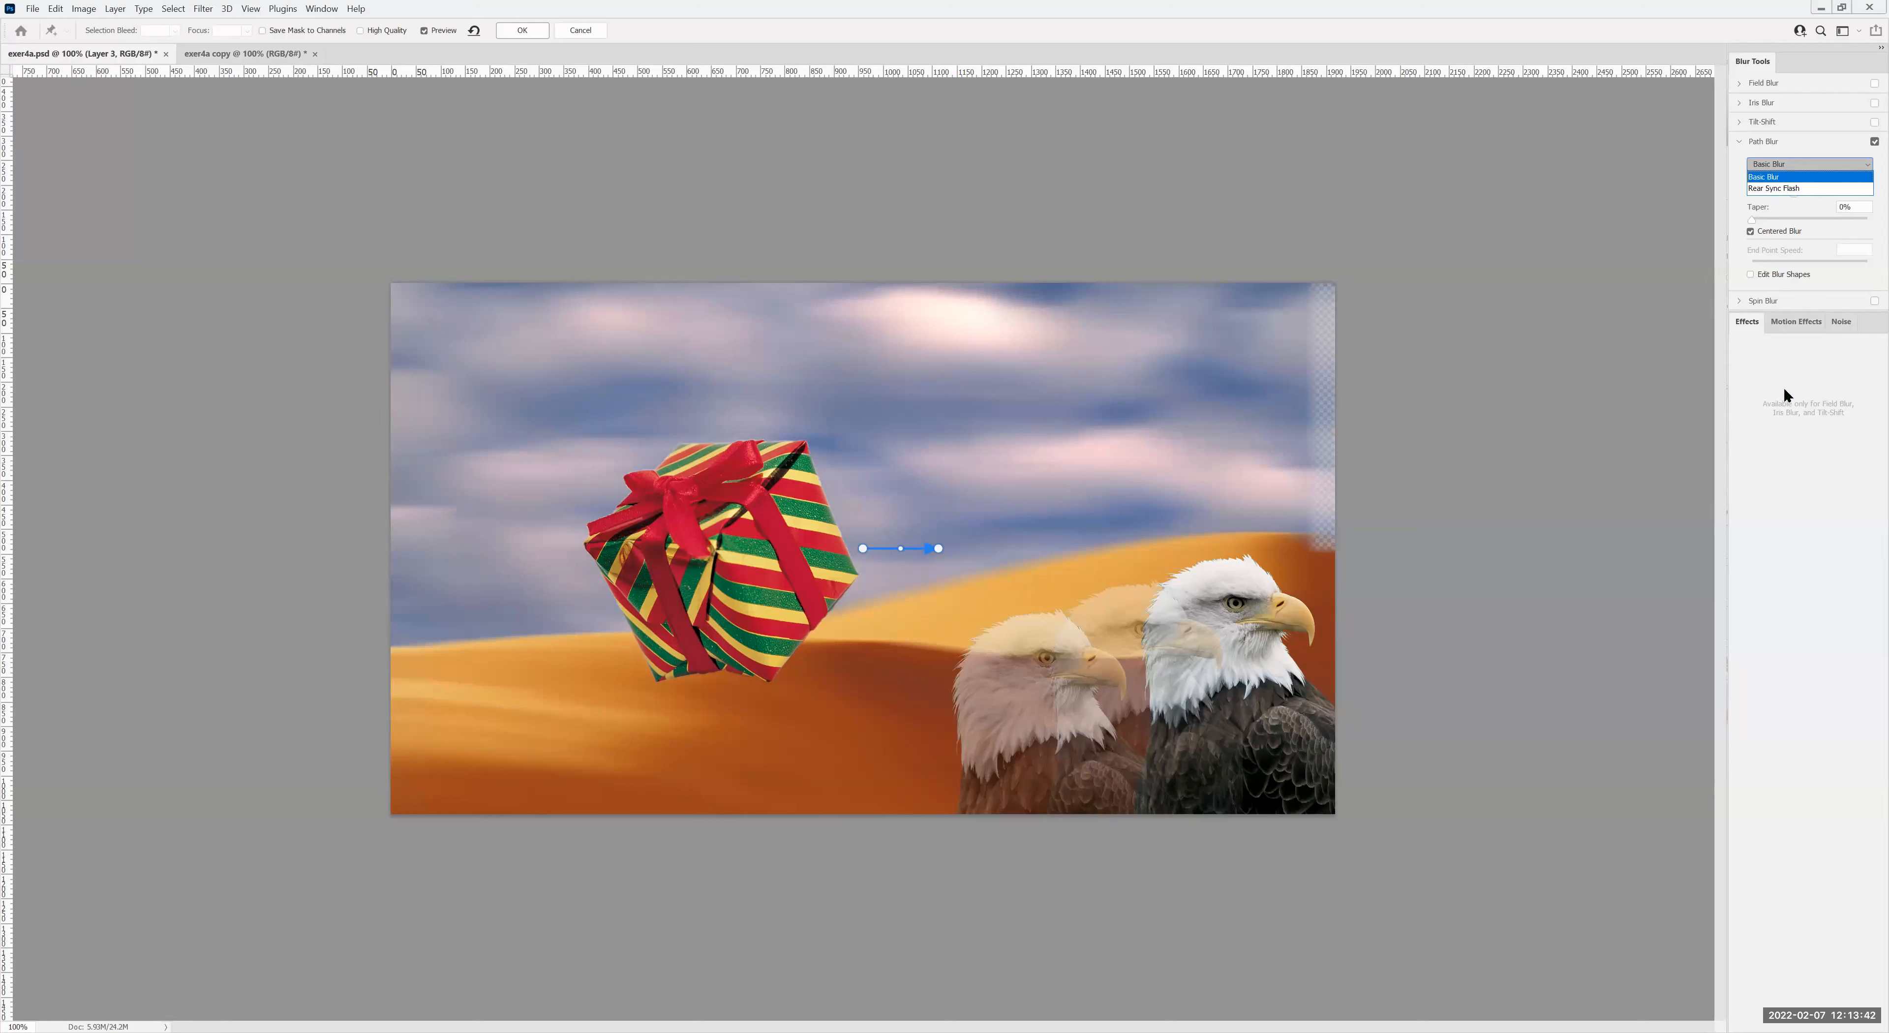
pyautogui.press('Return')
pyautogui.moveTo(1757, 220); pyautogui.dragTo(1792, 223)
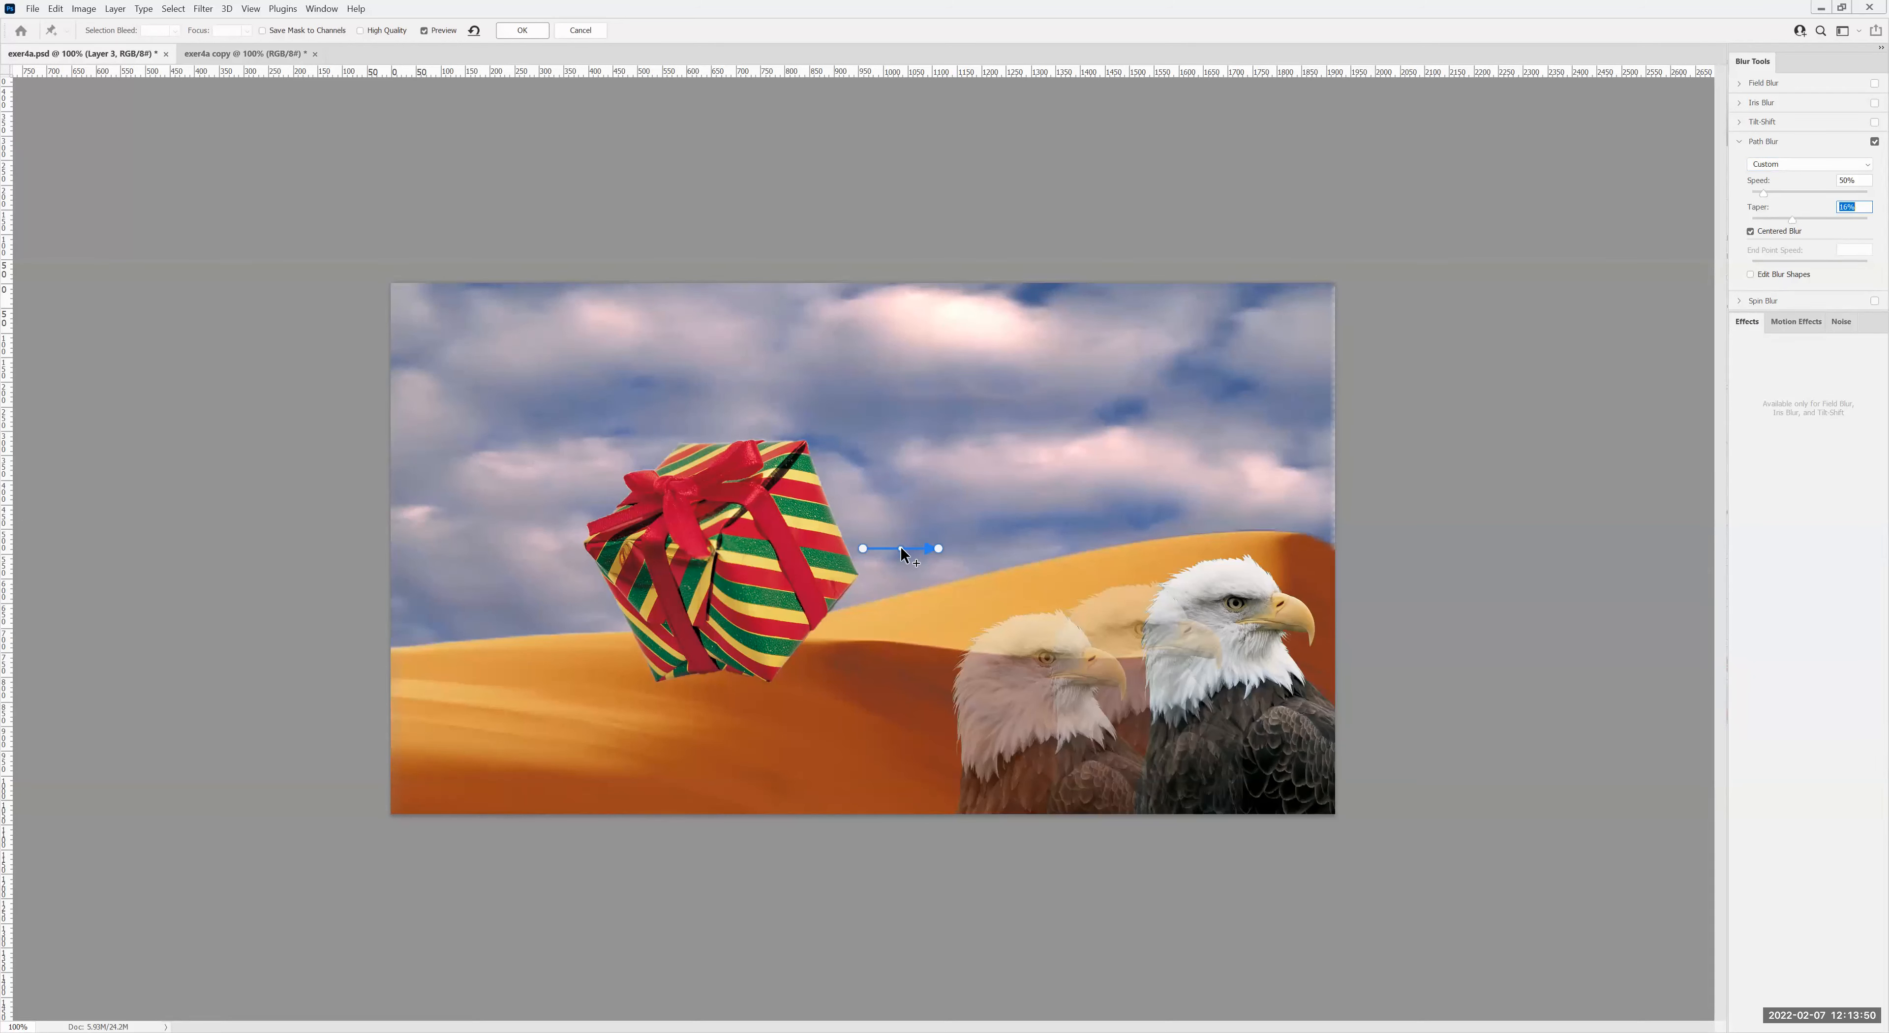
# Step: Try stretching the blur path diagonally from the upper sky across the gift box to the dunes, and cancel the Path Blur
pyautogui.click(939, 548)
pyautogui.moveTo(939, 548); pyautogui.dragTo(528, 339)
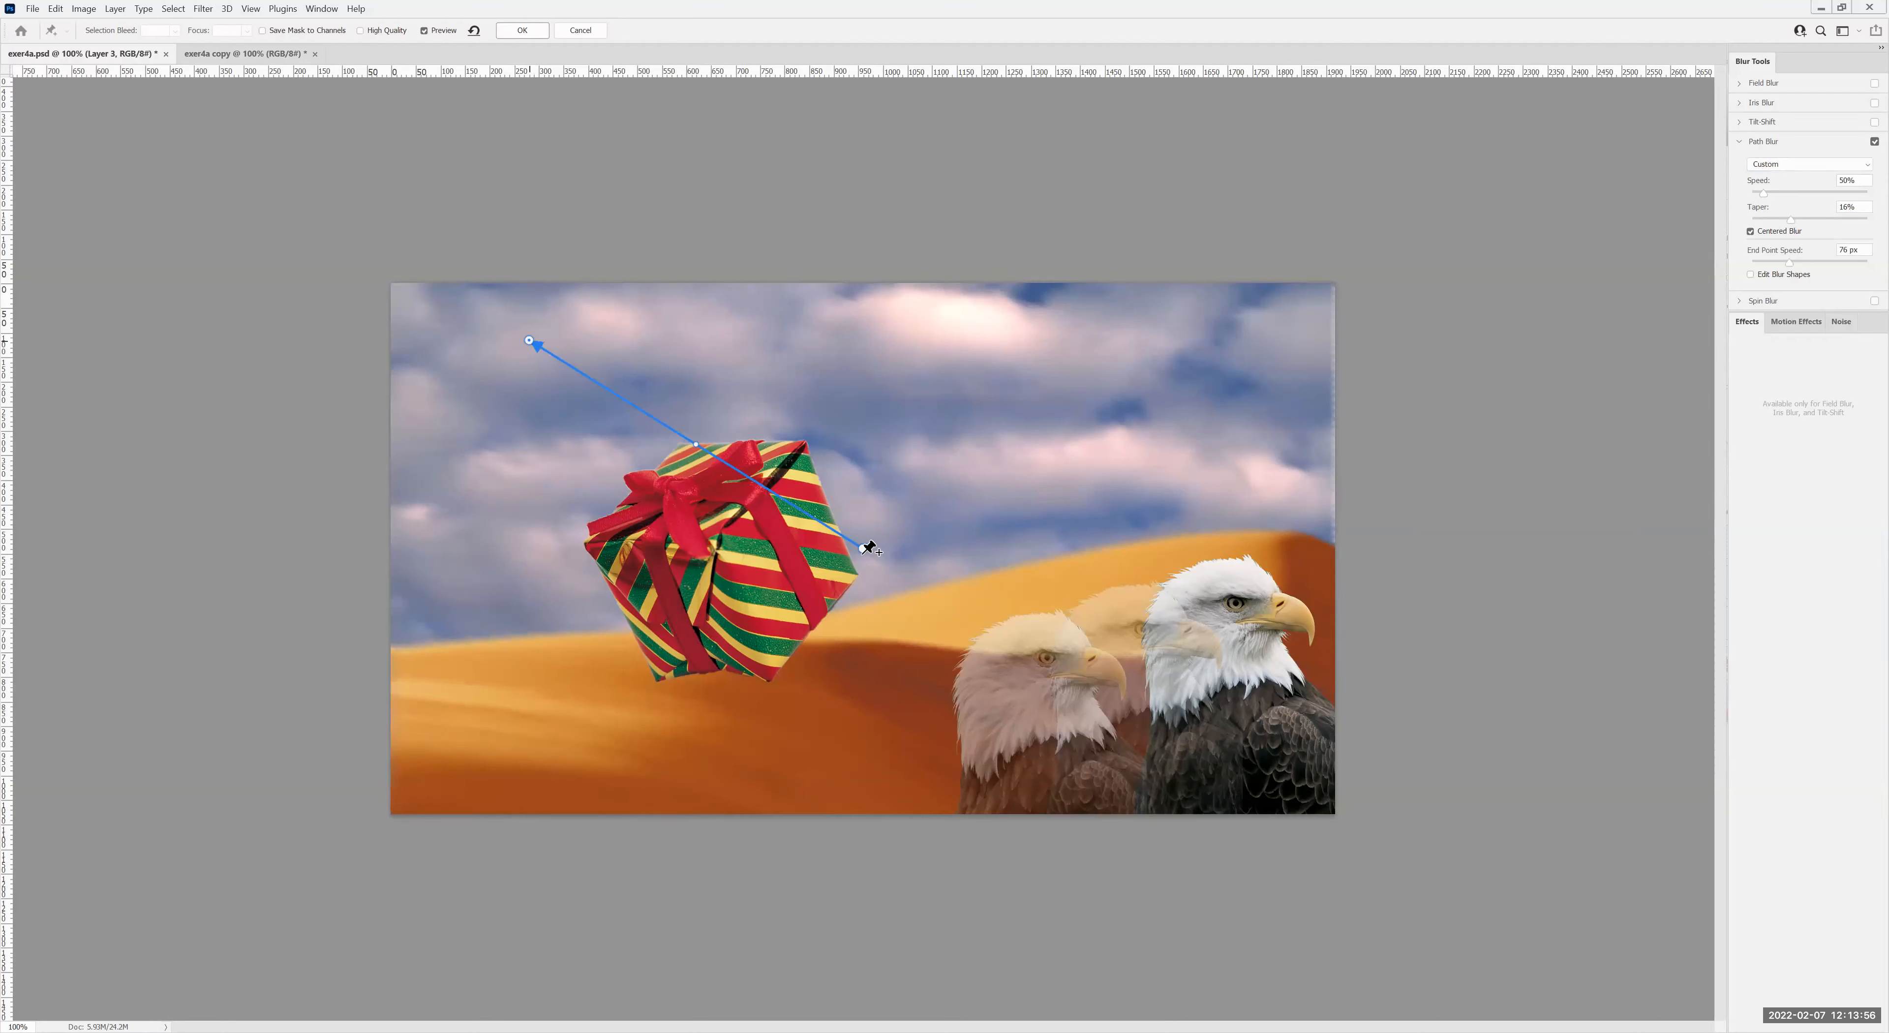
pyautogui.moveTo(863, 548); pyautogui.dragTo(962, 628)
pyautogui.click(589, 32)
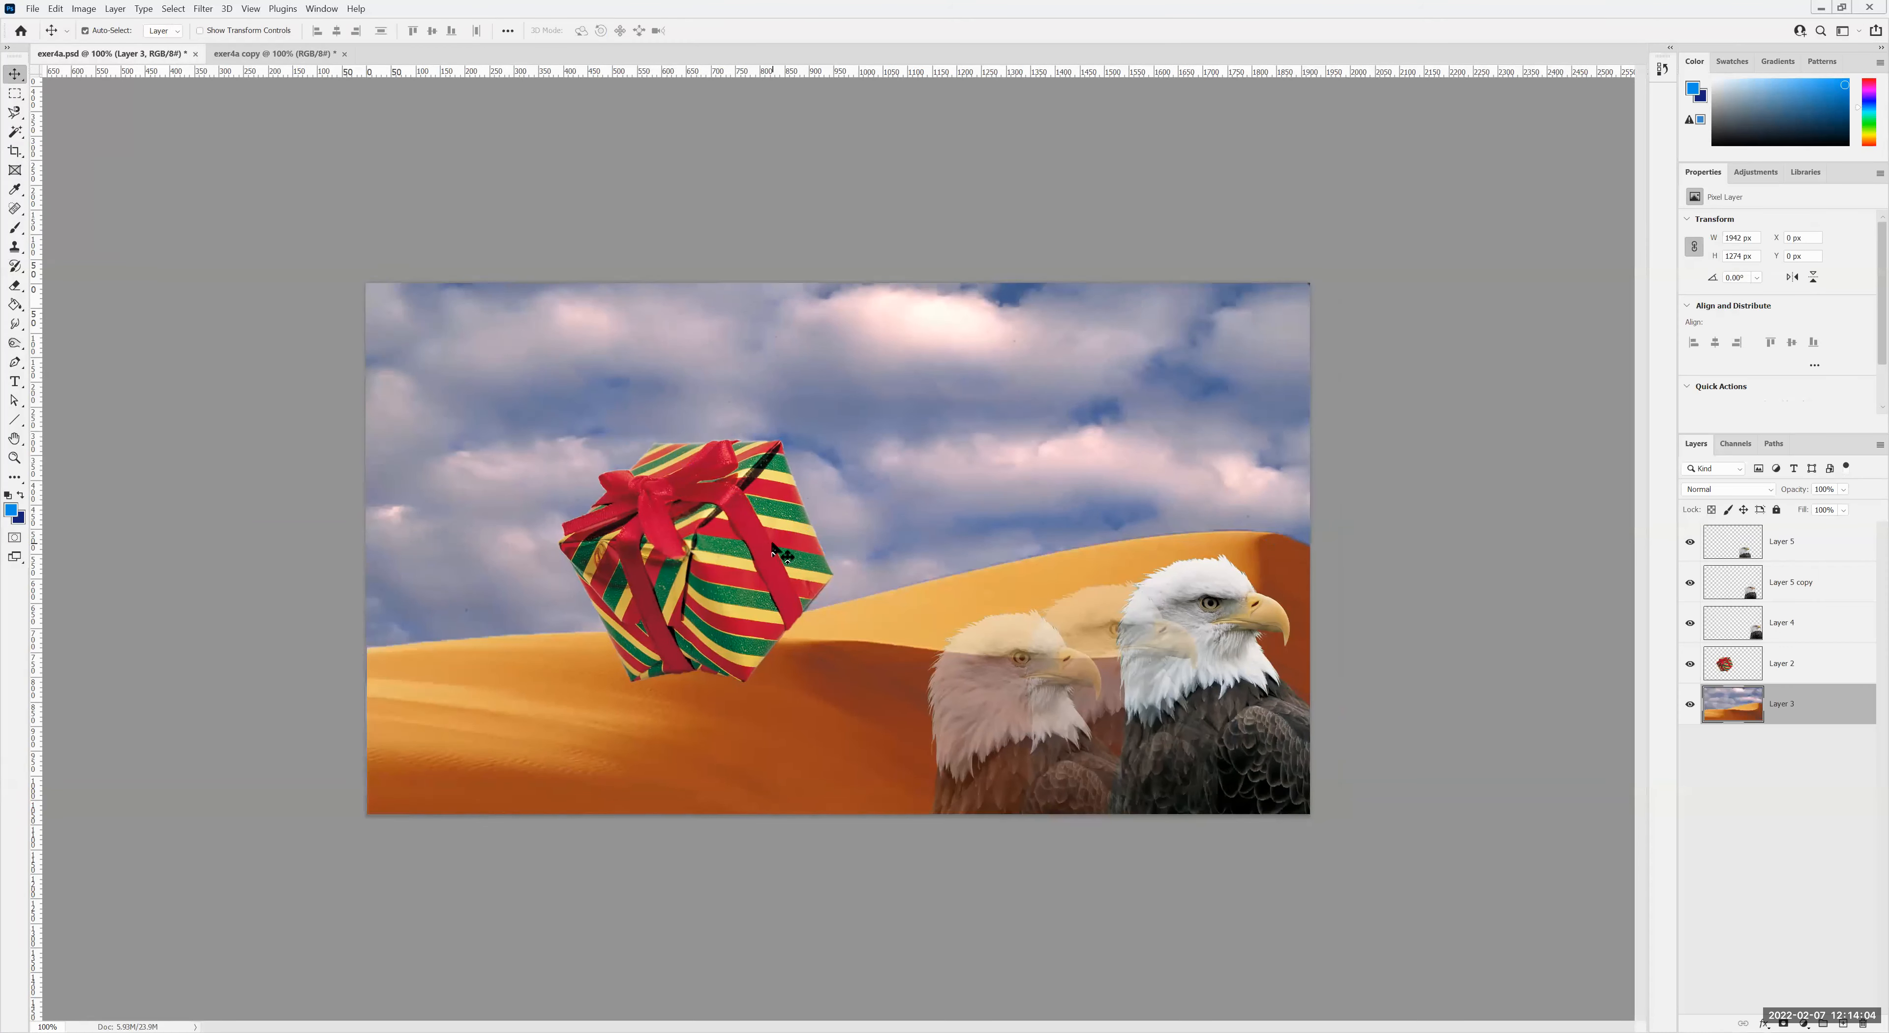
# Step: Switch to the flattened exer4a copy document
pyautogui.click(204, 9)
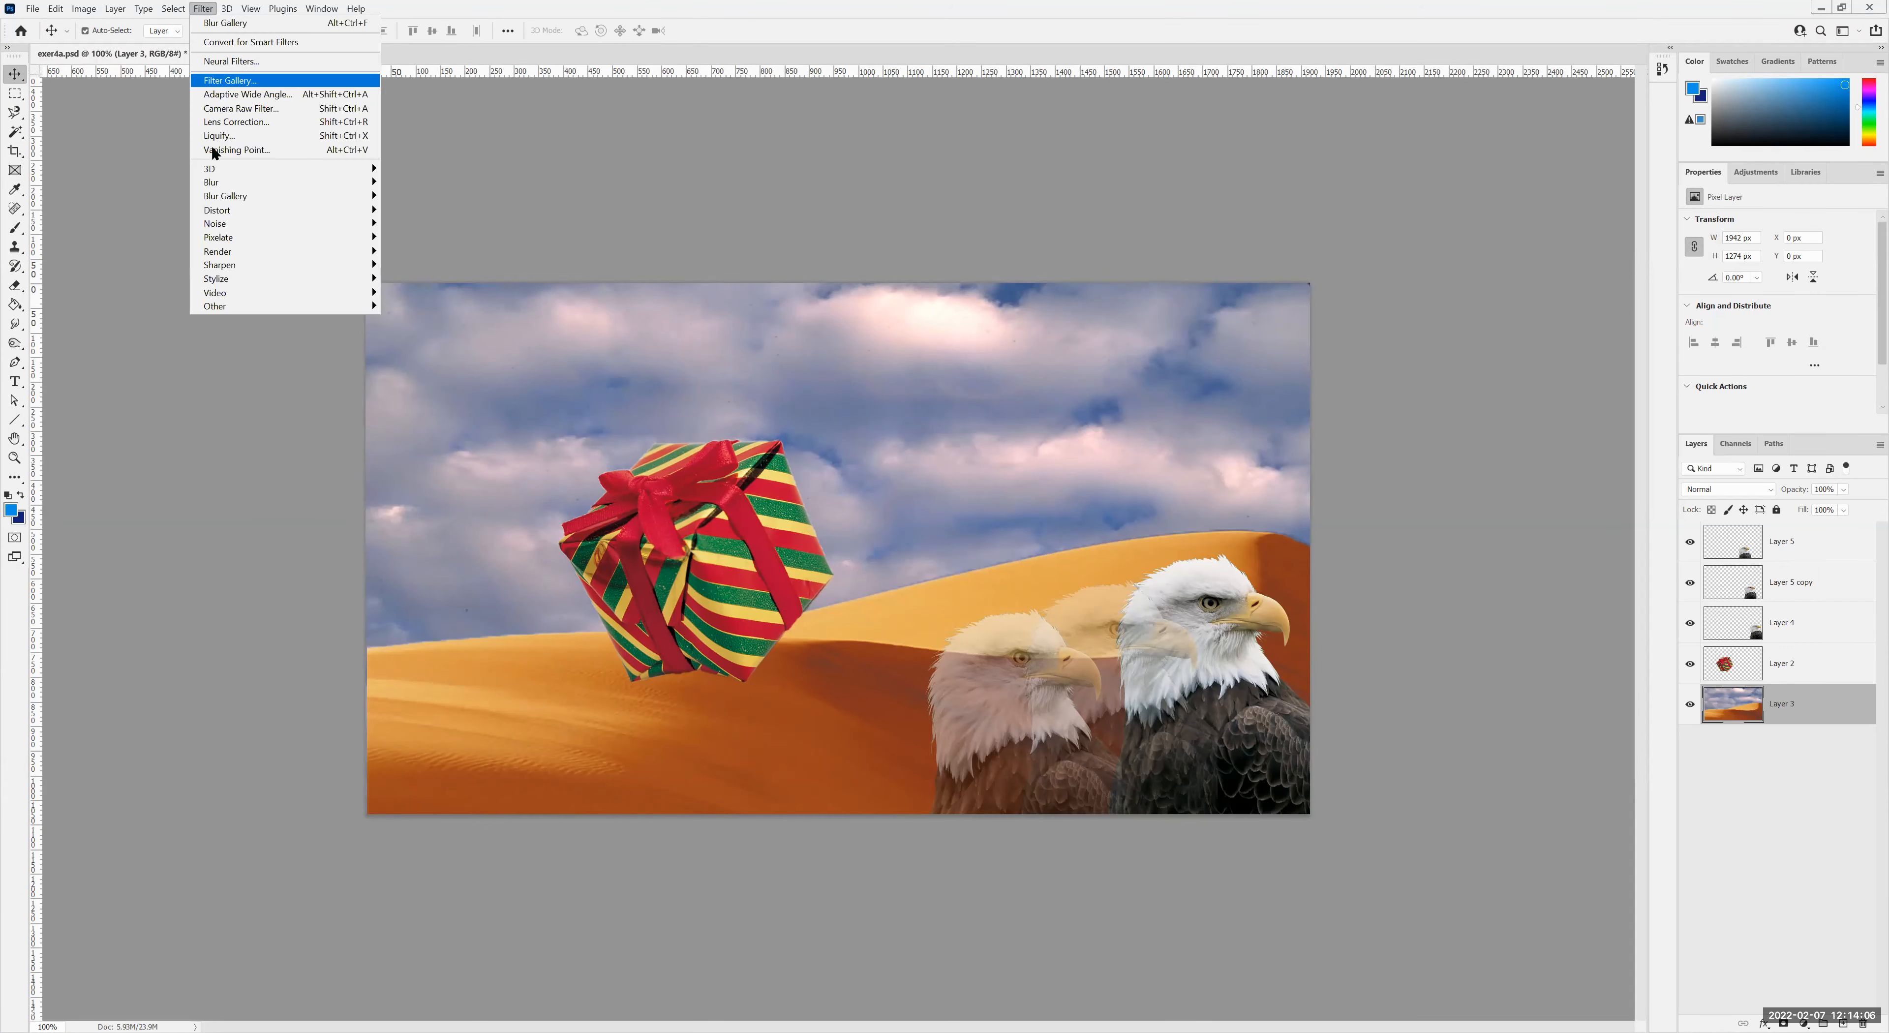
pyautogui.moveTo(219, 199)
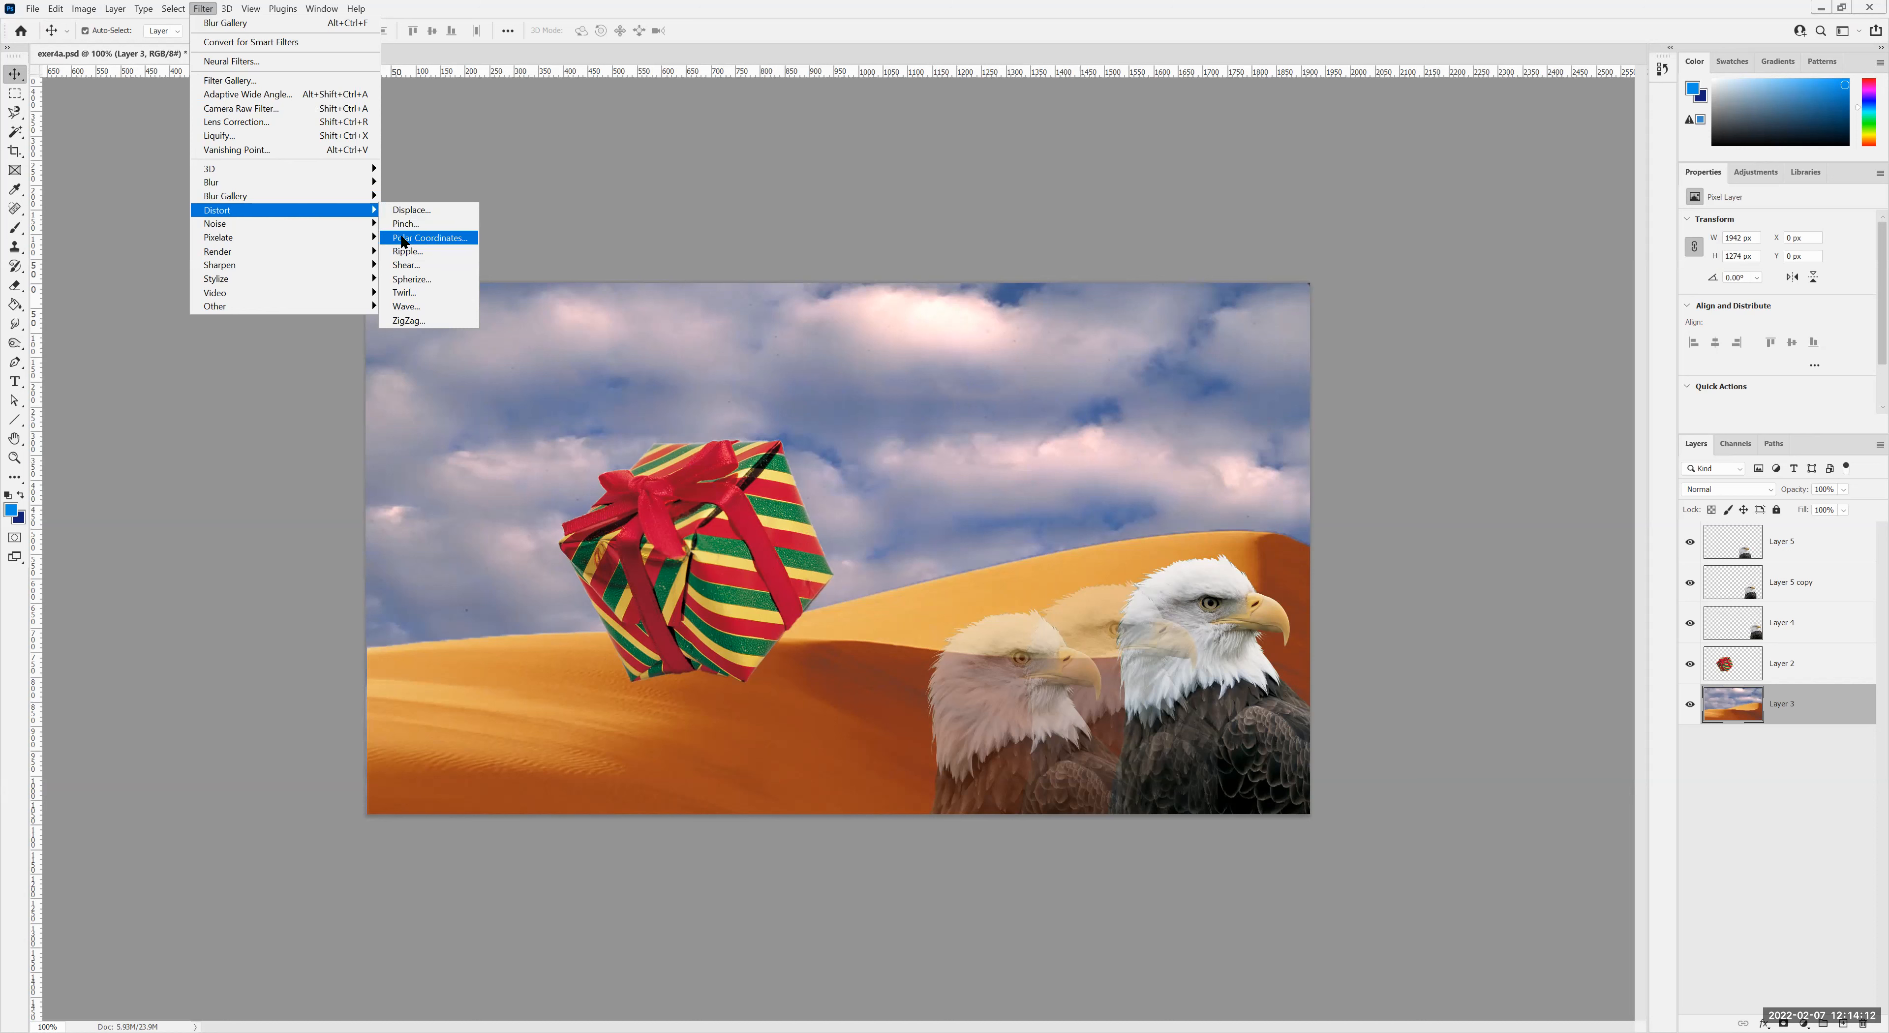
pyautogui.click(531, 8)
pyautogui.click(282, 58)
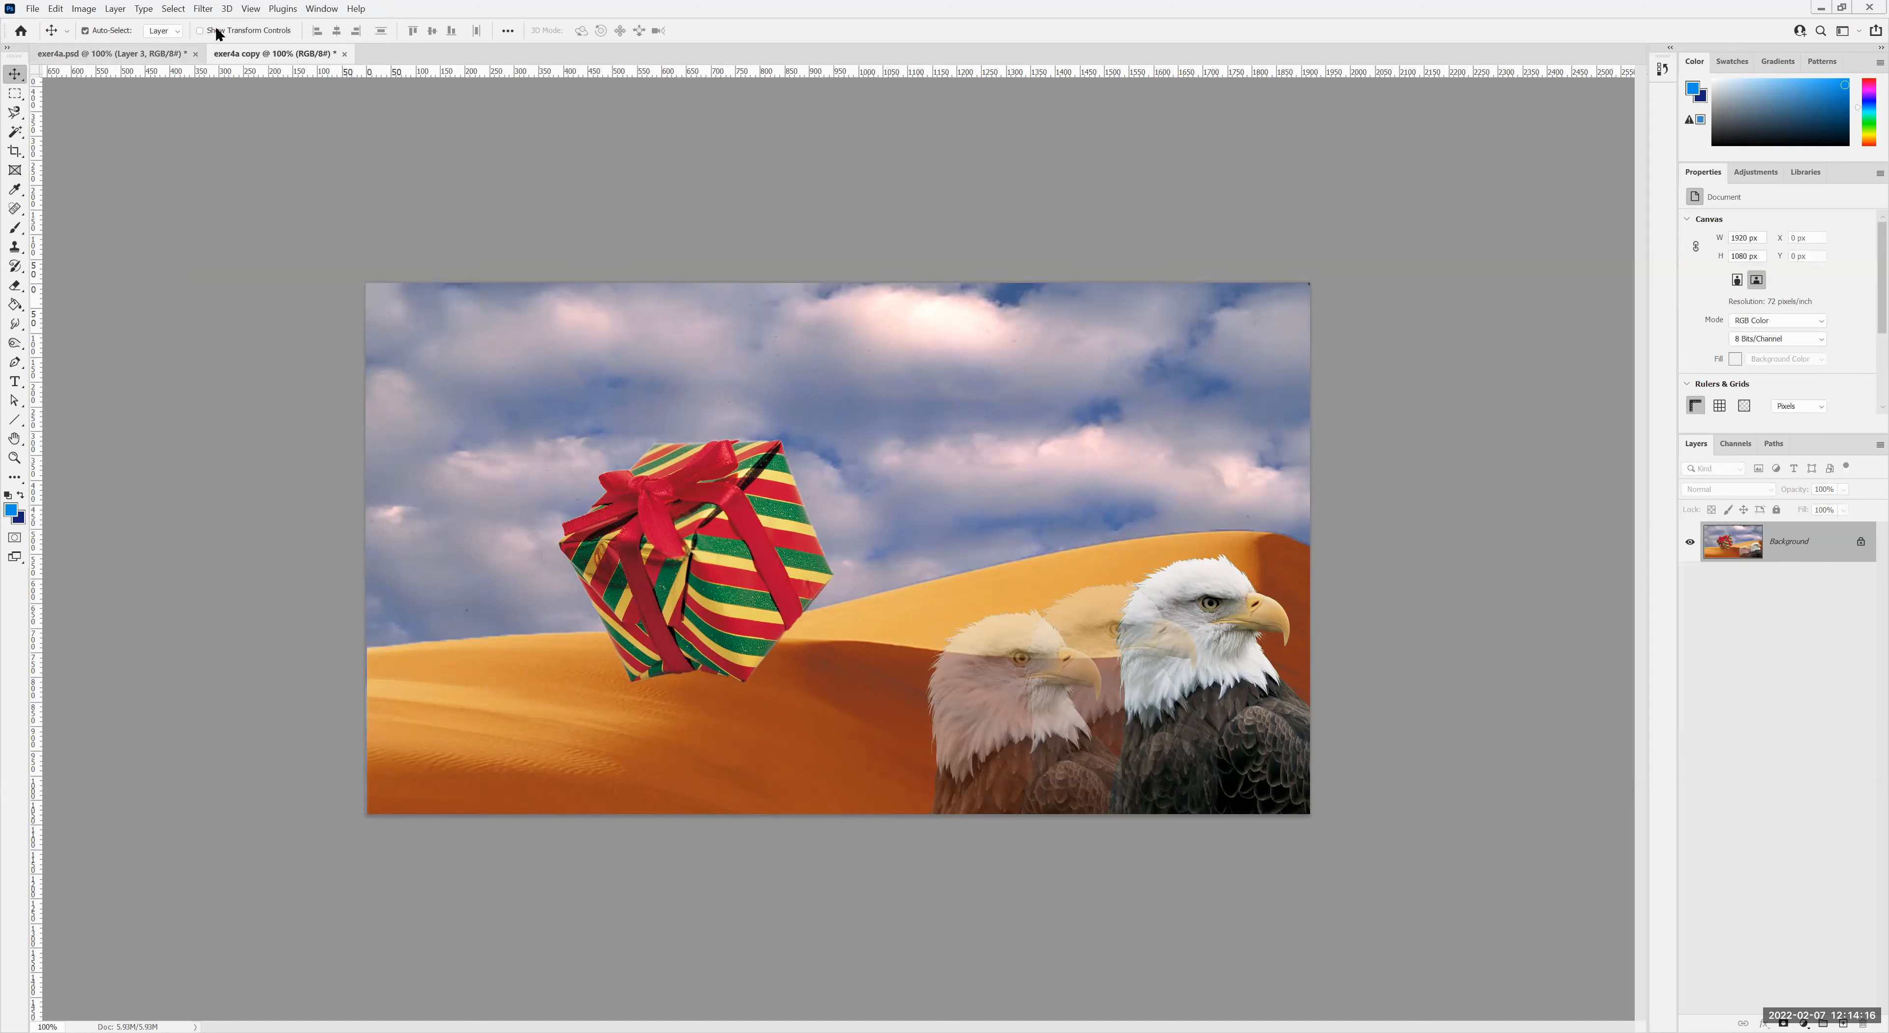
# Step: Try a Medium-size Ripple distortion with an increased amount on the flattened image and undo it
pyautogui.click(204, 10)
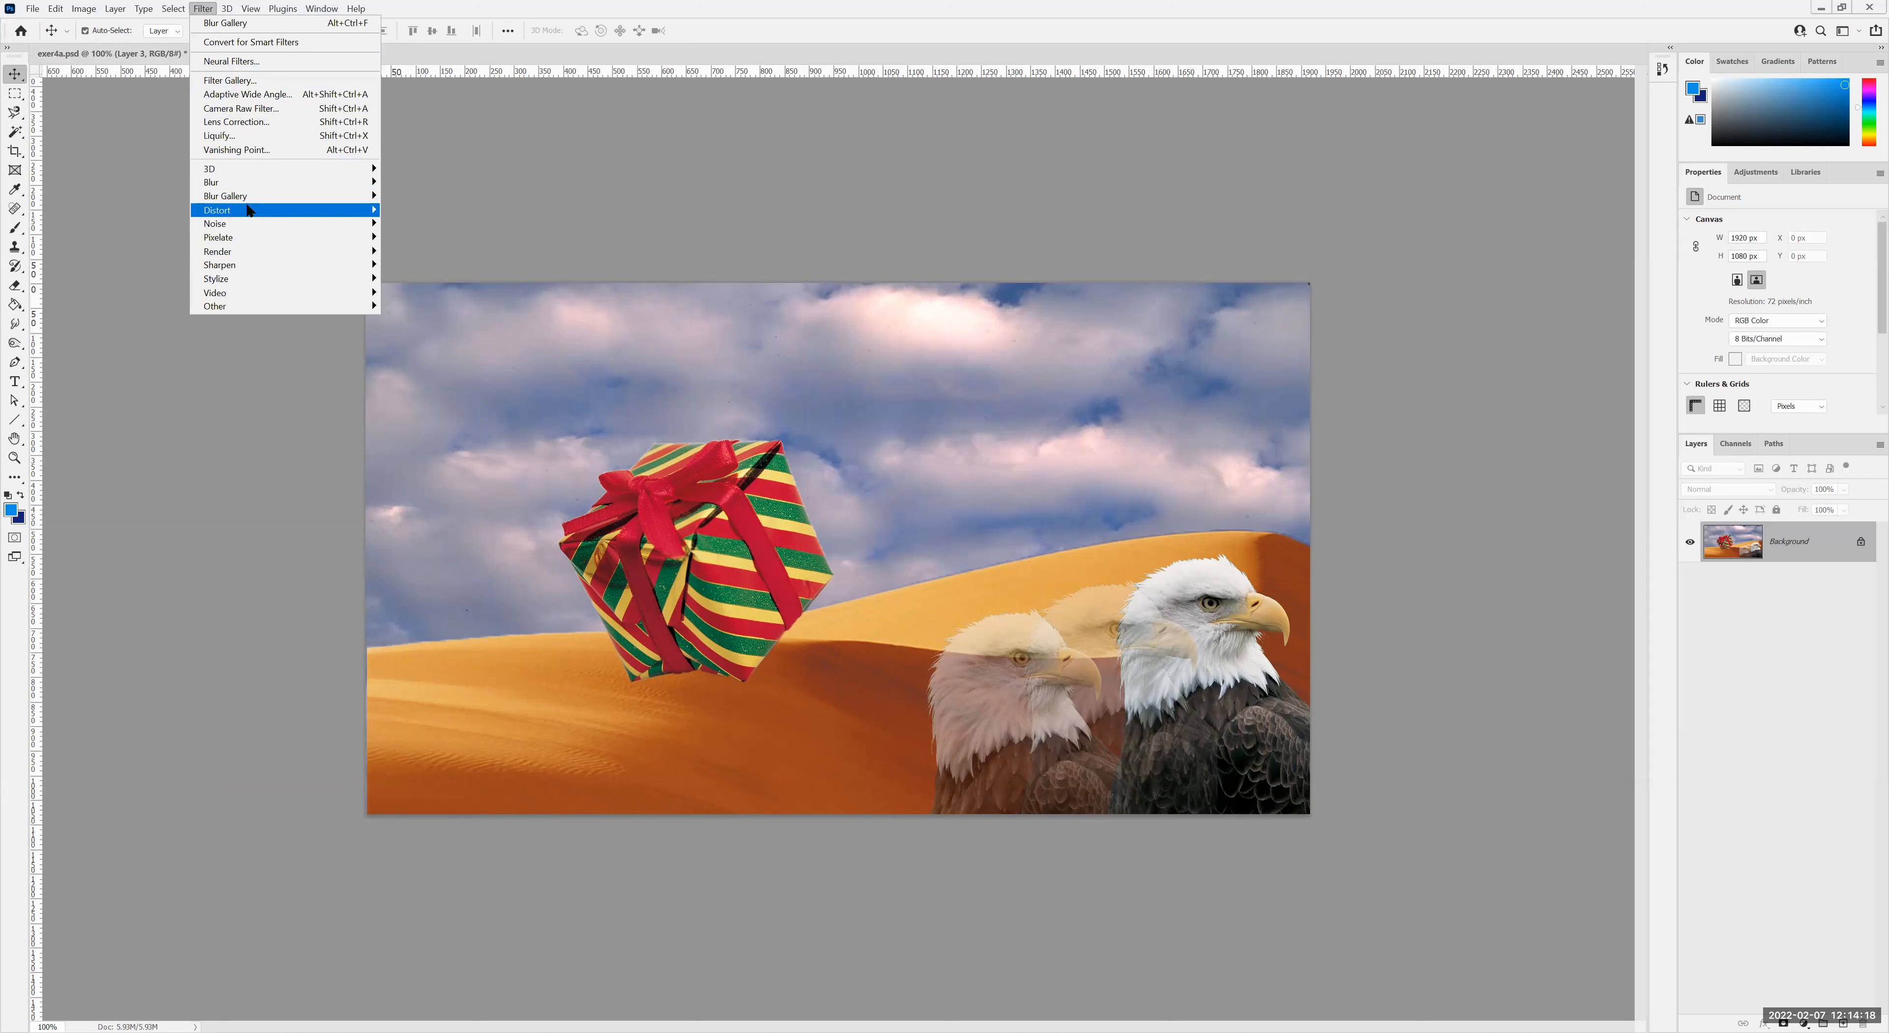
pyautogui.moveTo(402, 220)
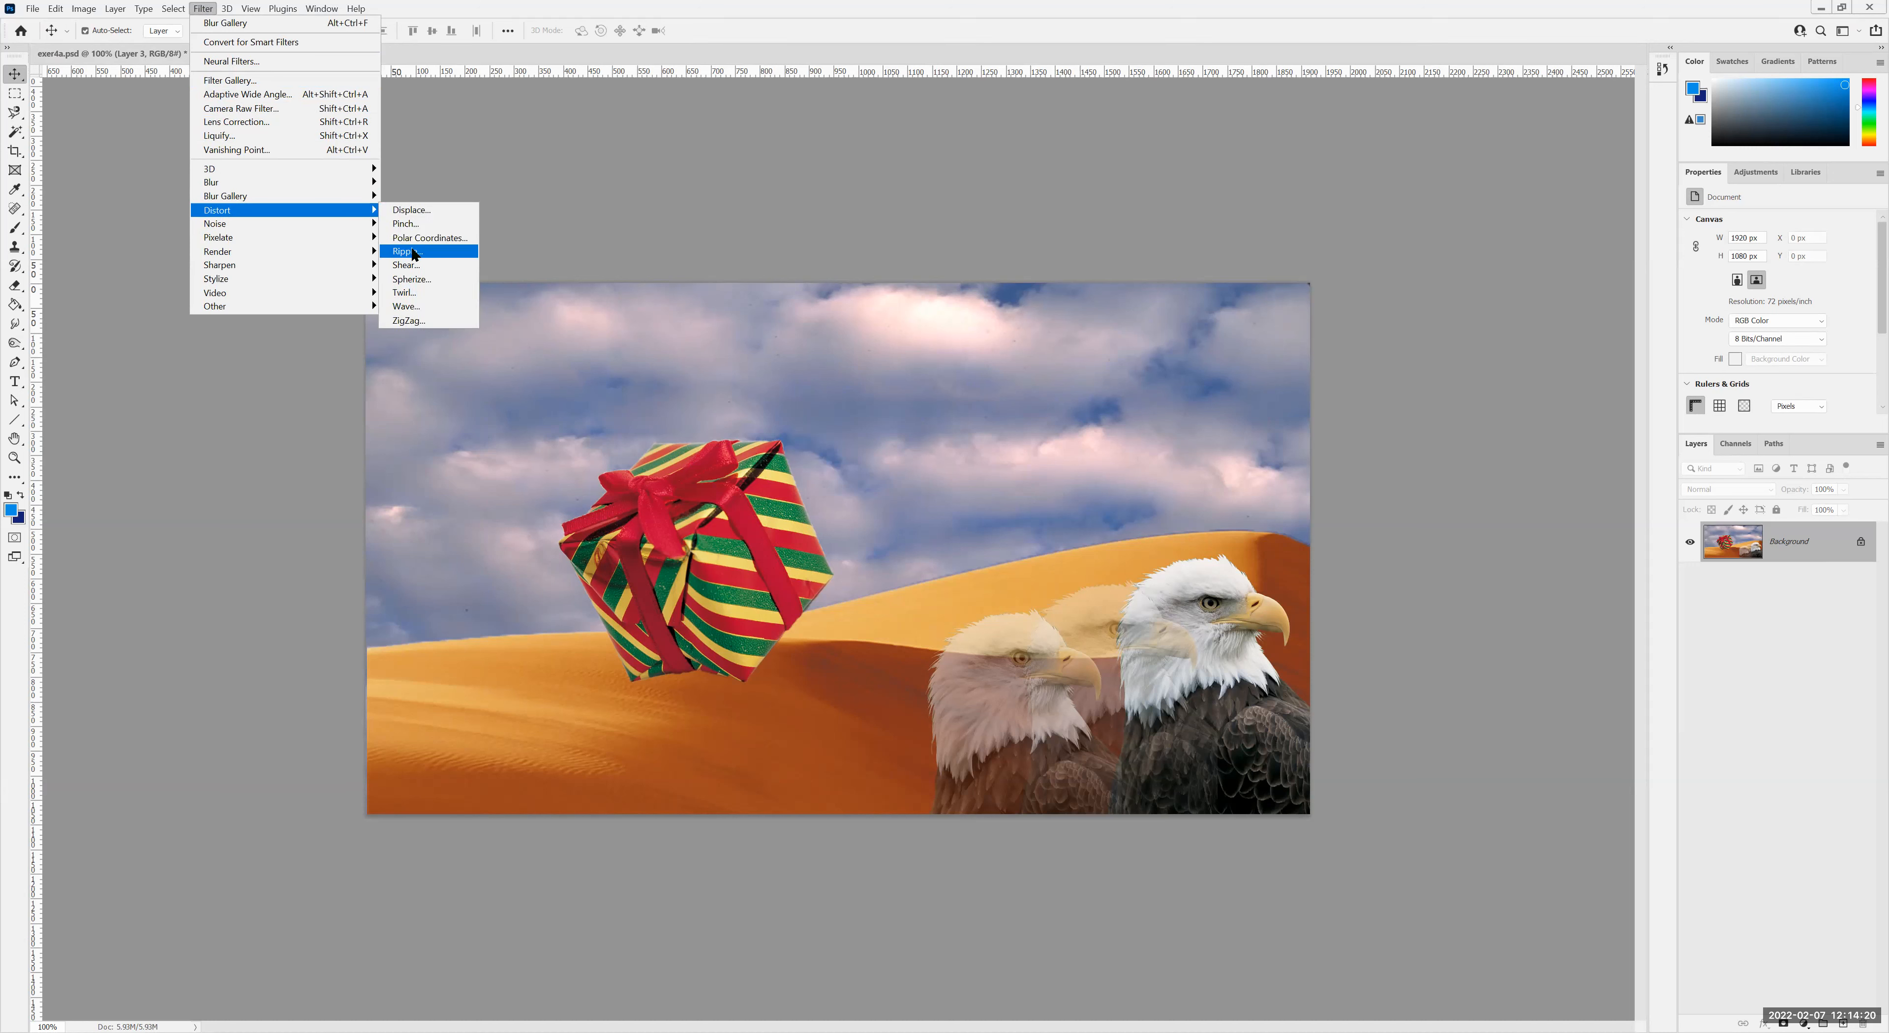
pyautogui.click(414, 251)
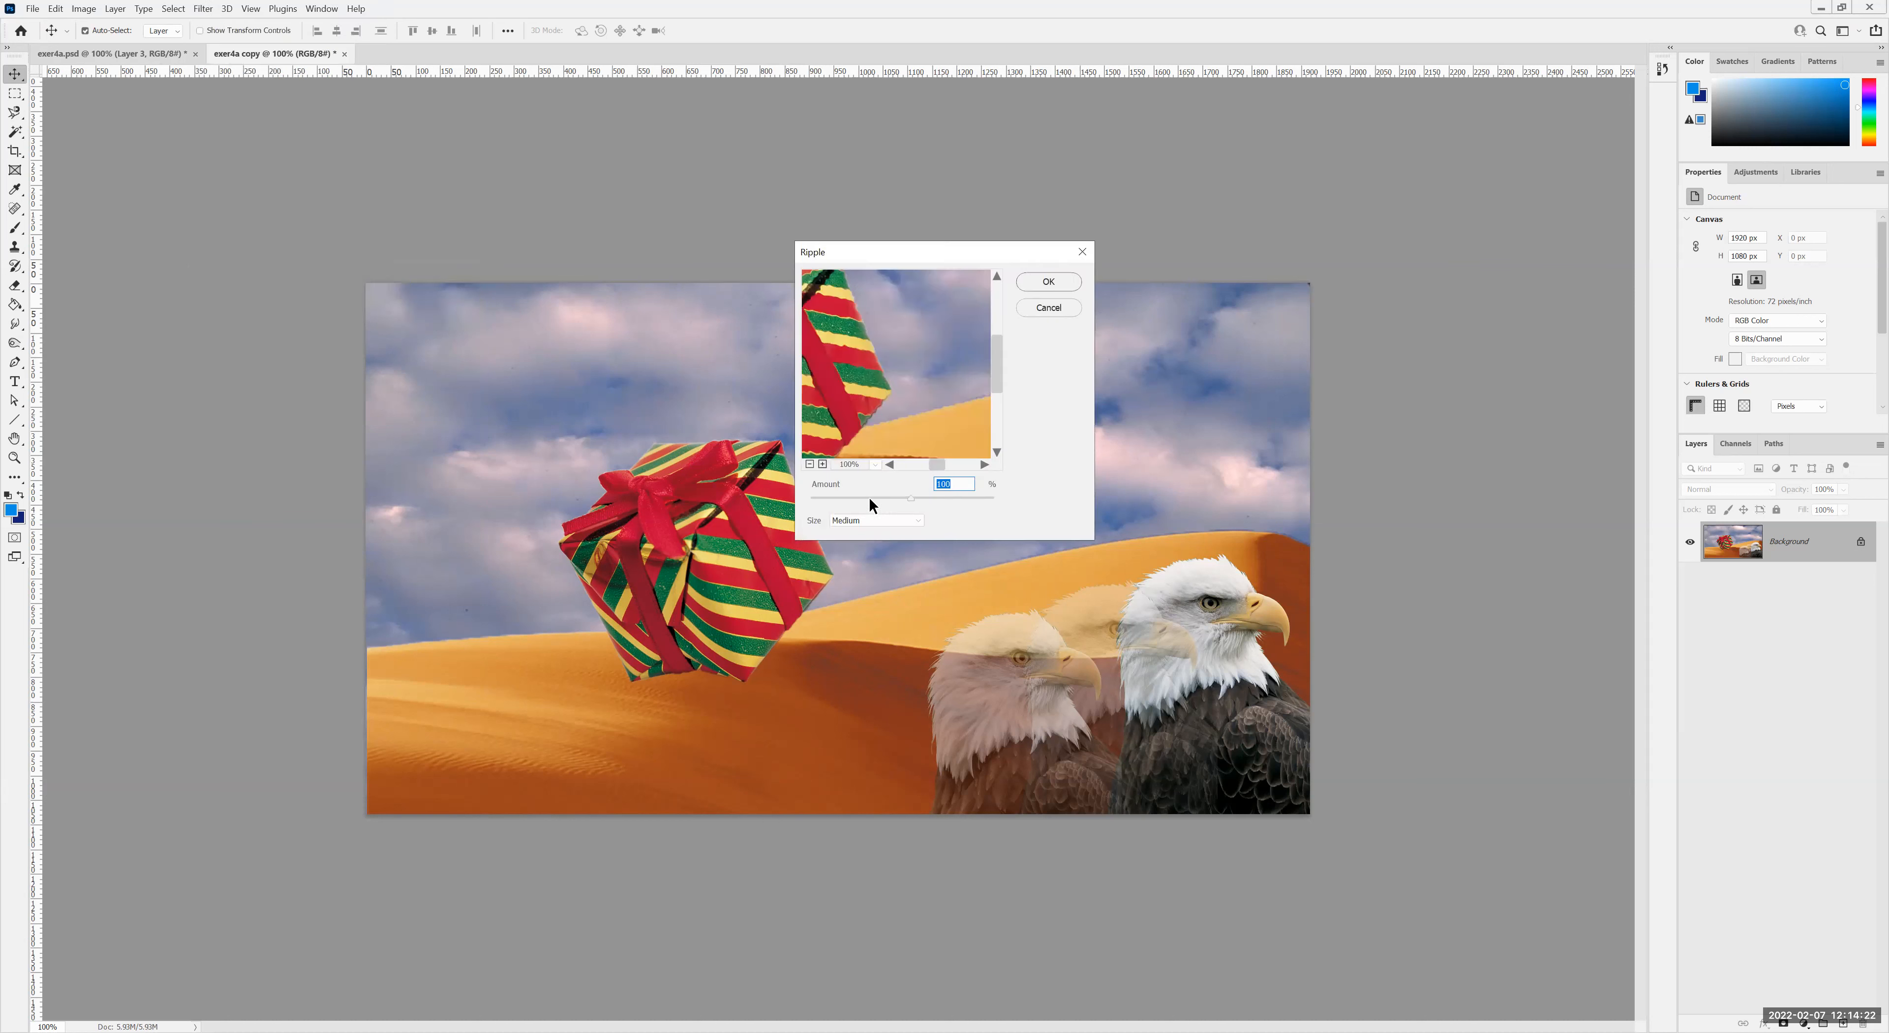
pyautogui.moveTo(927, 499); pyautogui.dragTo(946, 499)
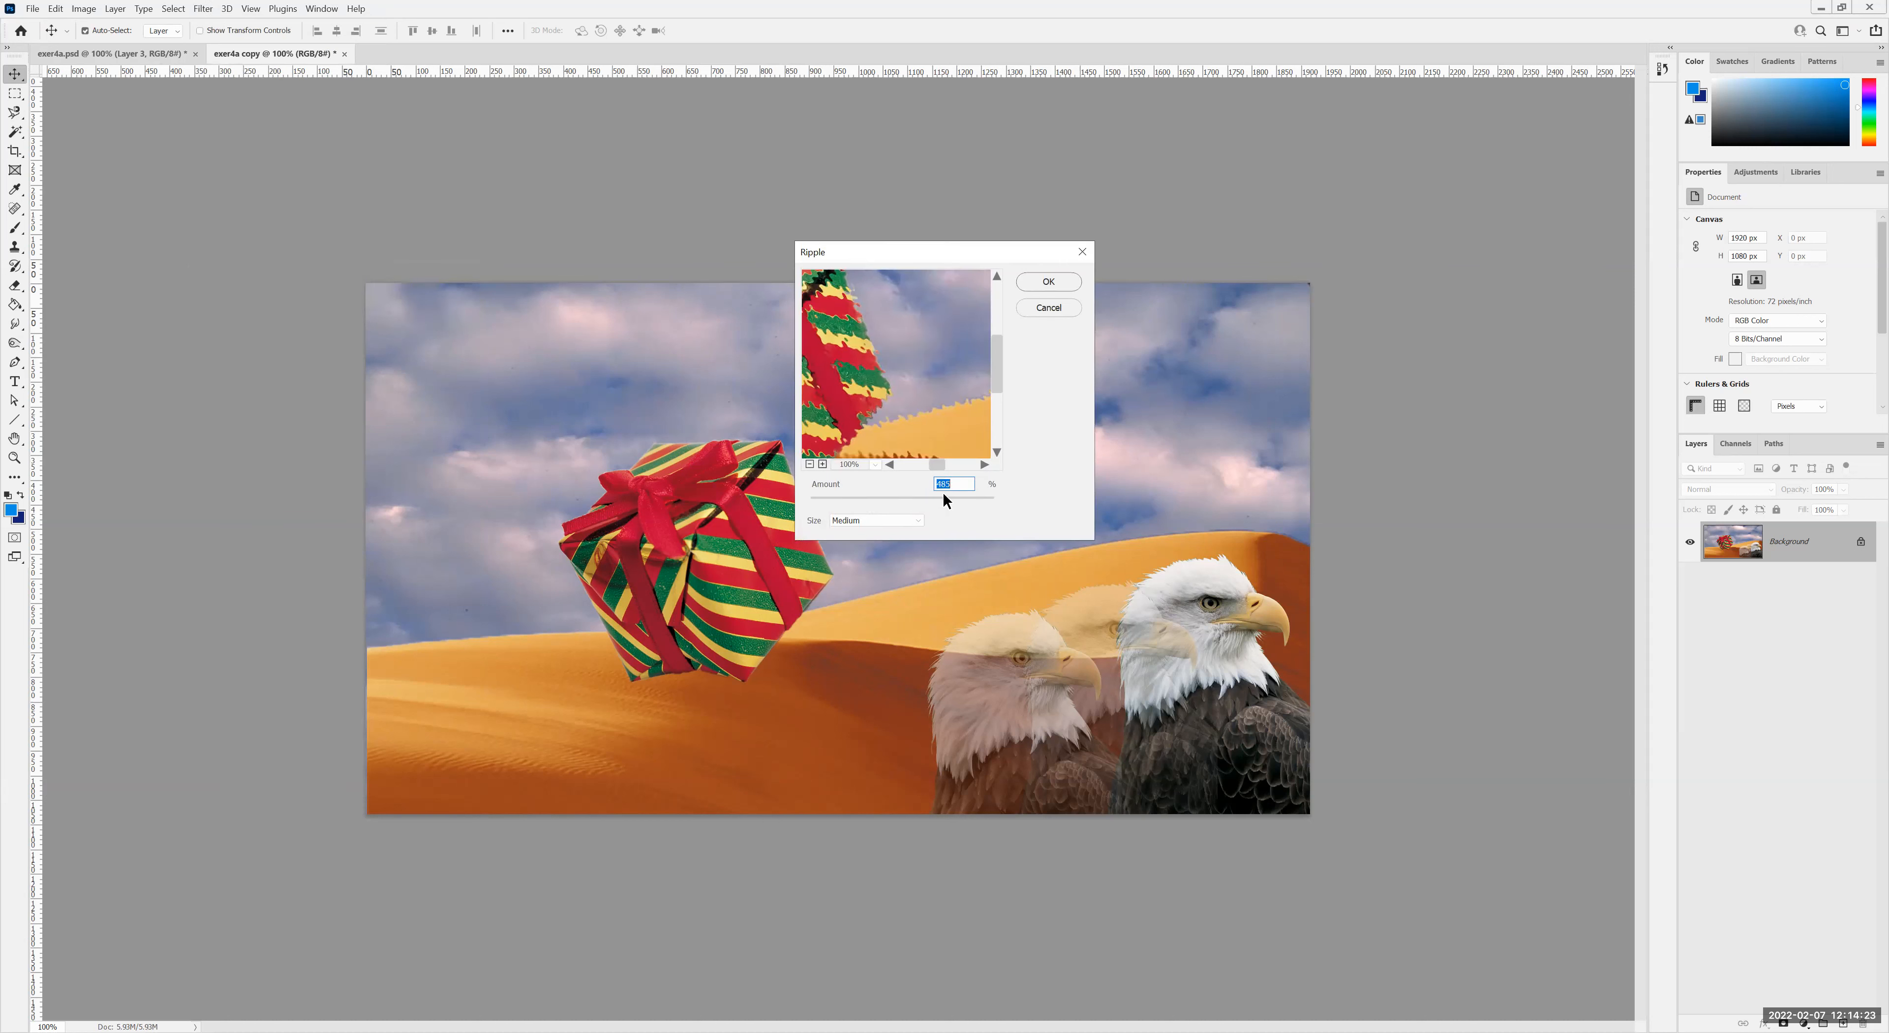
pyautogui.click(1045, 291)
pyautogui.hotkey('ctrl', 'z')
# Step: Try a Pinch distortion with a negative amount on the flattened image and undo it
pyautogui.click(205, 9)
pyautogui.moveTo(242, 213)
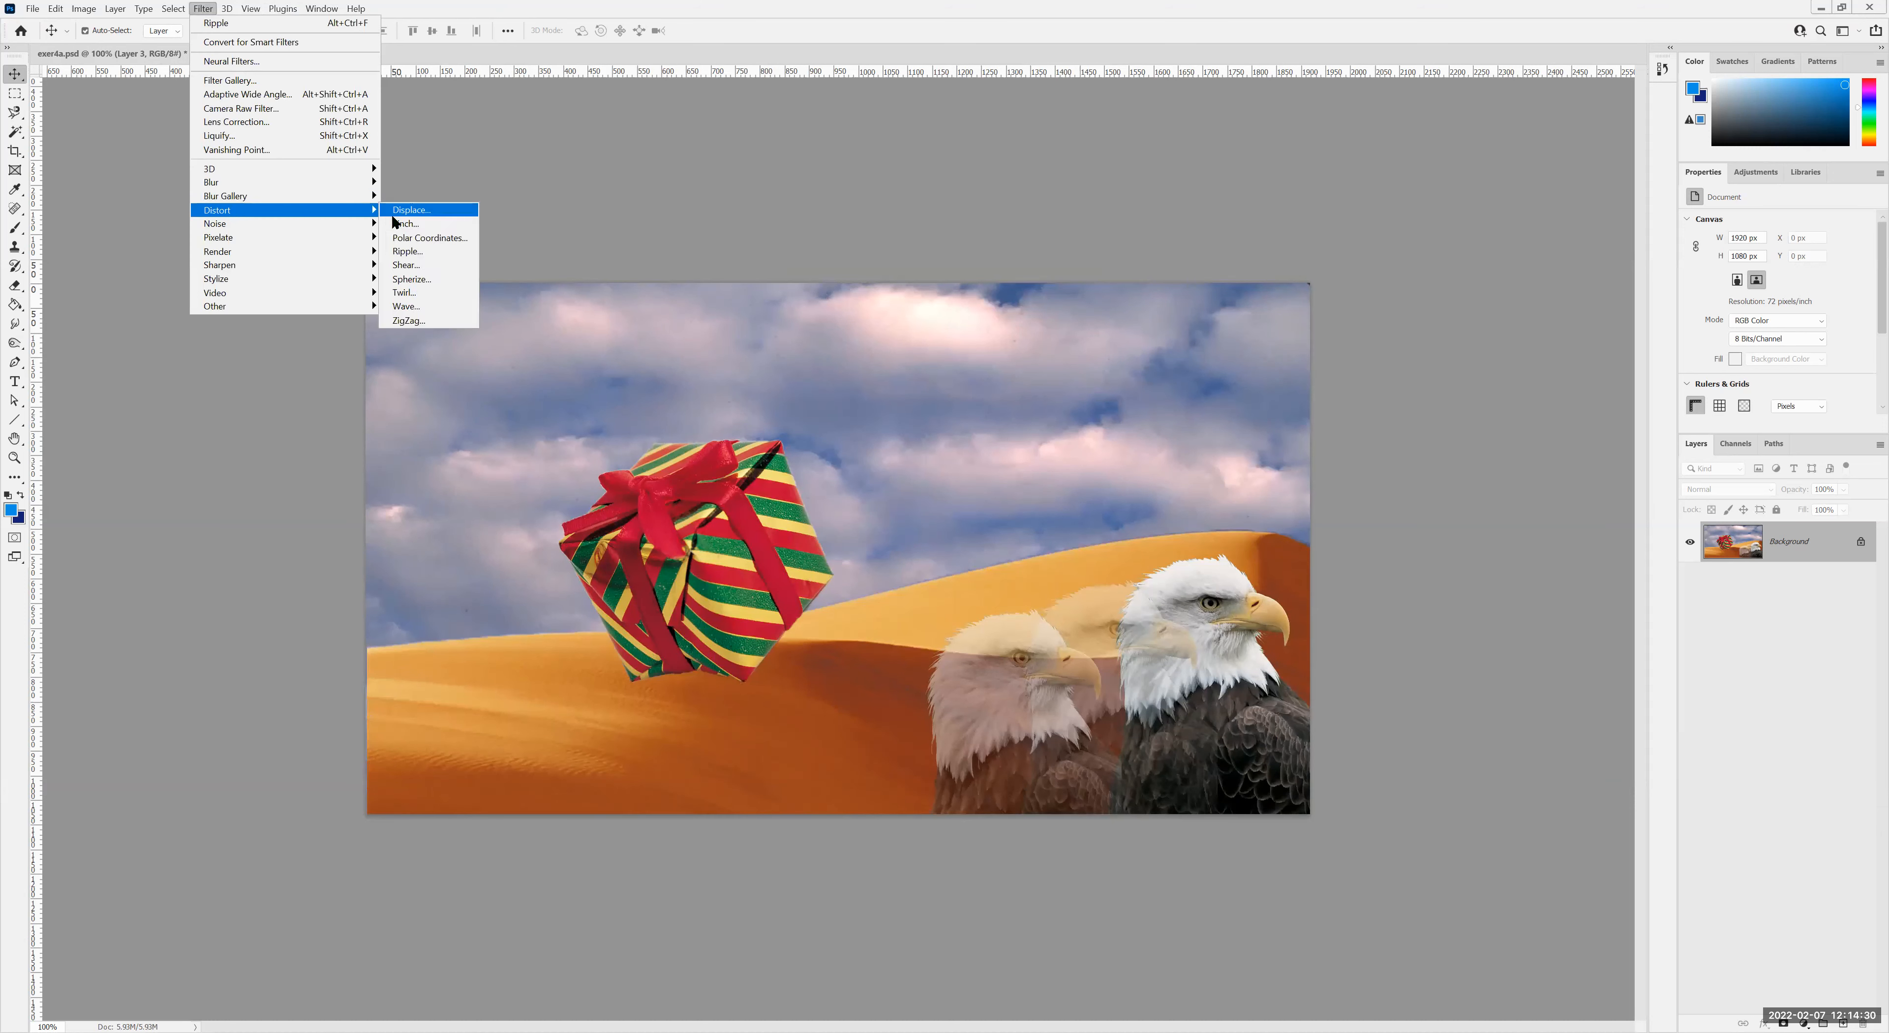
pyautogui.press('Escape')
pyautogui.press('Escape')
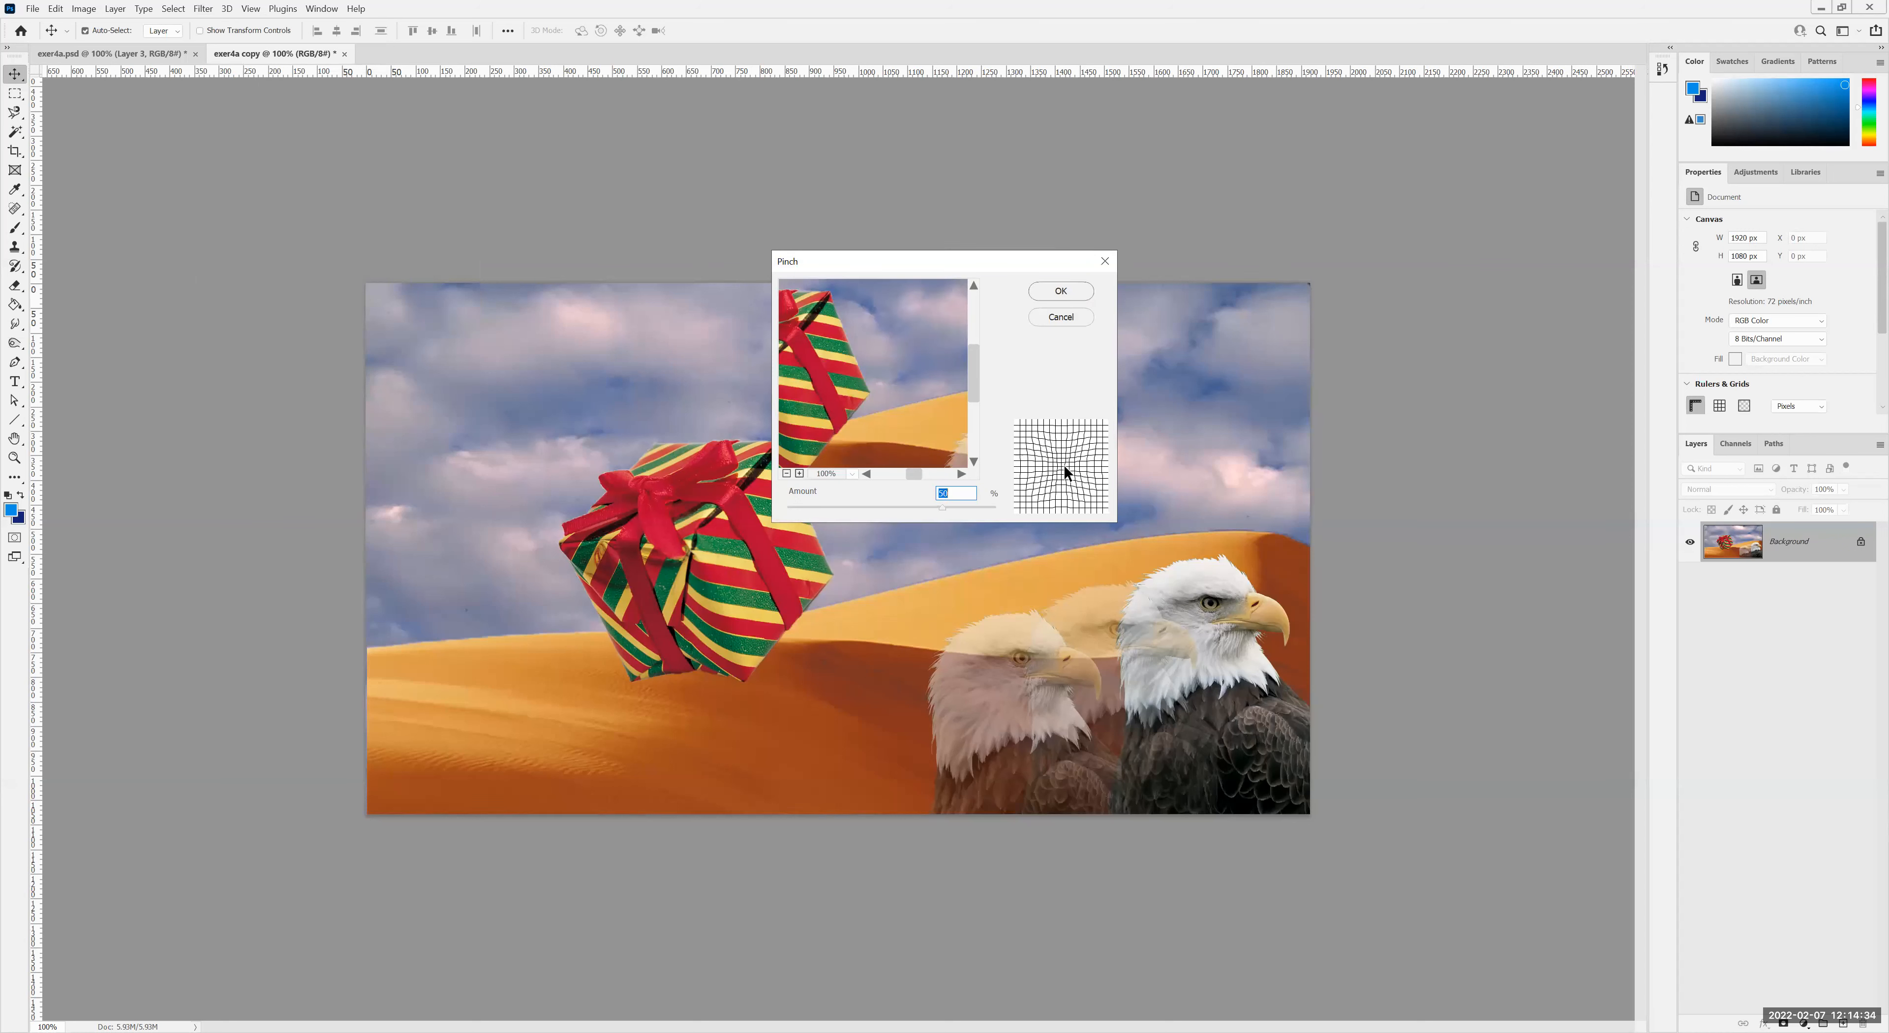
pyautogui.moveTo(941, 509); pyautogui.dragTo(844, 508)
pyautogui.click(1051, 292)
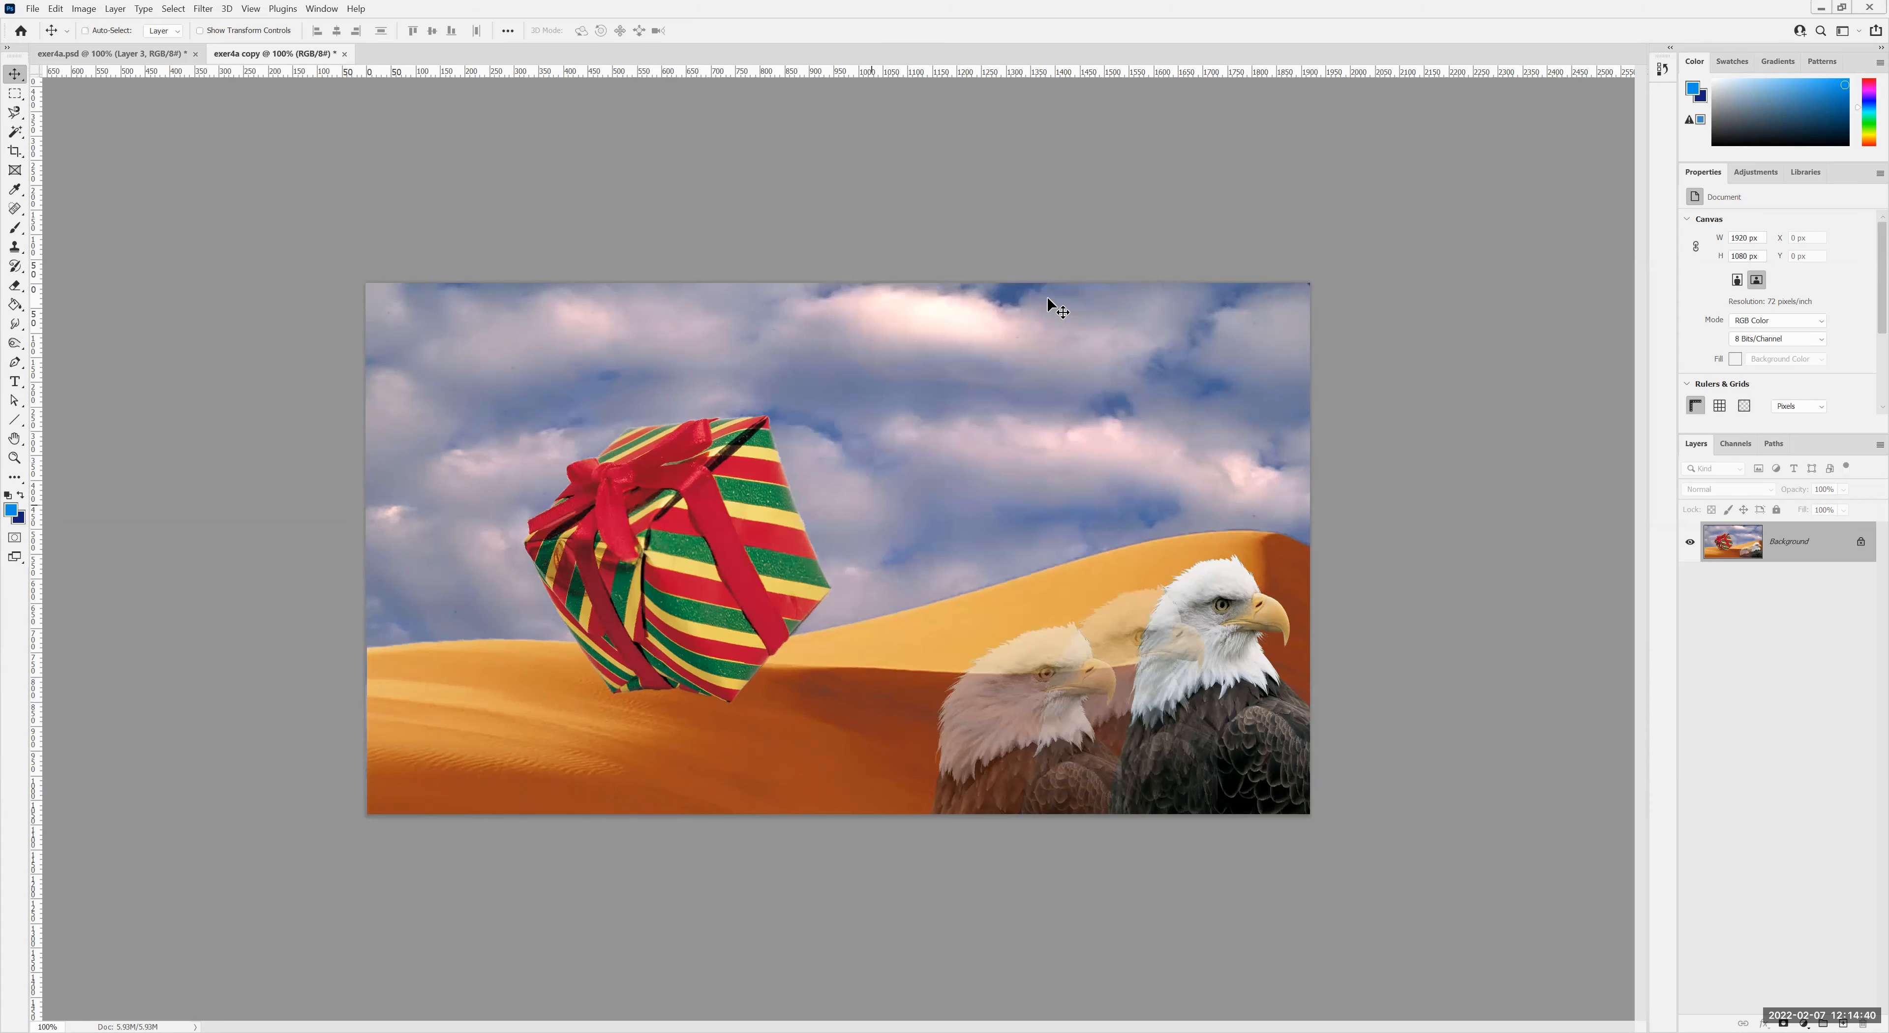
# Step: Try a slight Twirl distortion on the flattened image and undo it
pyautogui.click(204, 13)
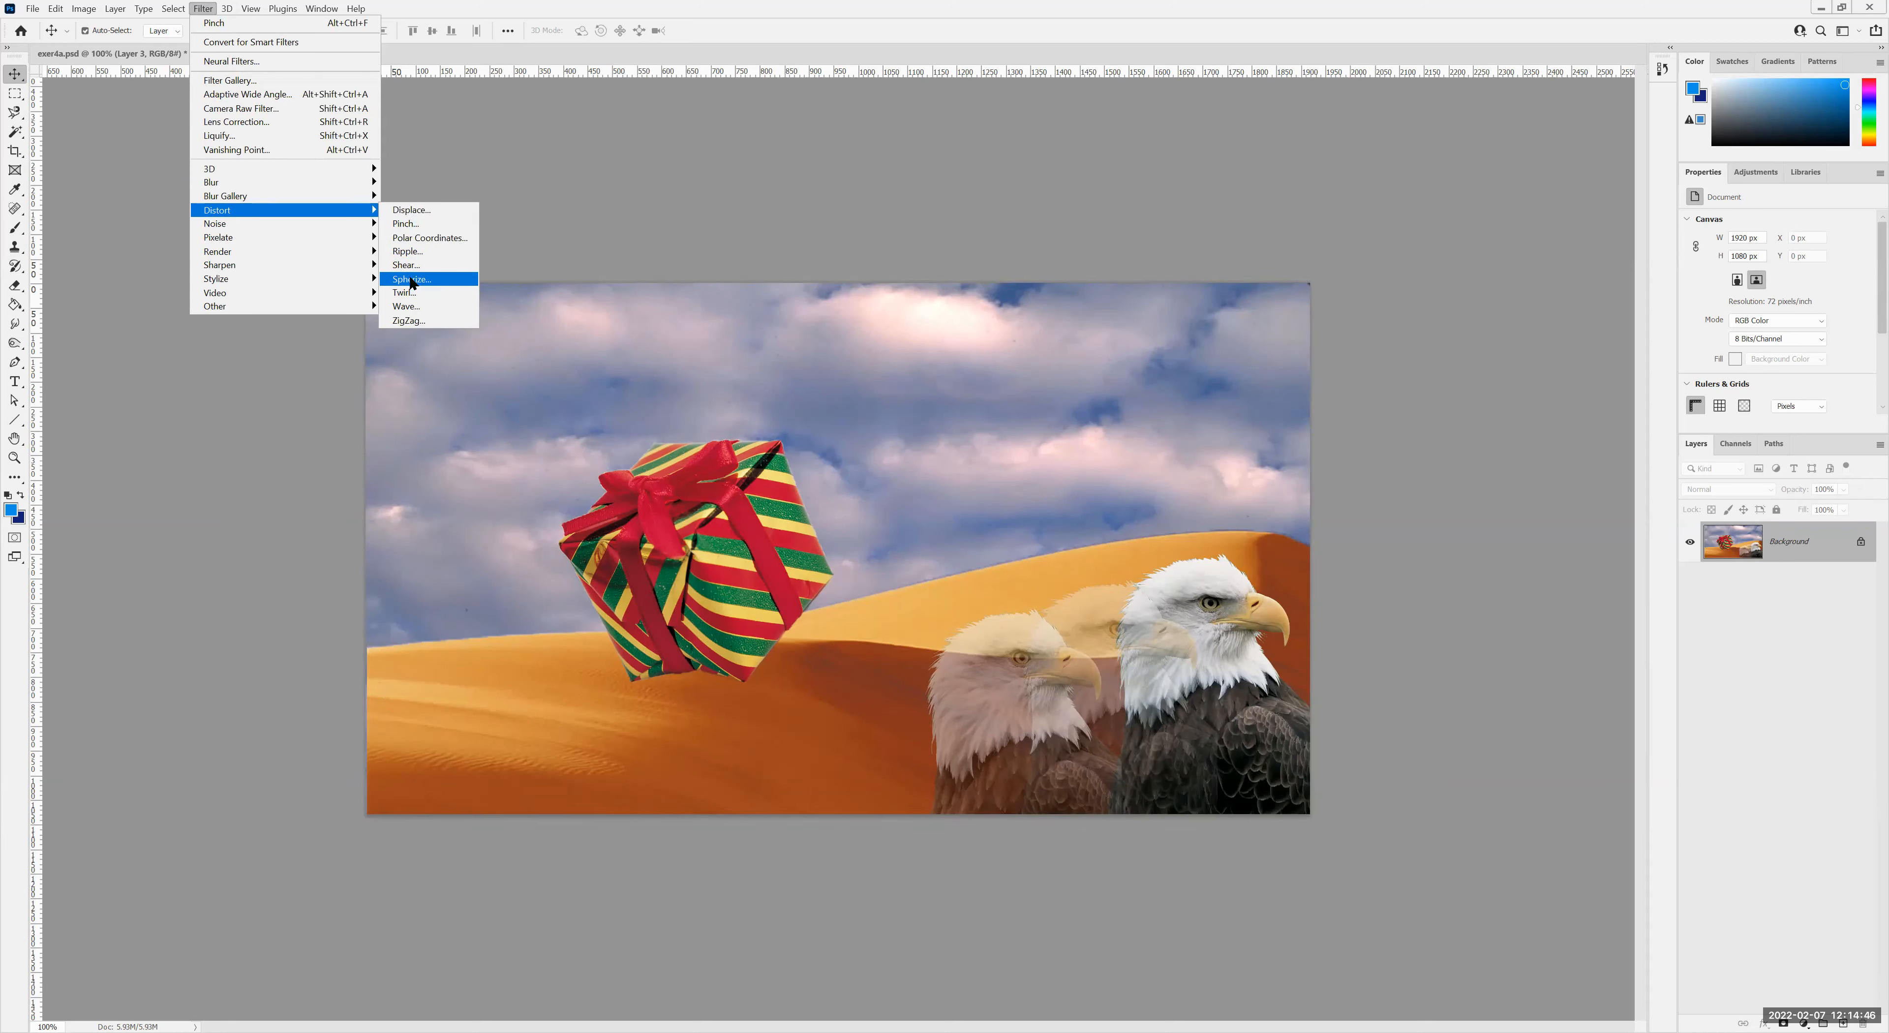
pyautogui.click(413, 292)
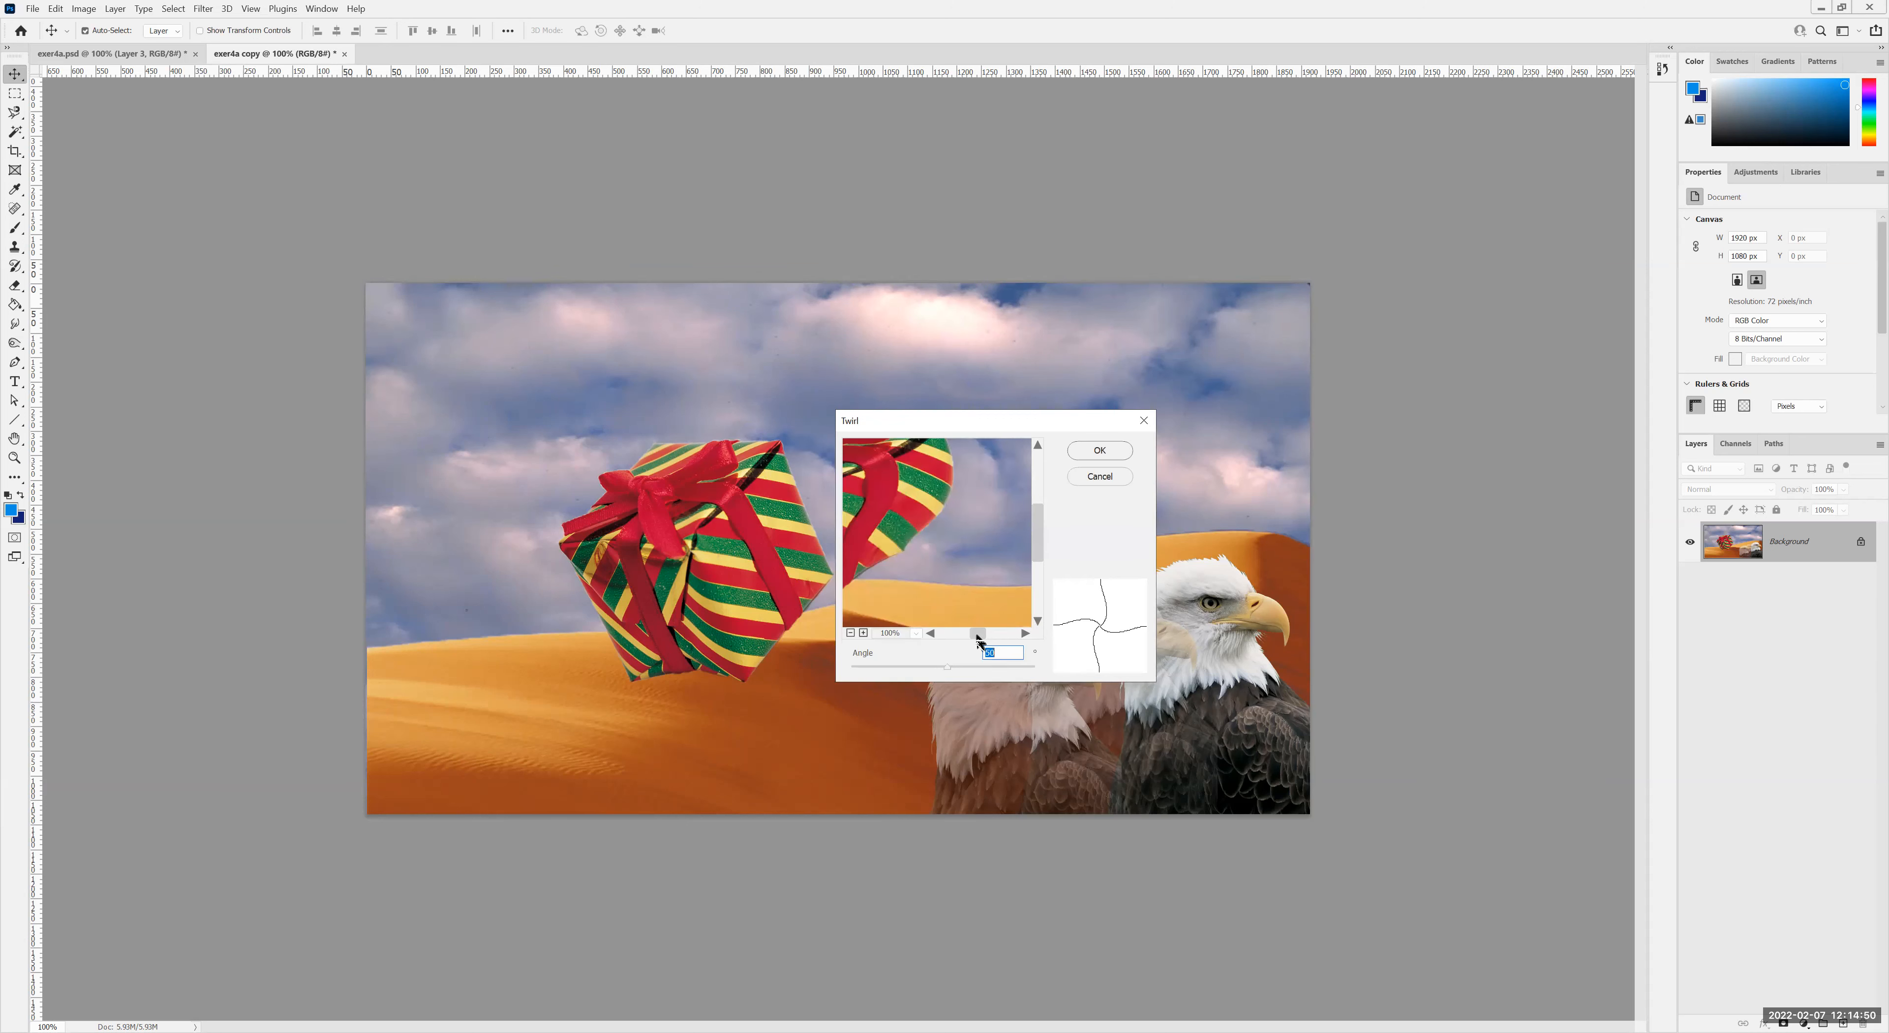
pyautogui.moveTo(935, 663)
pyautogui.mouseDown()
pyautogui.moveTo(912, 667)
pyautogui.moveTo(947, 666)
pyautogui.mouseUp()
pyautogui.click(1111, 449)
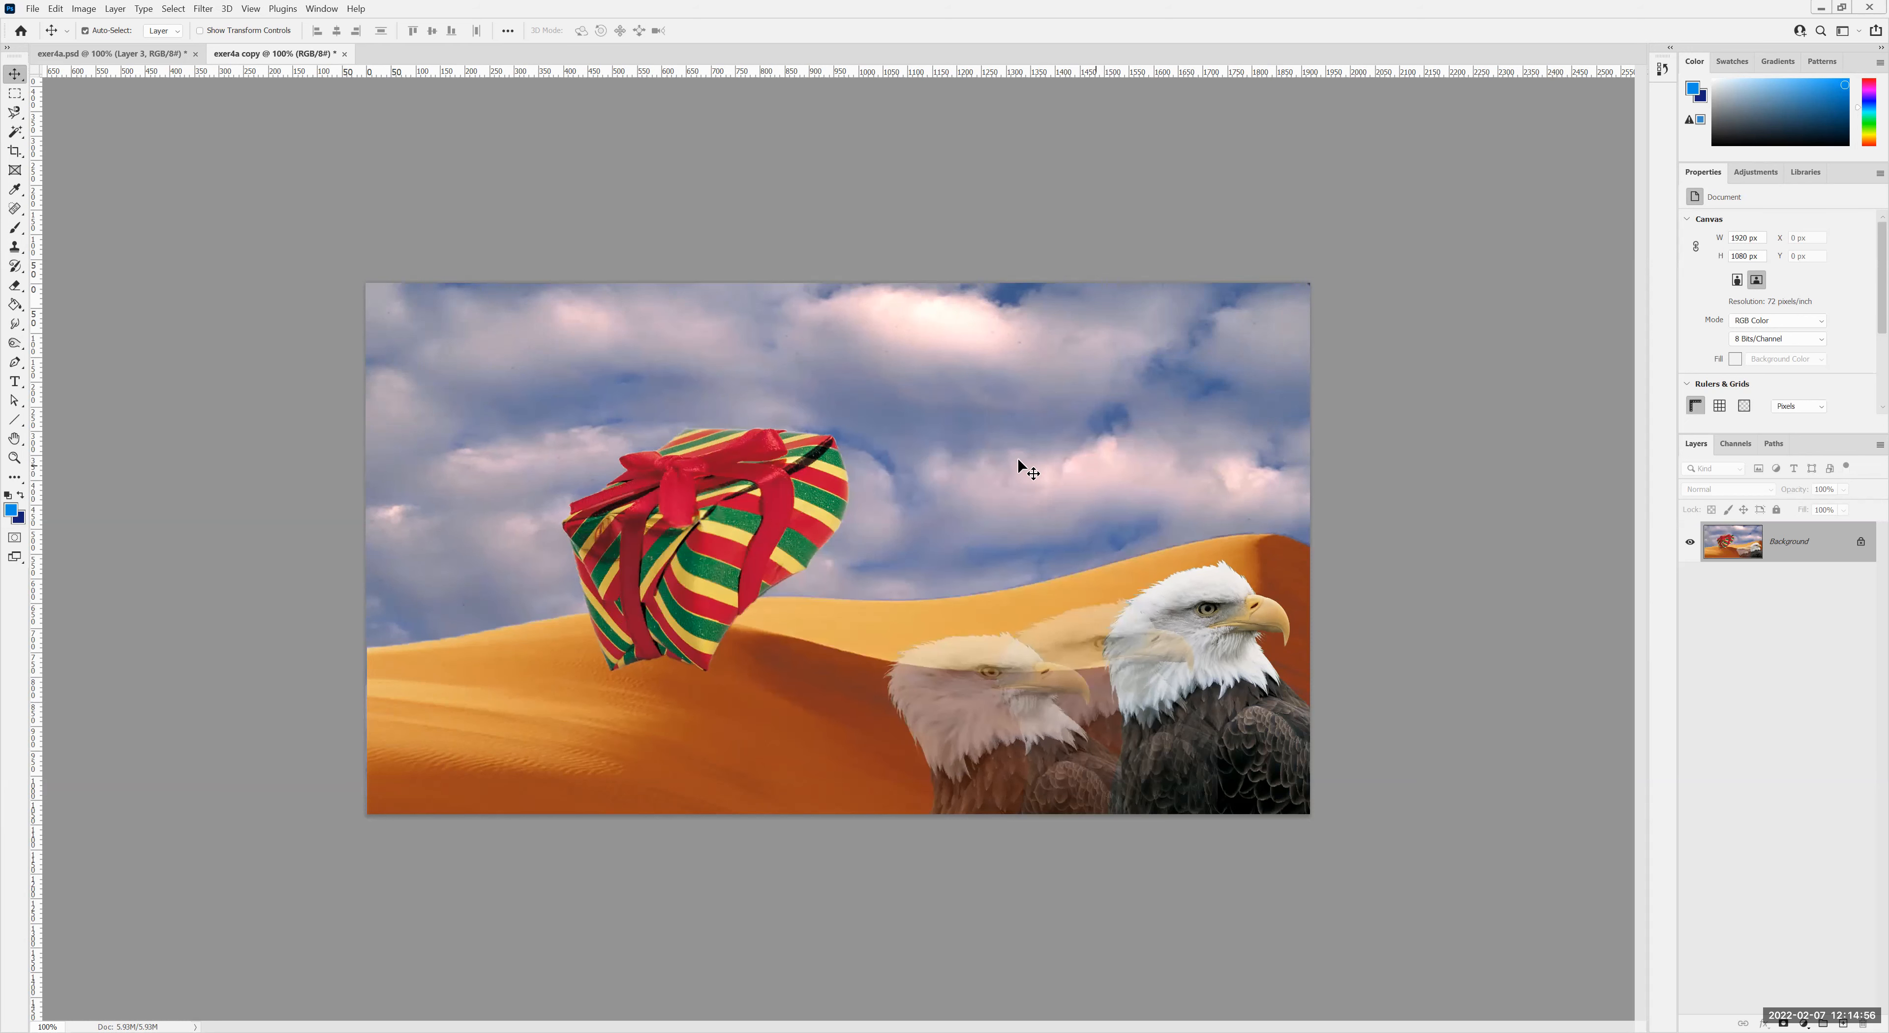
pyautogui.hotkey('ctrl', 'z')
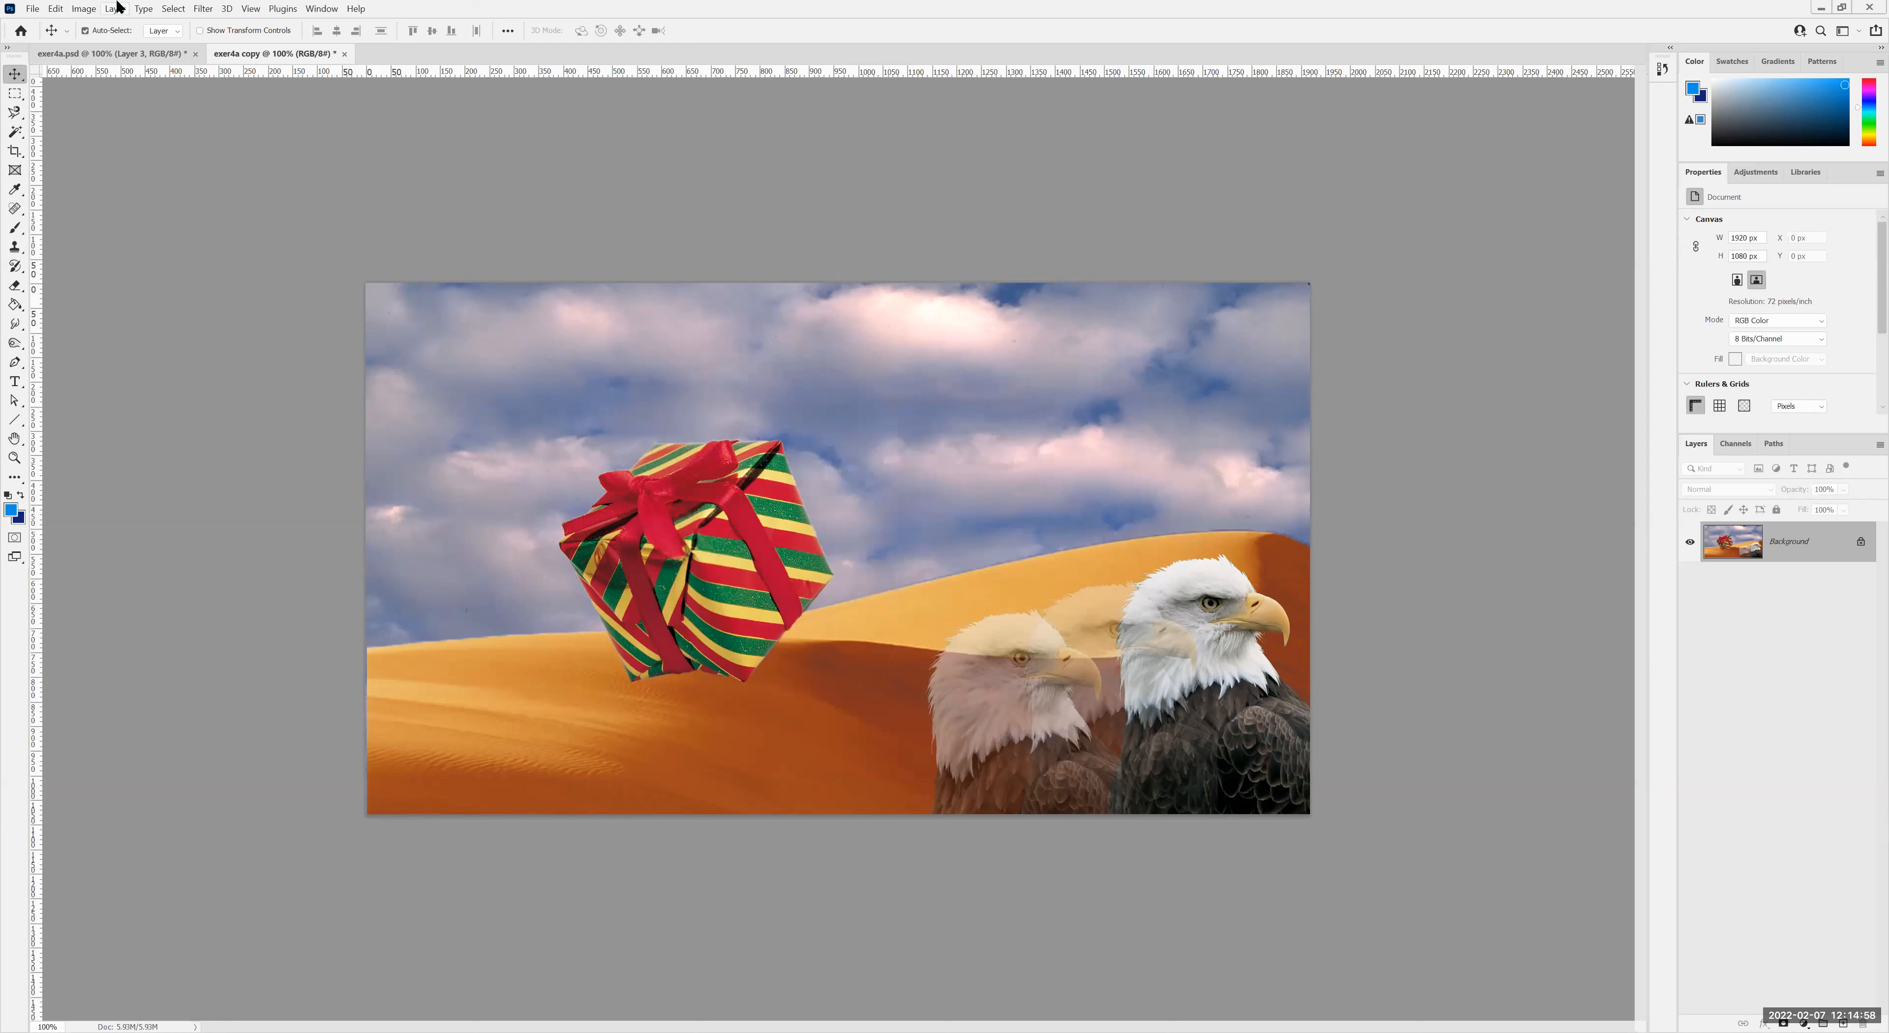
# Step: Try a Sine Wave distortion with wavelength 10 to 67 and amplitude 1 to 91 on the flattened image, and undo it
pyautogui.click(203, 10)
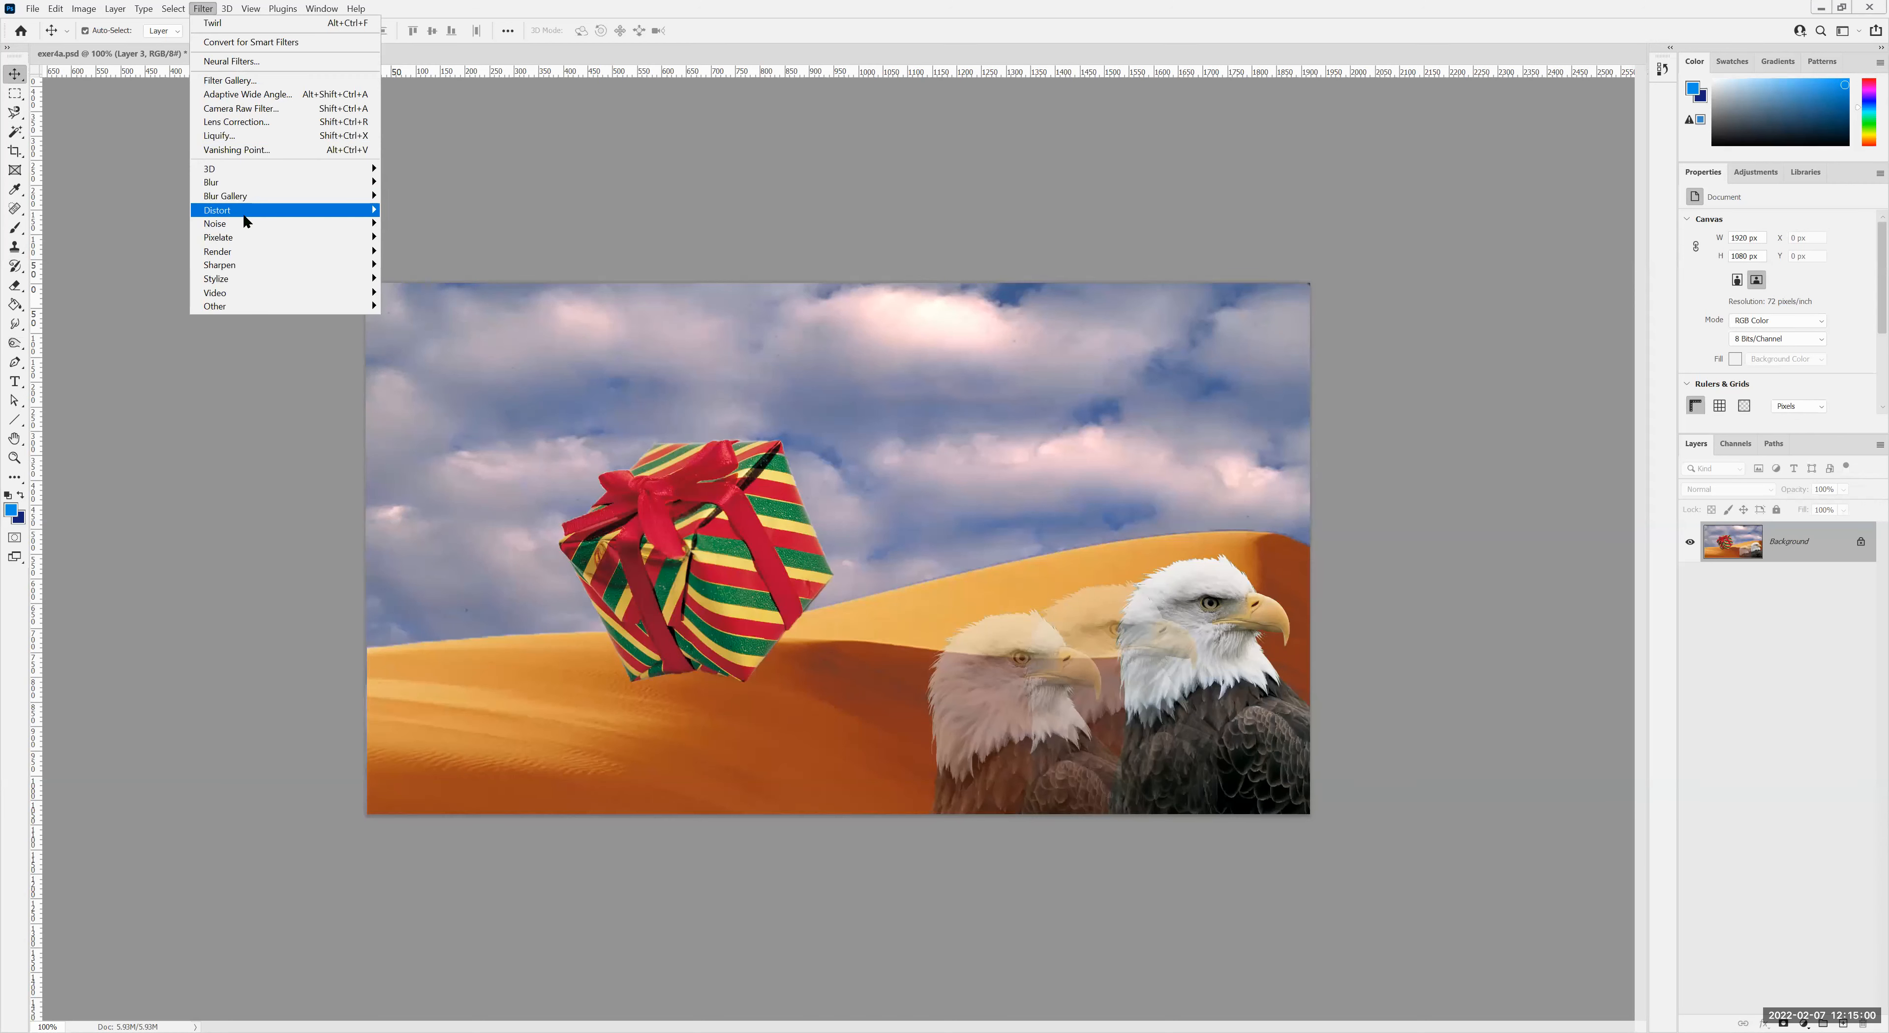
pyautogui.moveTo(261, 213)
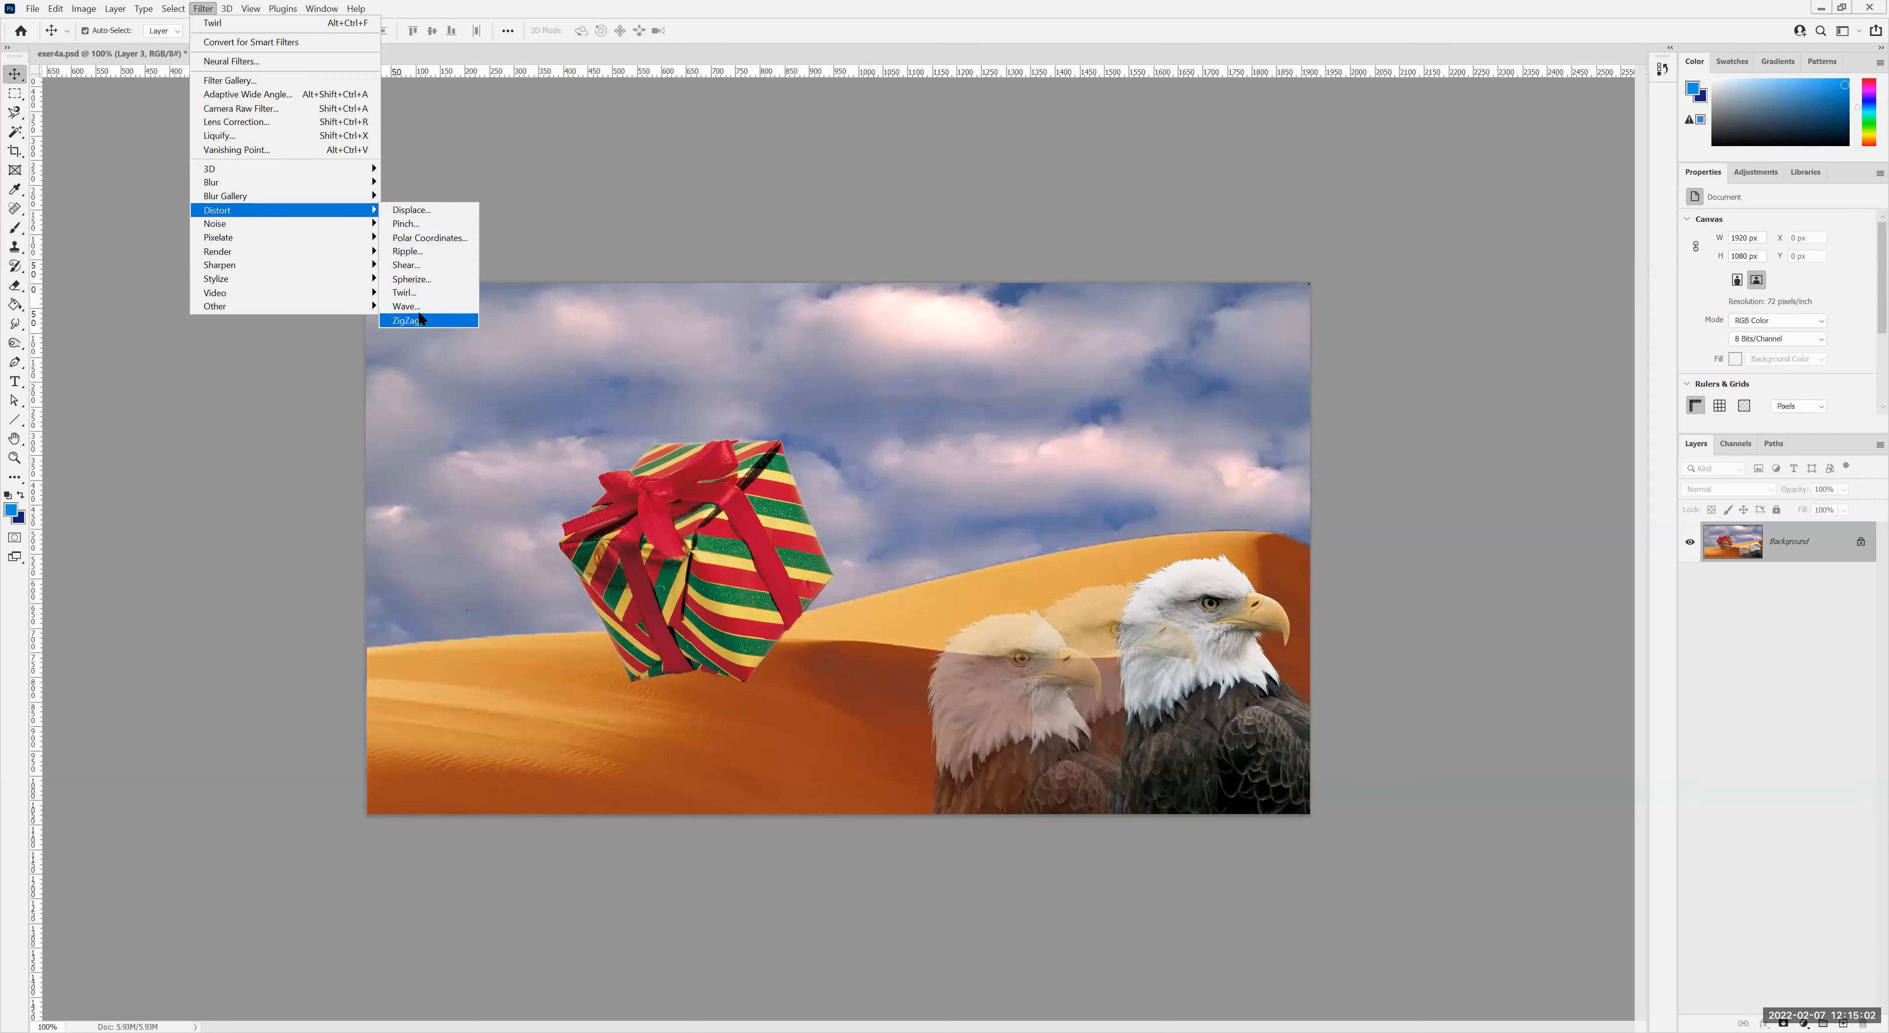
pyautogui.click(406, 306)
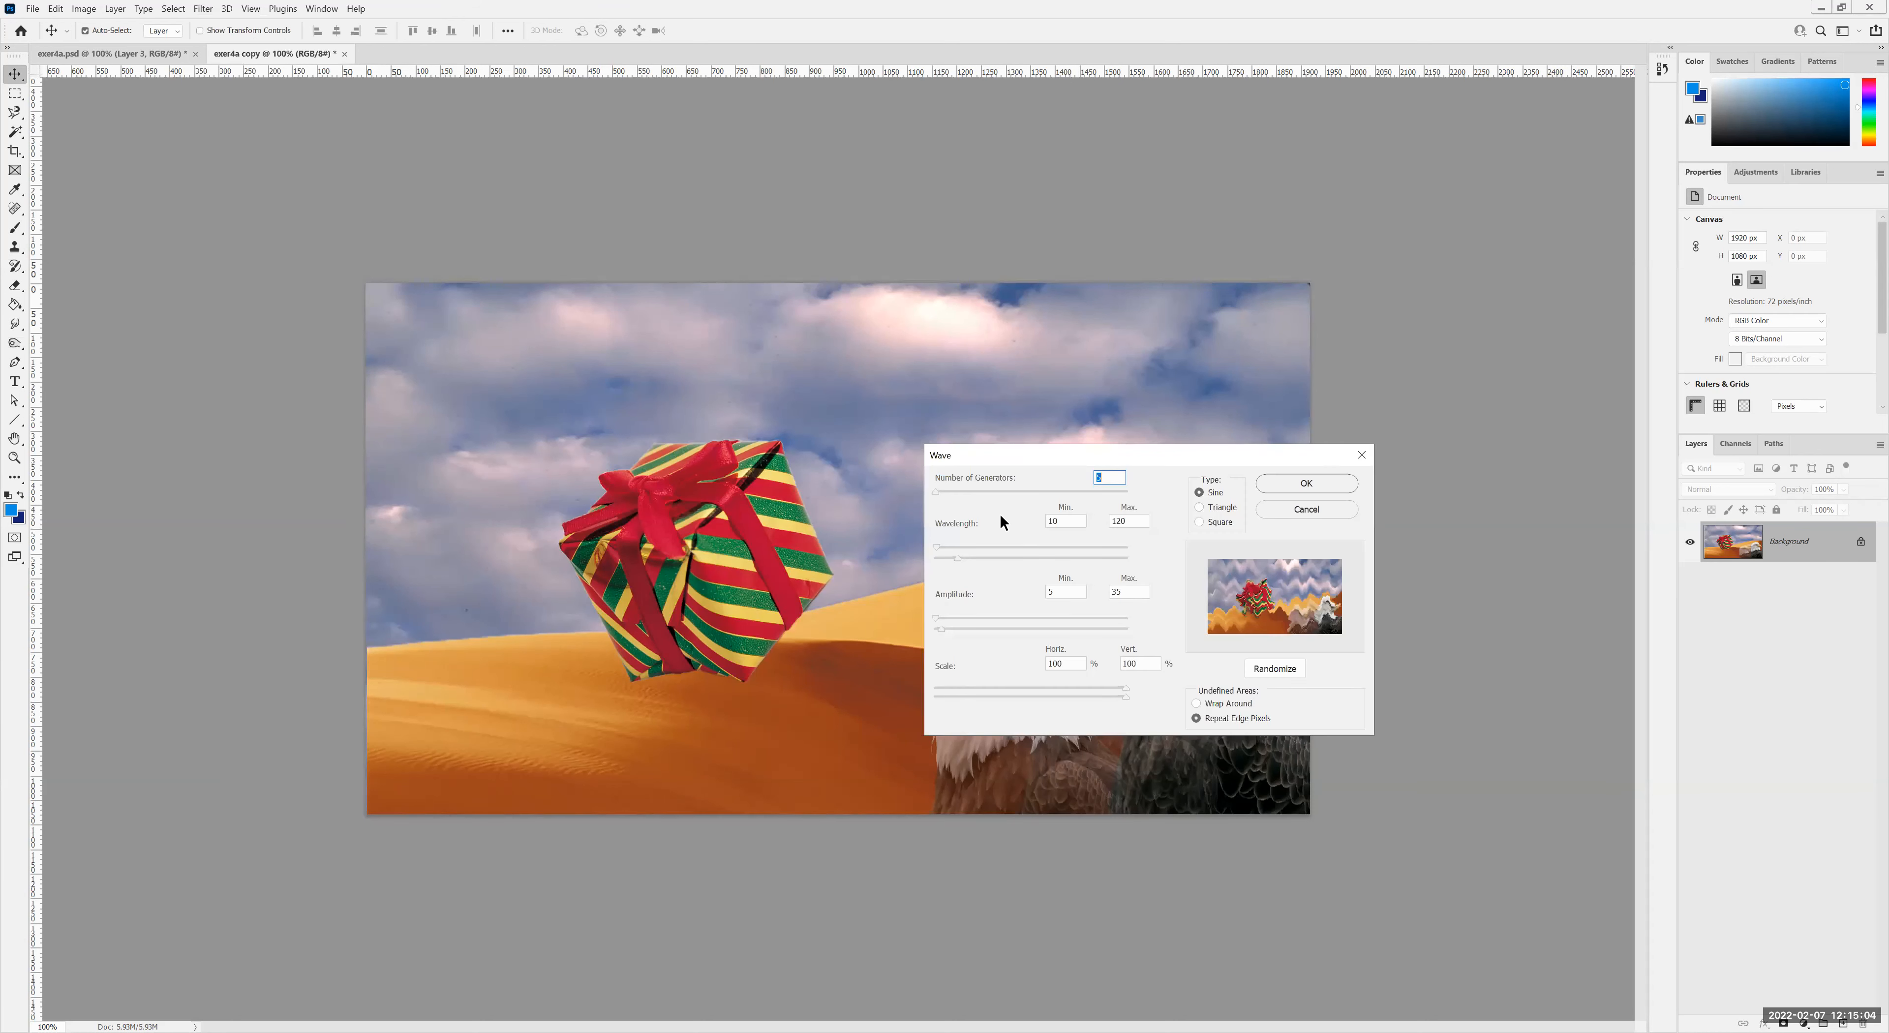
pyautogui.moveTo(937, 492); pyautogui.dragTo(936, 492)
pyautogui.moveTo(957, 561); pyautogui.dragTo(948, 559)
pyautogui.moveTo(940, 622)
pyautogui.mouseDown()
pyautogui.moveTo(974, 632)
pyautogui.moveTo(953, 631)
pyautogui.mouseUp()
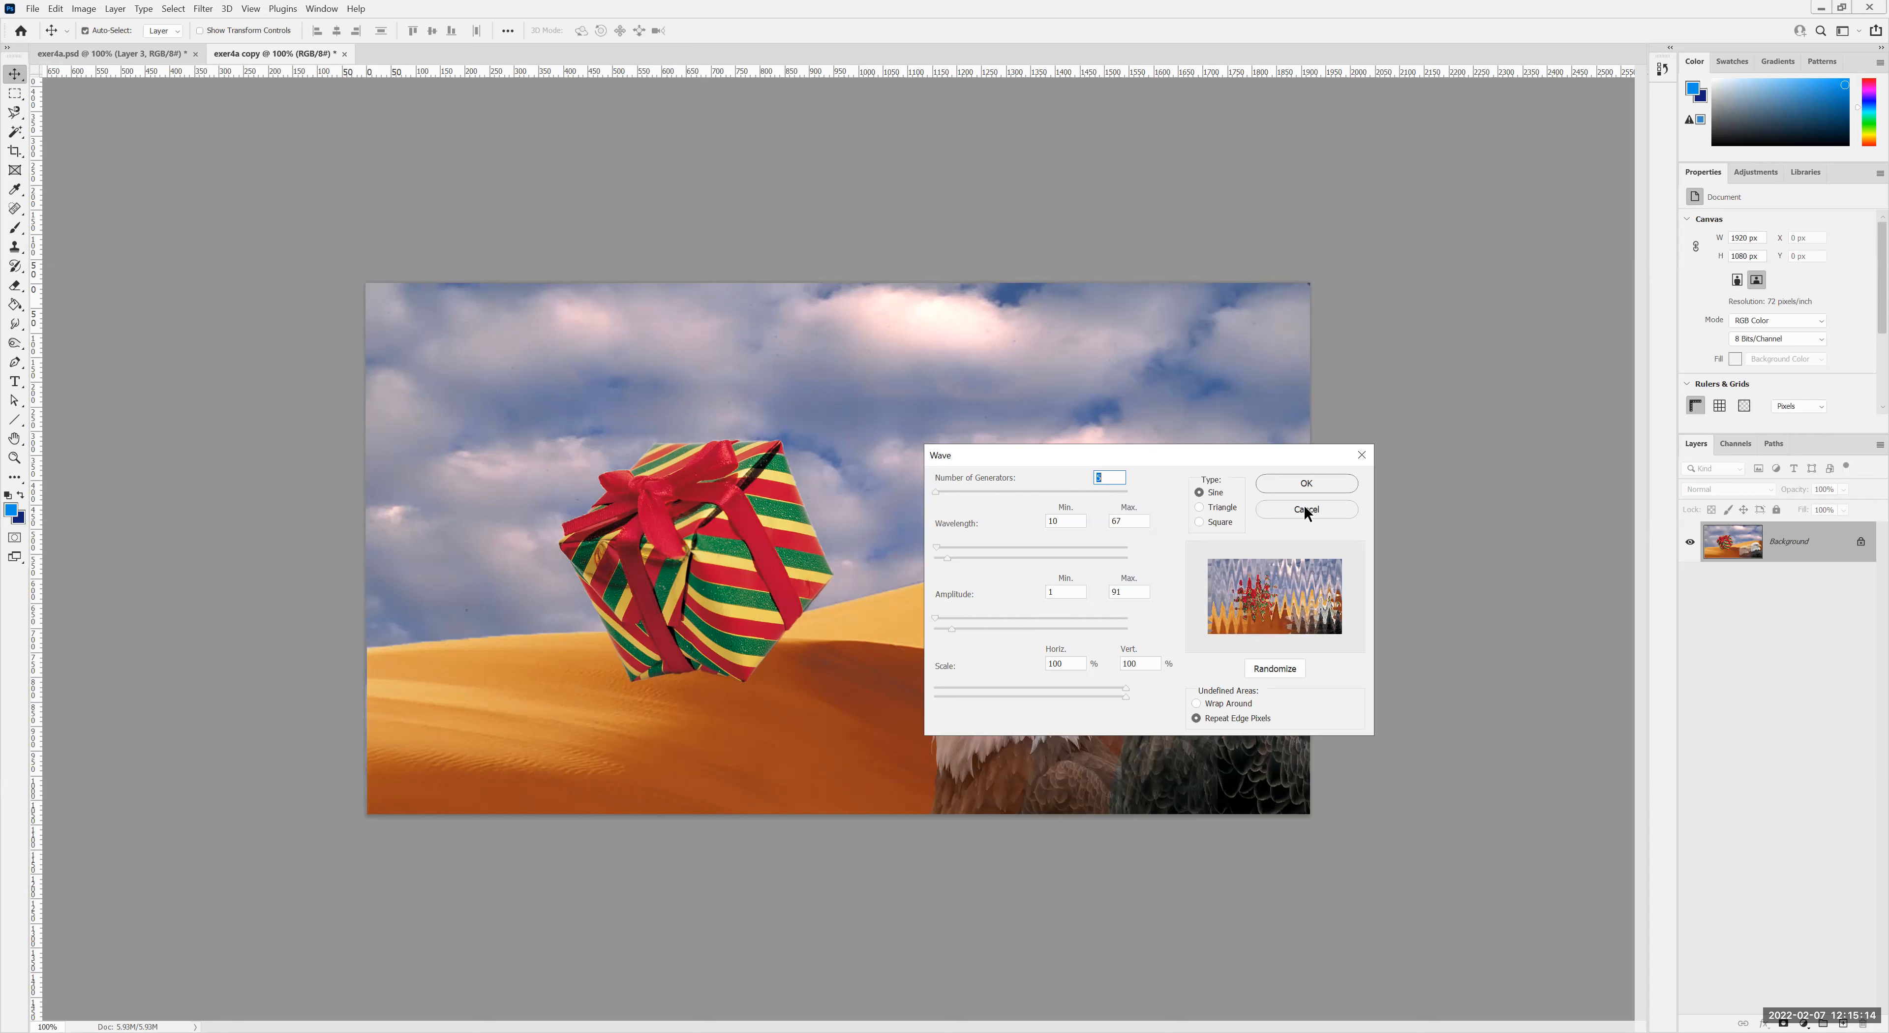
pyautogui.click(1292, 484)
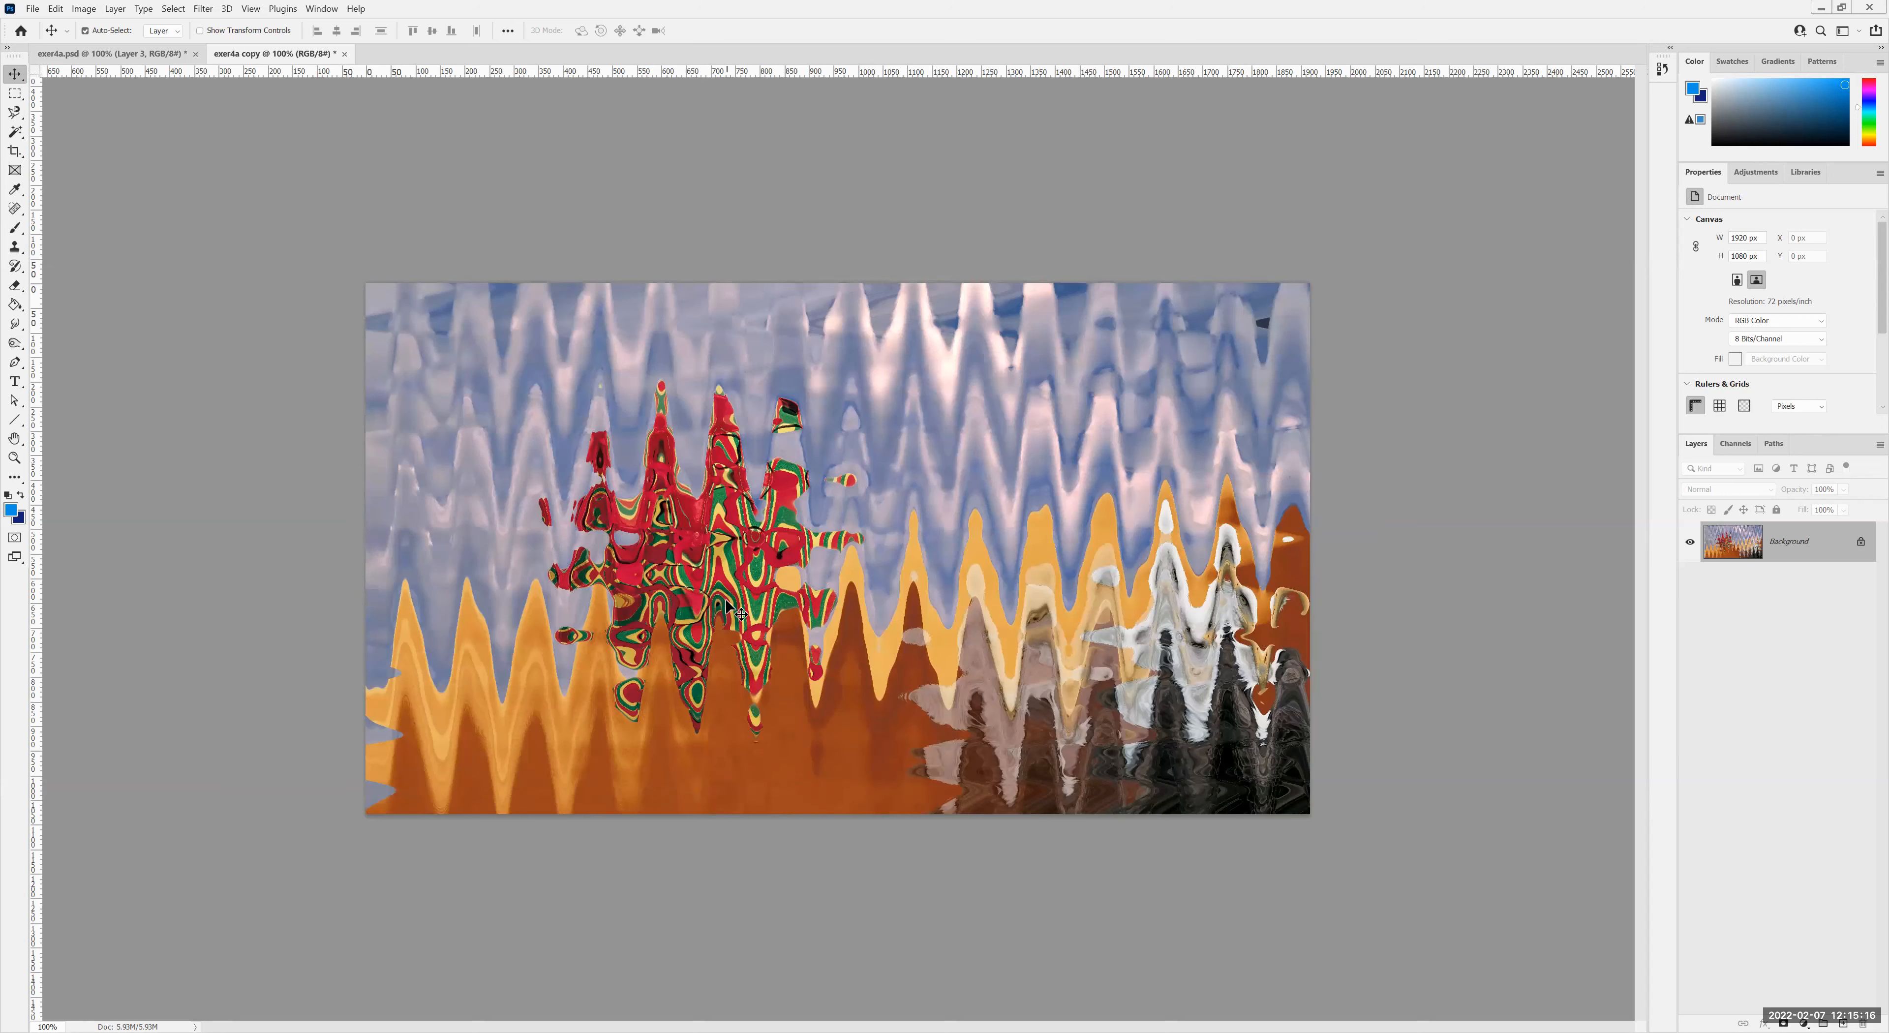
pyautogui.hotkey('ctrl', 'z')
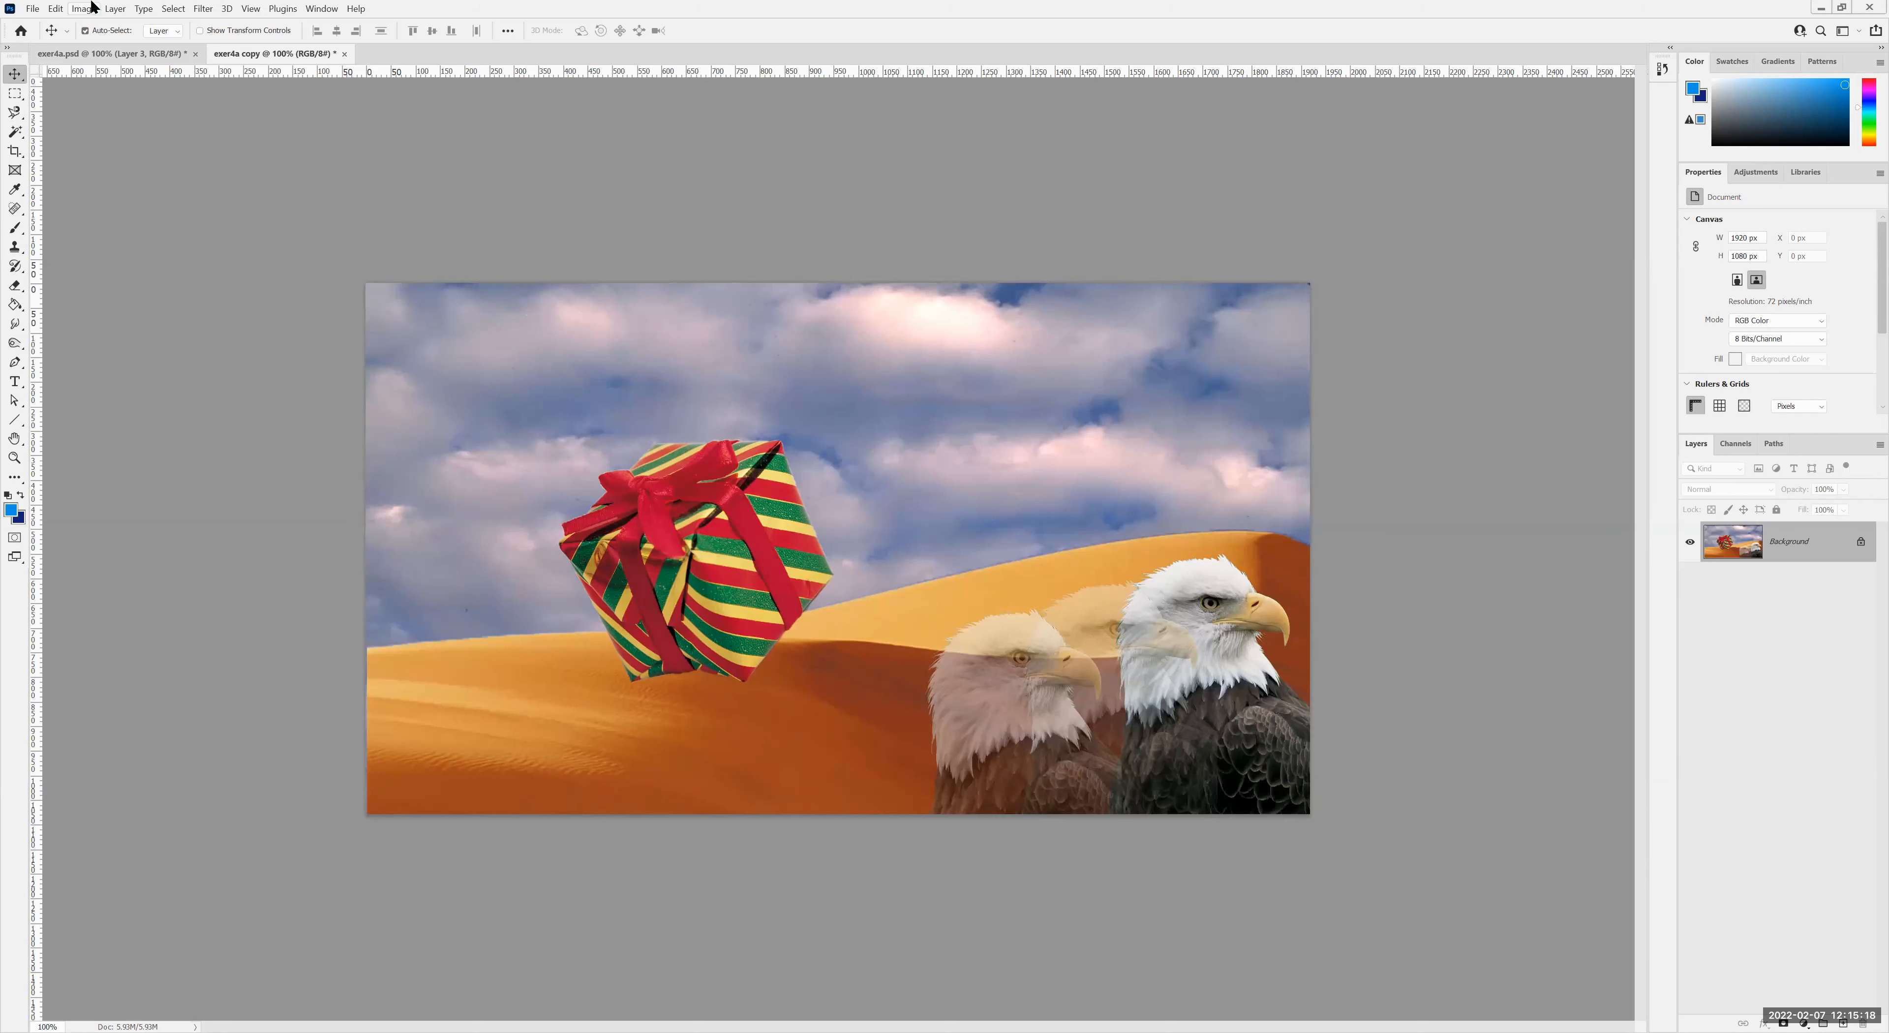
# Step: Try Add Noise with Uniform distribution and an adjusted amount on the flattened image, and cancel it
pyautogui.click(203, 10)
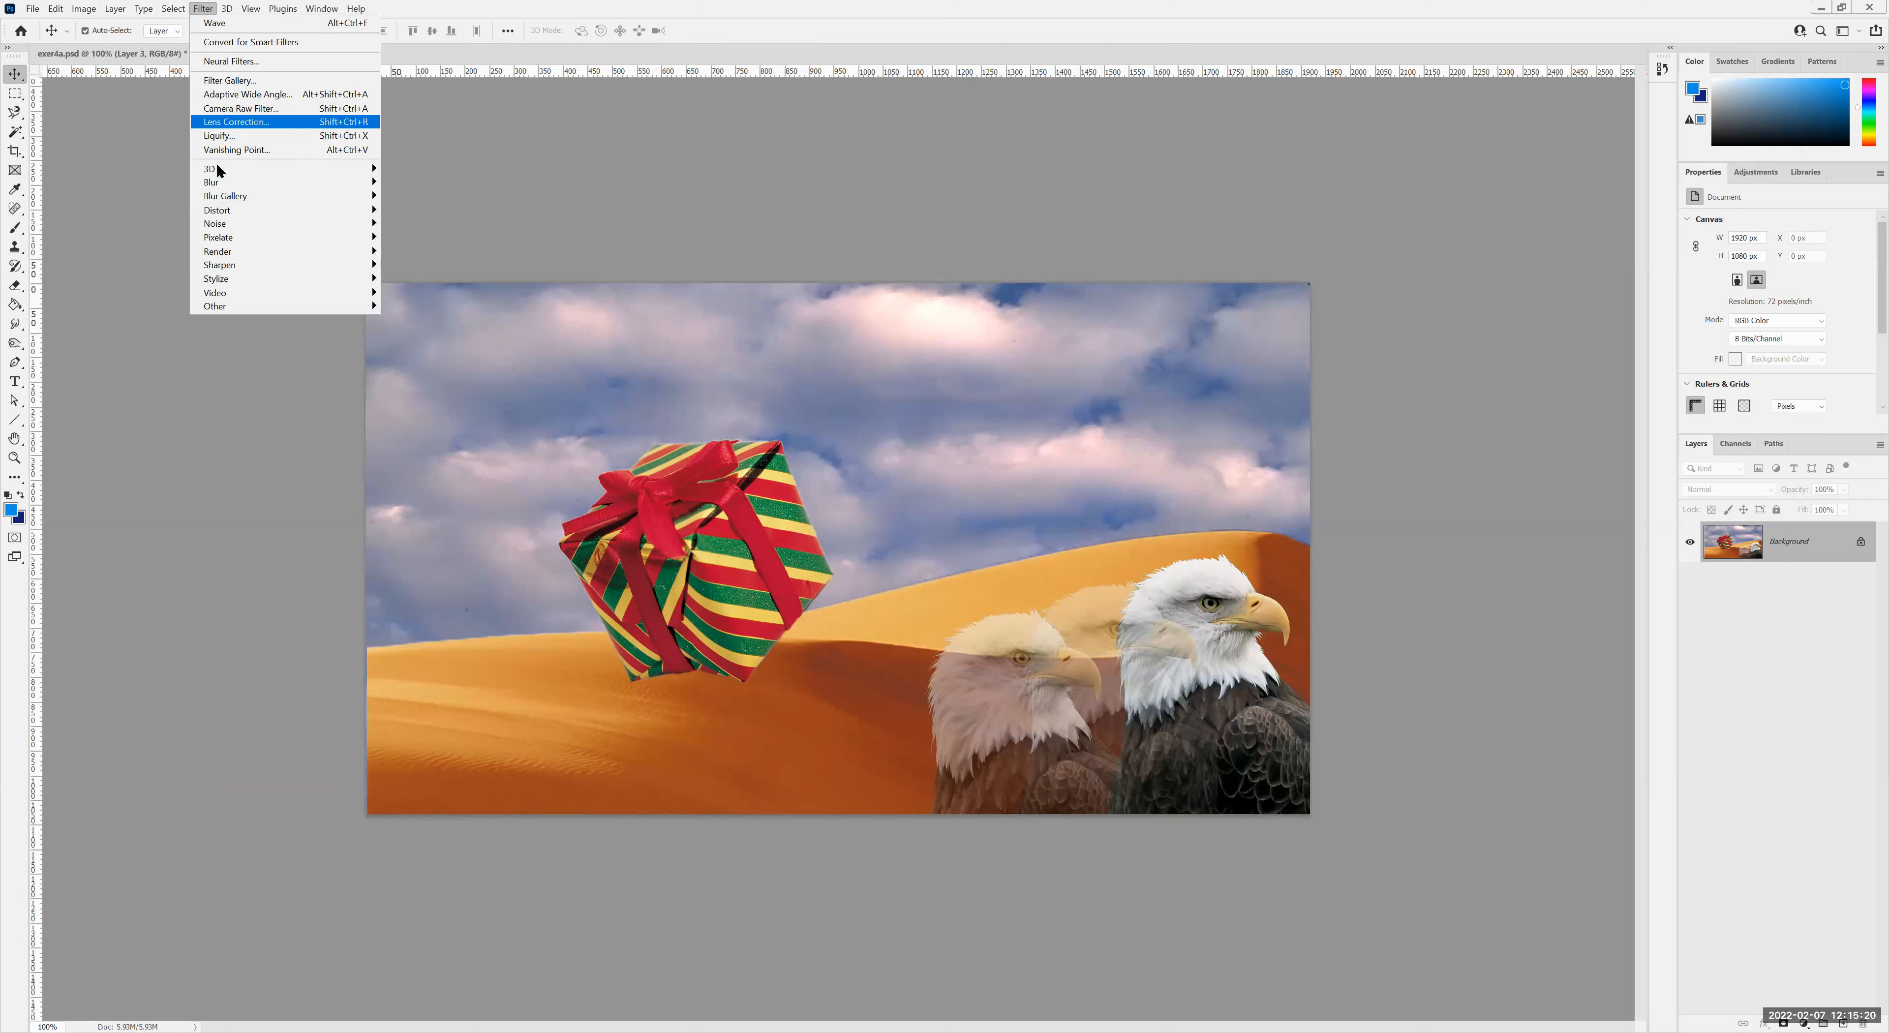
pyautogui.moveTo(221, 230)
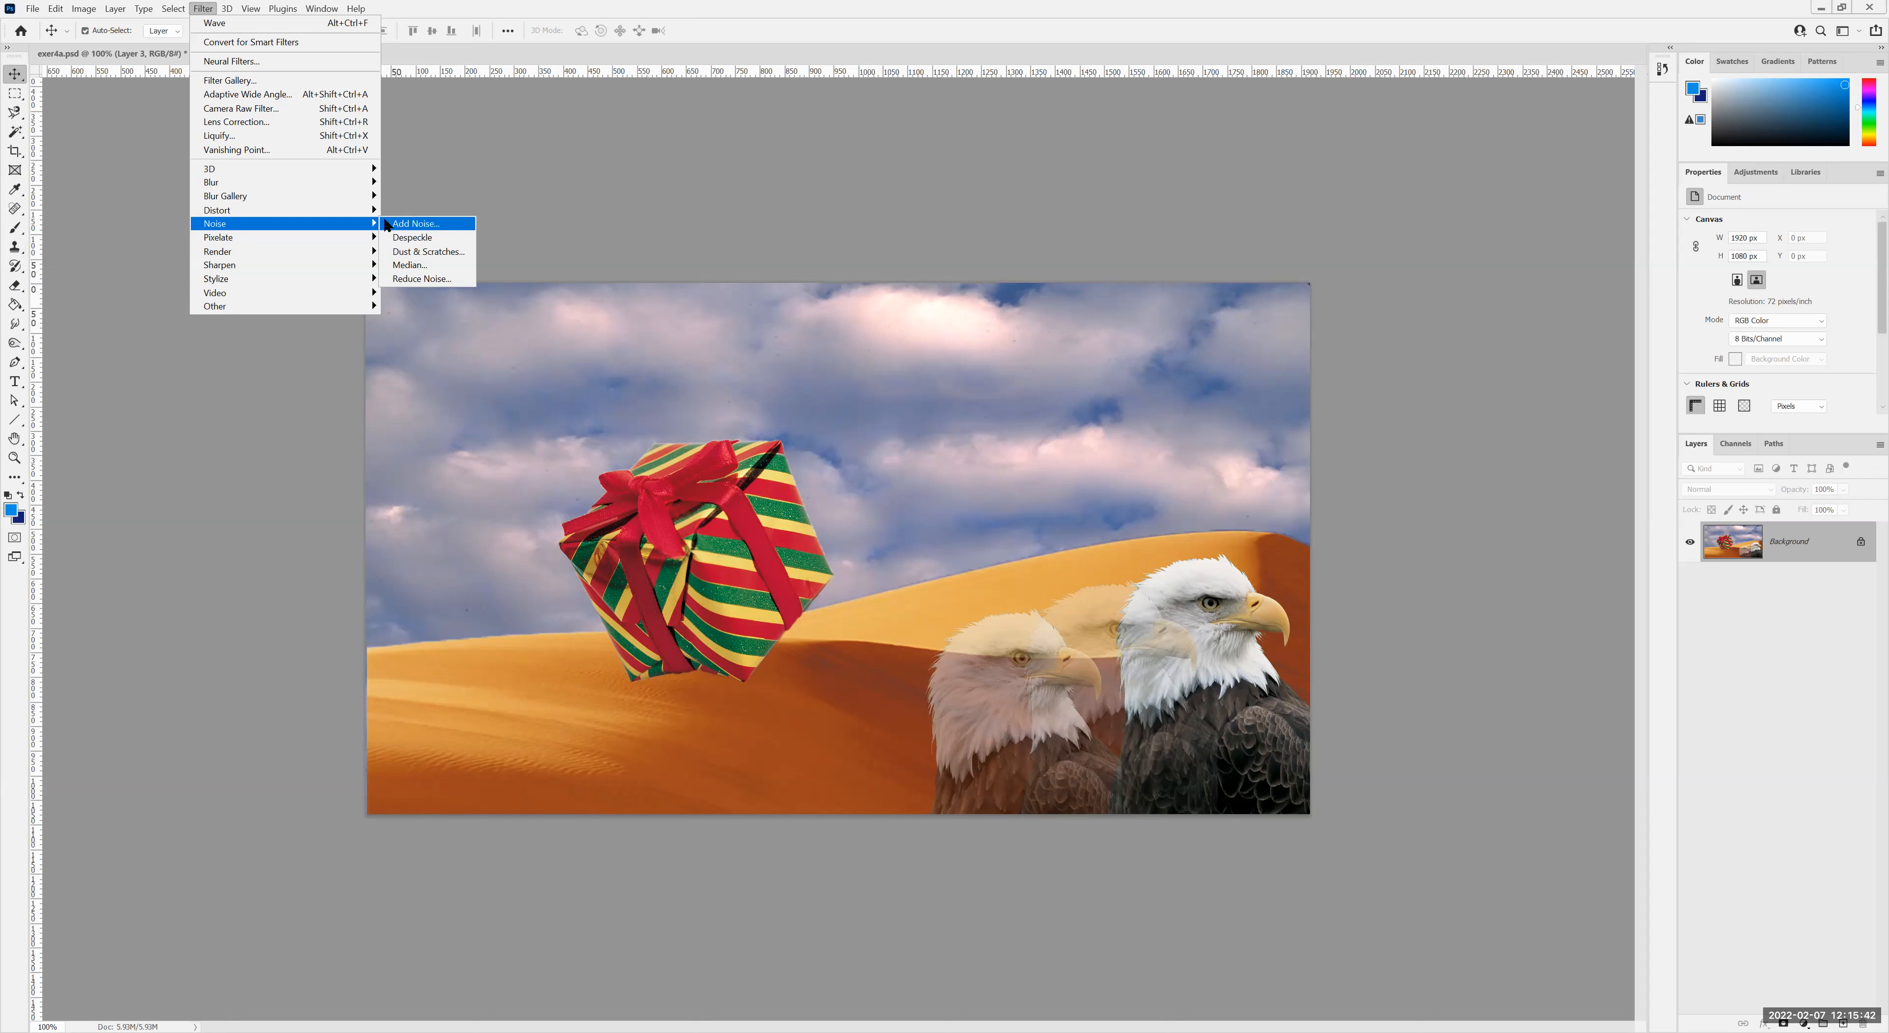
pyautogui.press('Return')
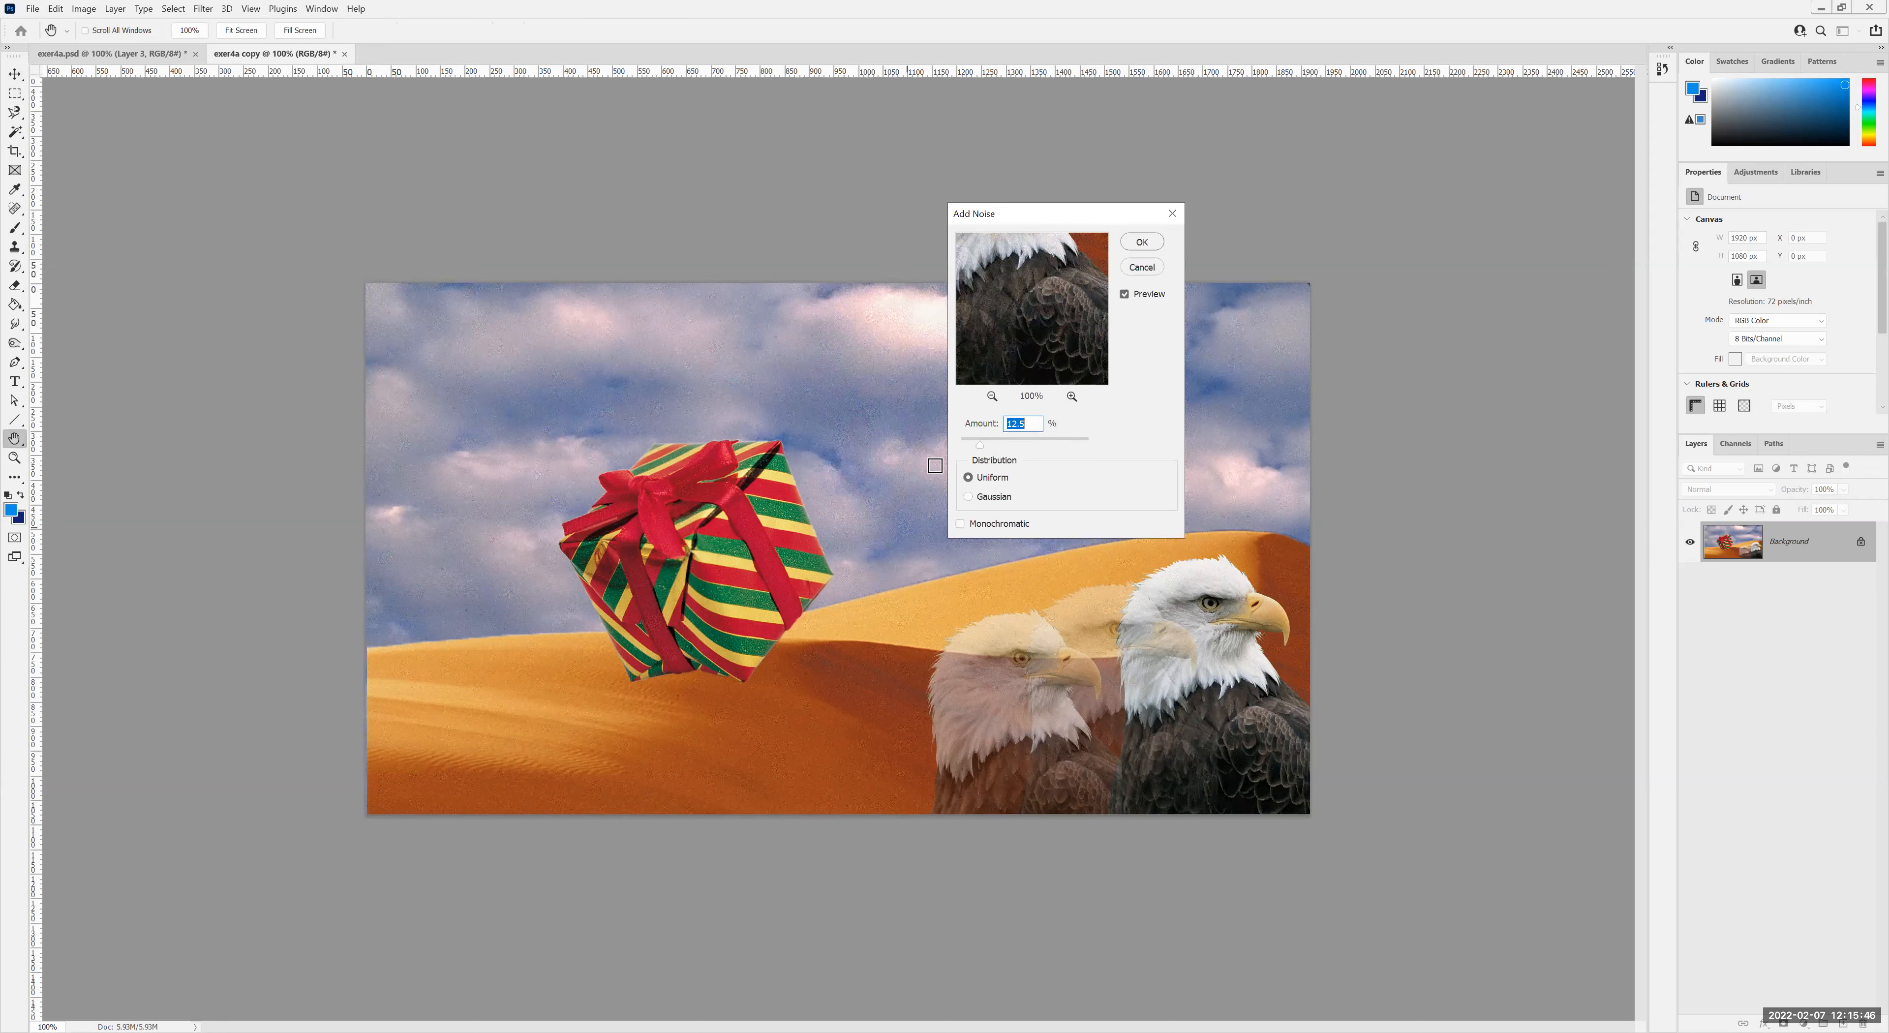
pyautogui.click(983, 445)
pyautogui.moveTo(984, 448); pyautogui.dragTo(988, 455)
pyautogui.click(1139, 270)
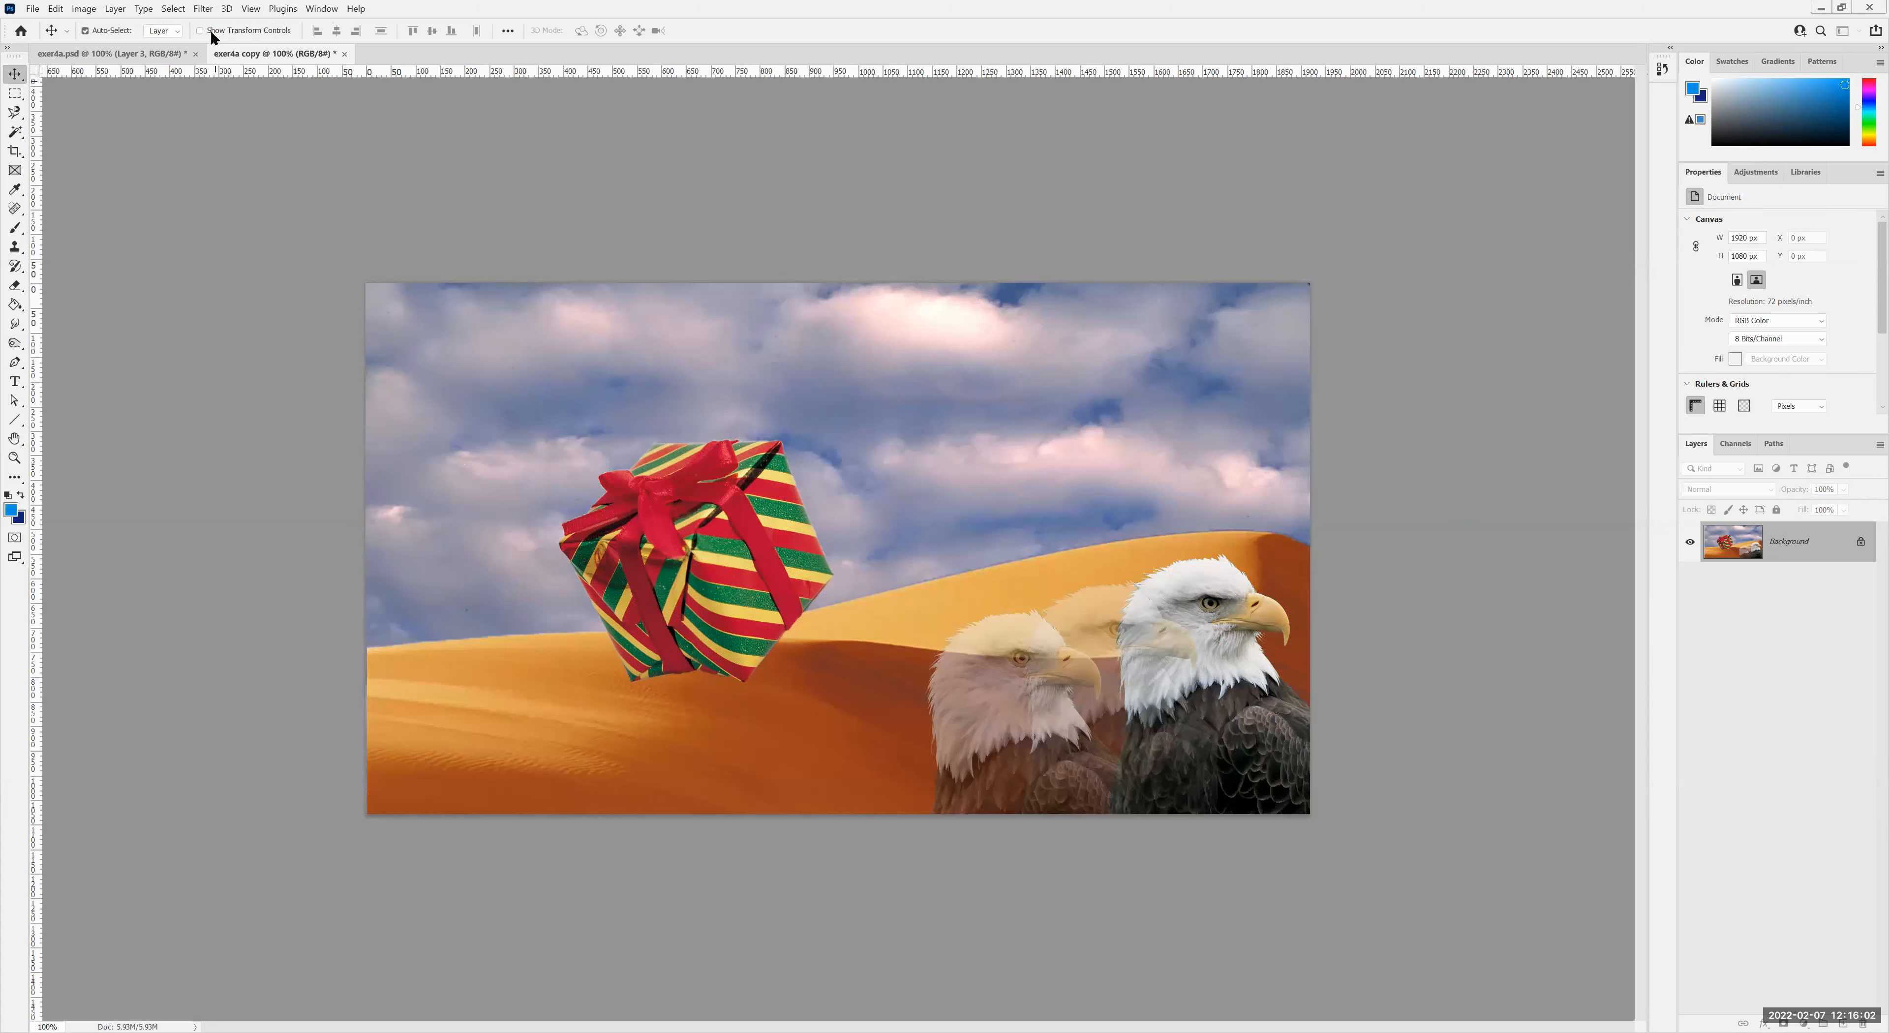
# Step: Apply a Color Halftone to the flattened image with an 8-pixel maximum radius and screen angles 108, 162, 90 and 45
pyautogui.click(203, 11)
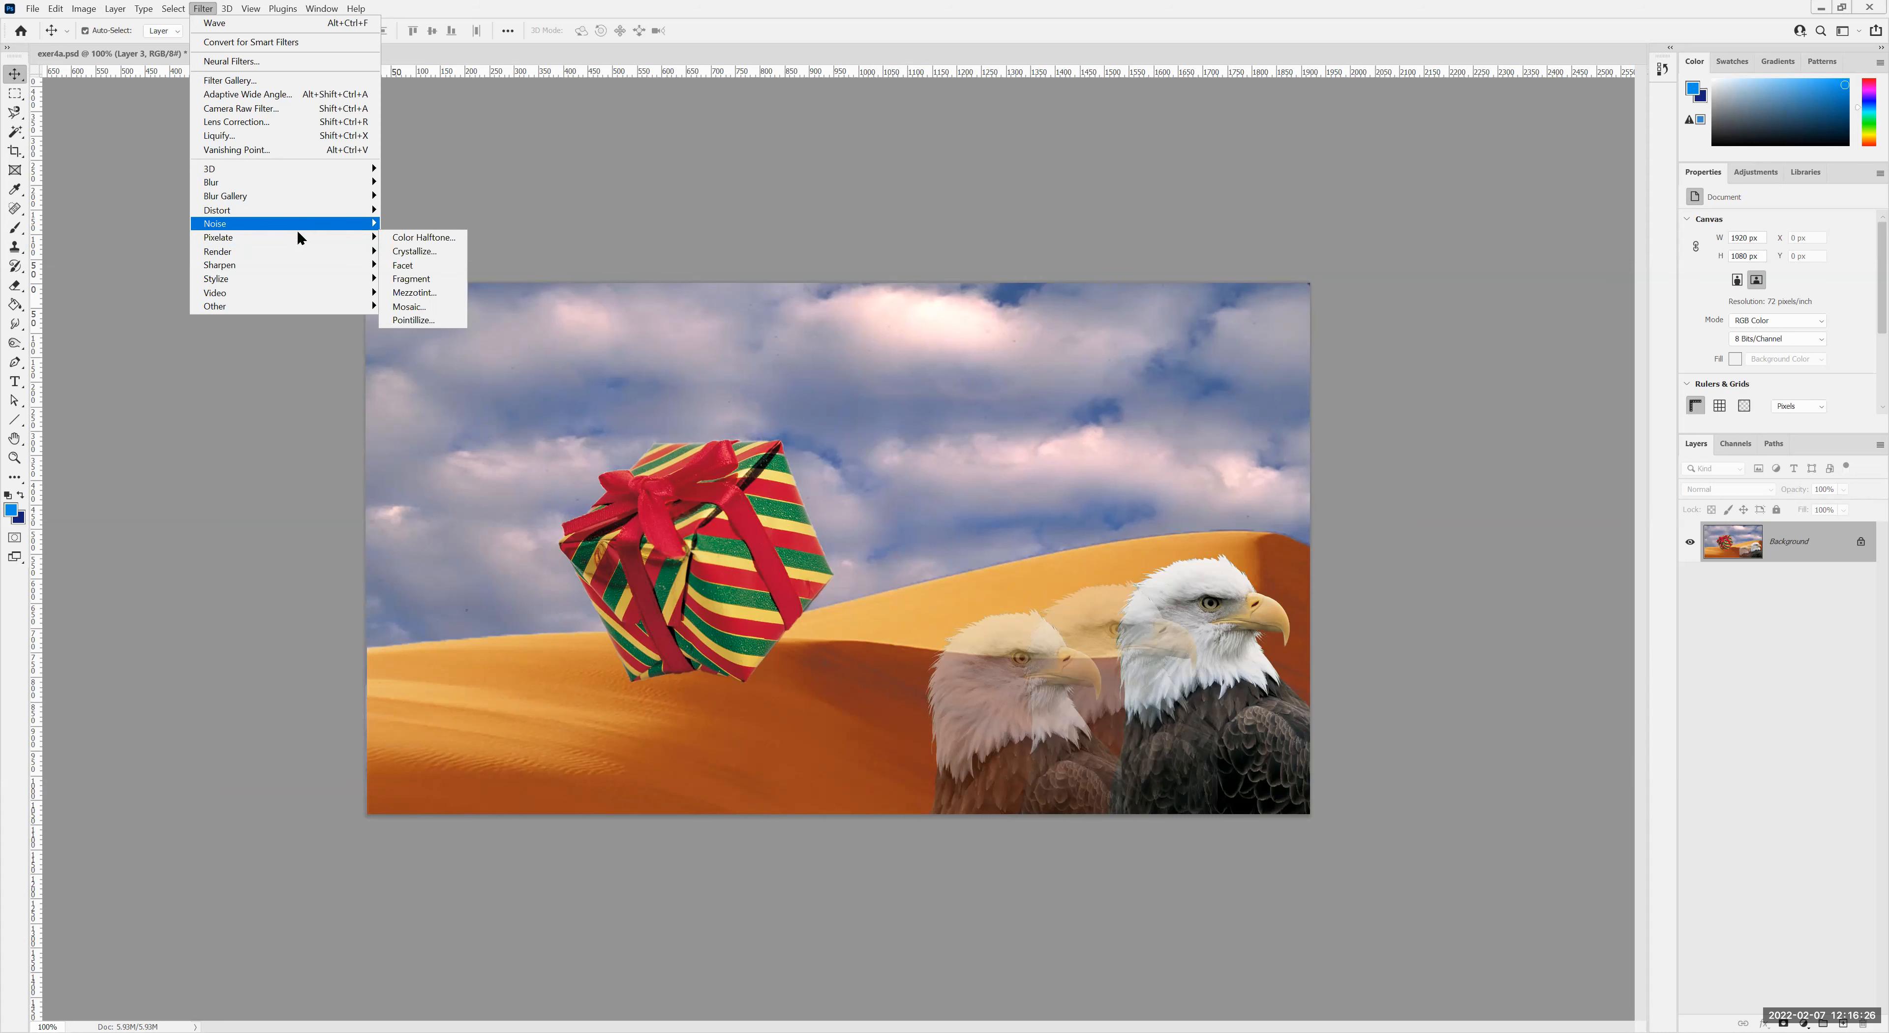
pyautogui.click(406, 238)
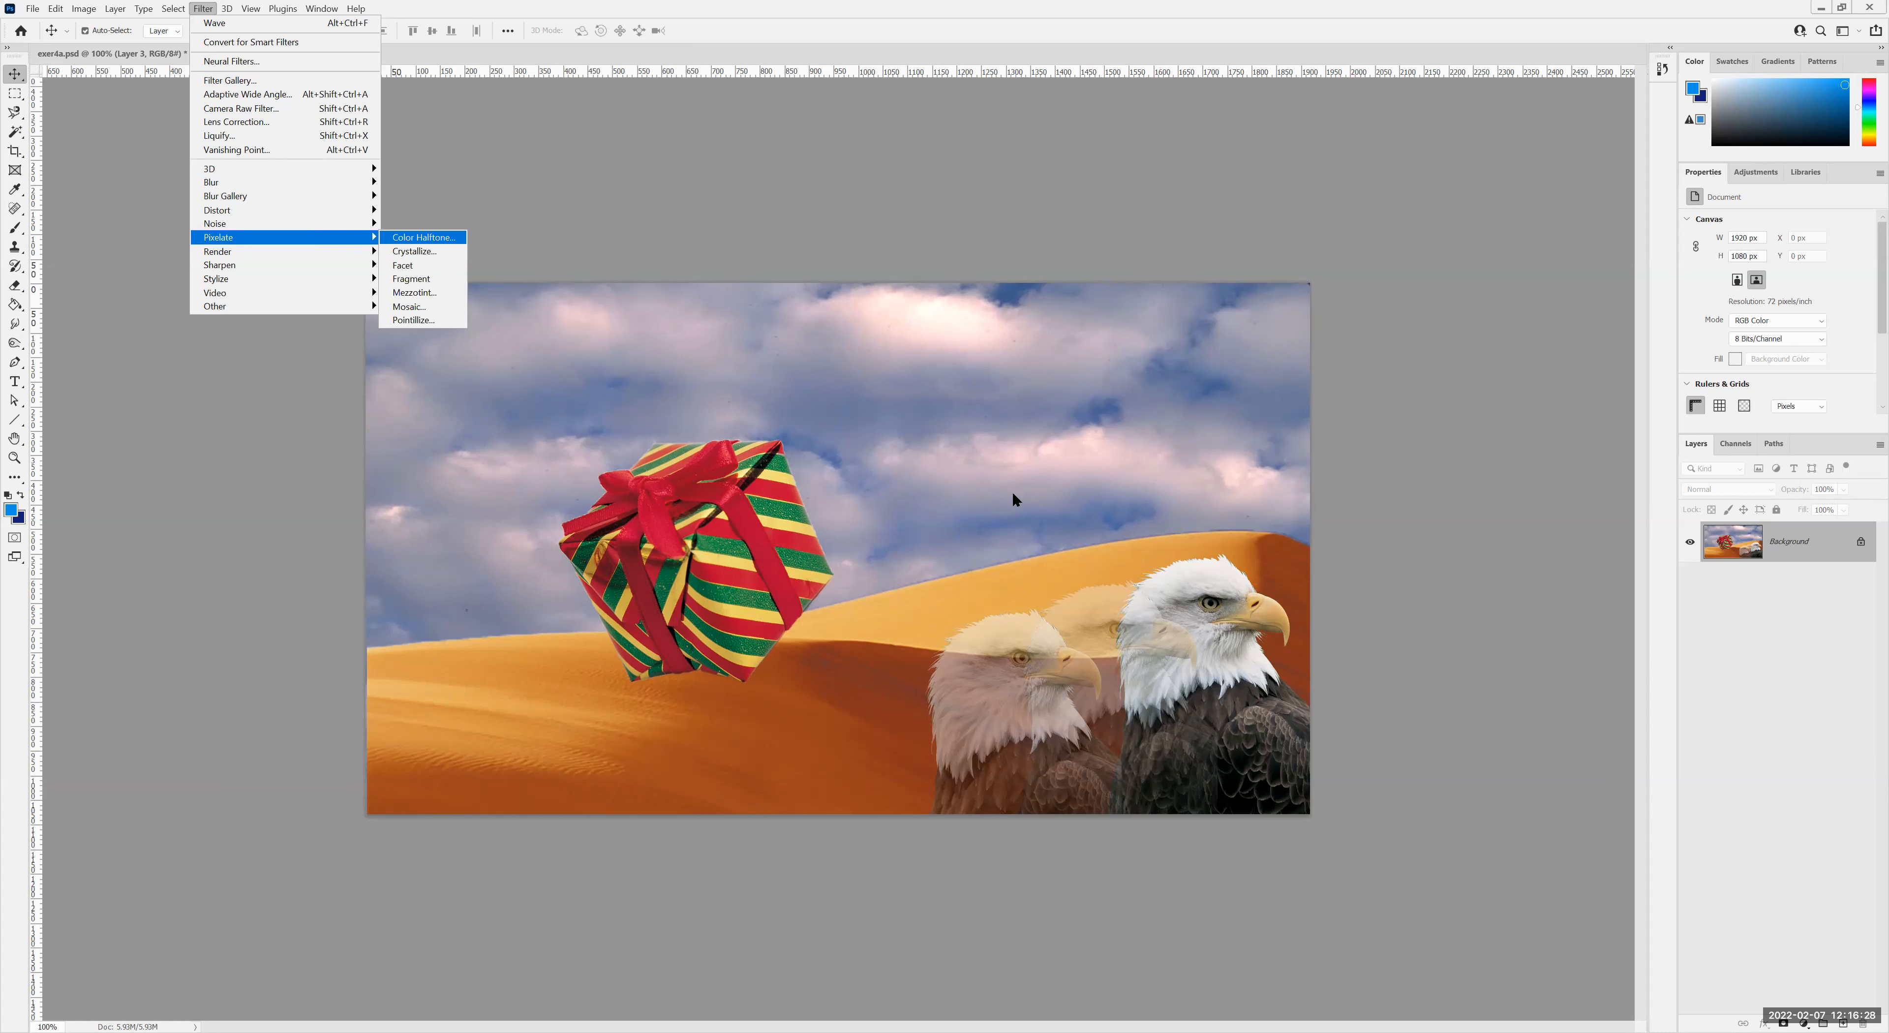
pyautogui.click(1327, 469)
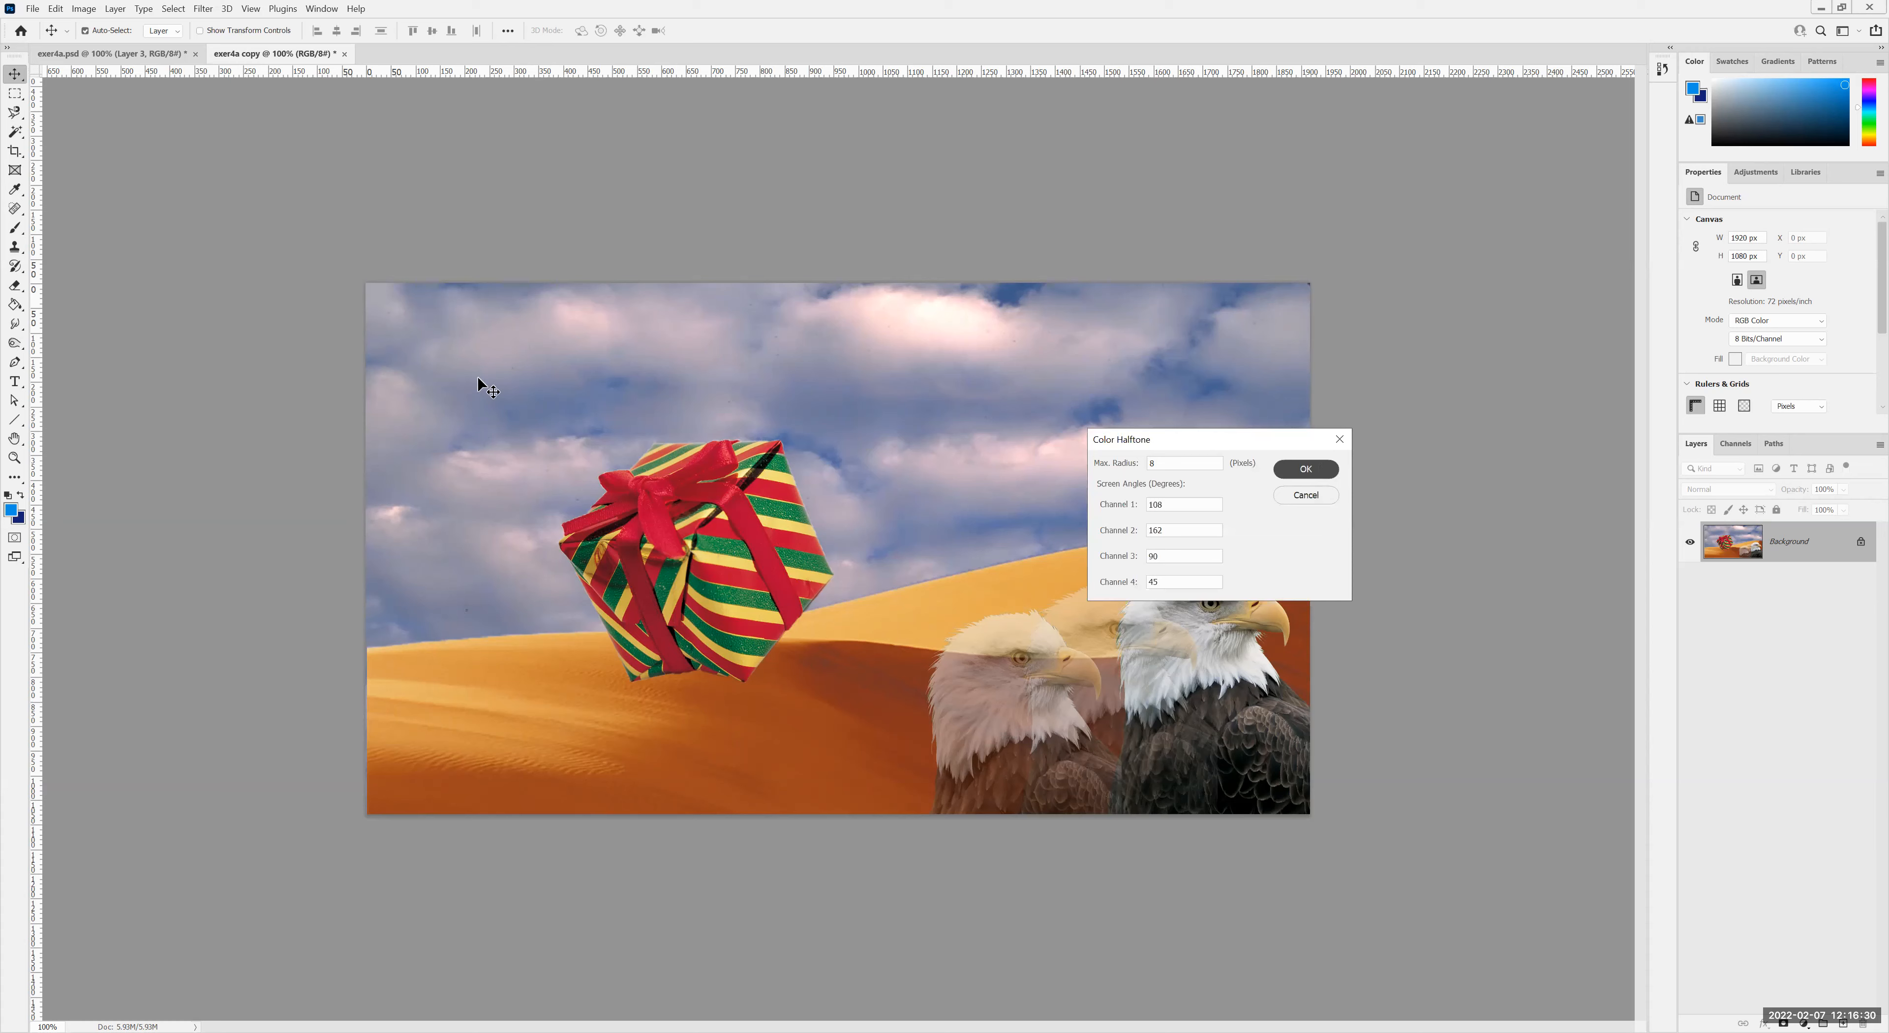
pyautogui.click(201, 9)
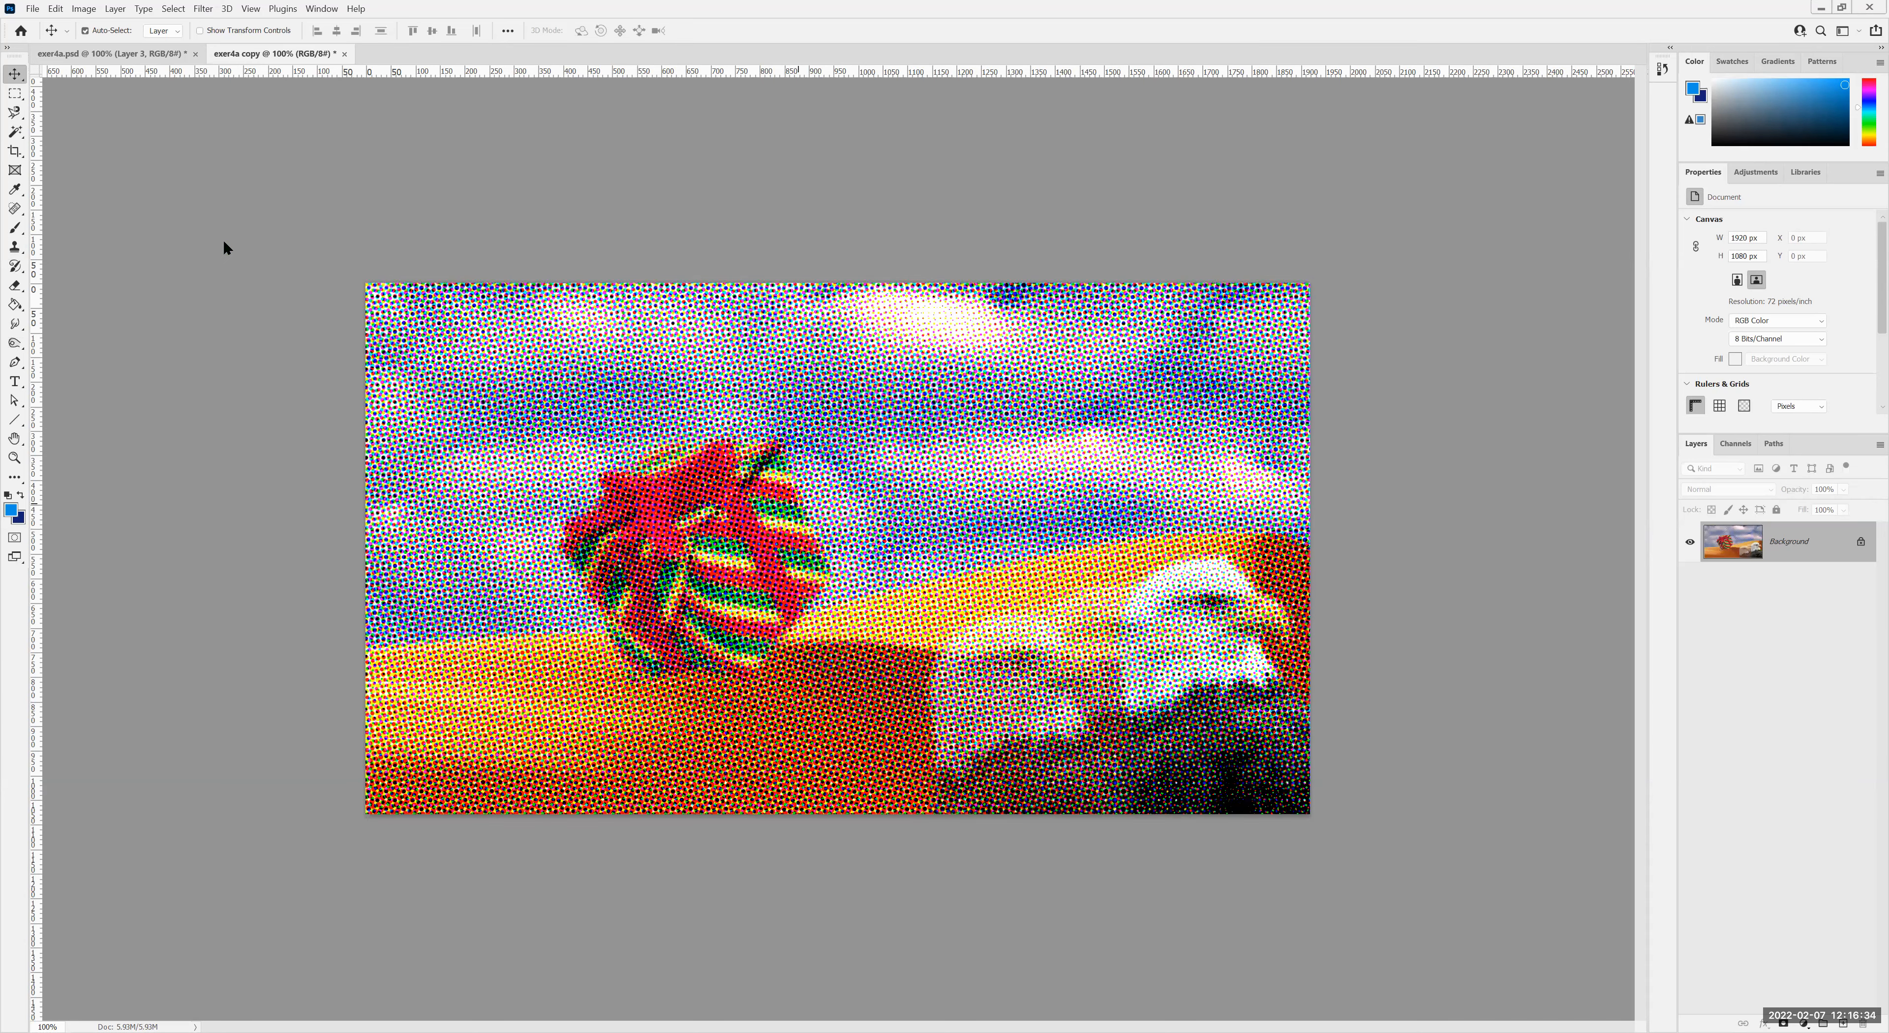
# Step: Undo the Color Halftone, then try Mezzotint as Grainy Dots and Short Lines on the flattened image and undo it
pyautogui.press('Escape')
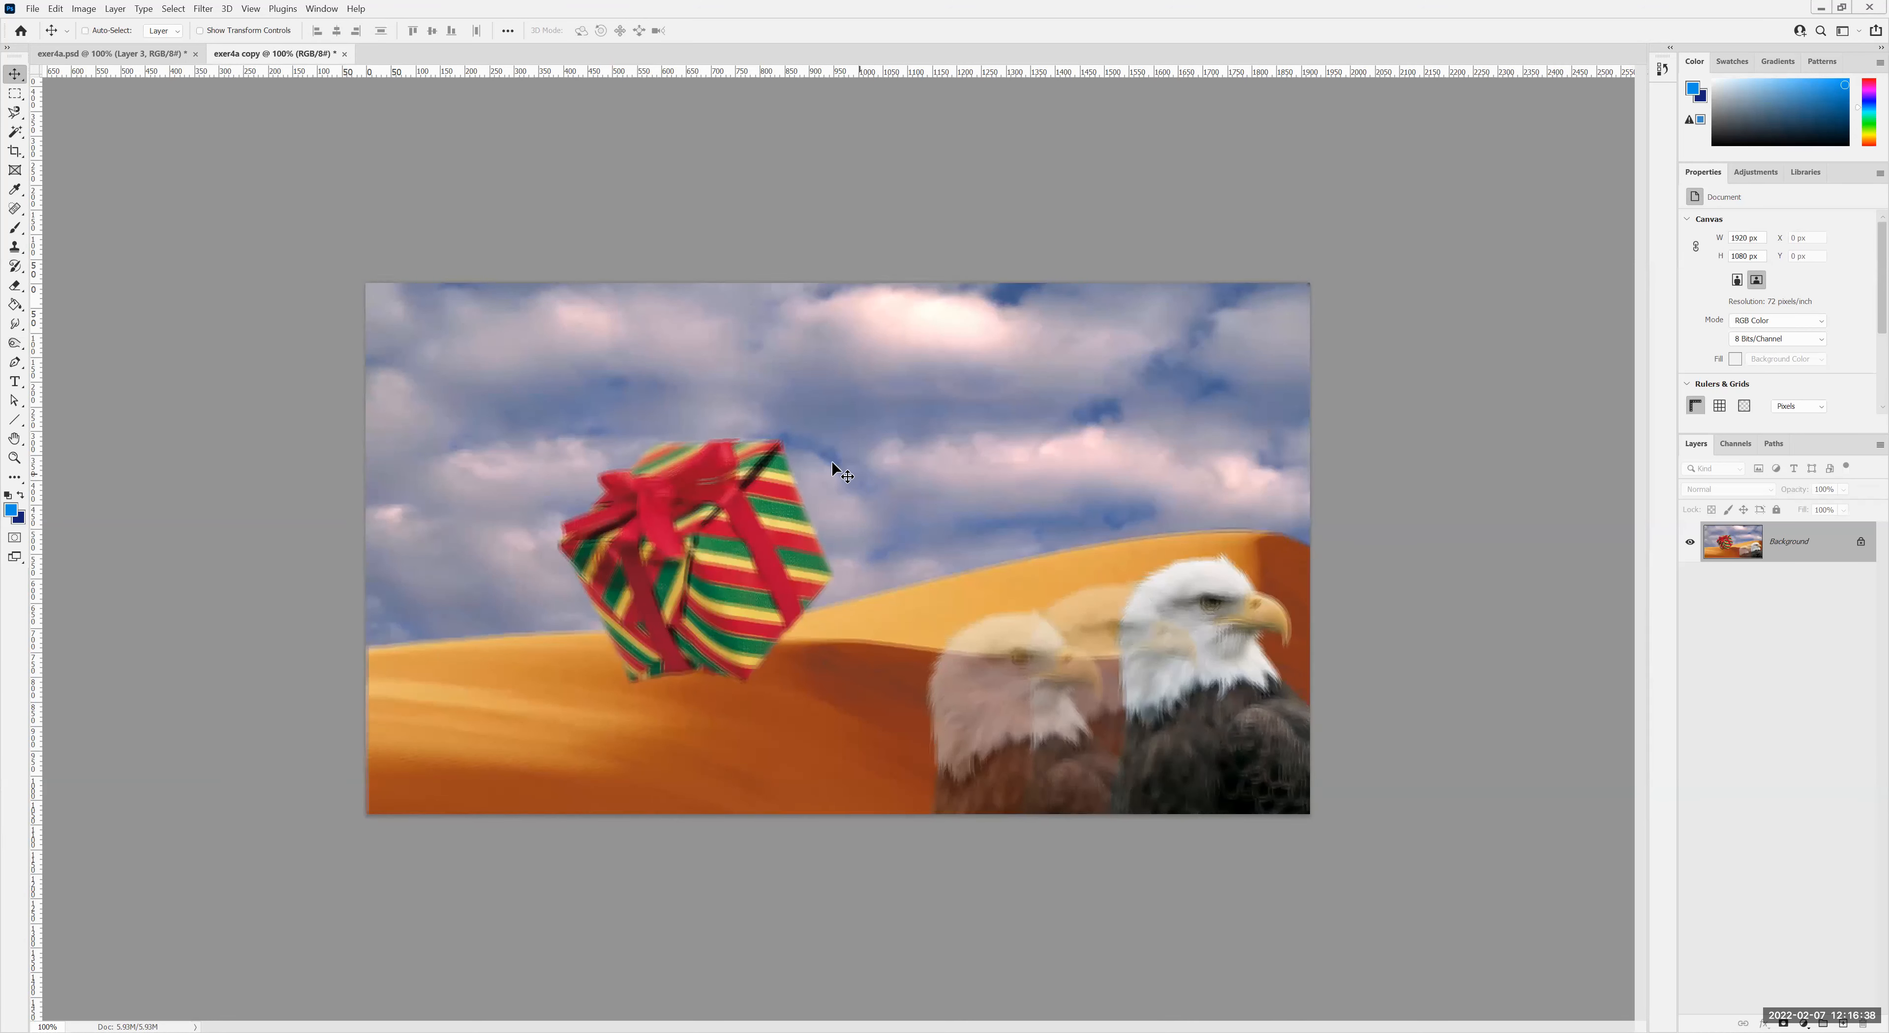
pyautogui.click(204, 11)
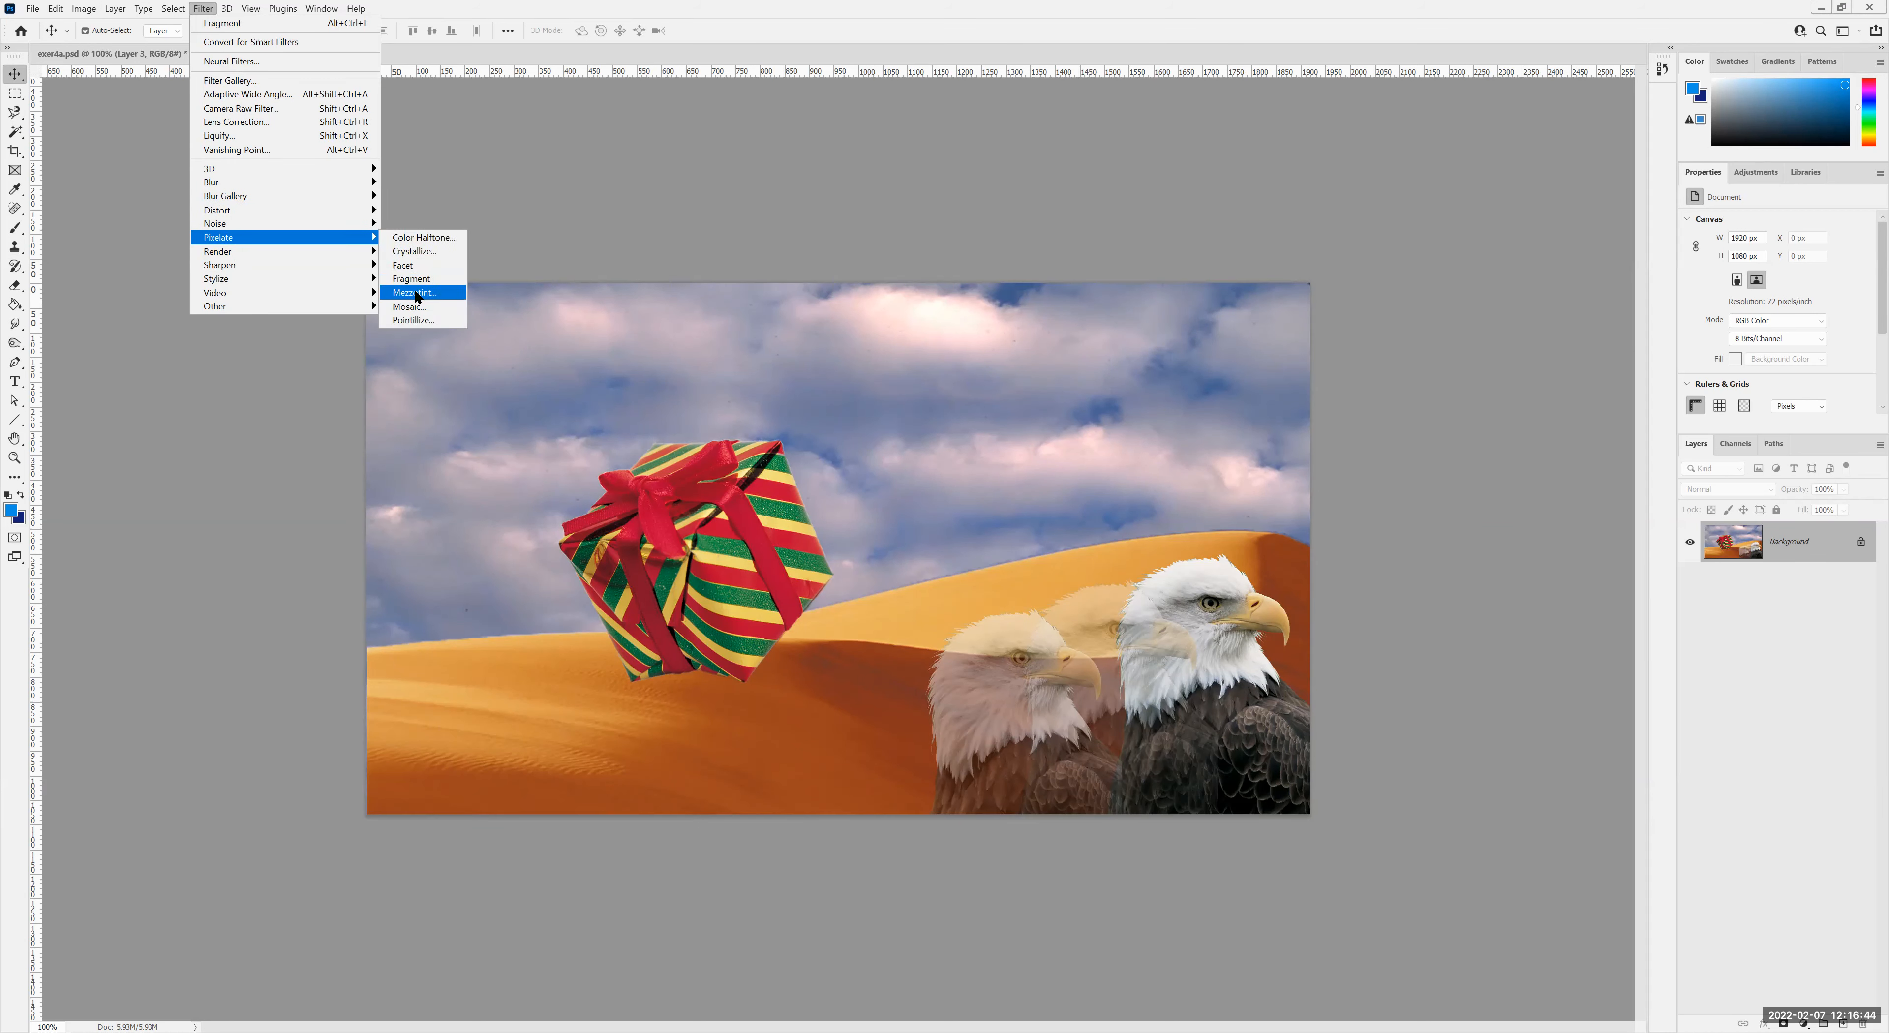
pyautogui.click(782, 449)
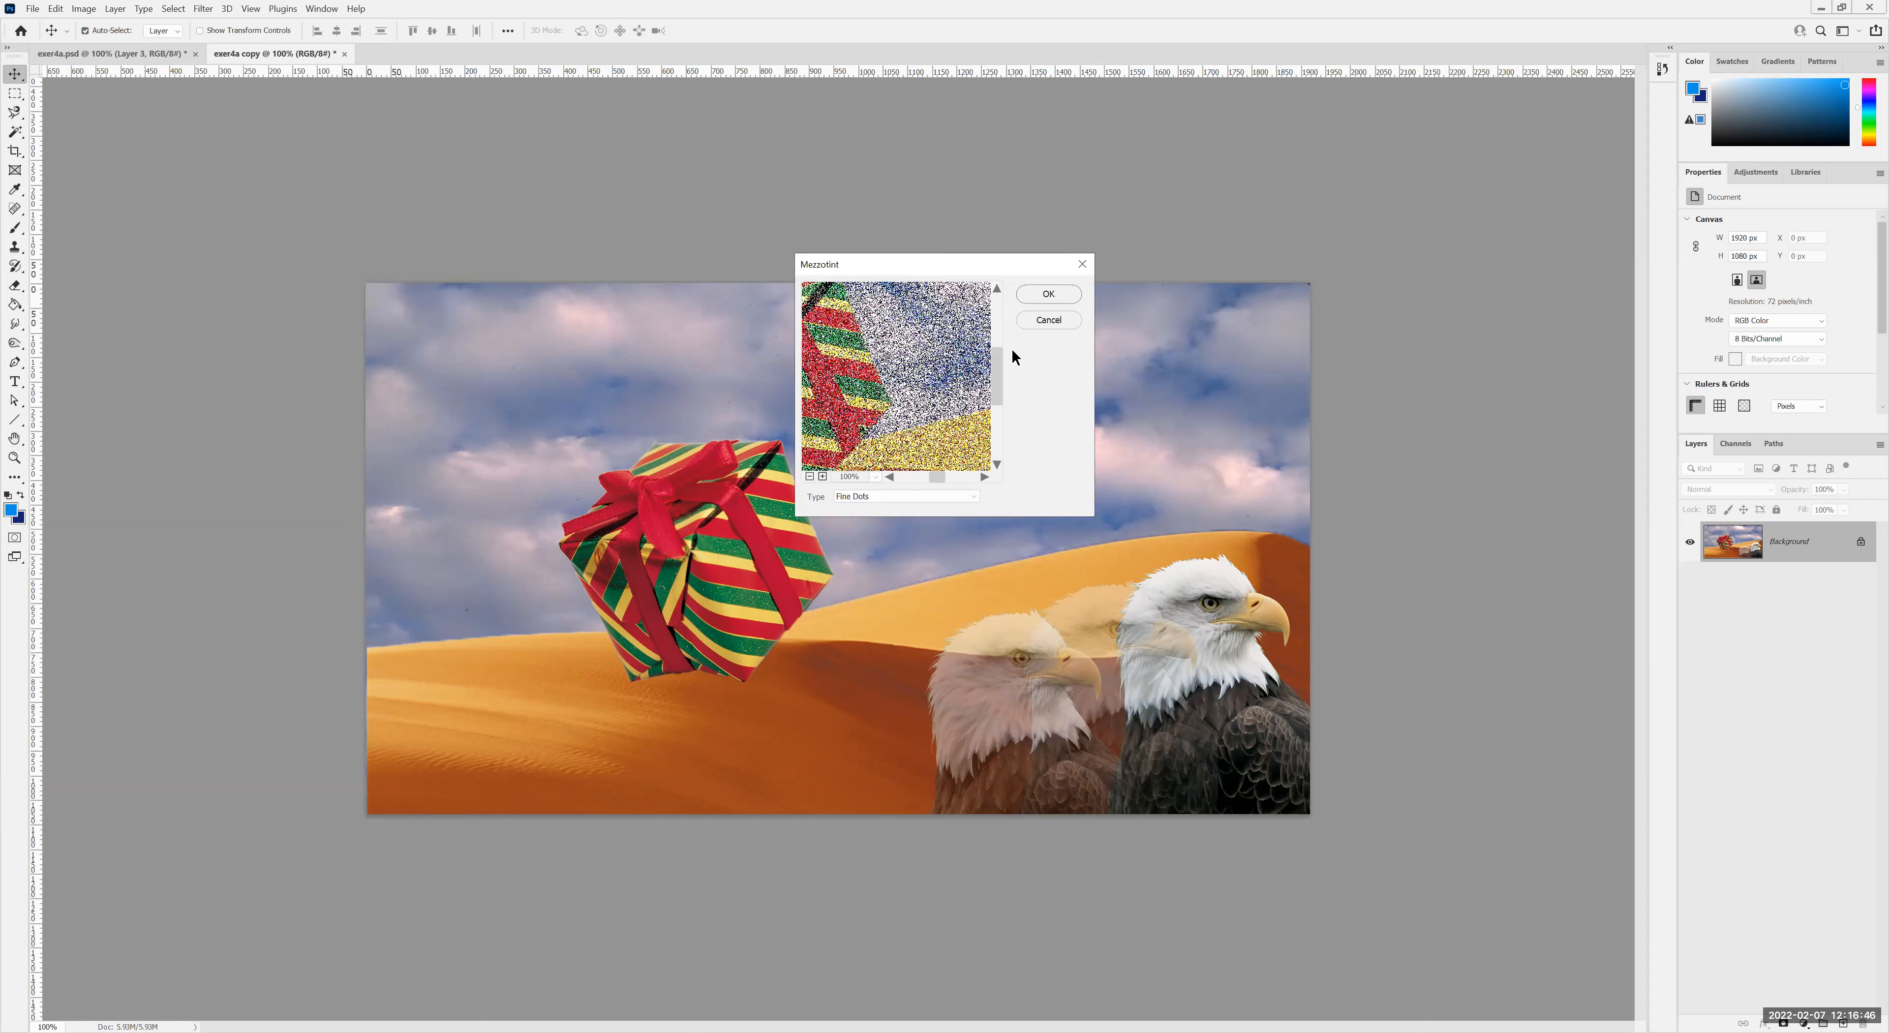
pyautogui.moveTo(1001, 375); pyautogui.dragTo(997, 316)
pyautogui.click(929, 495)
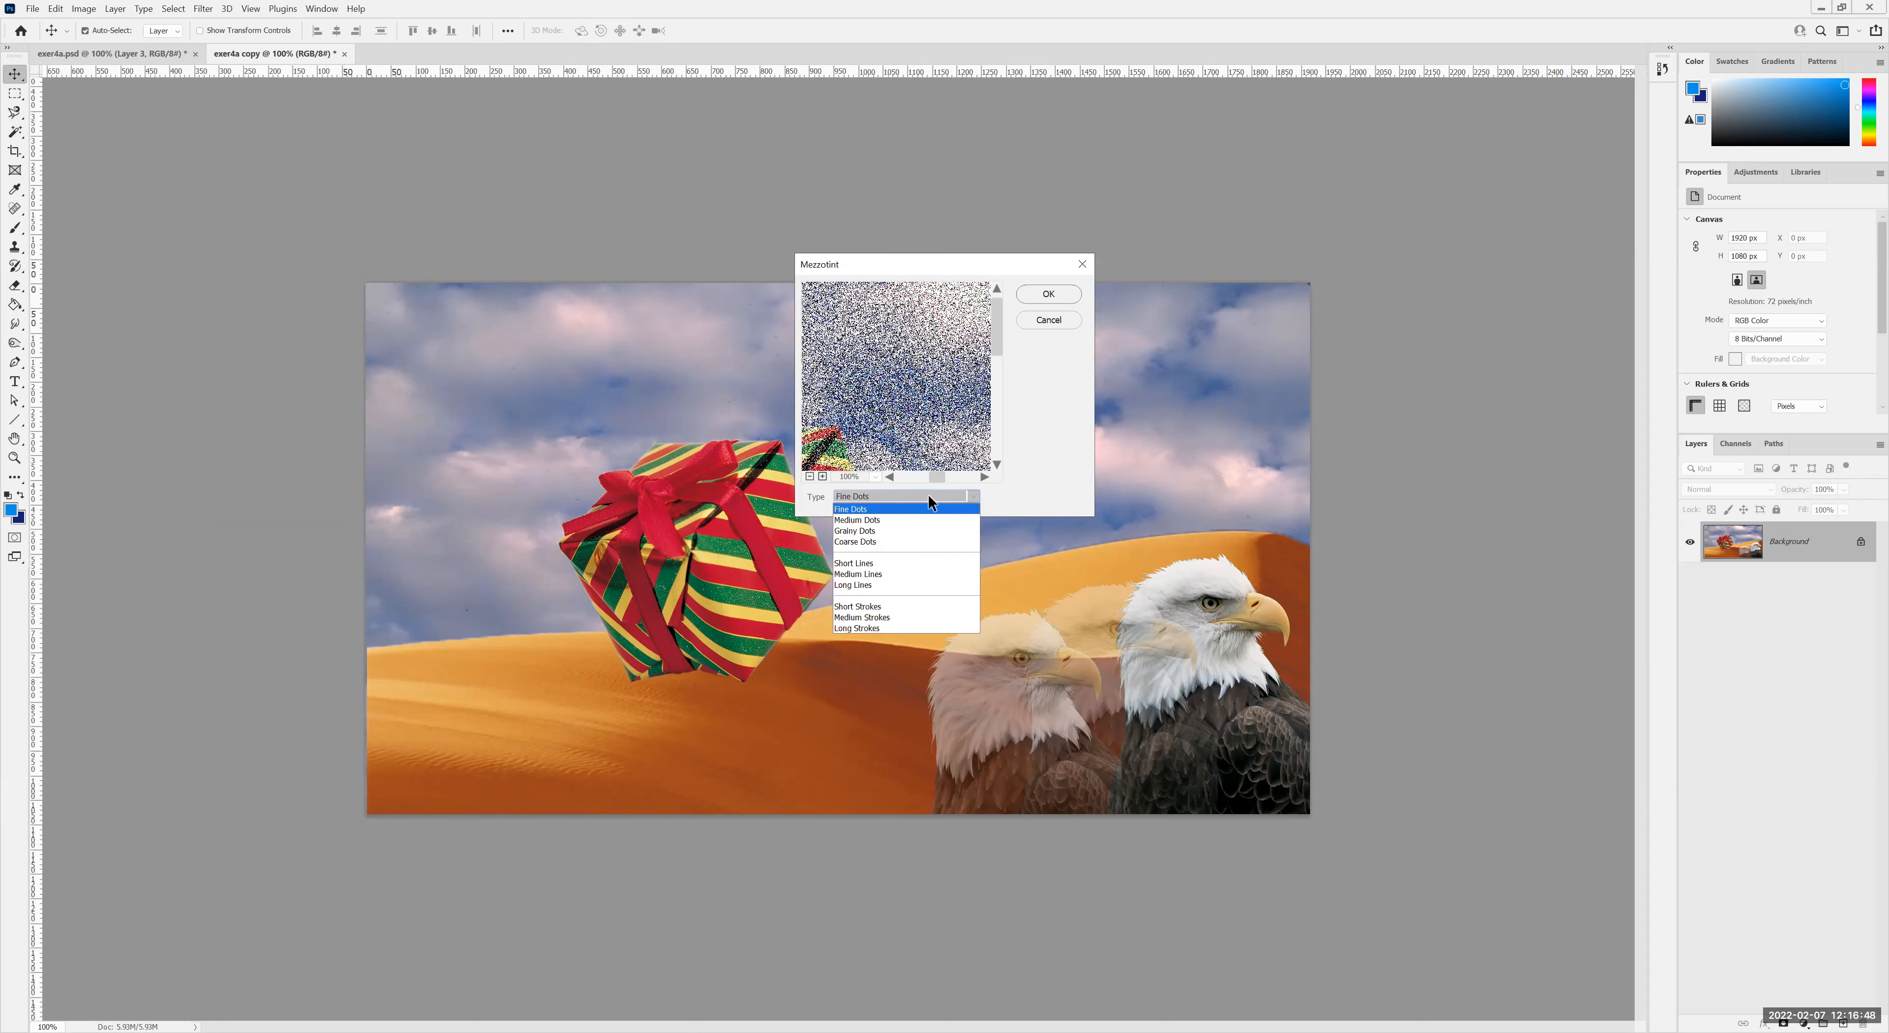
pyautogui.click(906, 529)
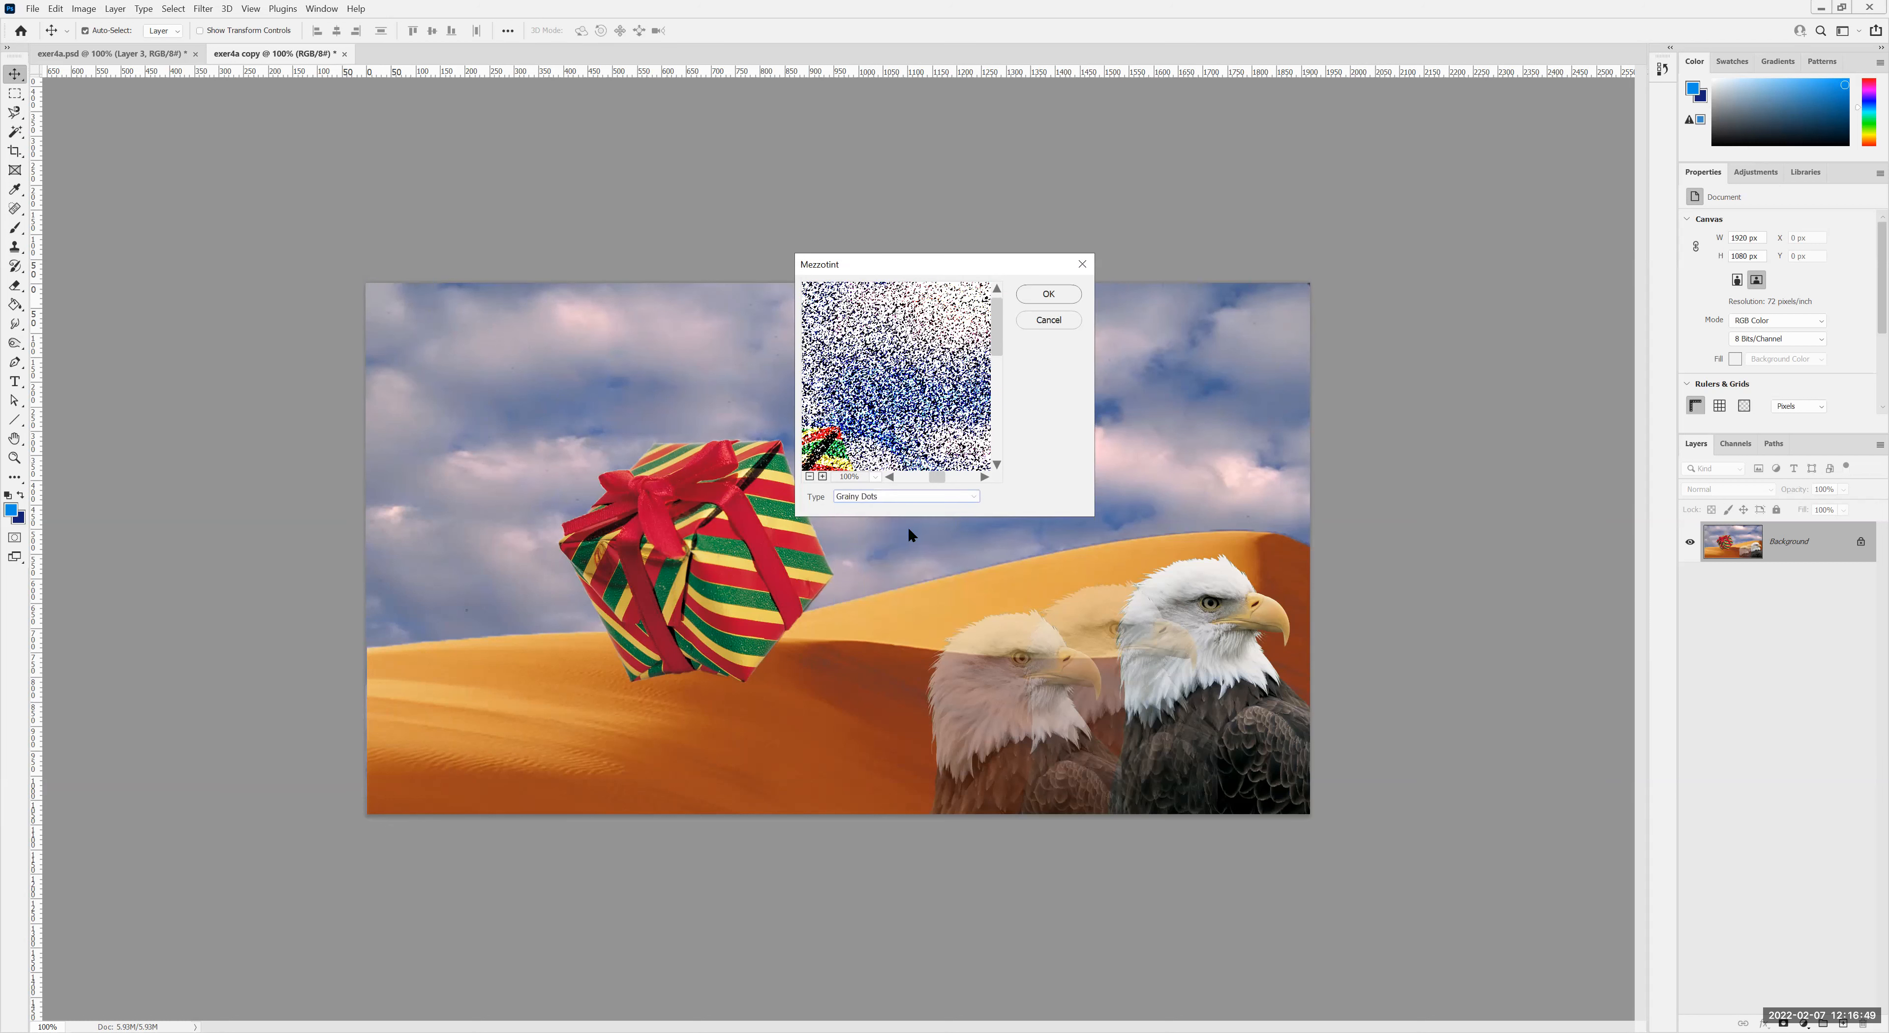
pyautogui.click(901, 498)
pyautogui.click(898, 563)
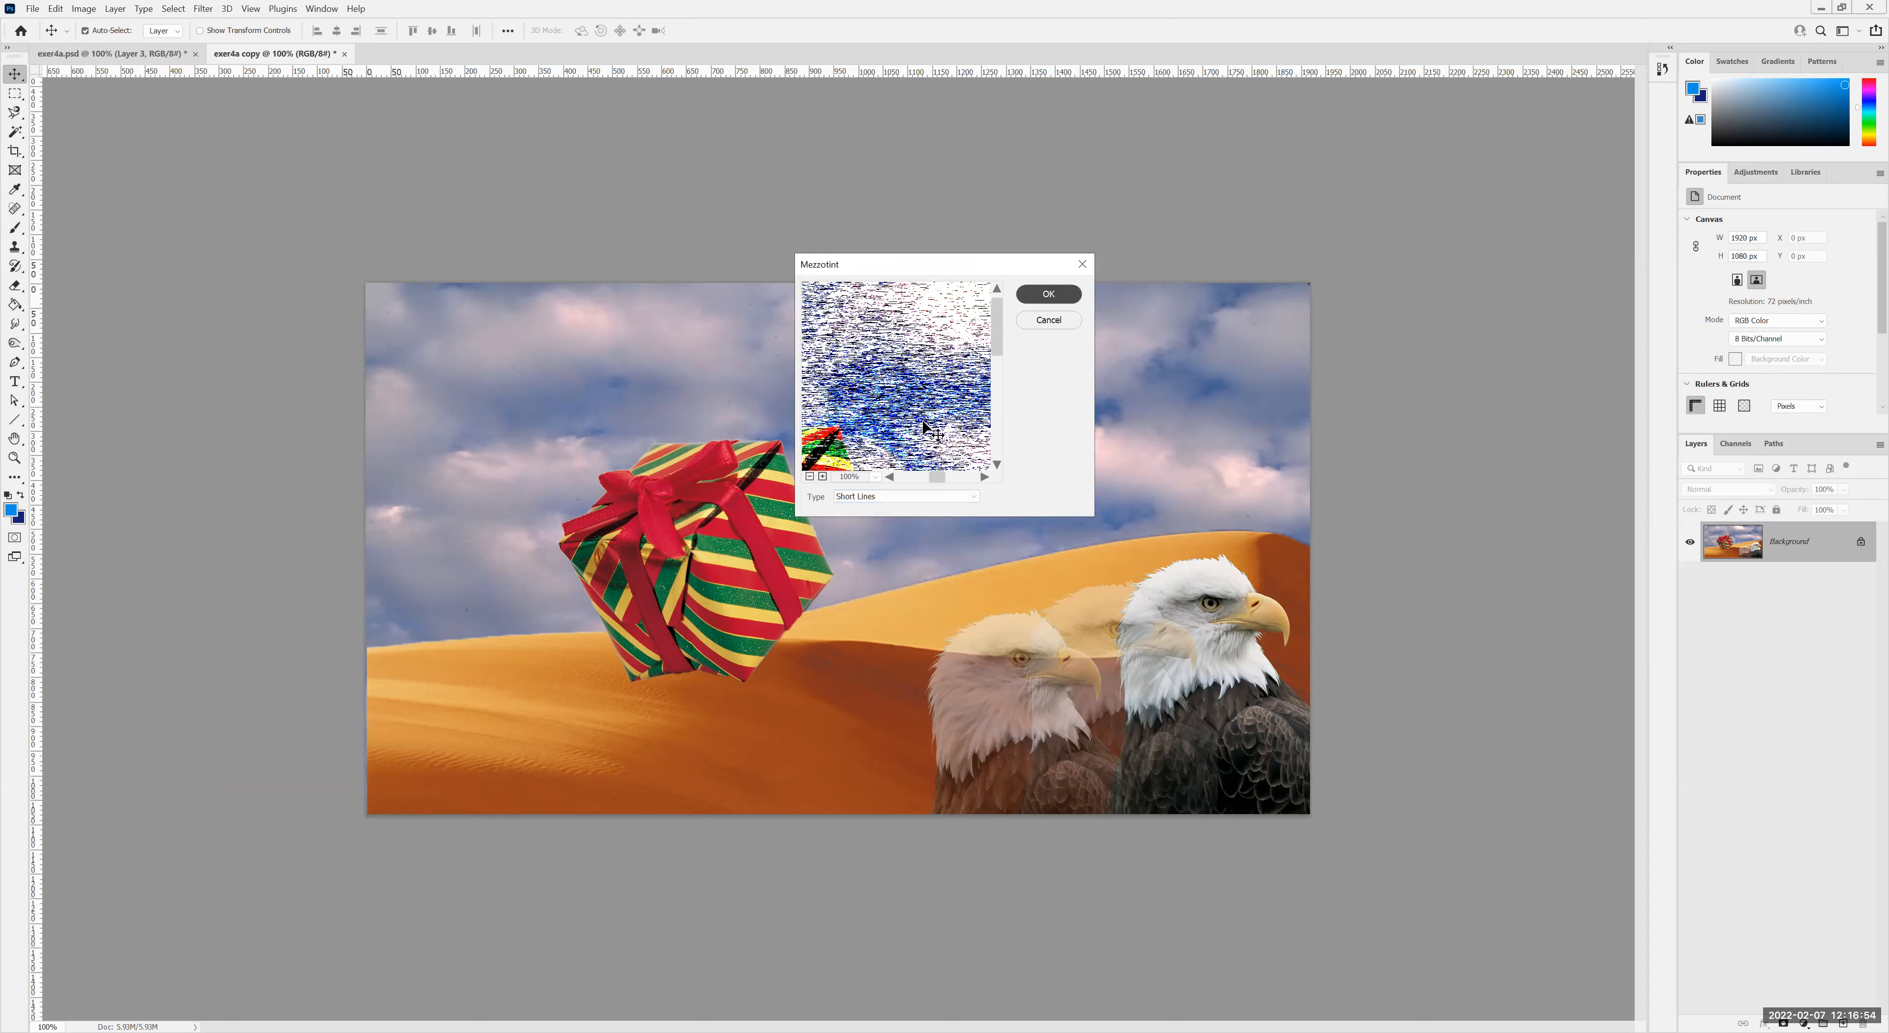
pyautogui.press('Return')
pyautogui.hotkey('ctrl', 'z')
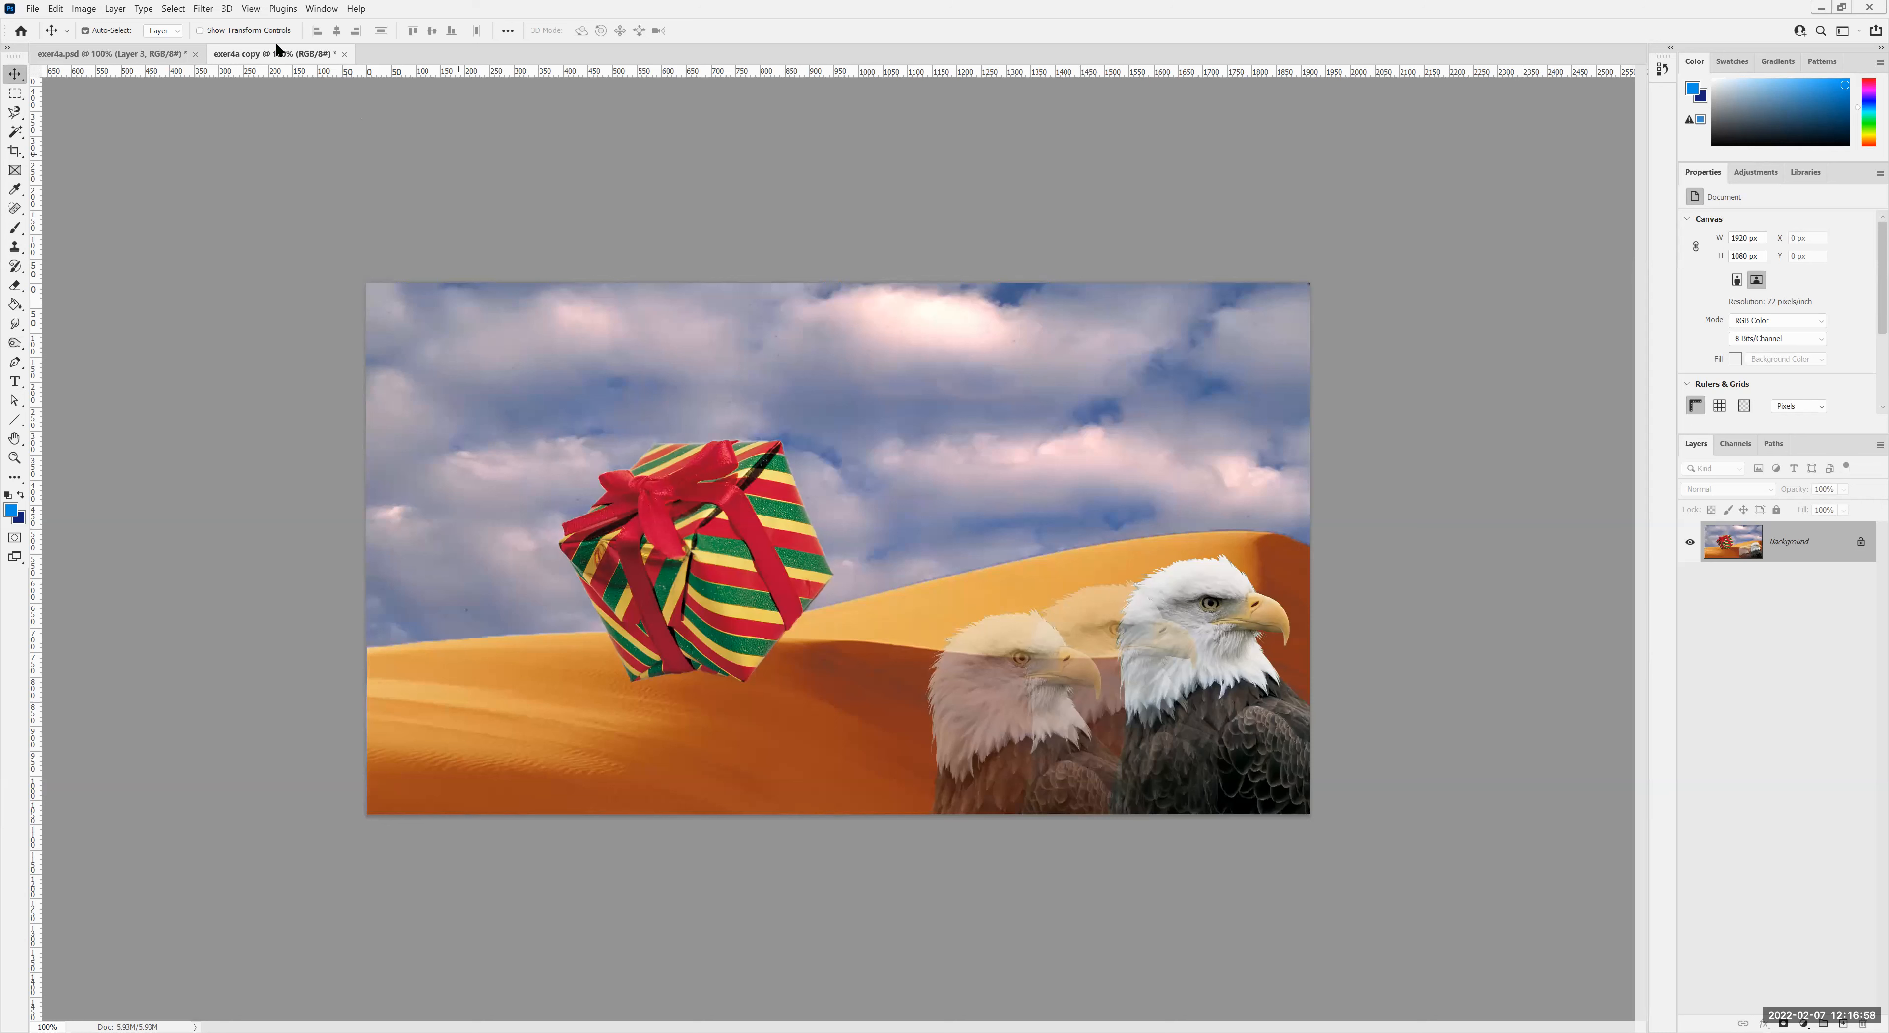
# Step: Reapply the Mezzotint, try fading it at 33% opacity in Linear Burn, Color Dodge and Soft Light modes, cancel the fade and undo the filter
pyautogui.click(203, 9)
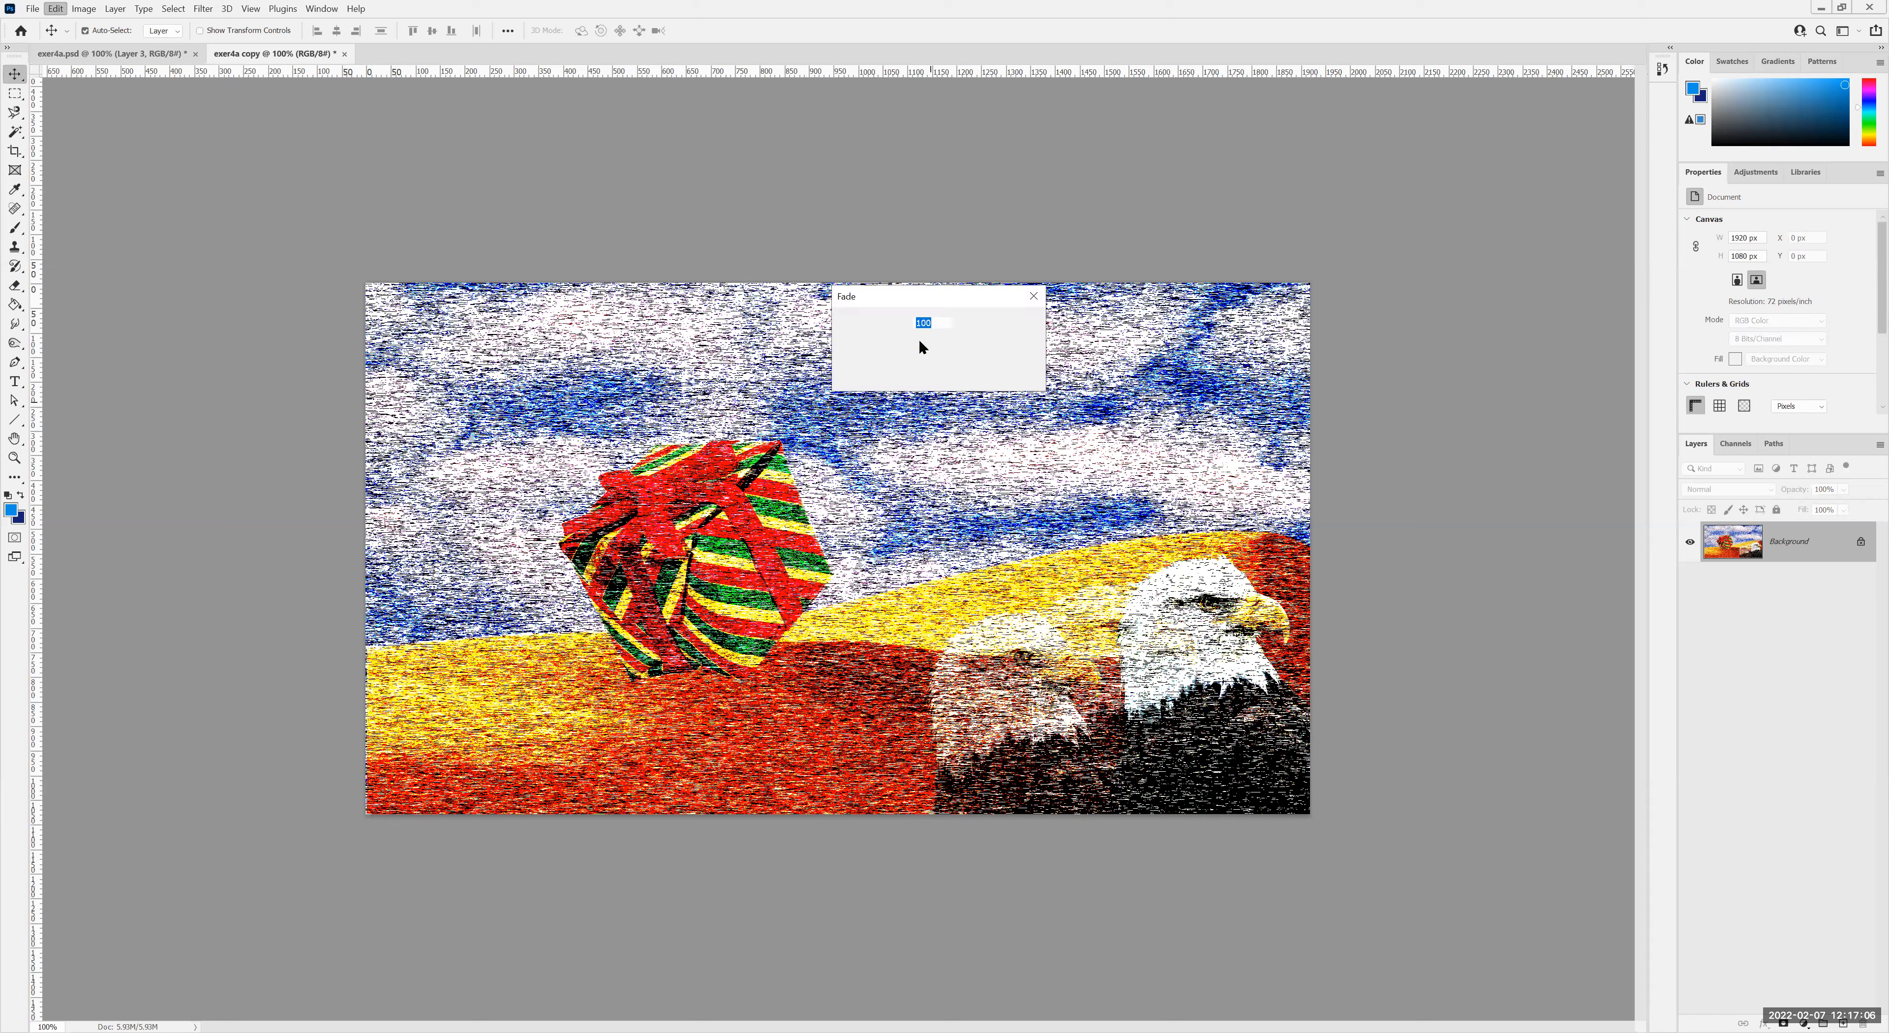
pyautogui.write('65')
pyautogui.click(885, 342)
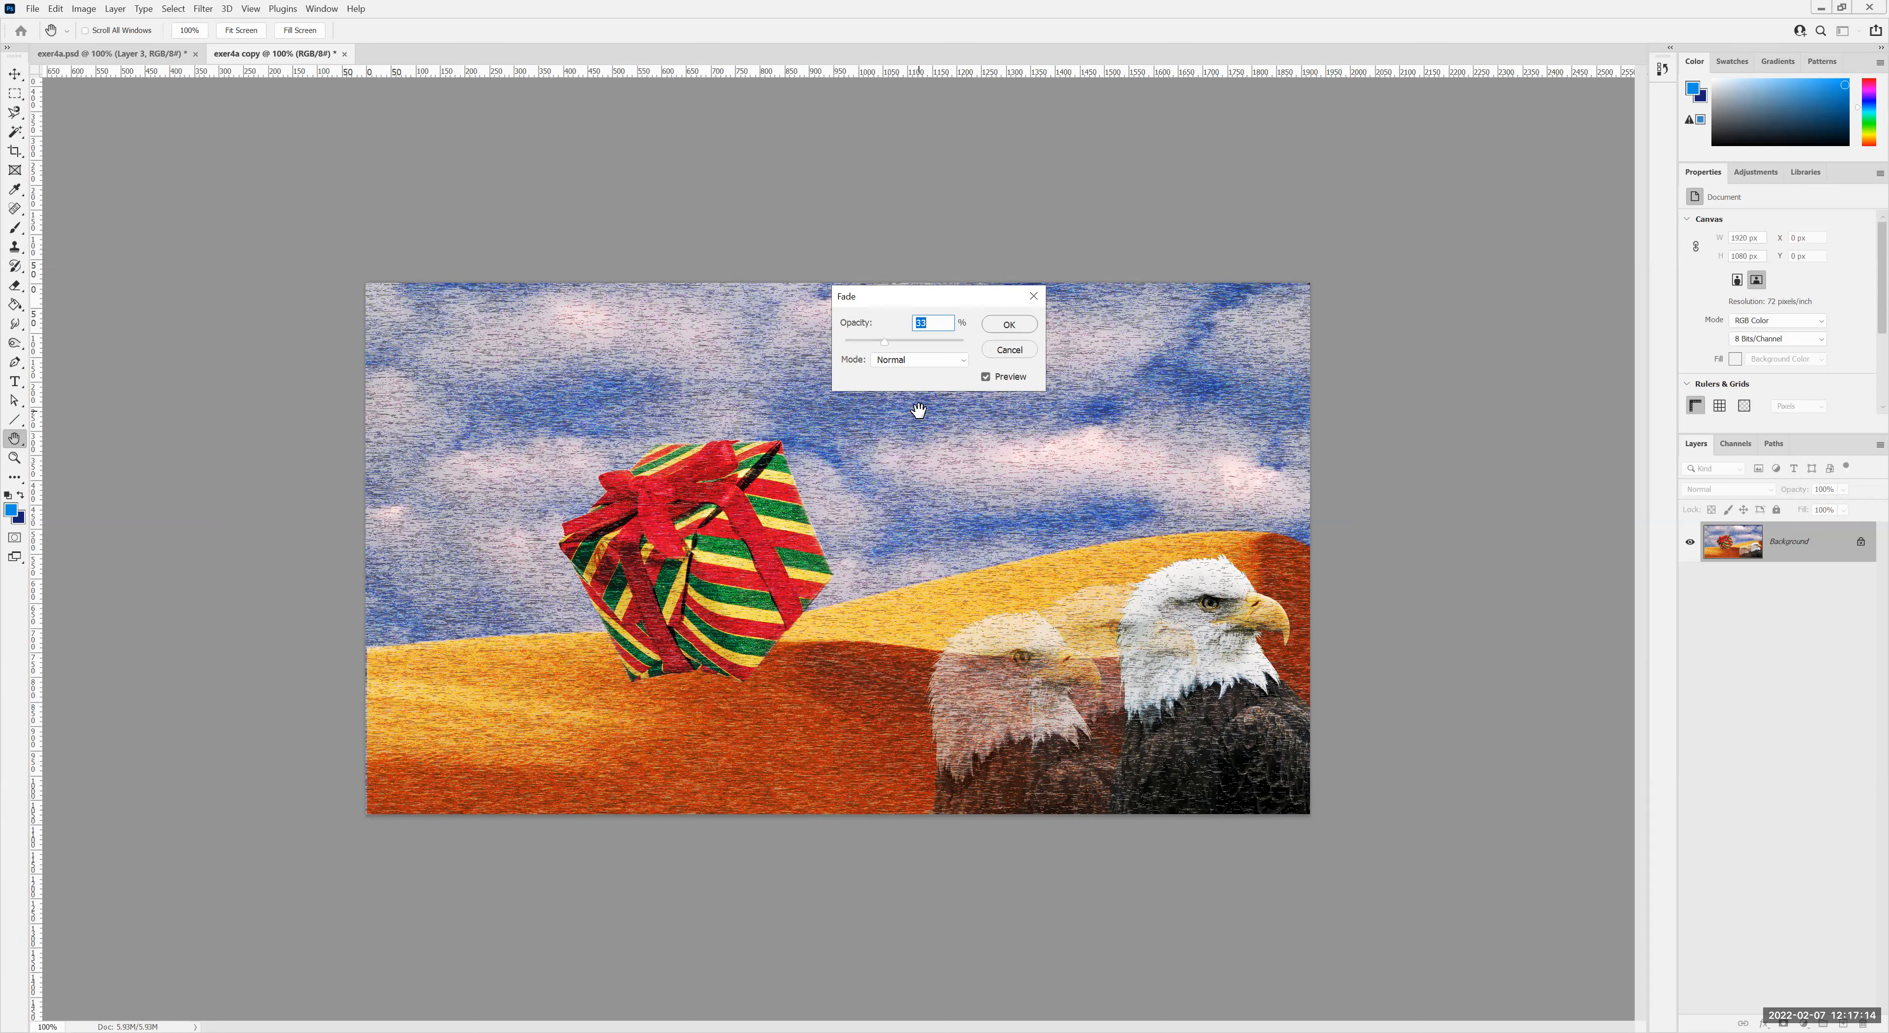
pyautogui.click(904, 359)
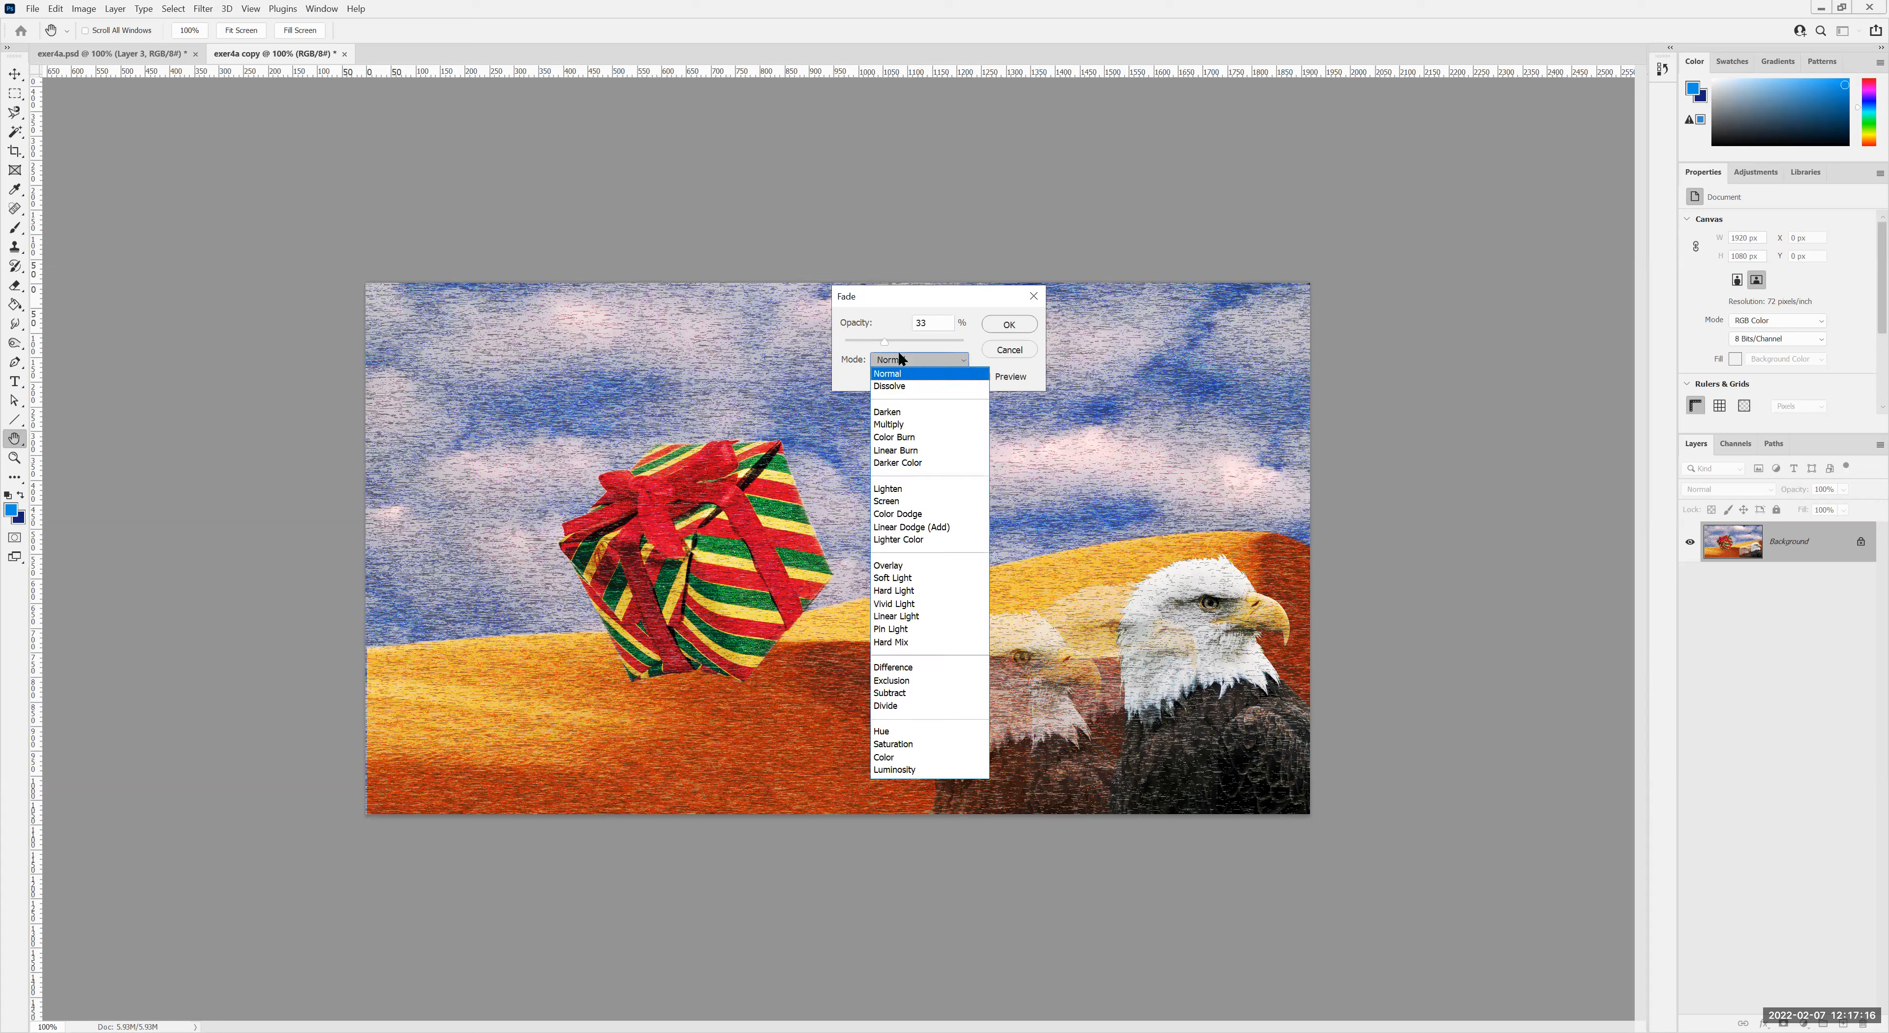
pyautogui.click(883, 369)
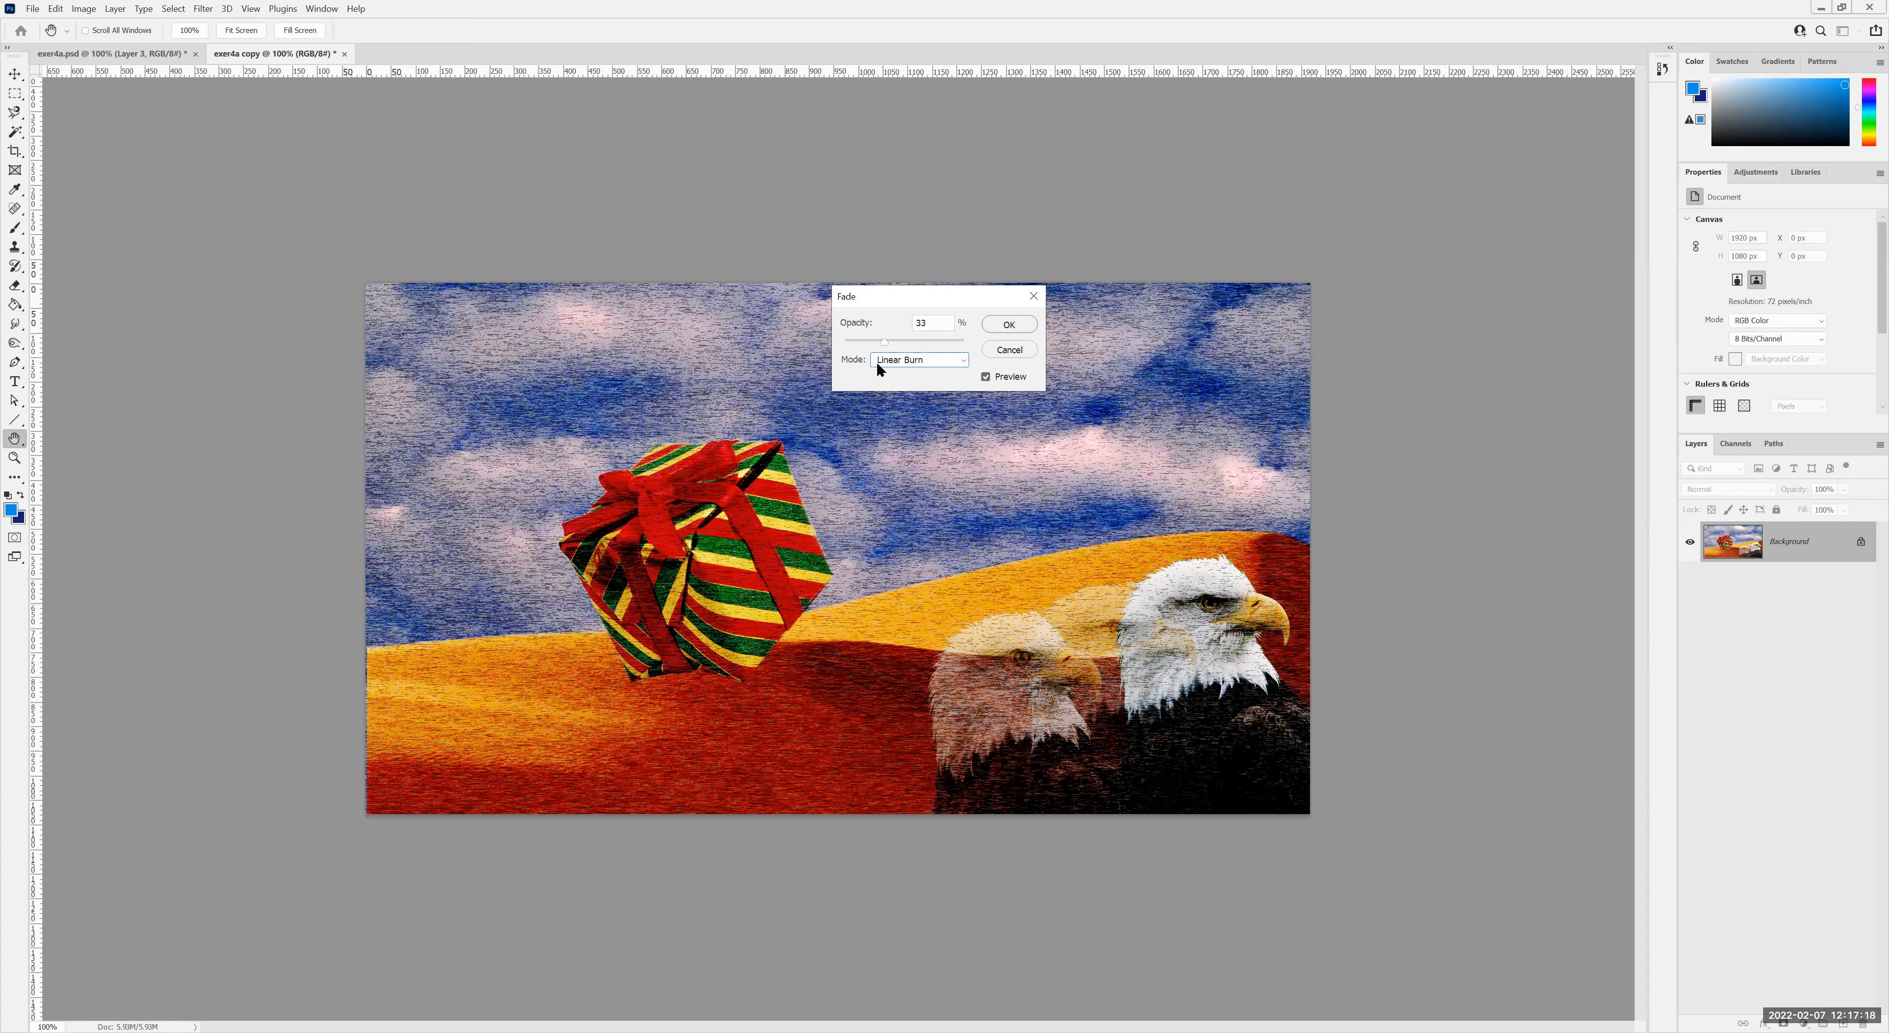
pyautogui.click(883, 367)
pyautogui.click(886, 514)
pyautogui.click(900, 367)
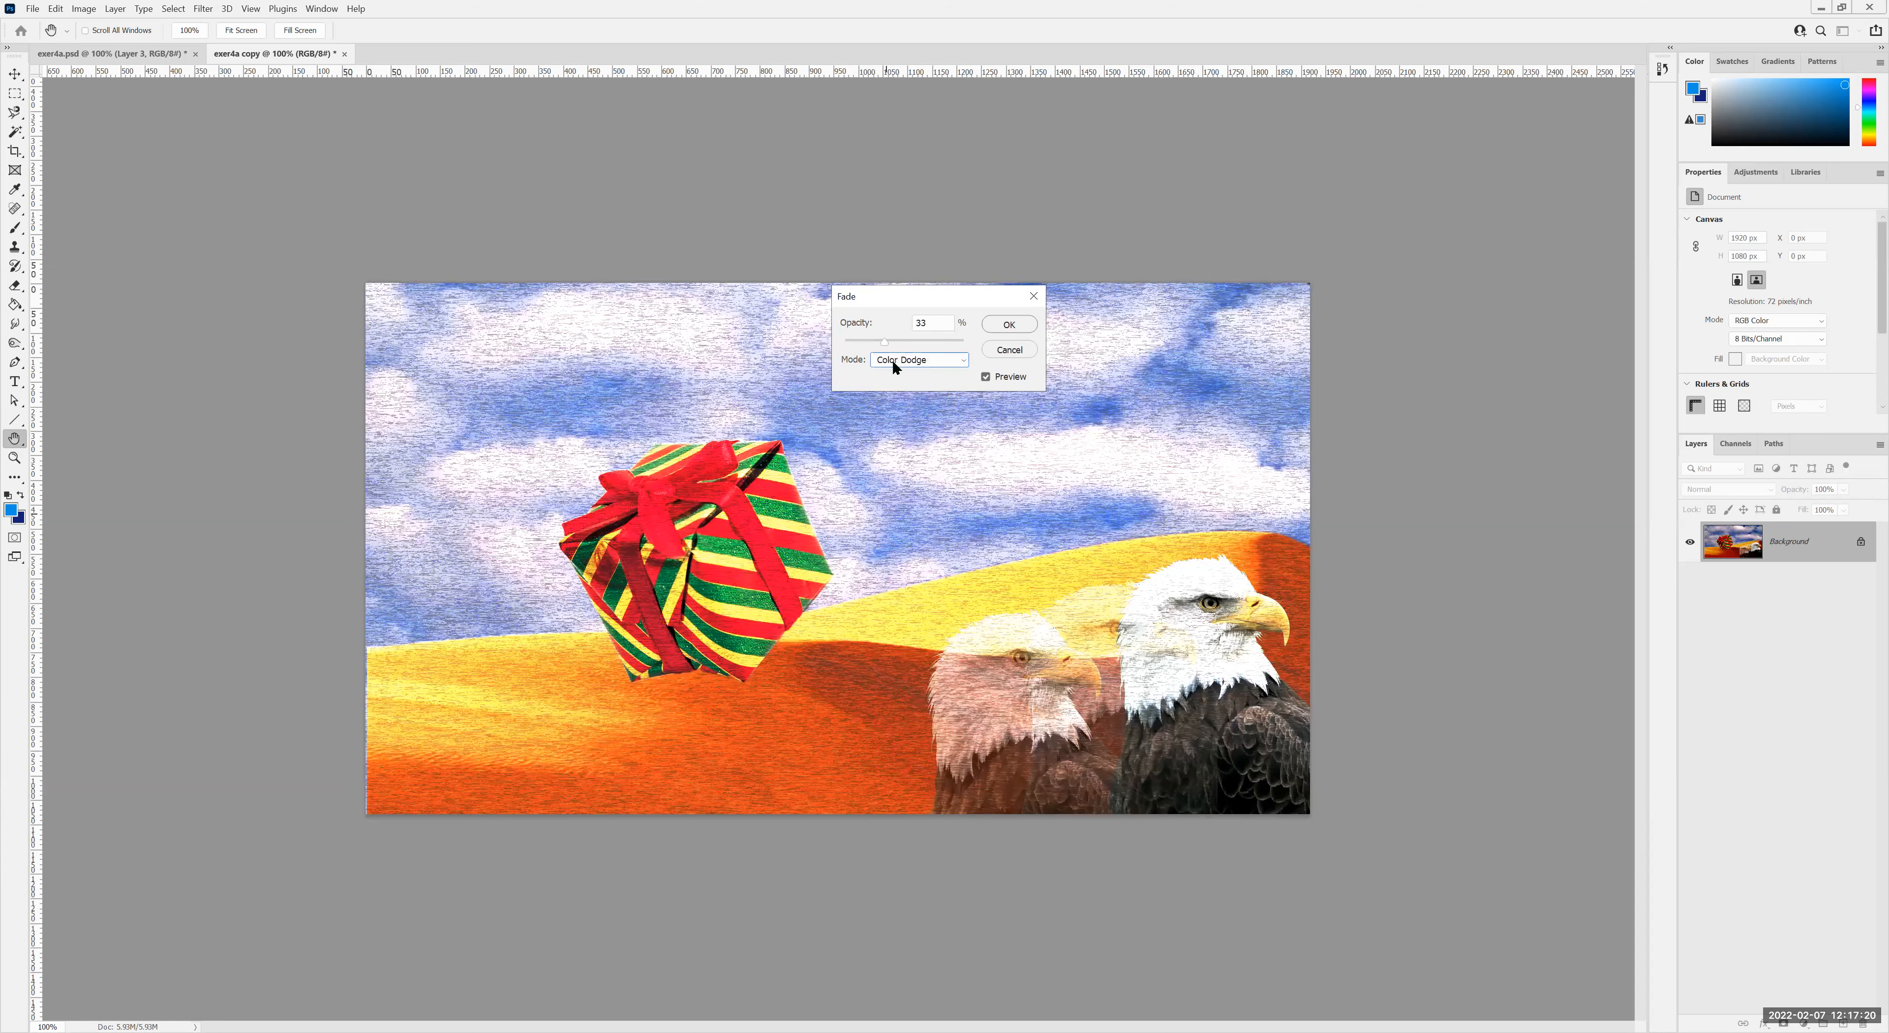
pyautogui.click(890, 578)
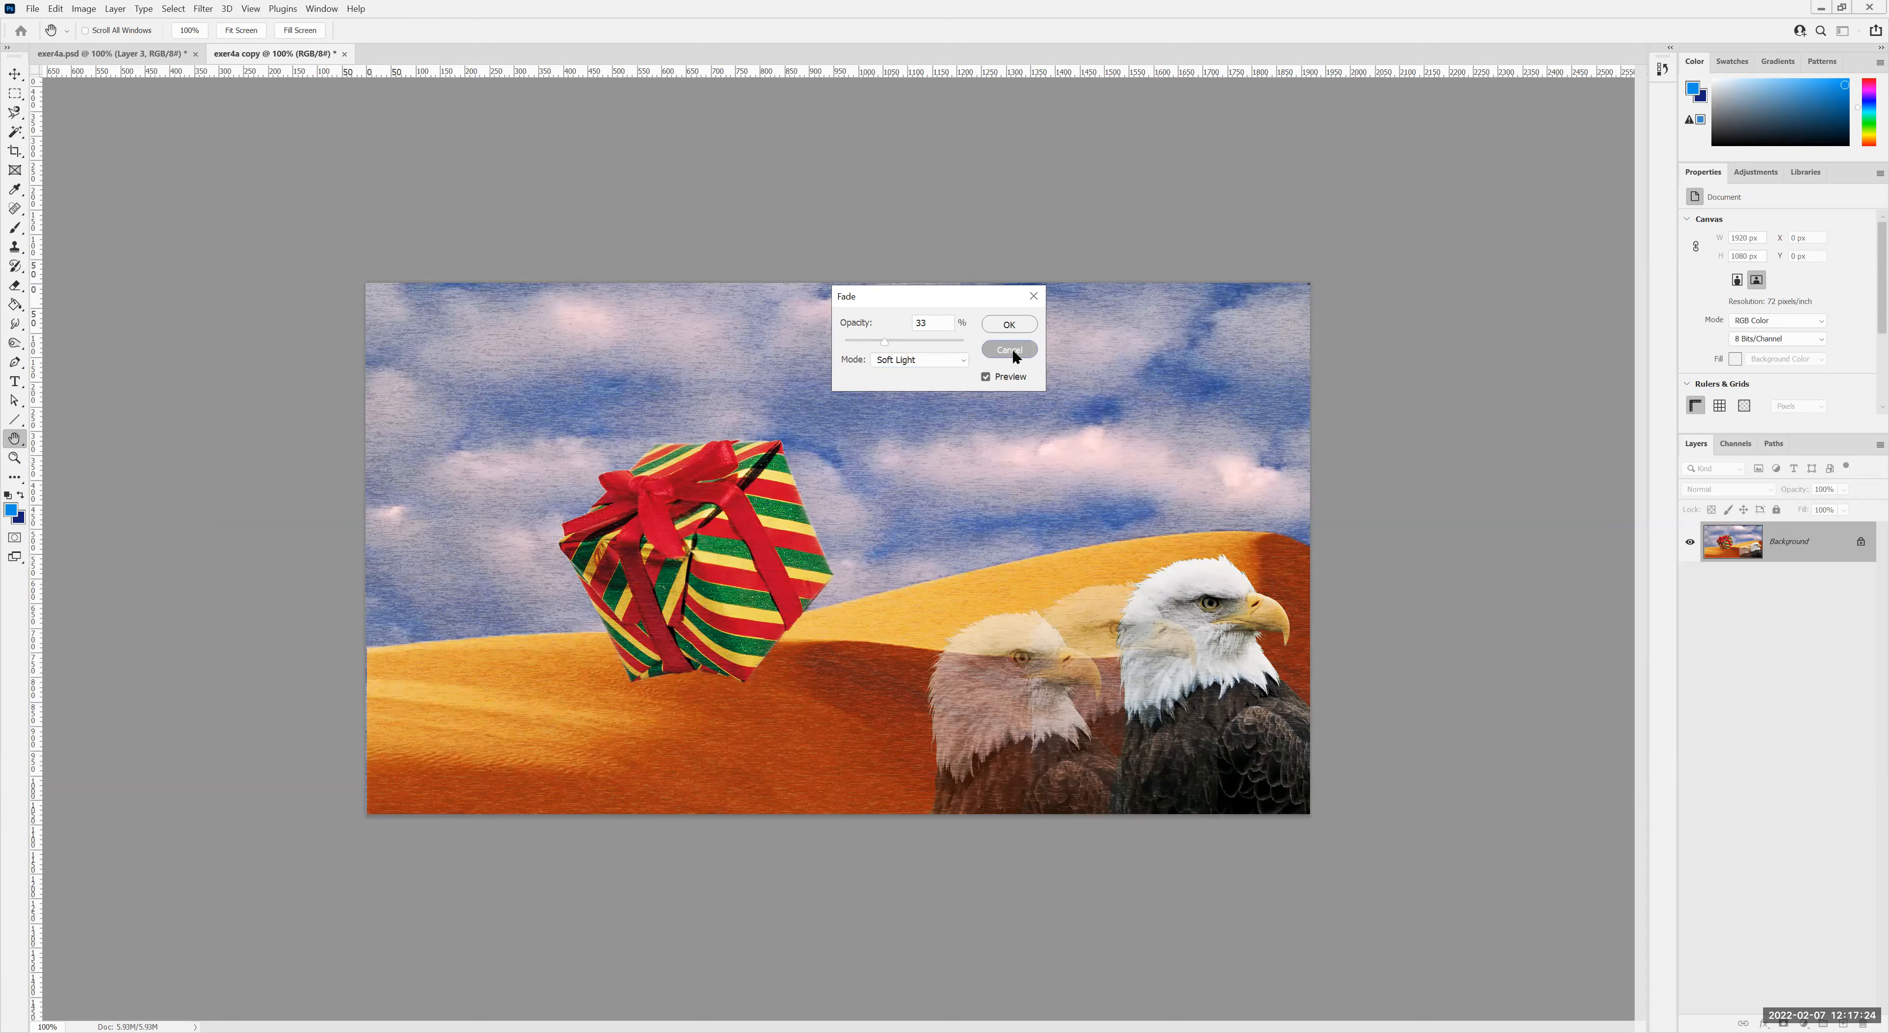
pyautogui.press('Escape')
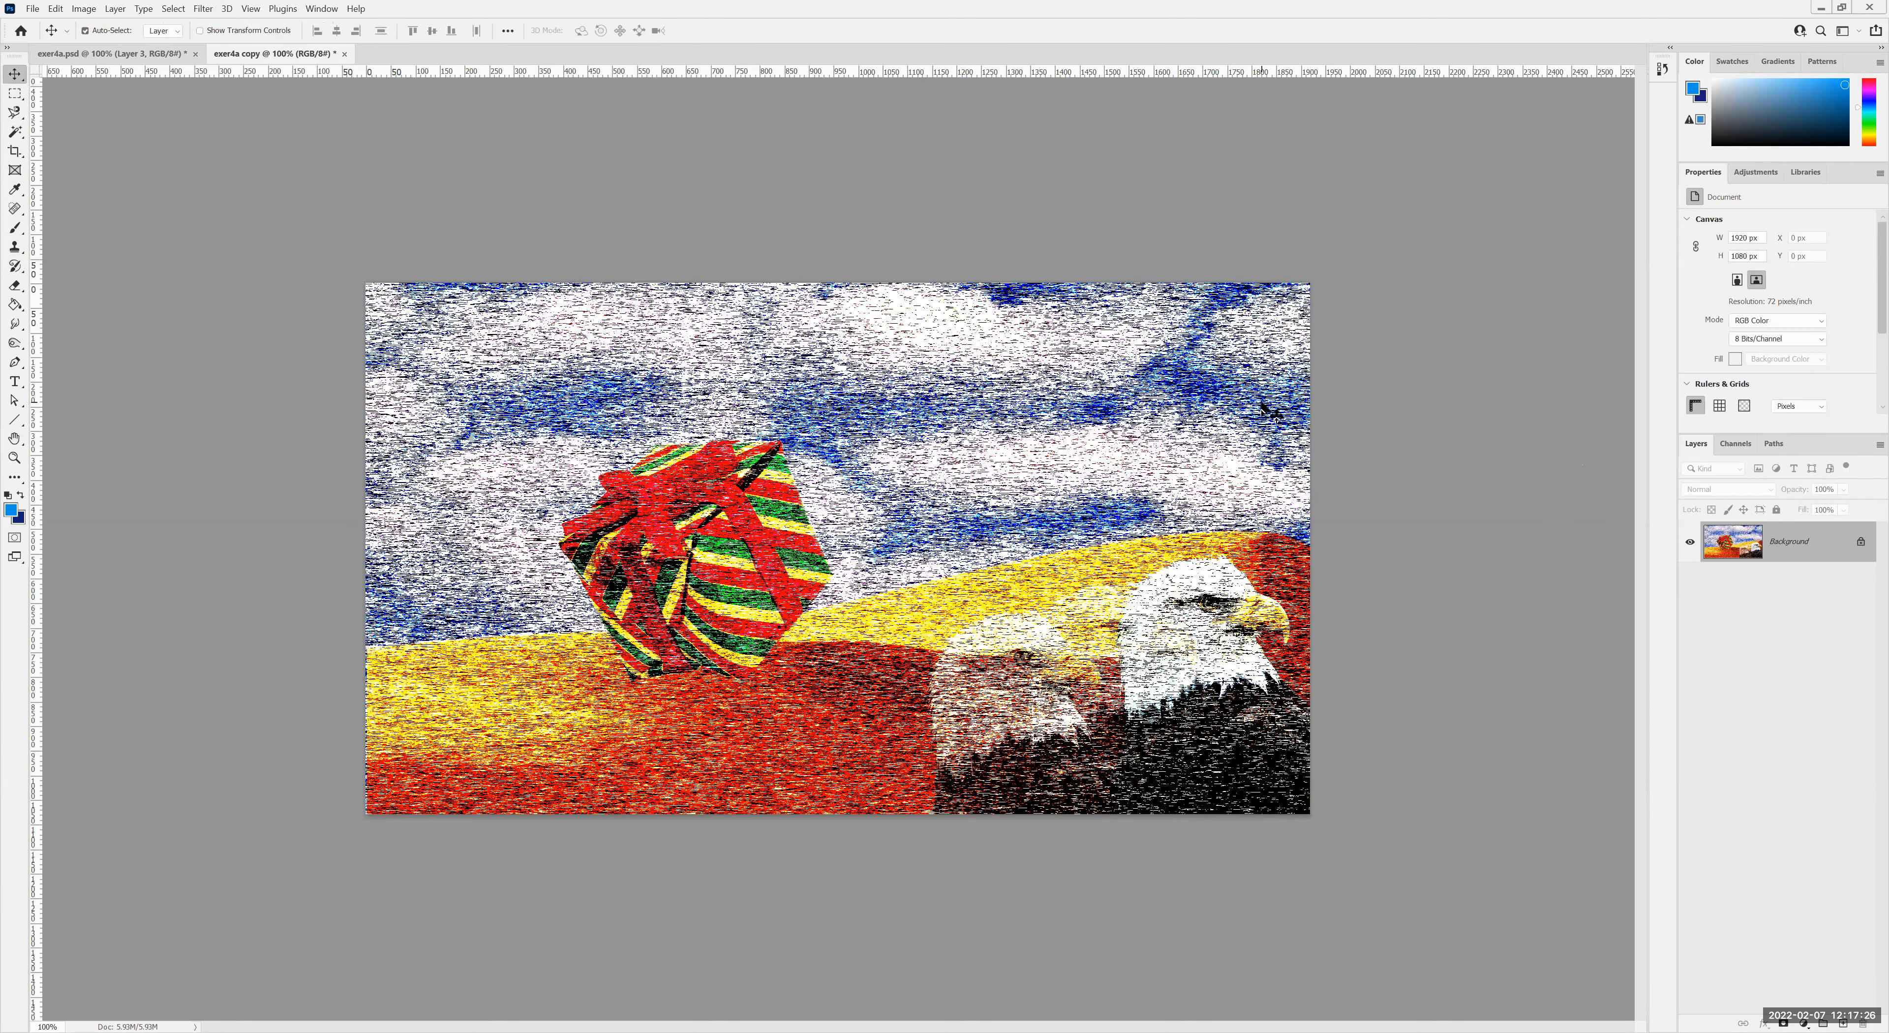
pyautogui.click(55, 9)
pyautogui.click(81, 26)
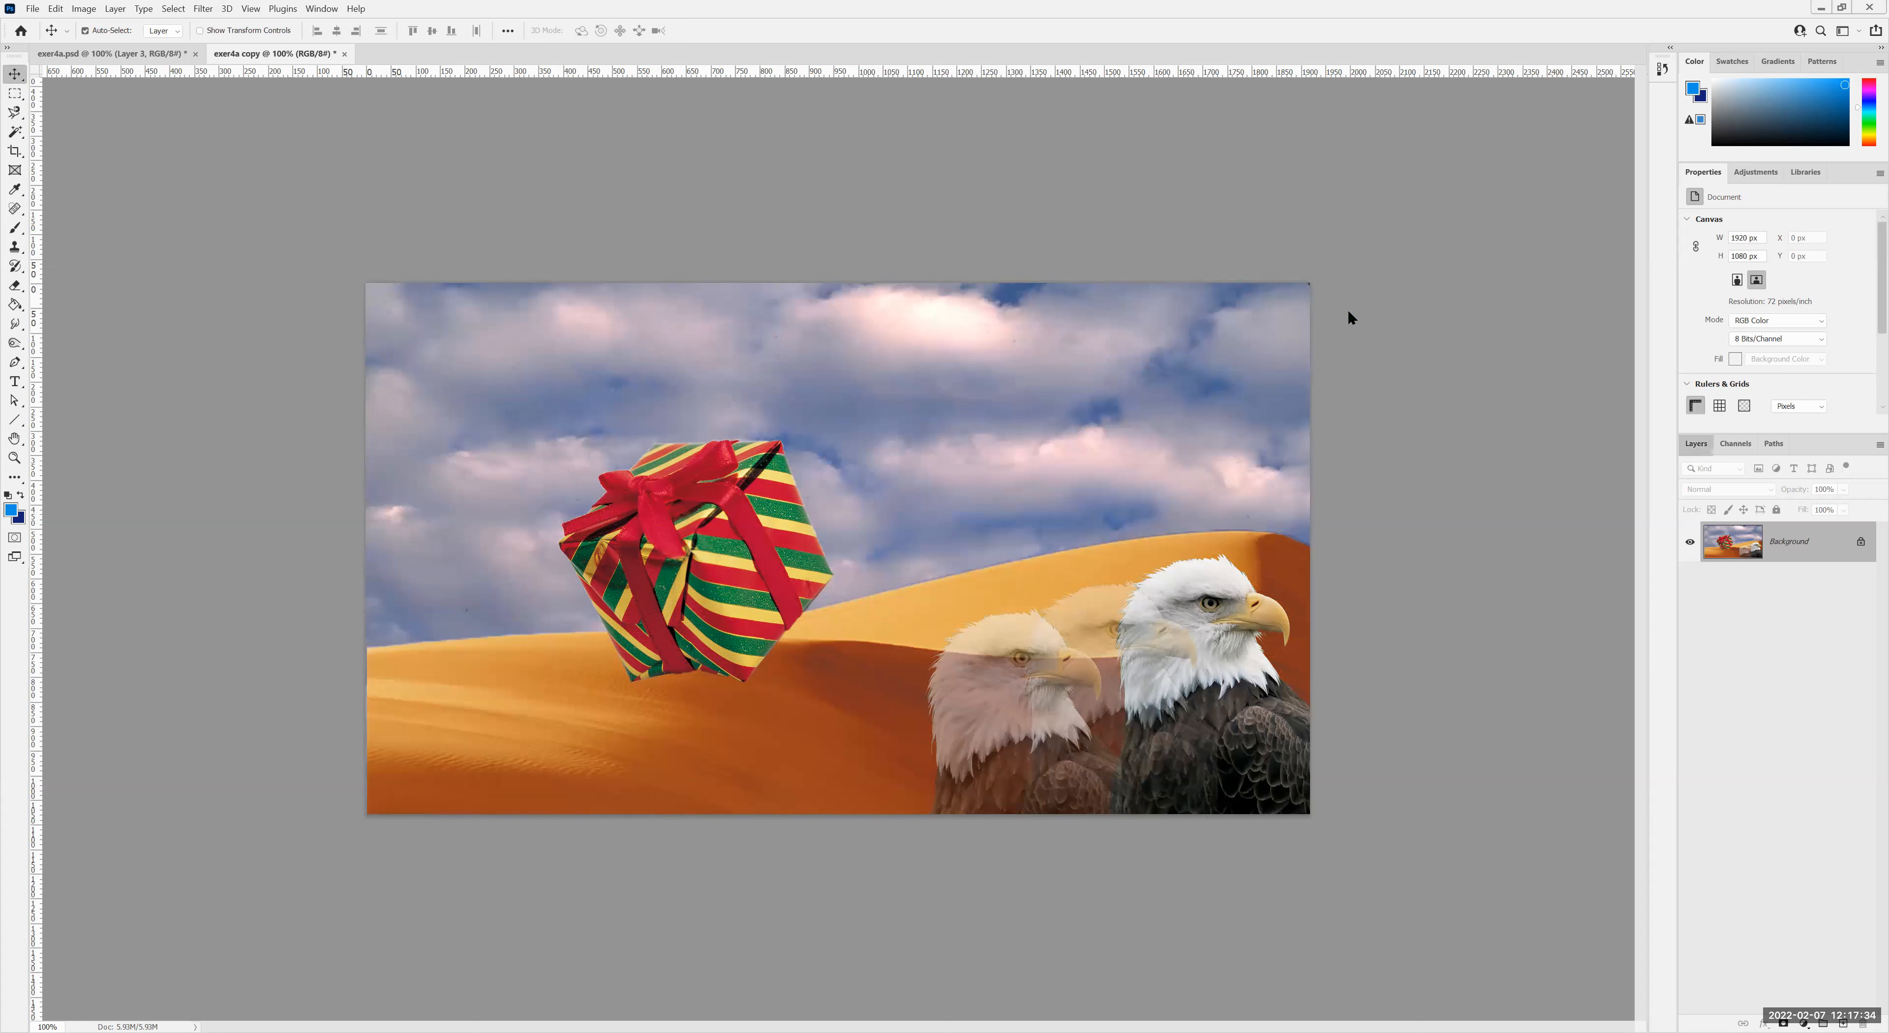
# Step: Detach the Layers panel as a floating panel beside the image and make it taller
pyautogui.moveTo(1347, 309); pyautogui.dragTo(1348, 301)
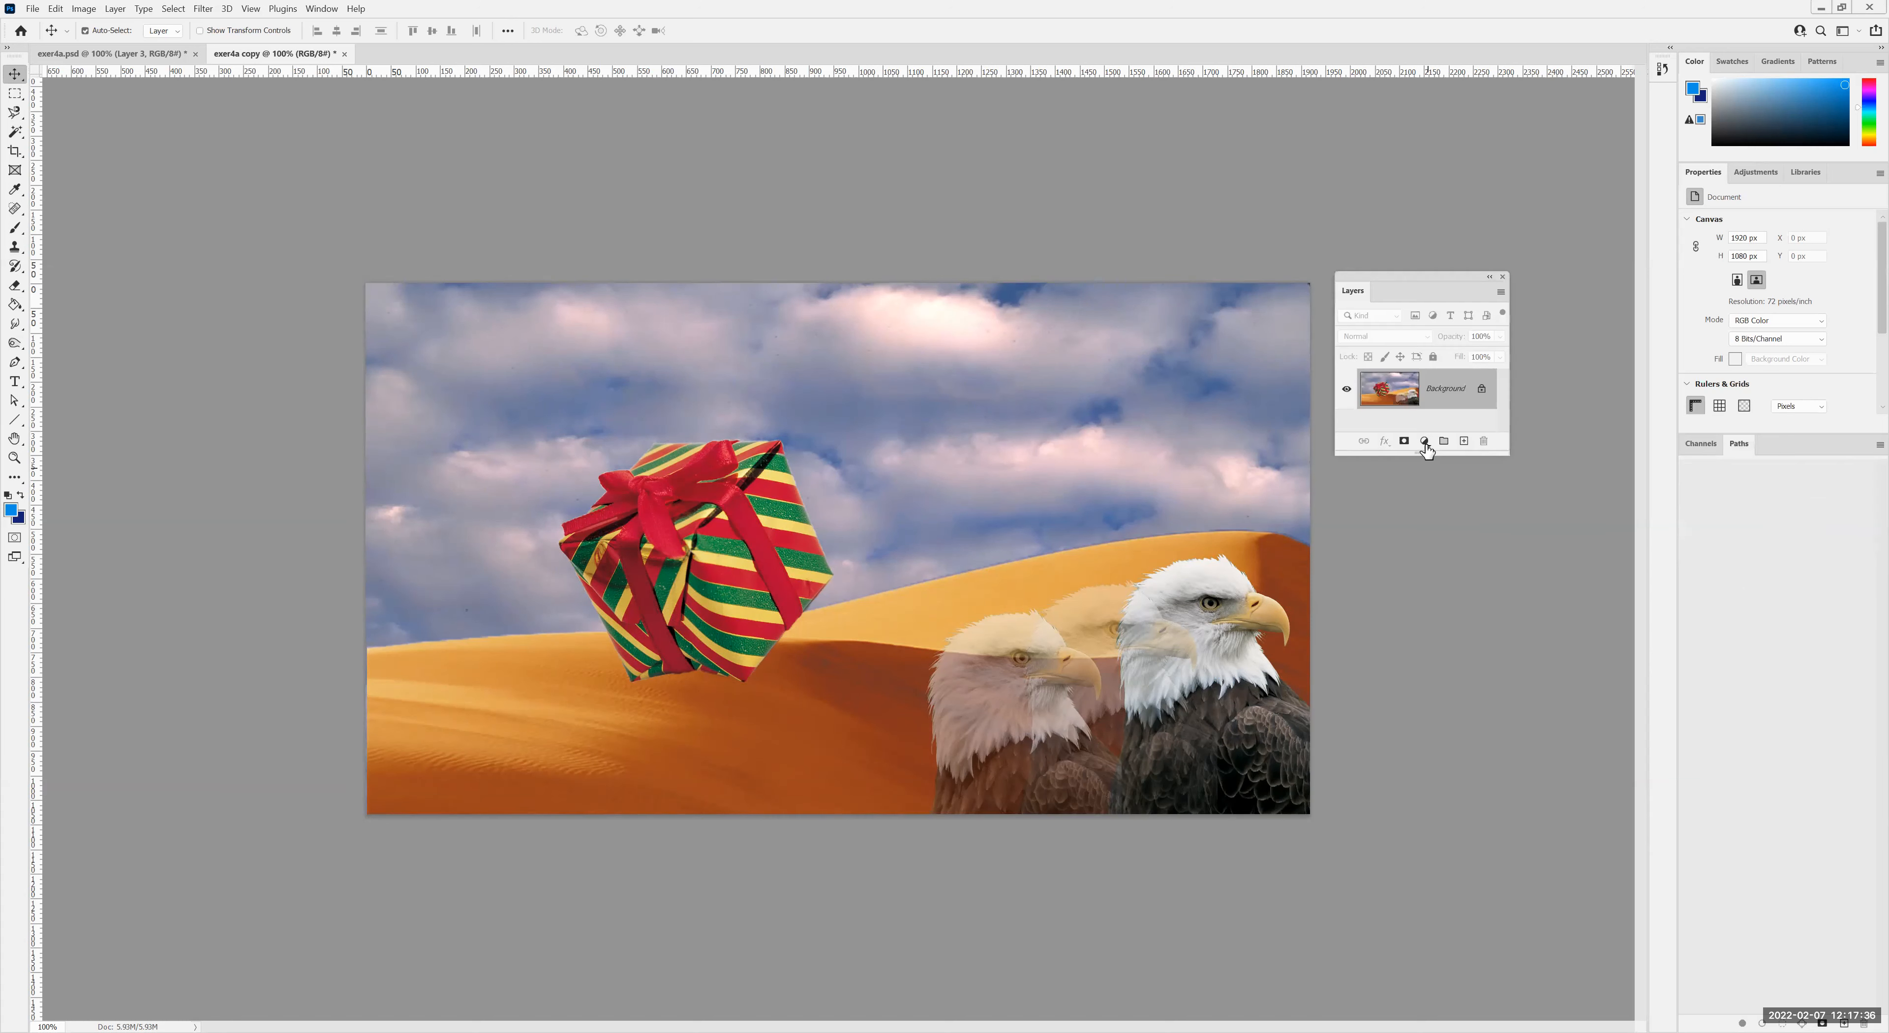
pyautogui.moveTo(1424, 452); pyautogui.dragTo(1424, 611)
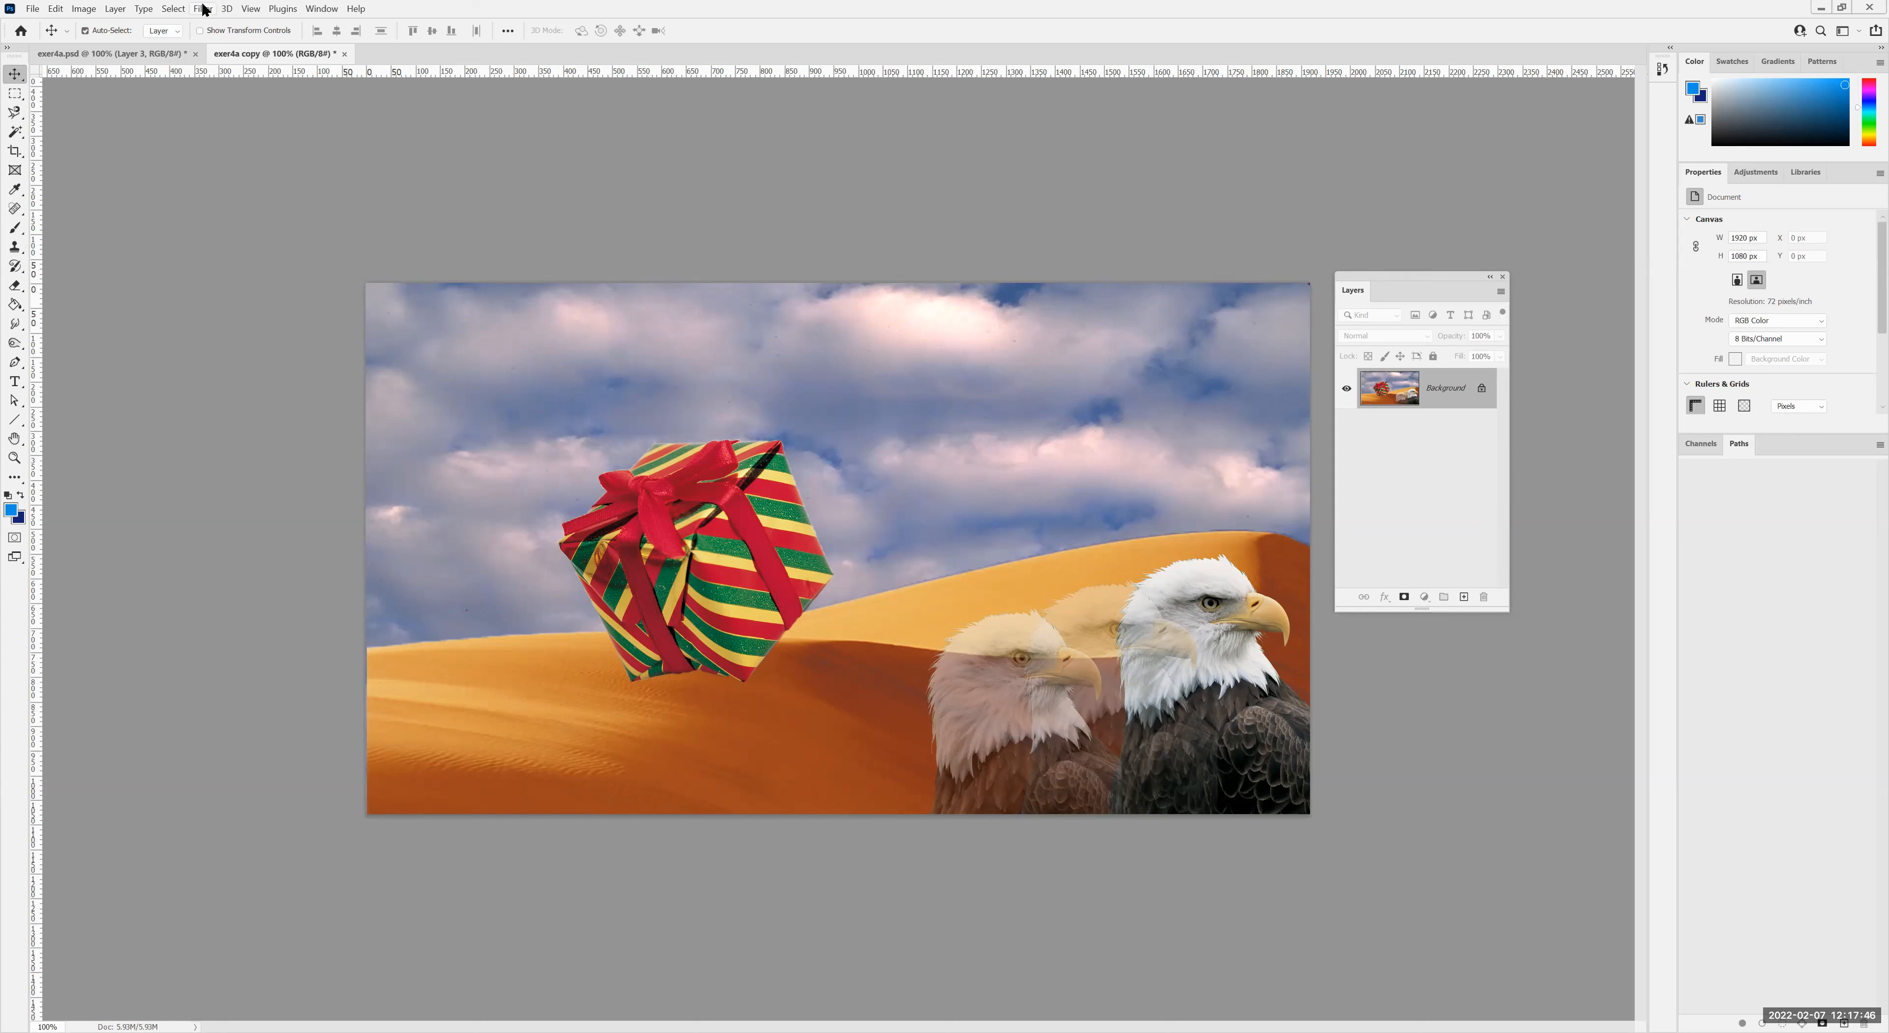
# Step: Copy the entire flattened image, paste it as a new layer, and delete that layer
pyautogui.hotkey('ctrl', 'a')
pyautogui.click(52, 13)
pyautogui.click(63, 101)
pyautogui.click(58, 10)
pyautogui.click(72, 140)
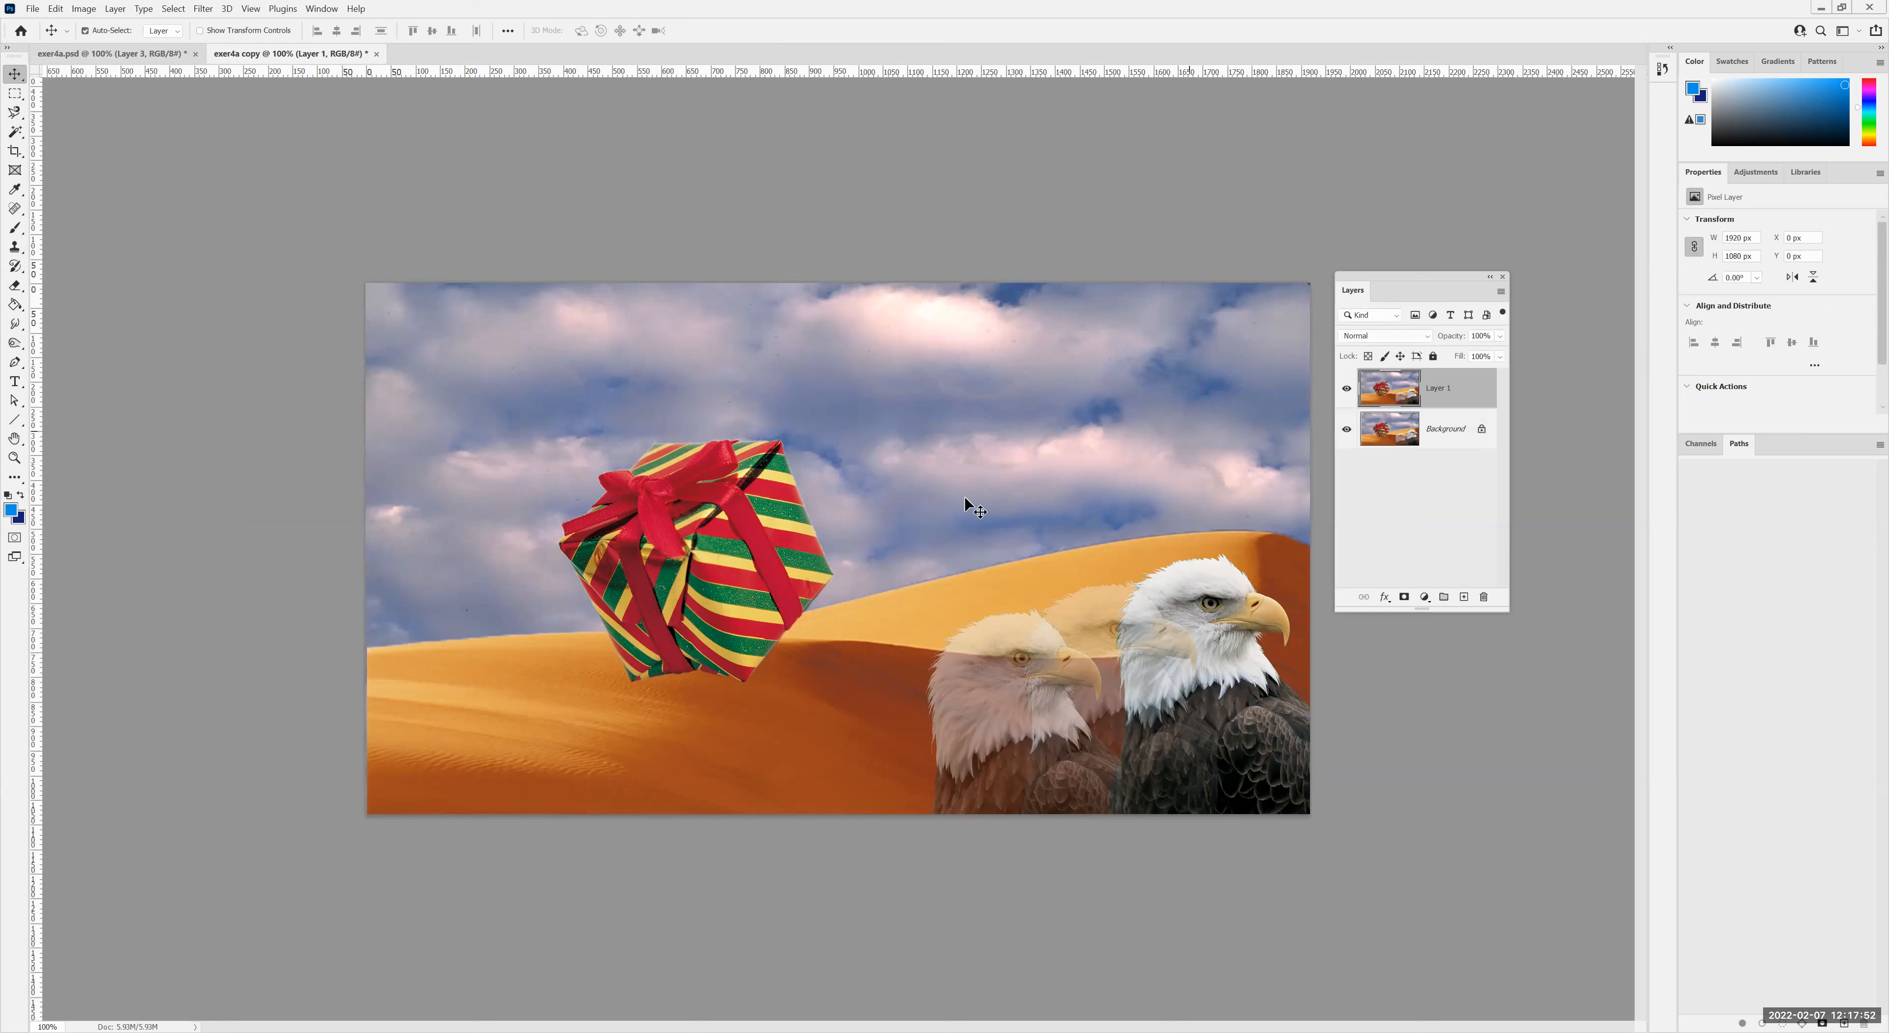
pyautogui.moveTo(1430, 384); pyautogui.dragTo(1484, 597)
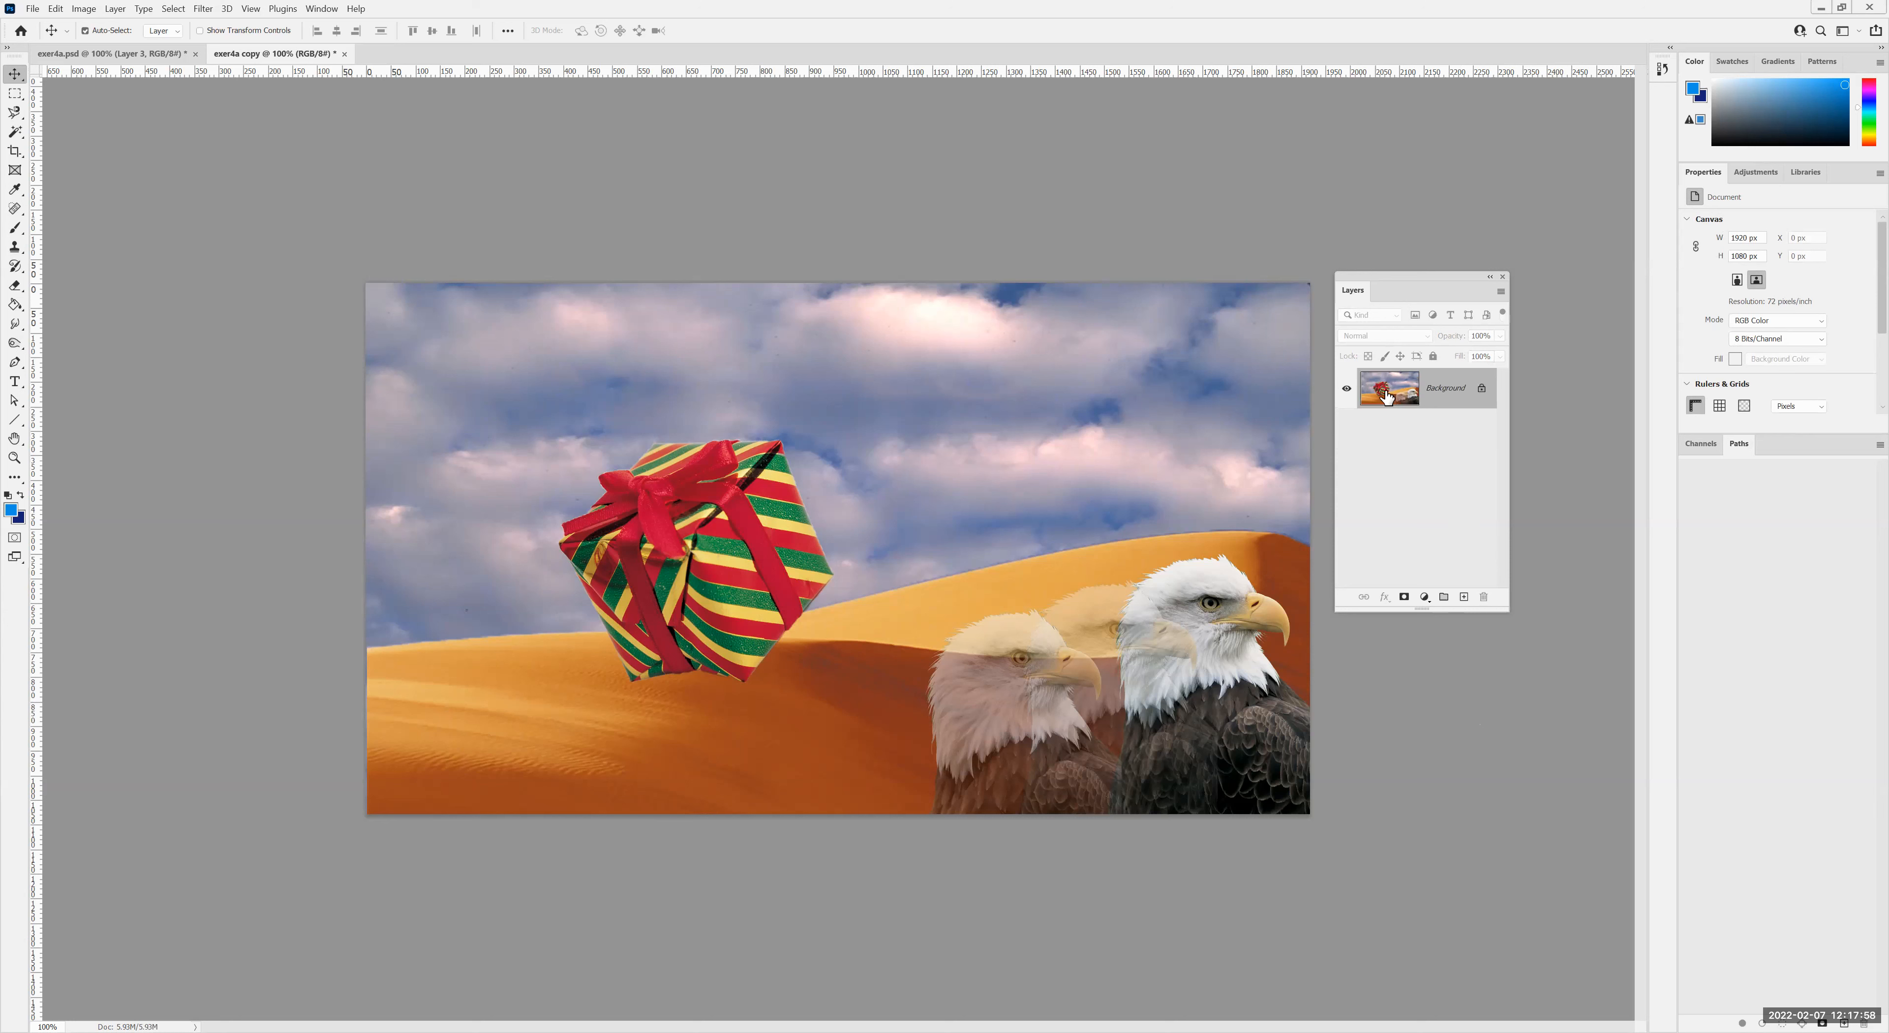
# Step: Duplicate the Background layer, undo that copy, and copy the background onto a new layer again
pyautogui.moveTo(1386, 390); pyautogui.dragTo(1464, 597)
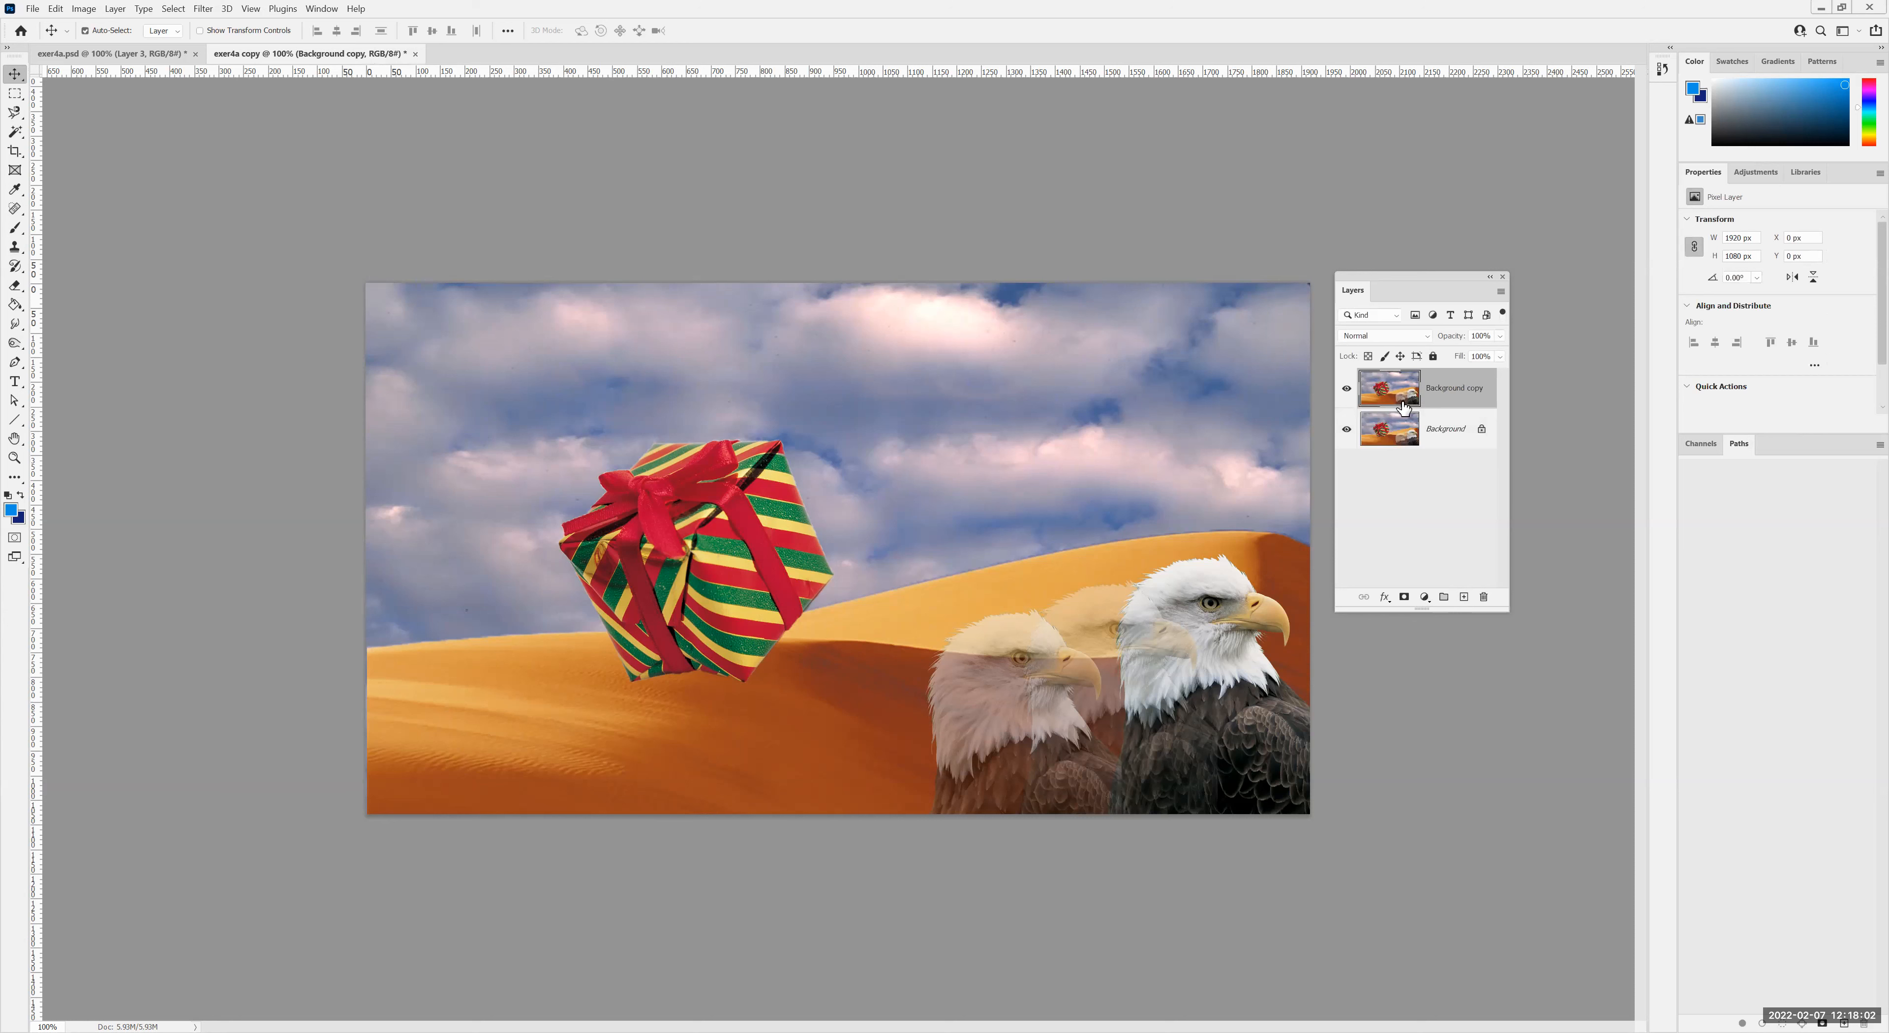
pyautogui.hotkey('ctrl', 'z')
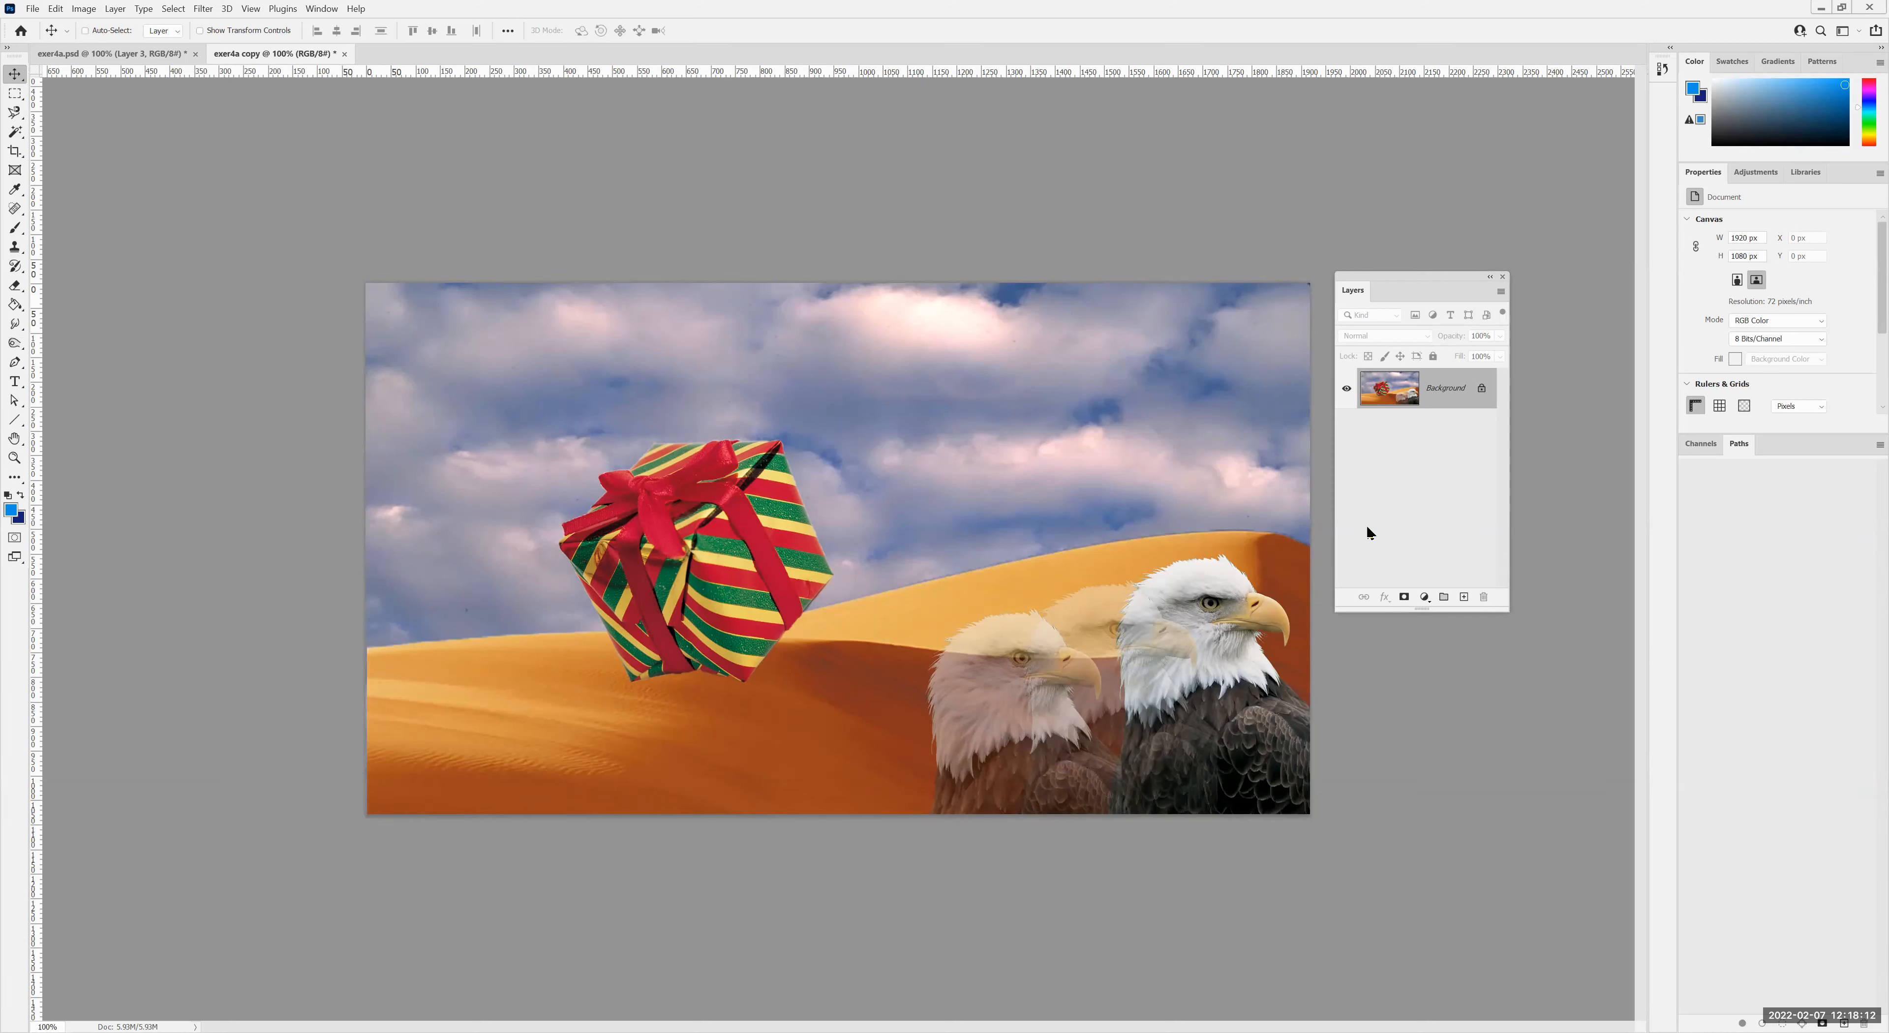
pyautogui.hotkey('ctrl', 'j')
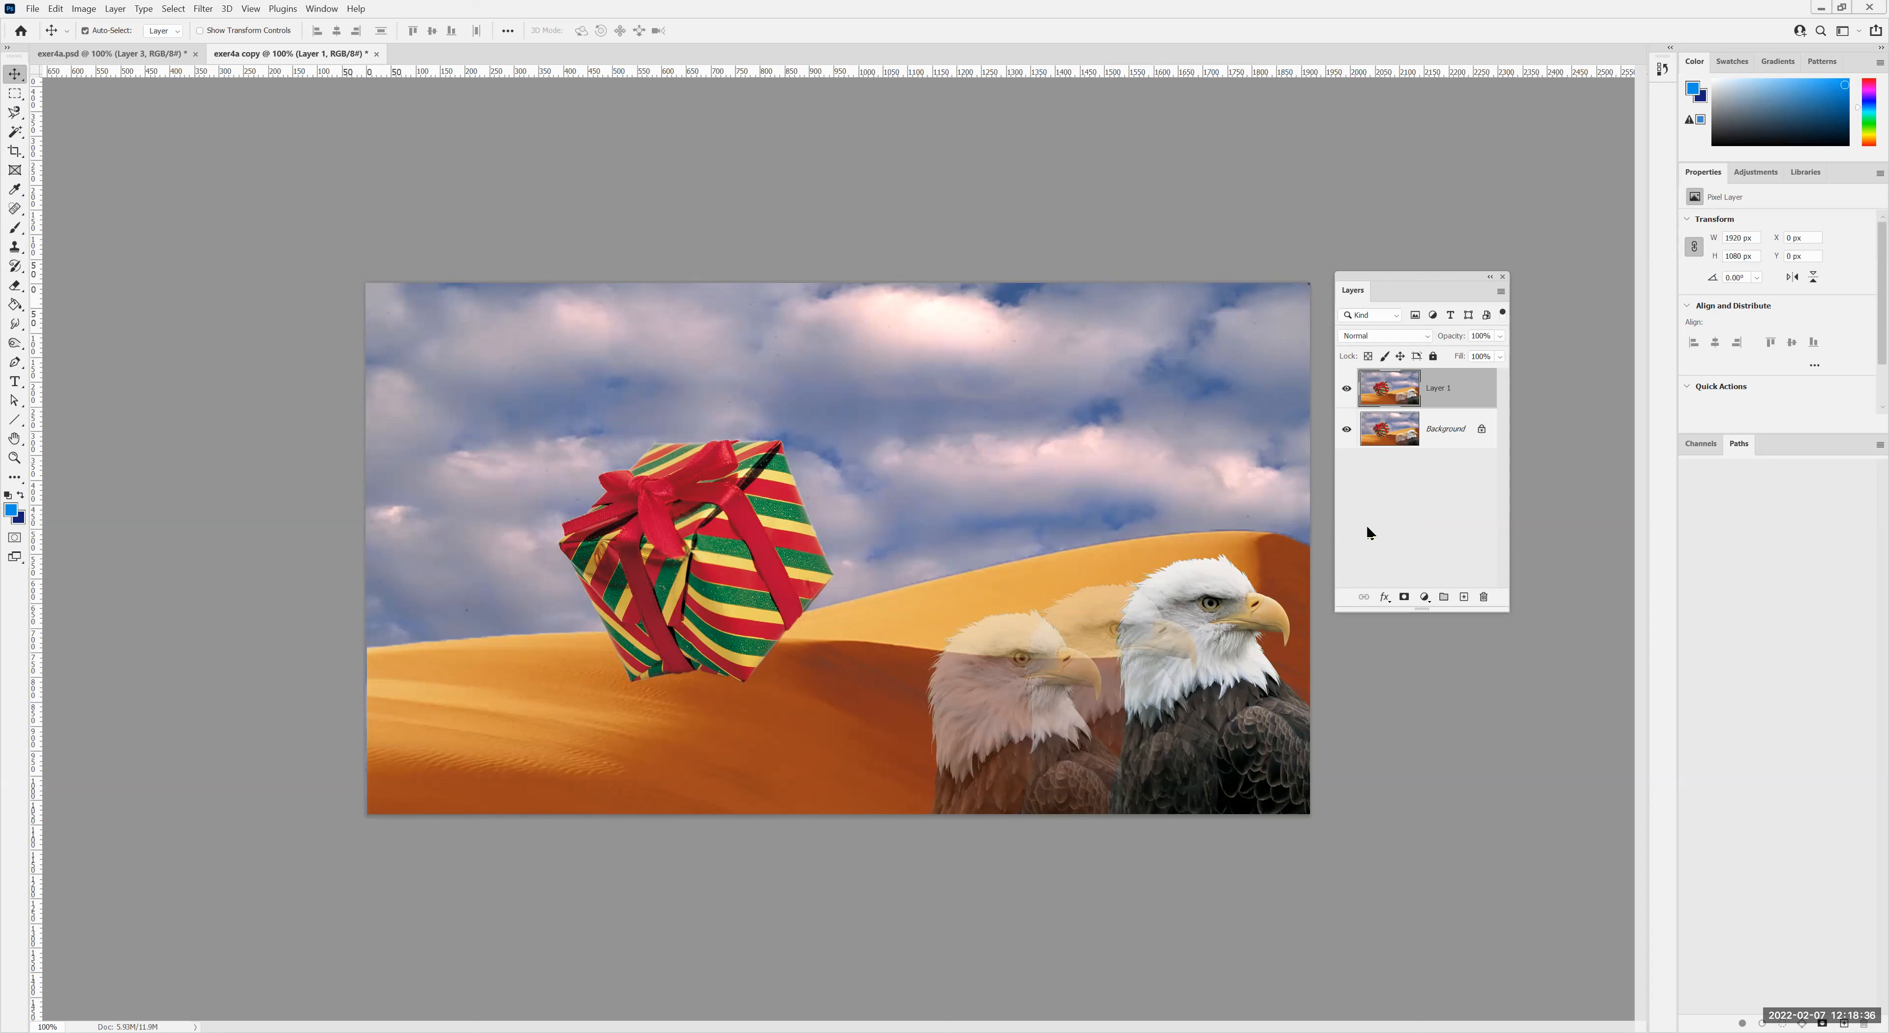
# Step: Try the Crystallize filter on the duplicate layer and lower that layer's opacity to 45%
pyautogui.click(203, 8)
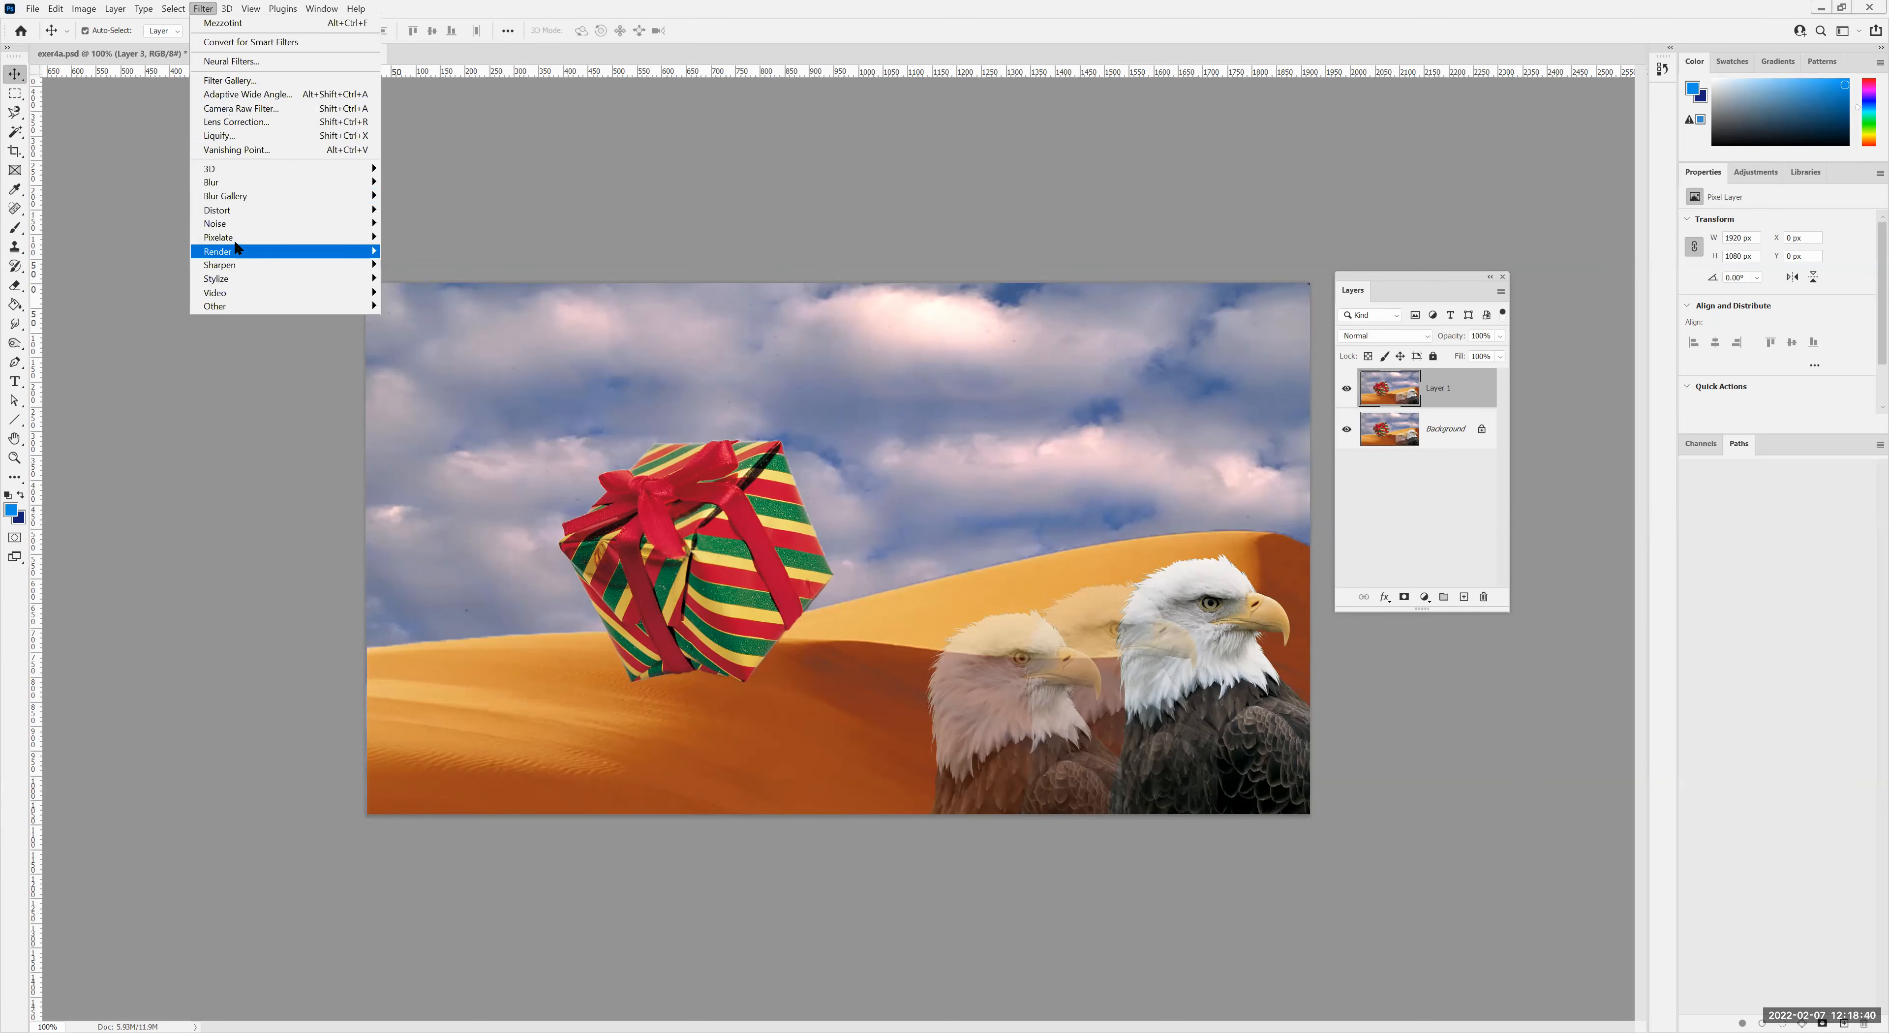
pyautogui.moveTo(238, 246)
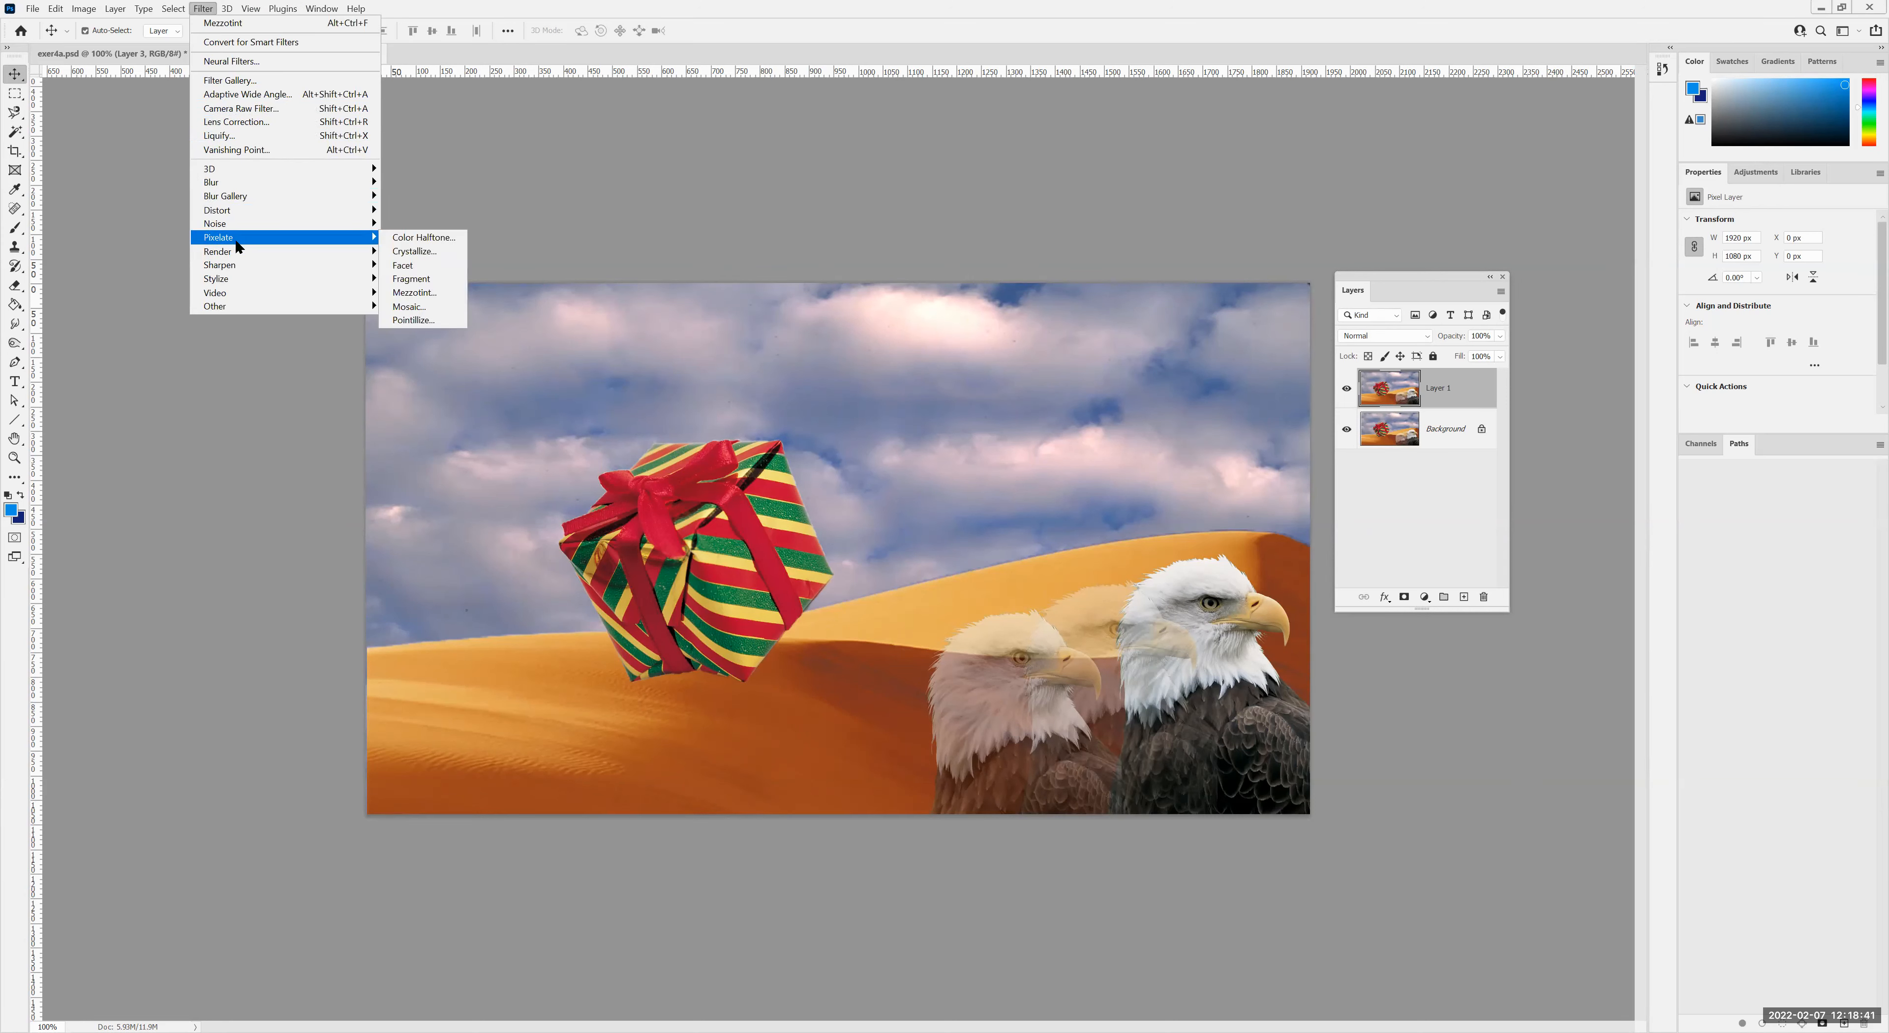
pyautogui.click(416, 253)
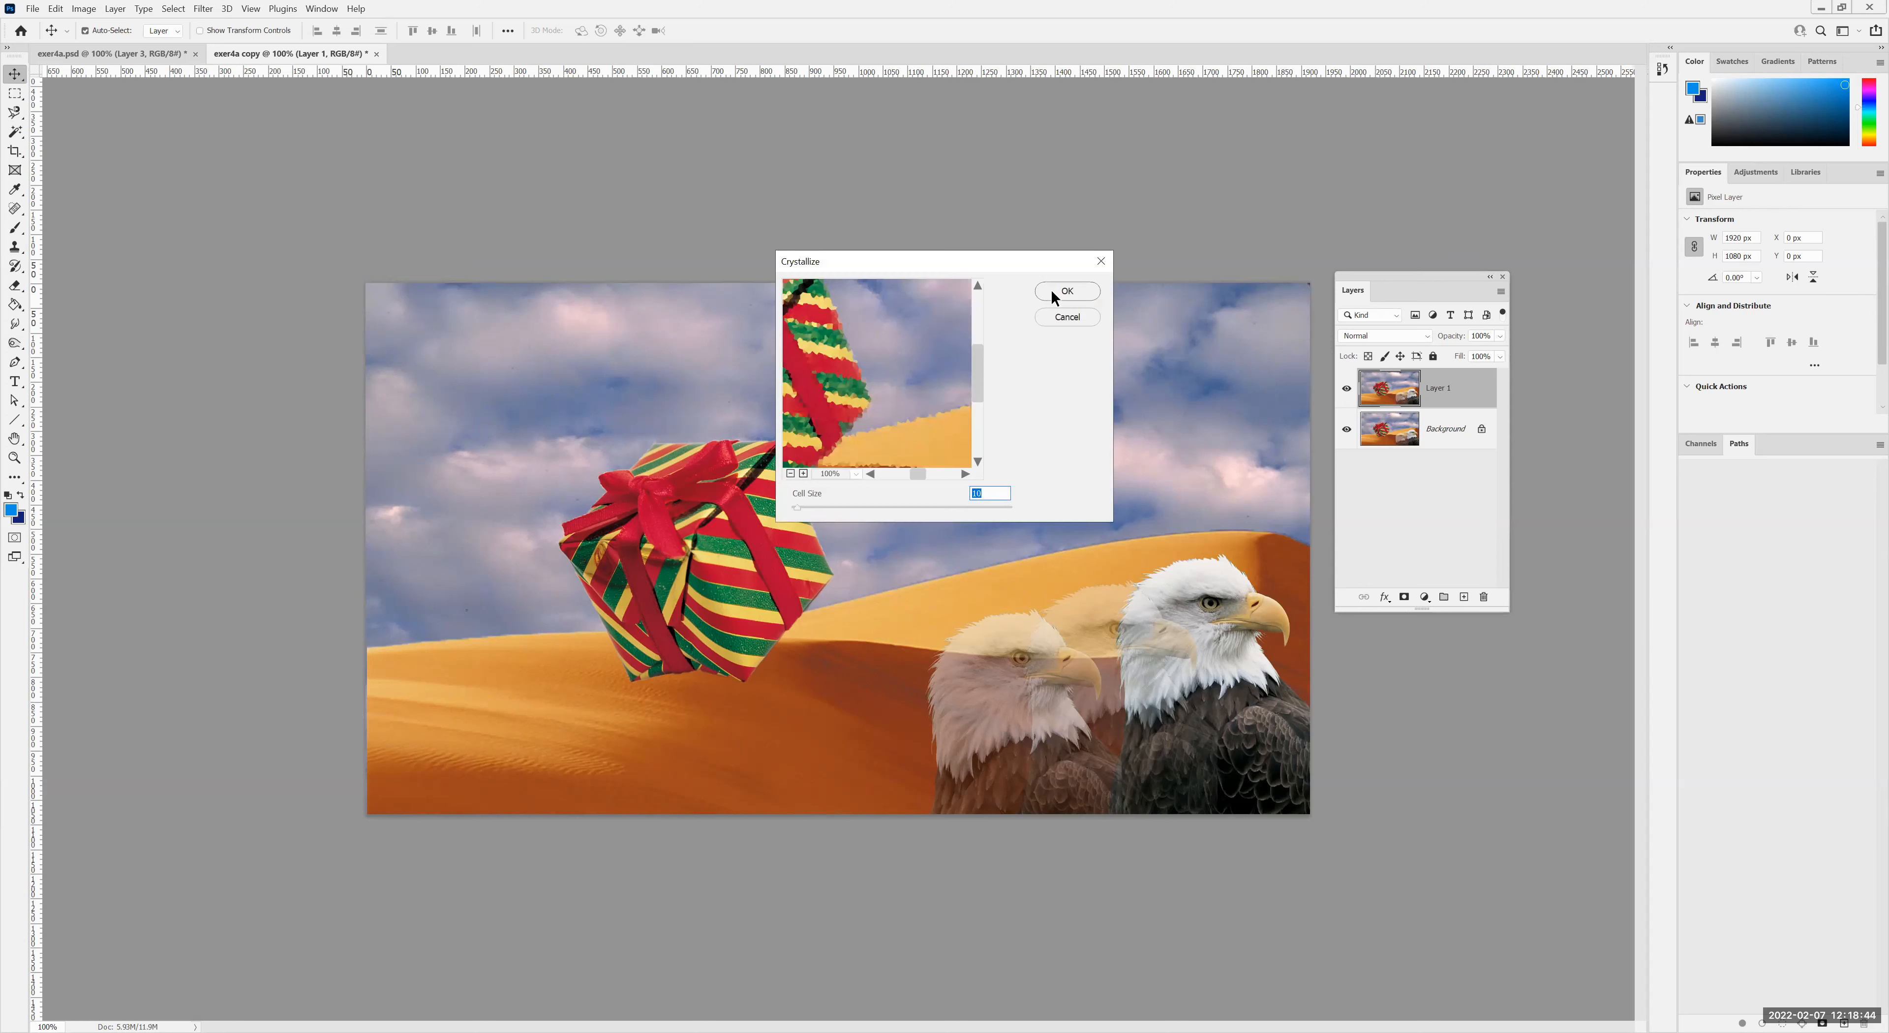
pyautogui.press('Return')
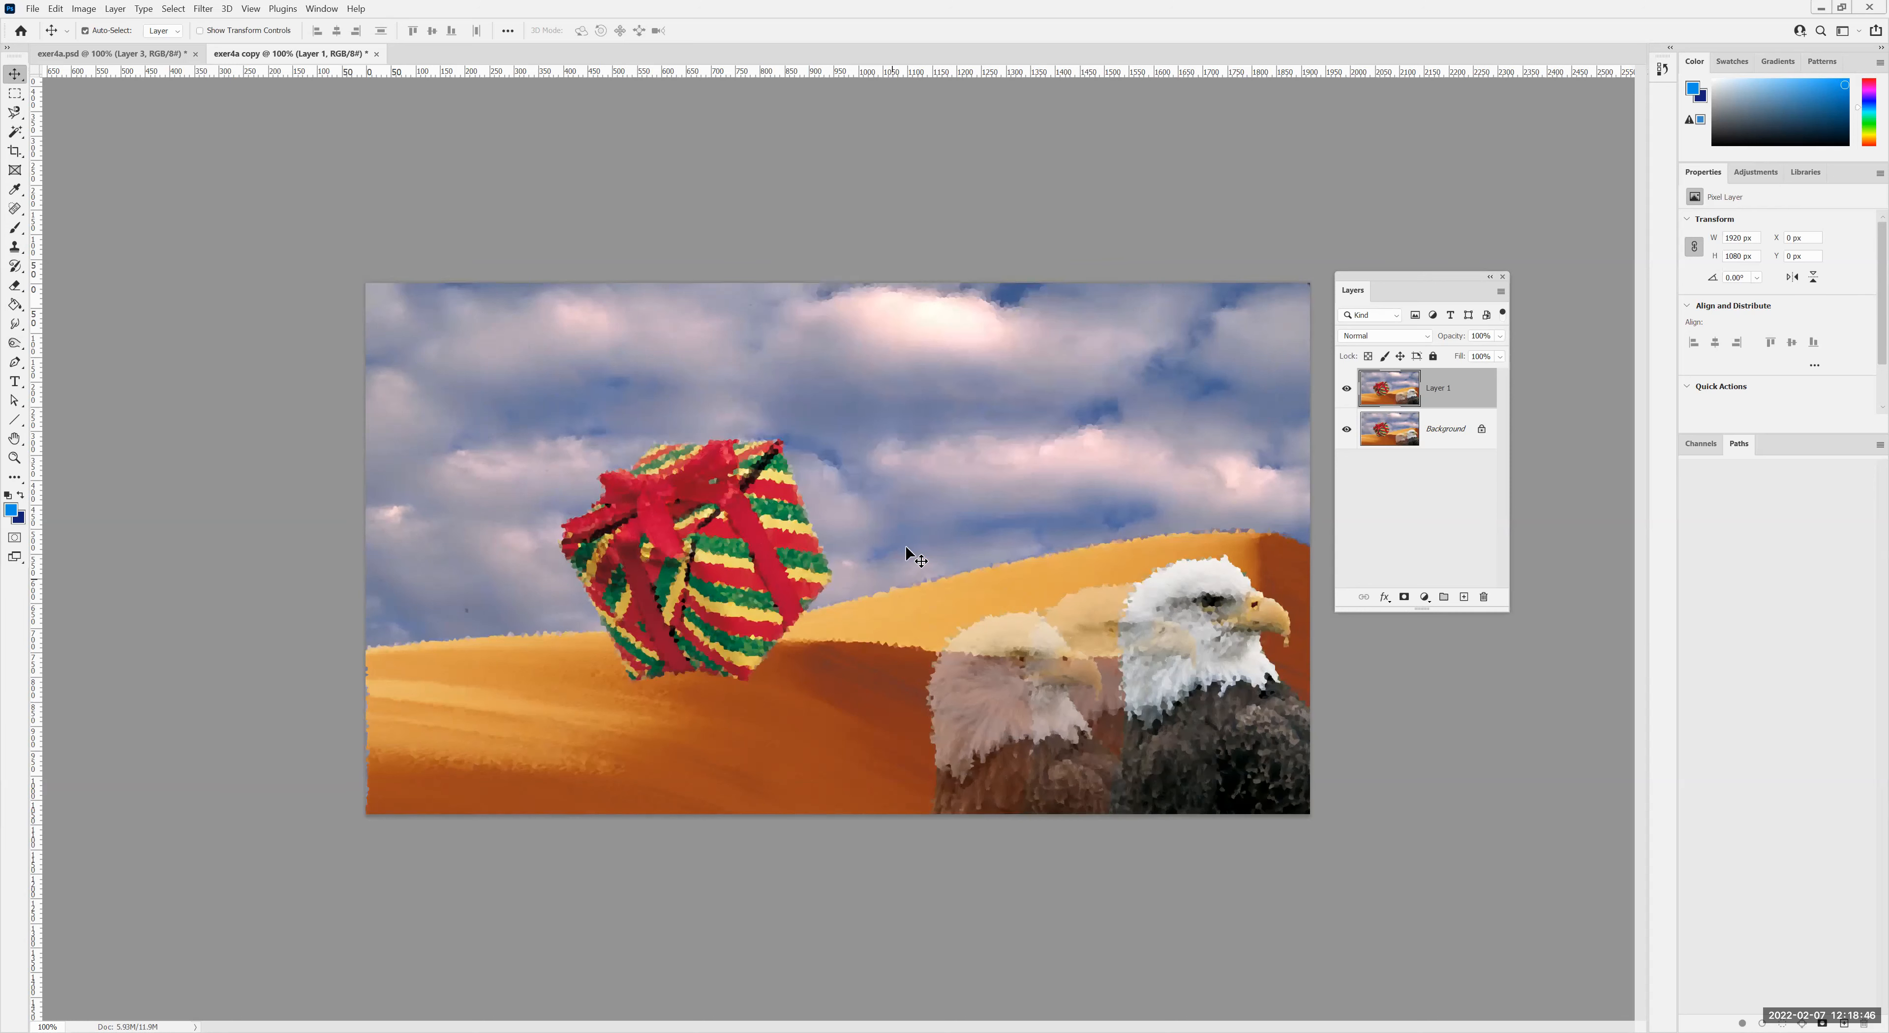
pyautogui.click(1498, 336)
pyautogui.moveTo(1467, 354); pyautogui.dragTo(1458, 350)
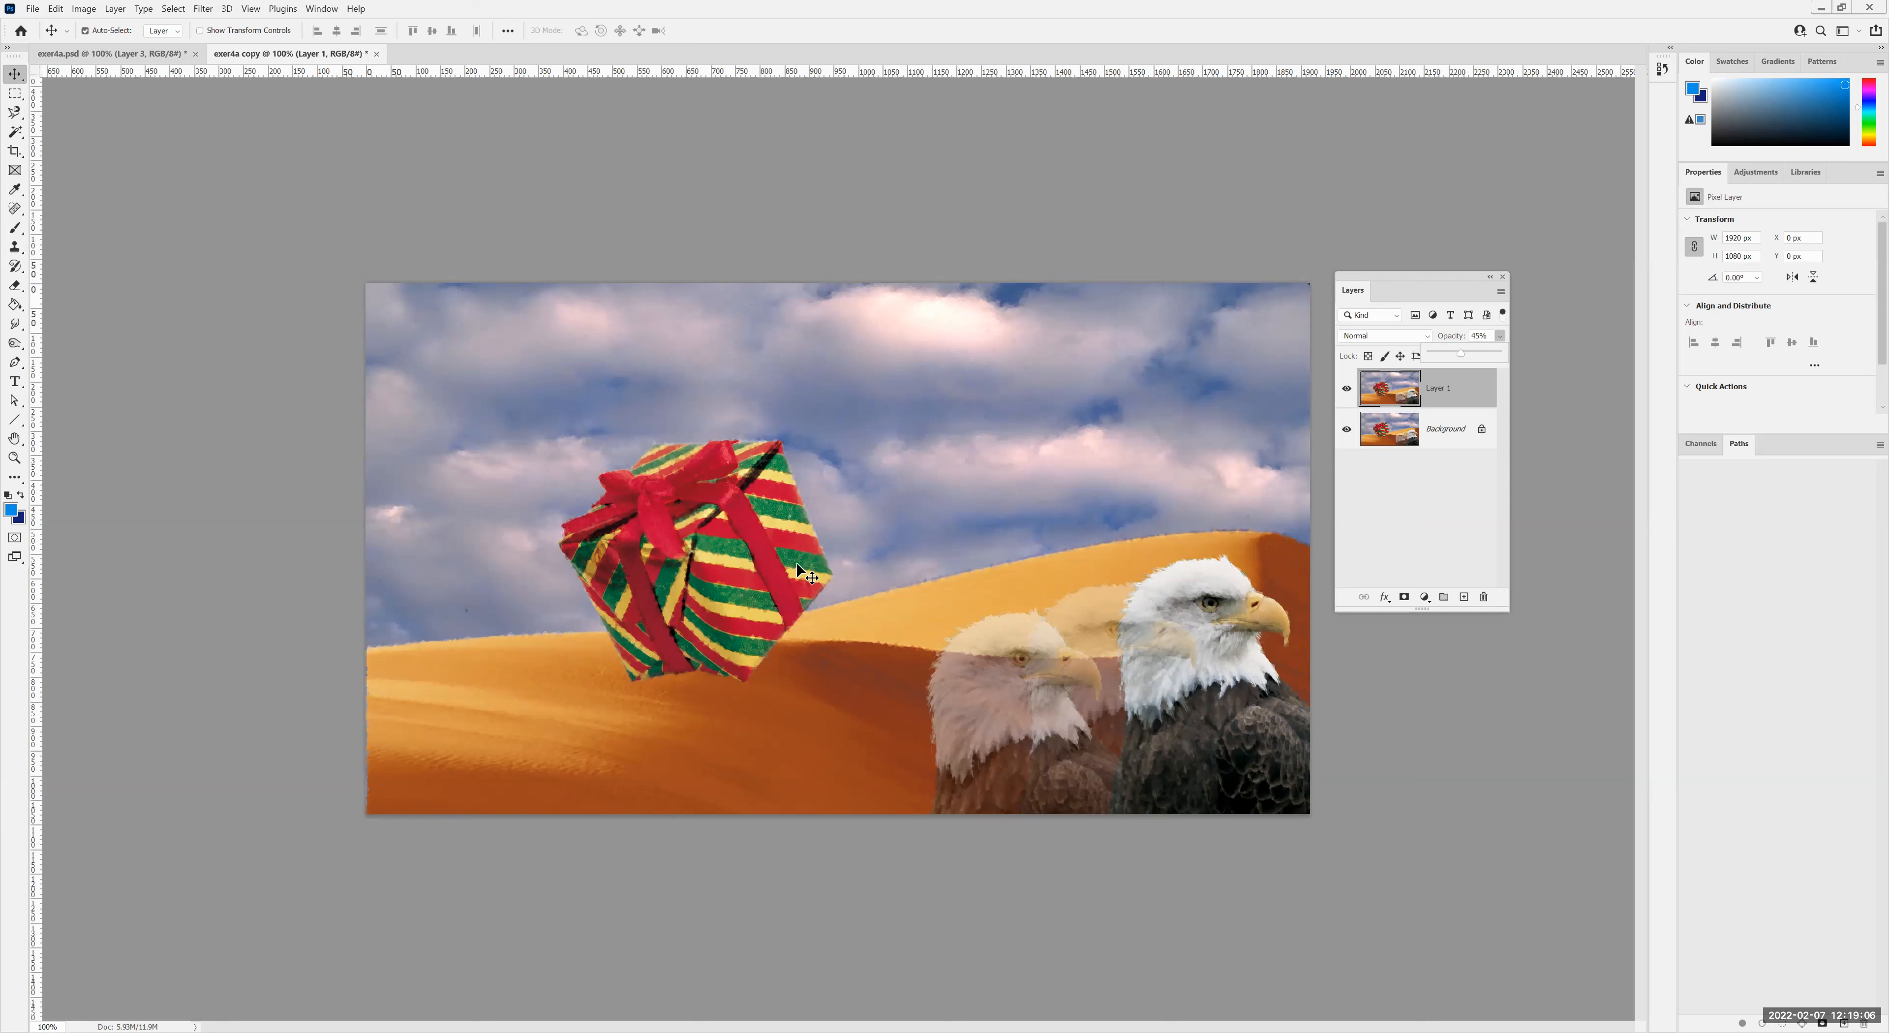
pyautogui.click(1389, 514)
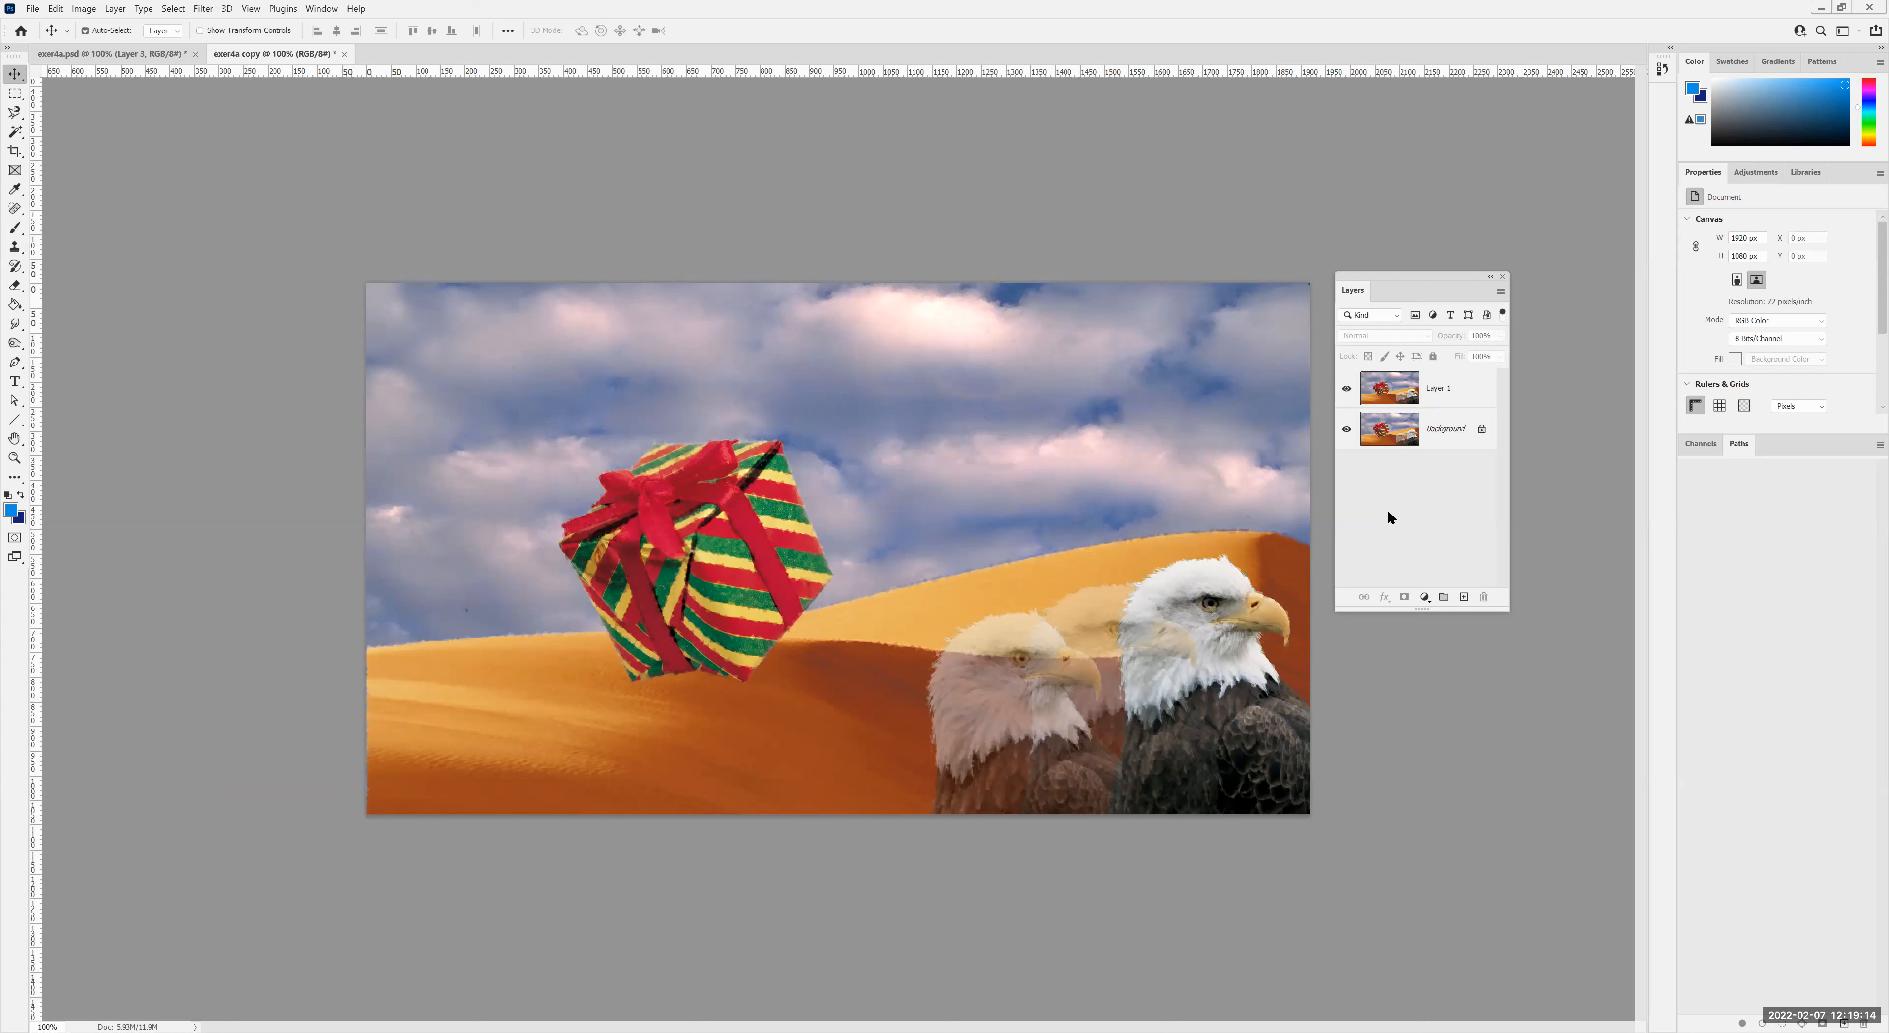
# Step: Undo the duplicate layer's opacity change and its Crystallize filter
pyautogui.click(55, 9)
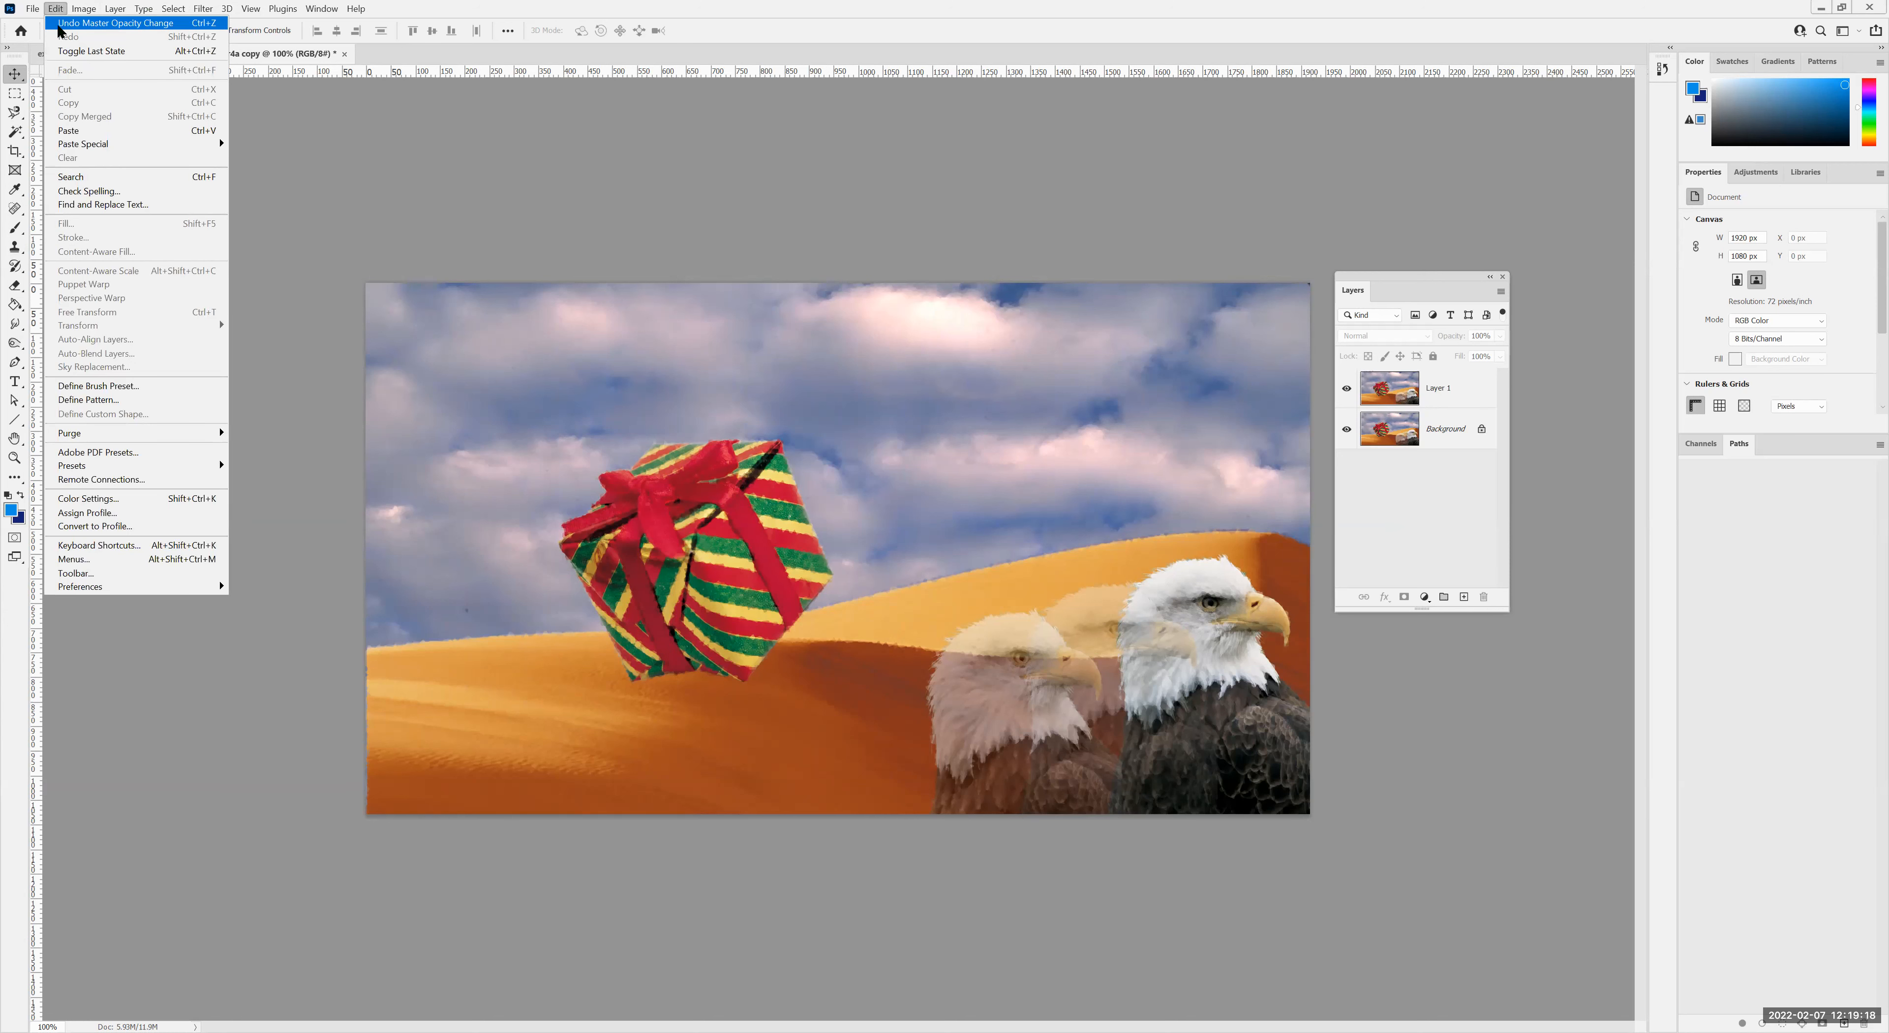
pyautogui.click(58, 26)
pyautogui.click(55, 9)
pyautogui.click(58, 25)
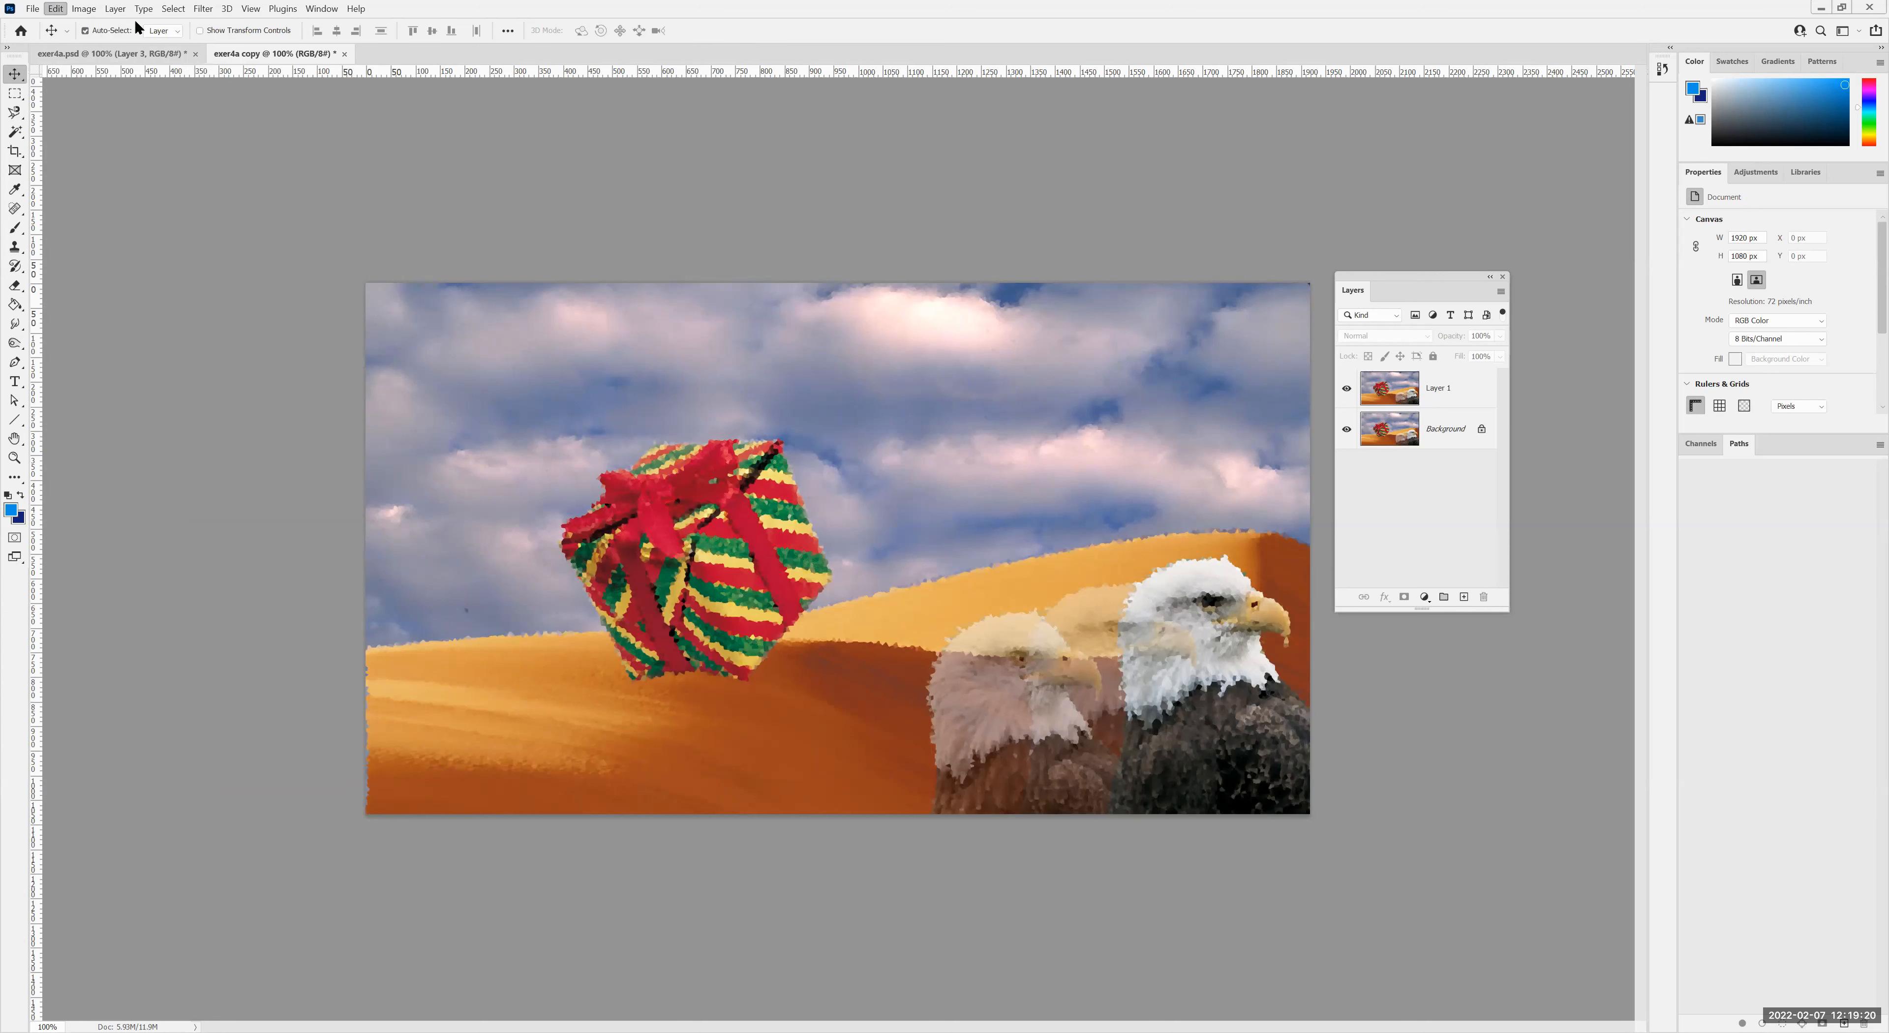
pyautogui.click(203, 9)
pyautogui.press('Right')
pyautogui.press('Right')
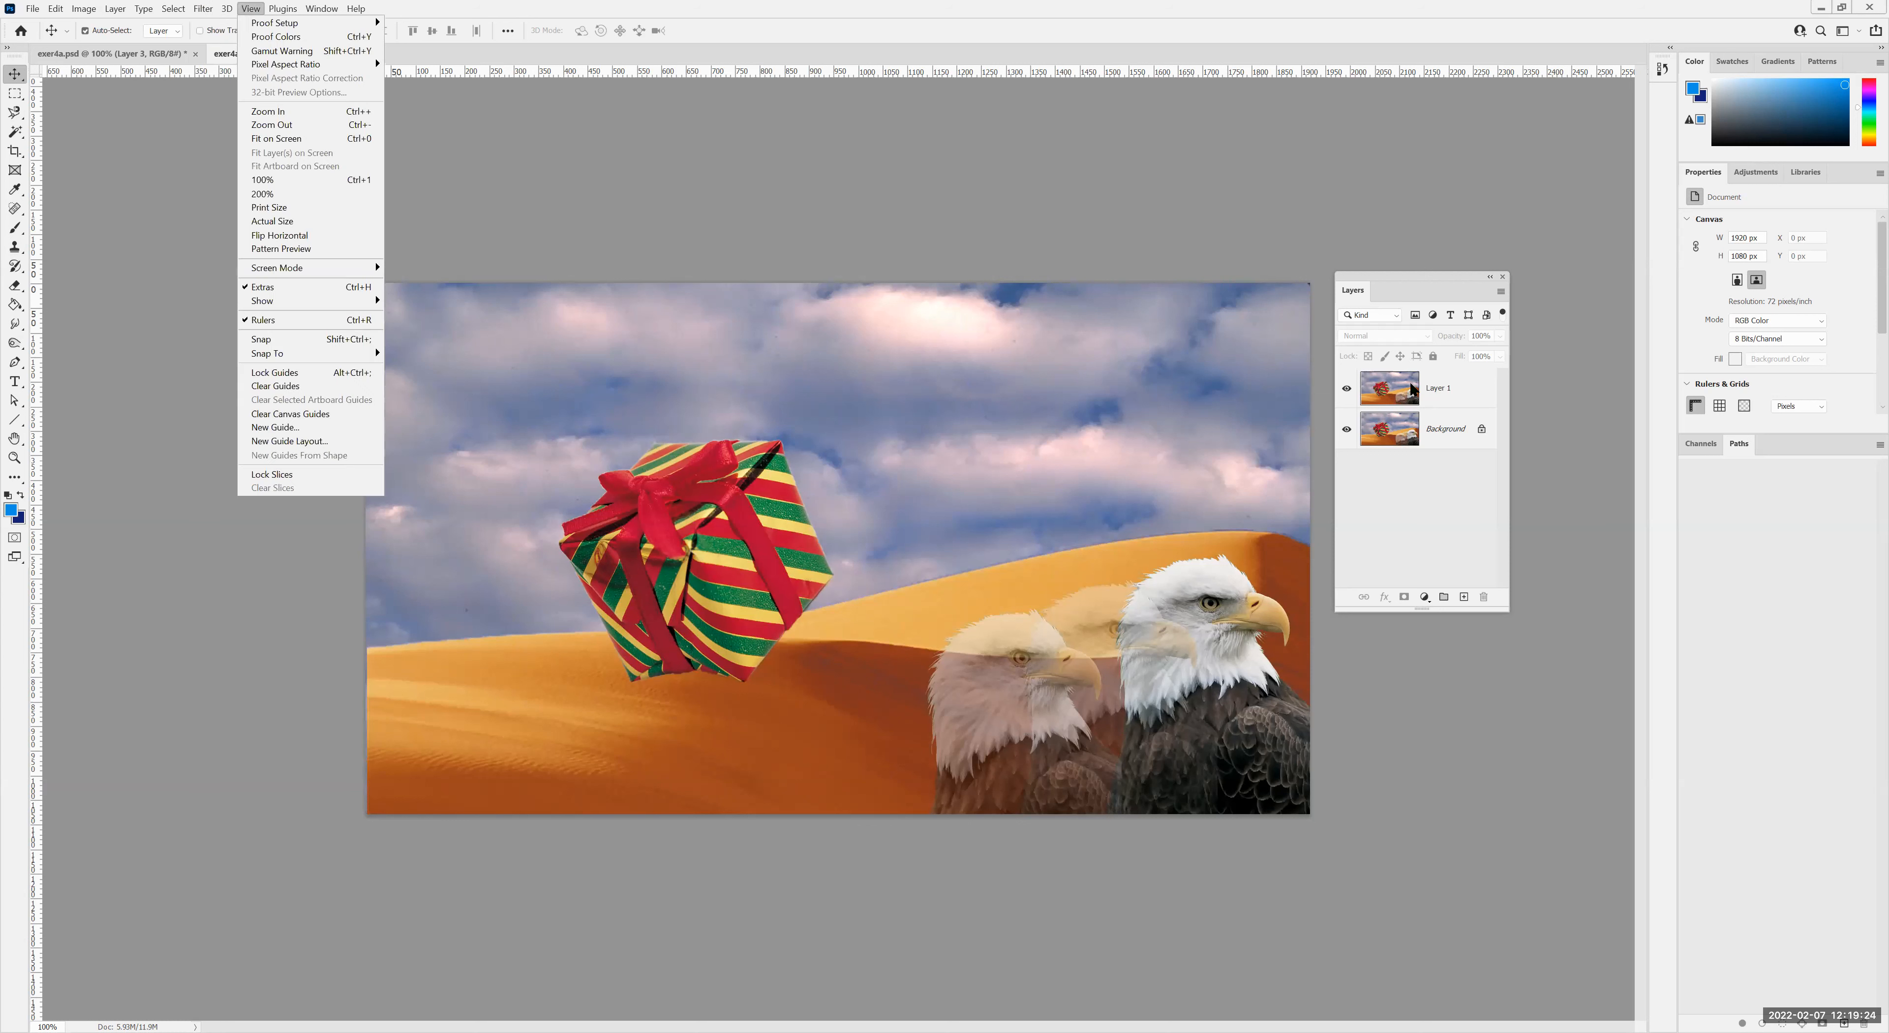
# Step: Sharpen the duplicate layer with the Unsharp Mask filter, using a radius of 3.5 pixels and a threshold of 14 levels
pyautogui.click(1412, 389)
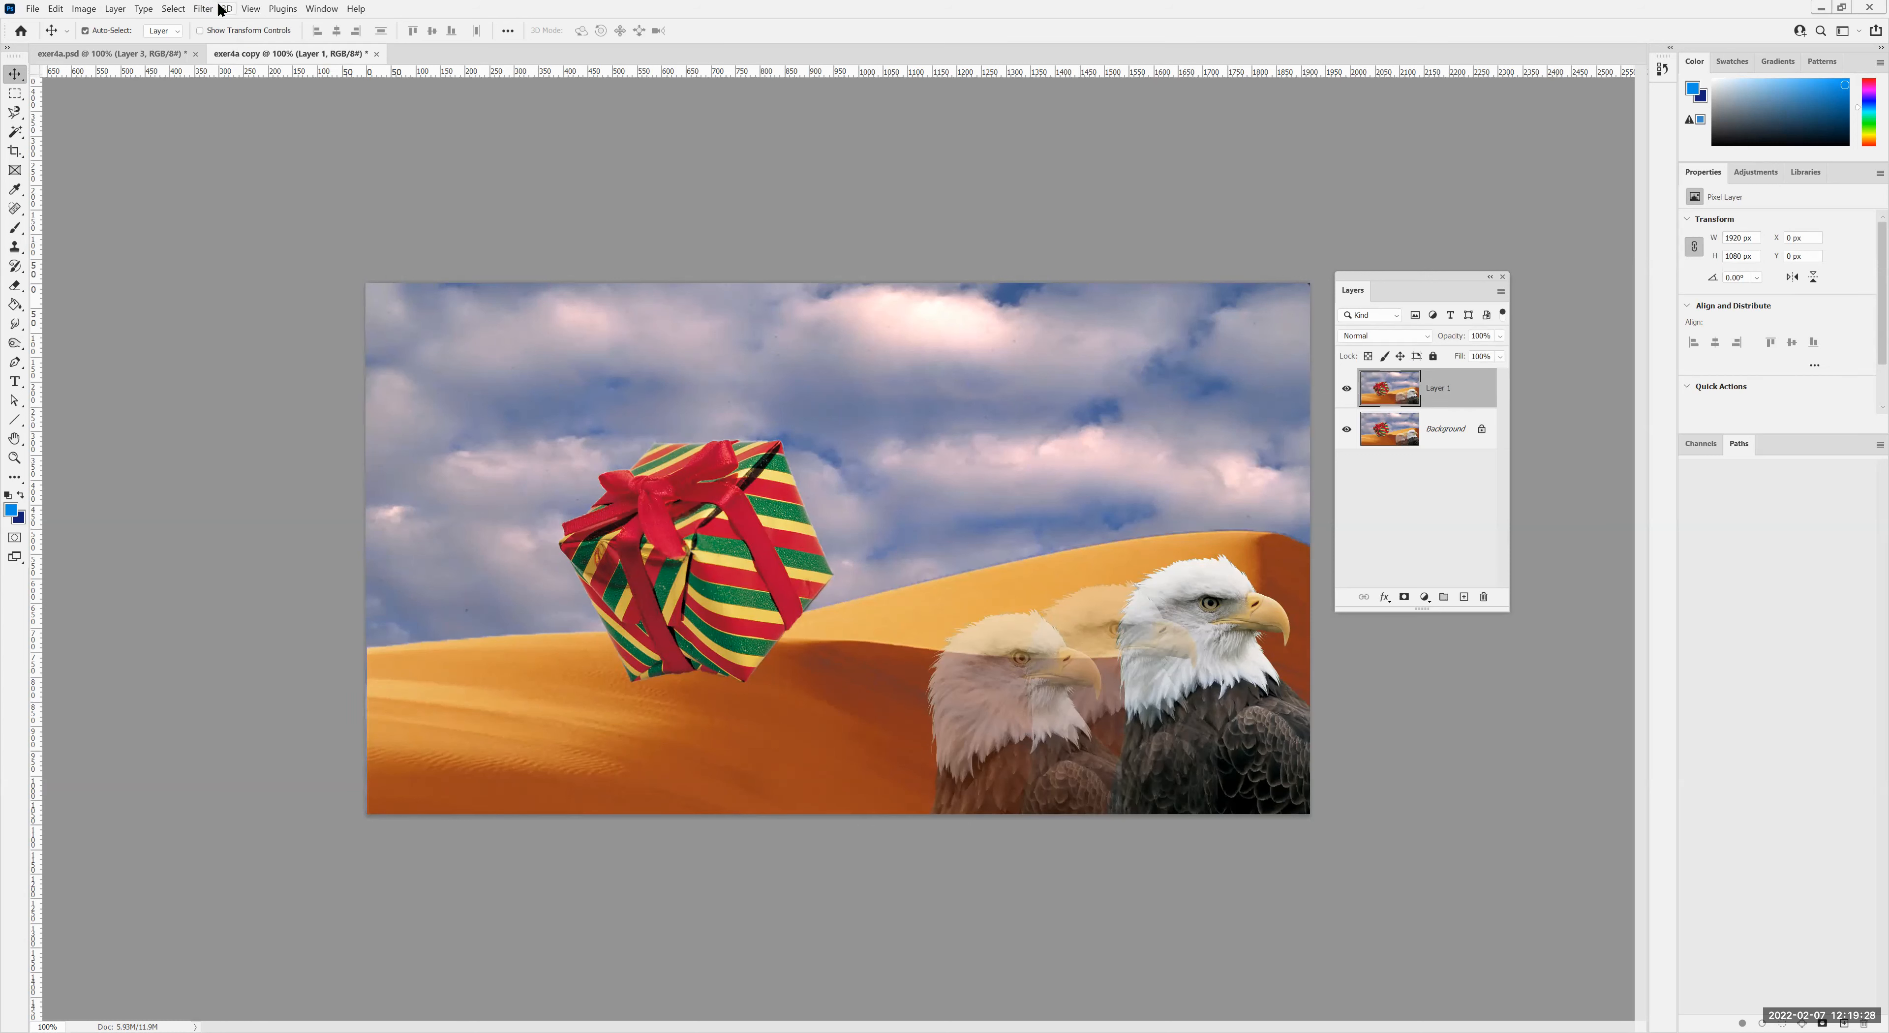
pyautogui.click(203, 9)
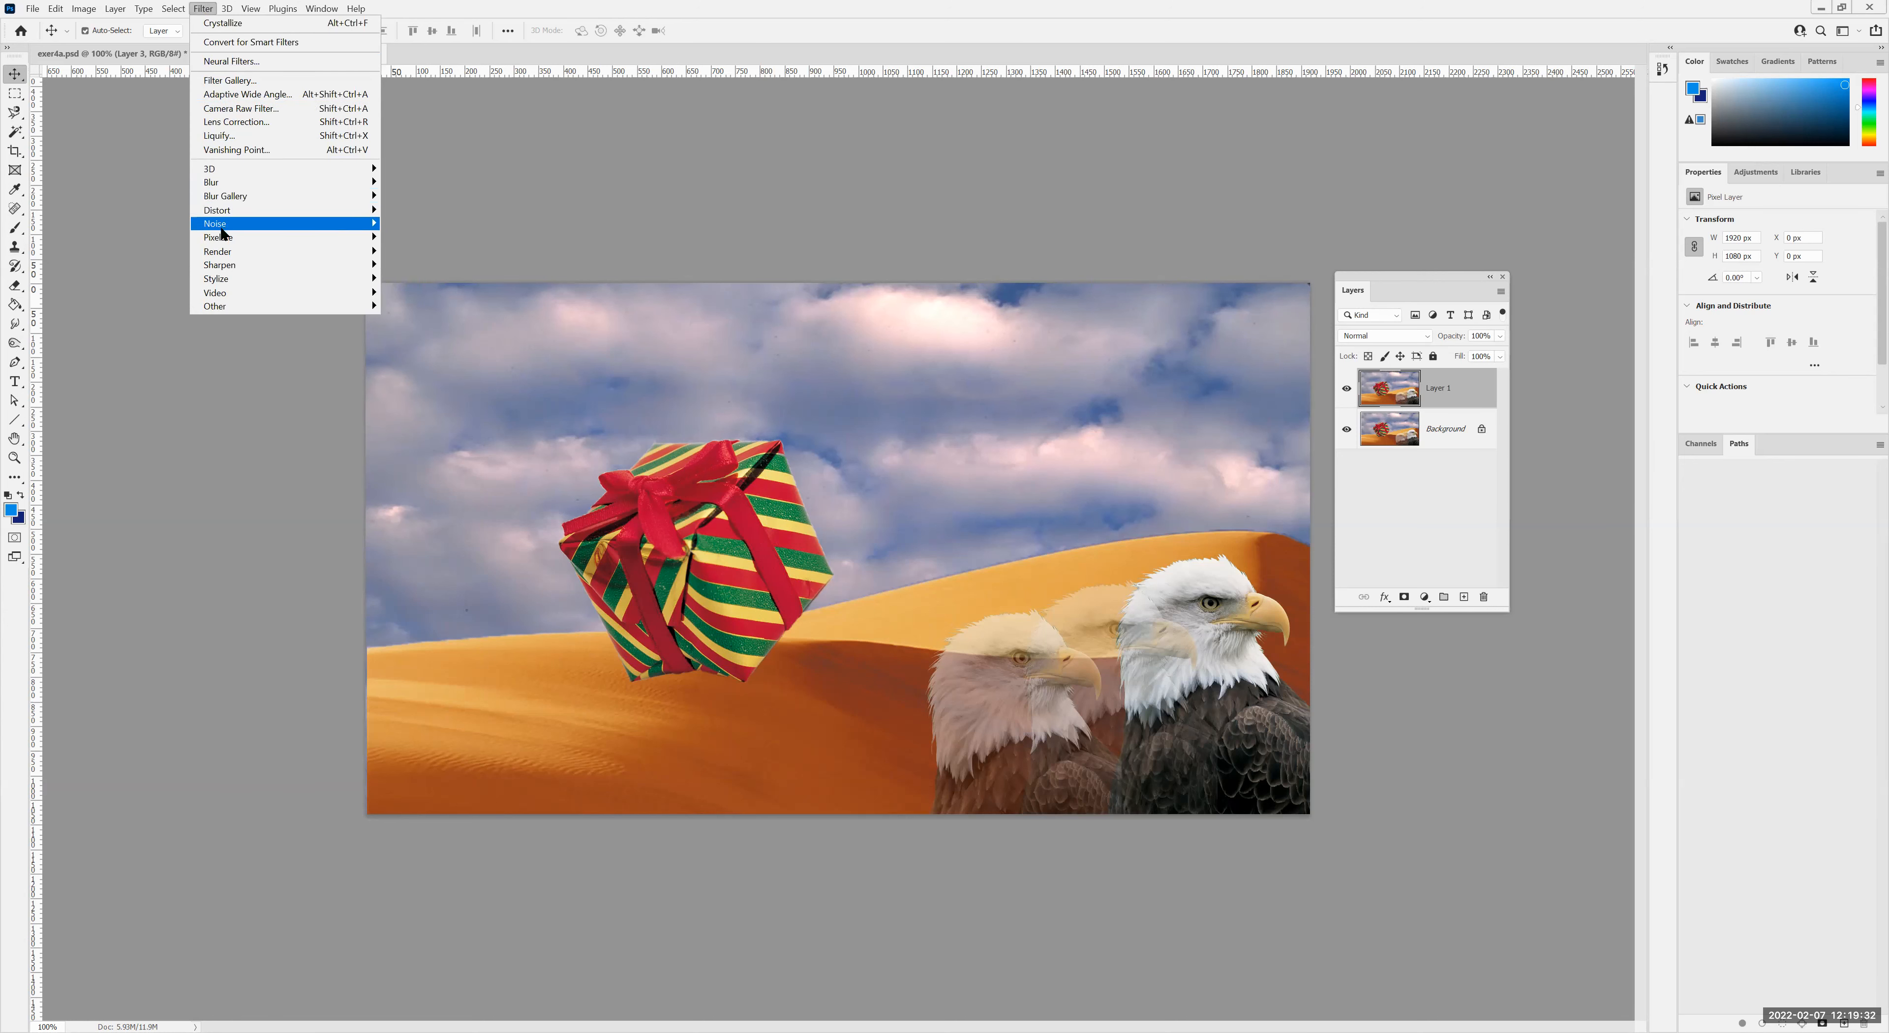
pyautogui.moveTo(222, 232)
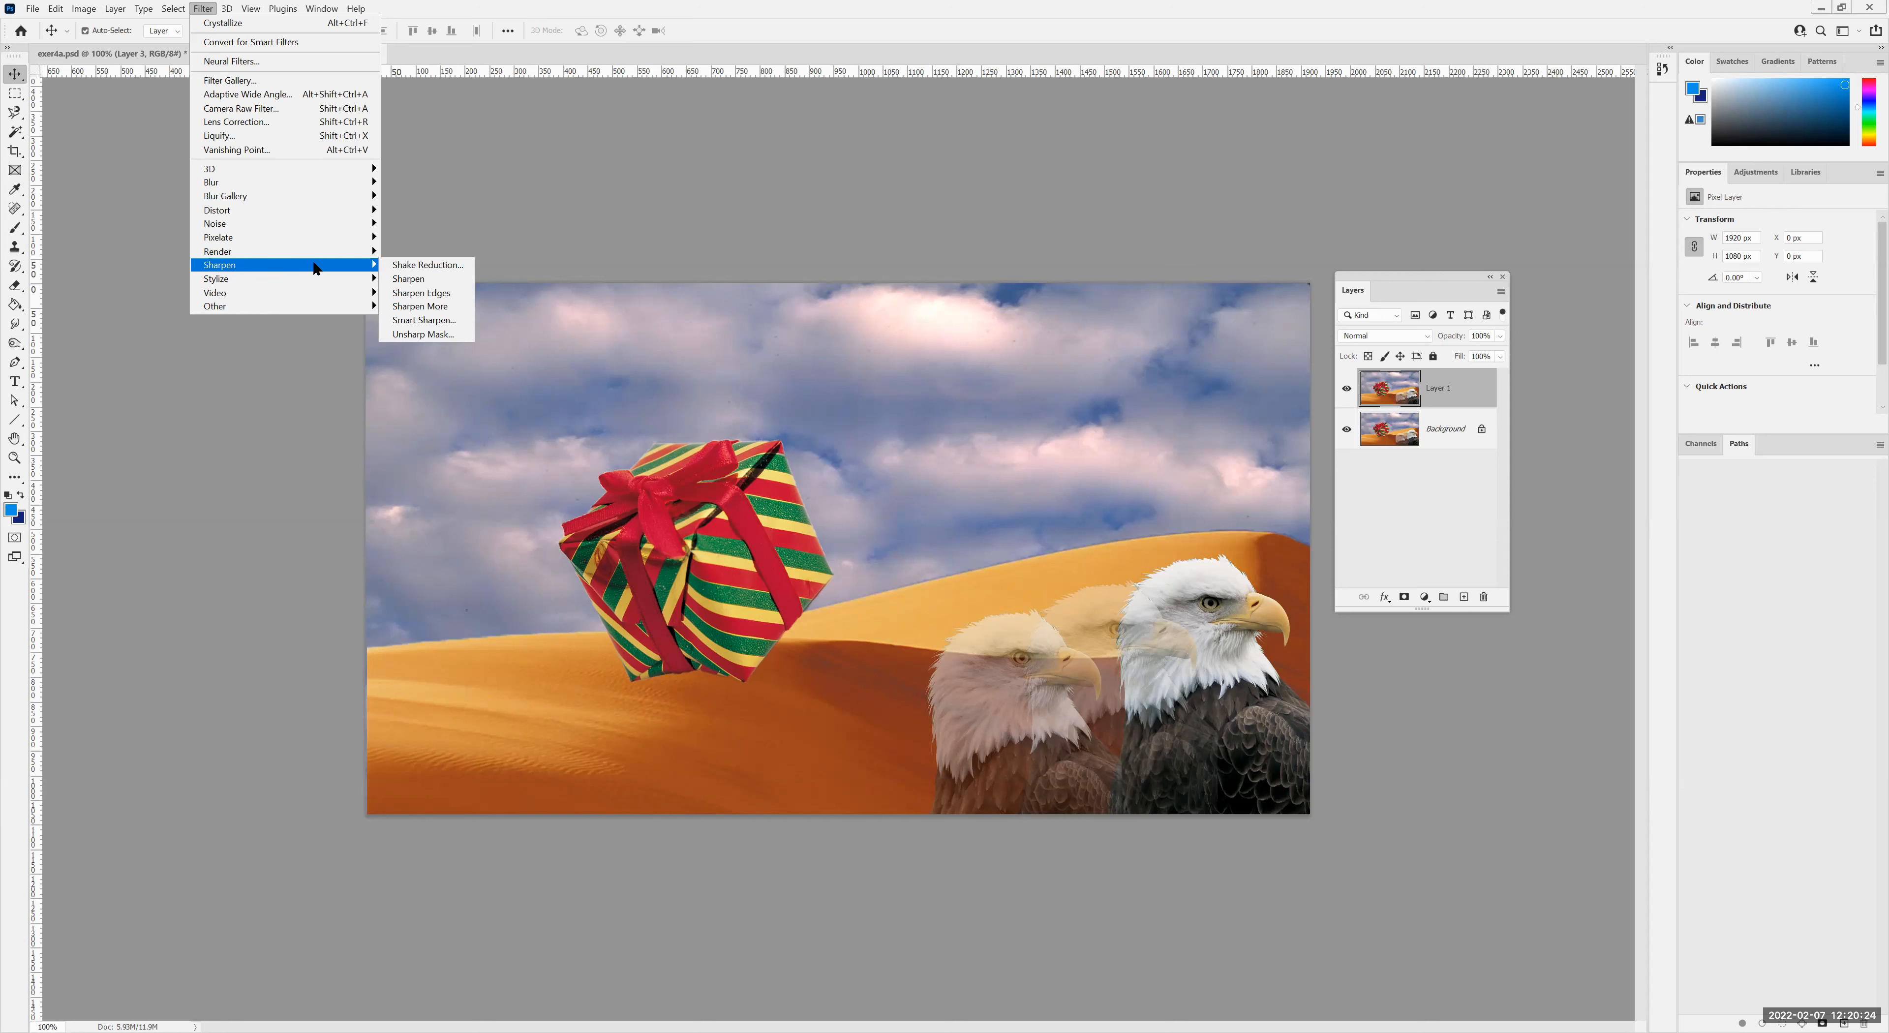
pyautogui.click(422, 335)
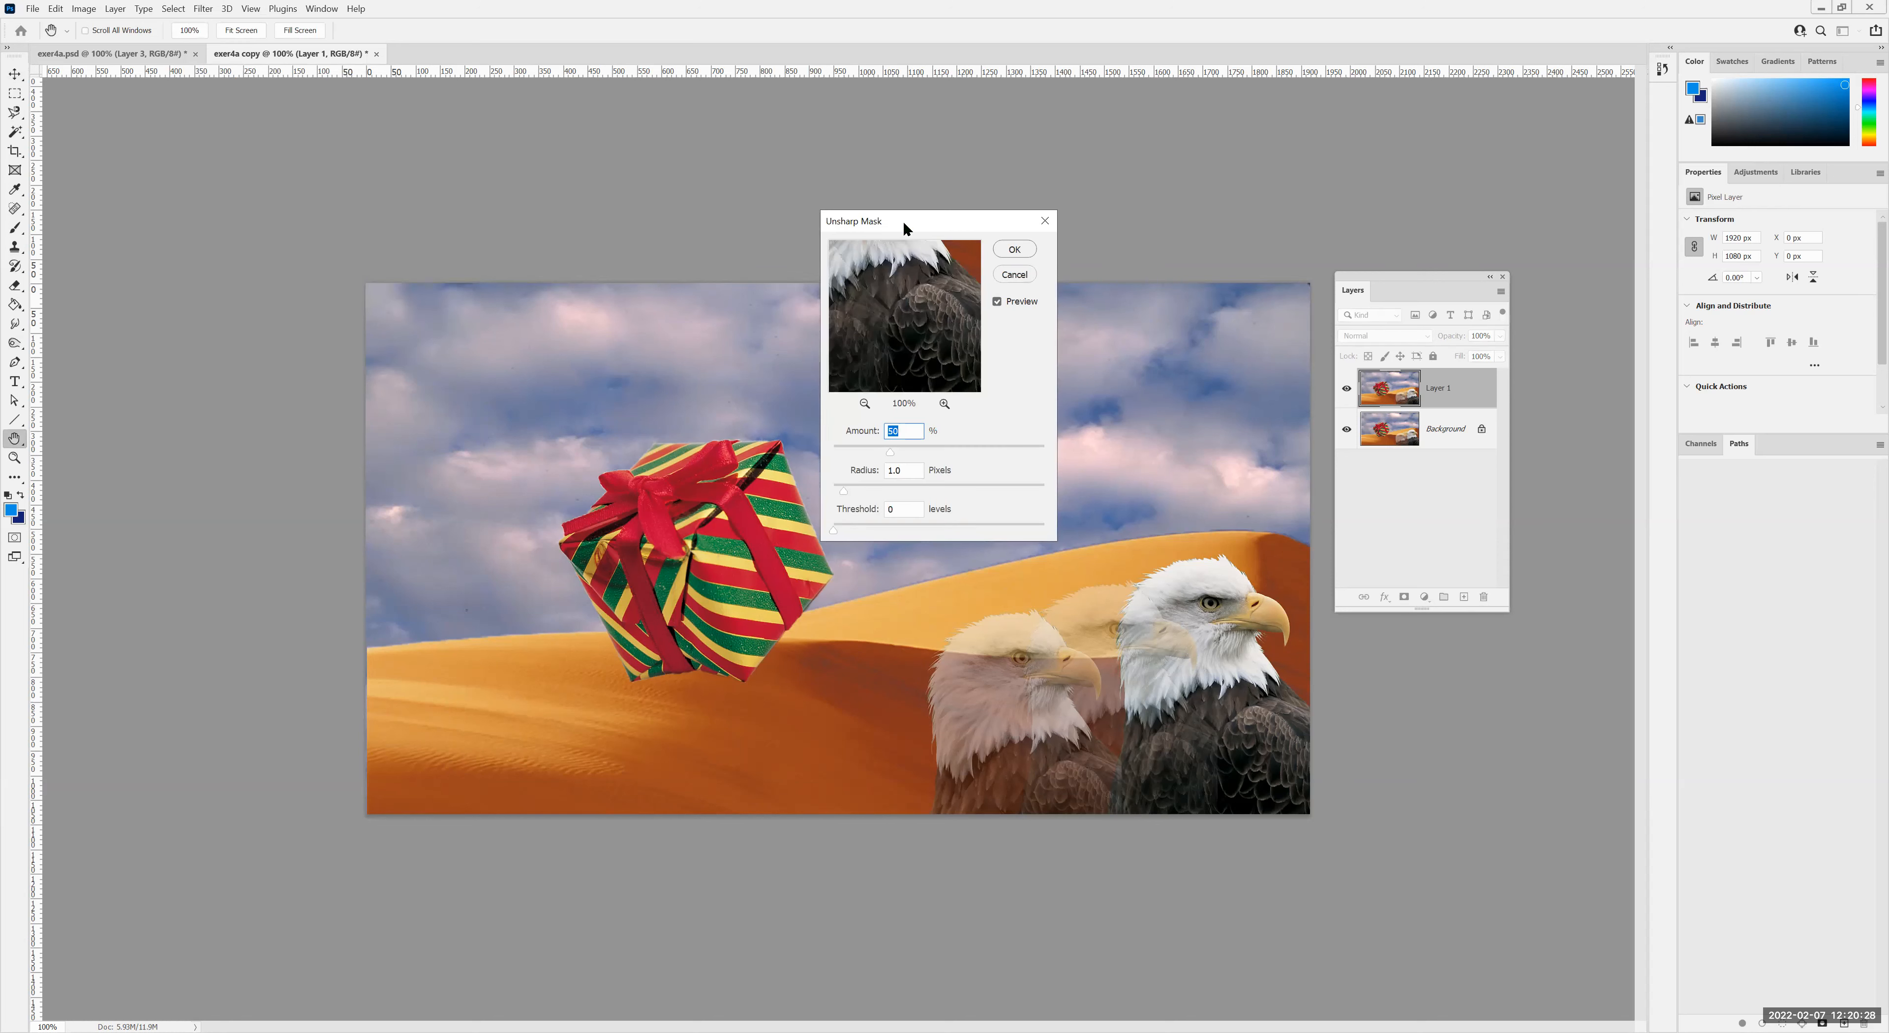
pyautogui.moveTo(904, 220); pyautogui.dragTo(948, 232)
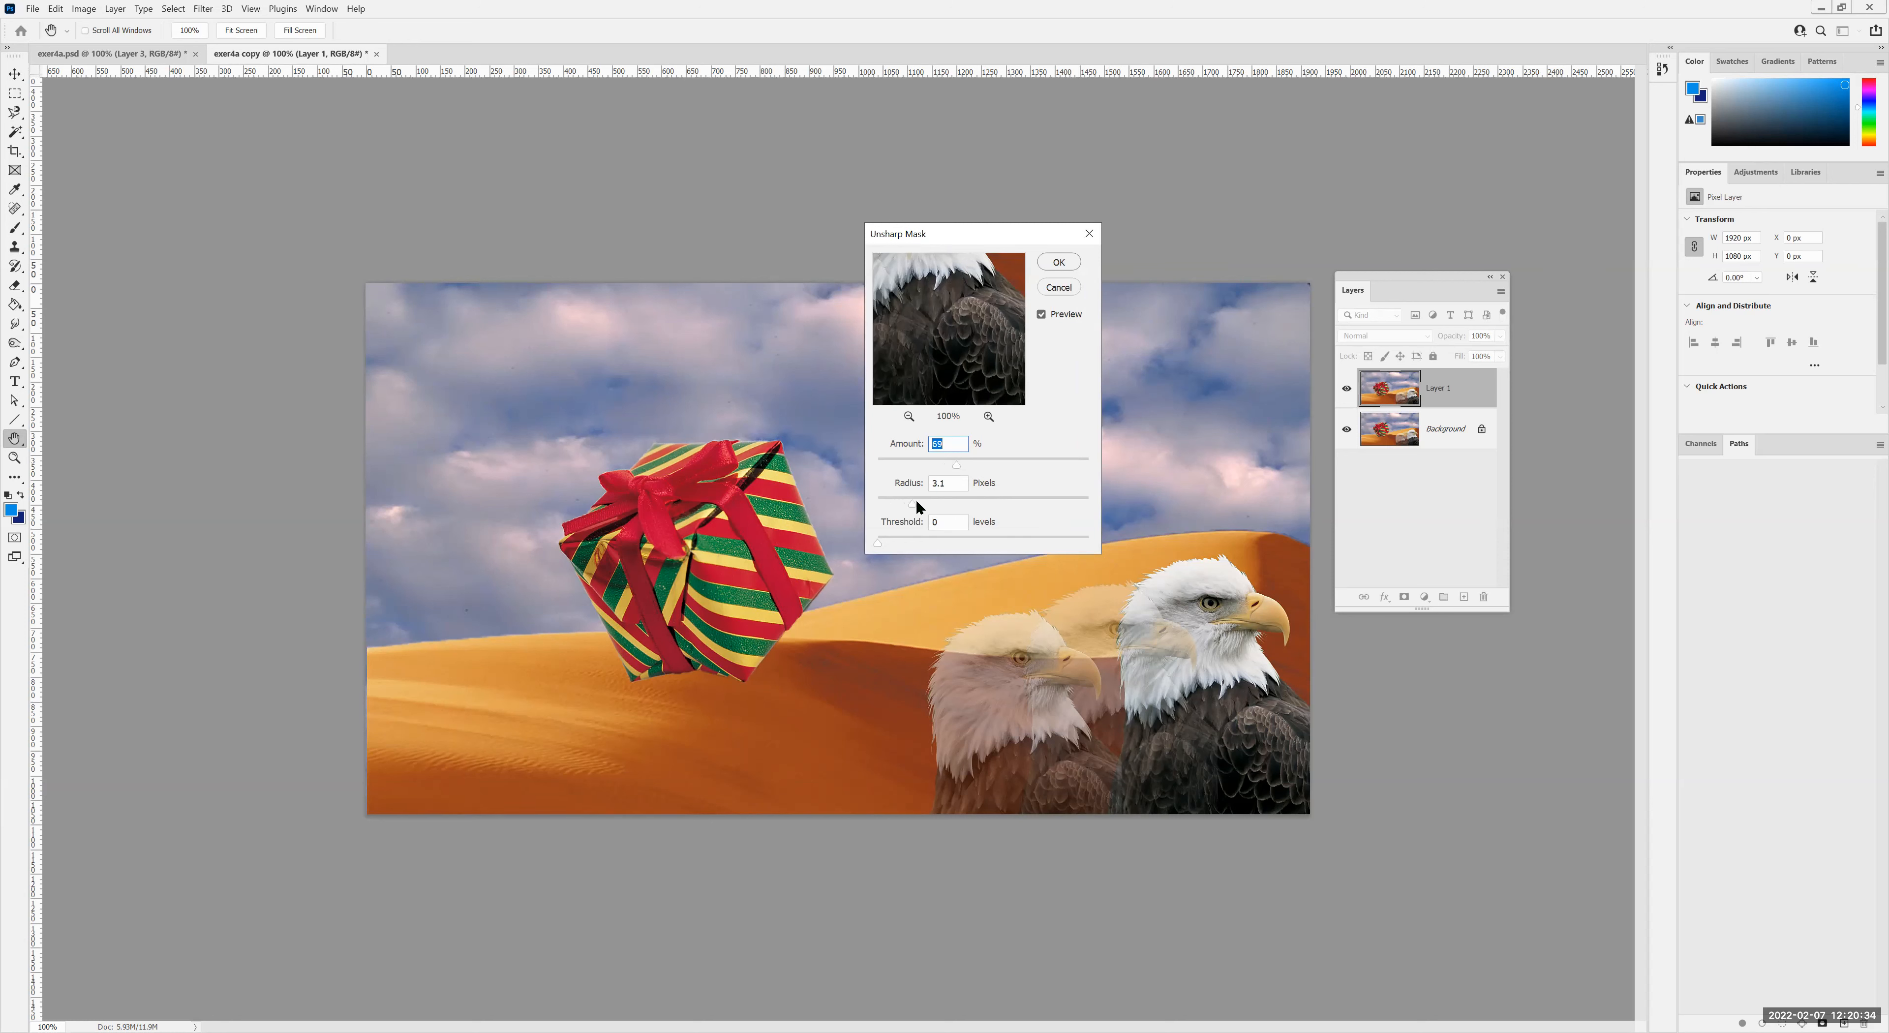
pyautogui.moveTo(915, 499); pyautogui.dragTo(894, 532)
pyautogui.click(908, 416)
pyautogui.click(909, 416)
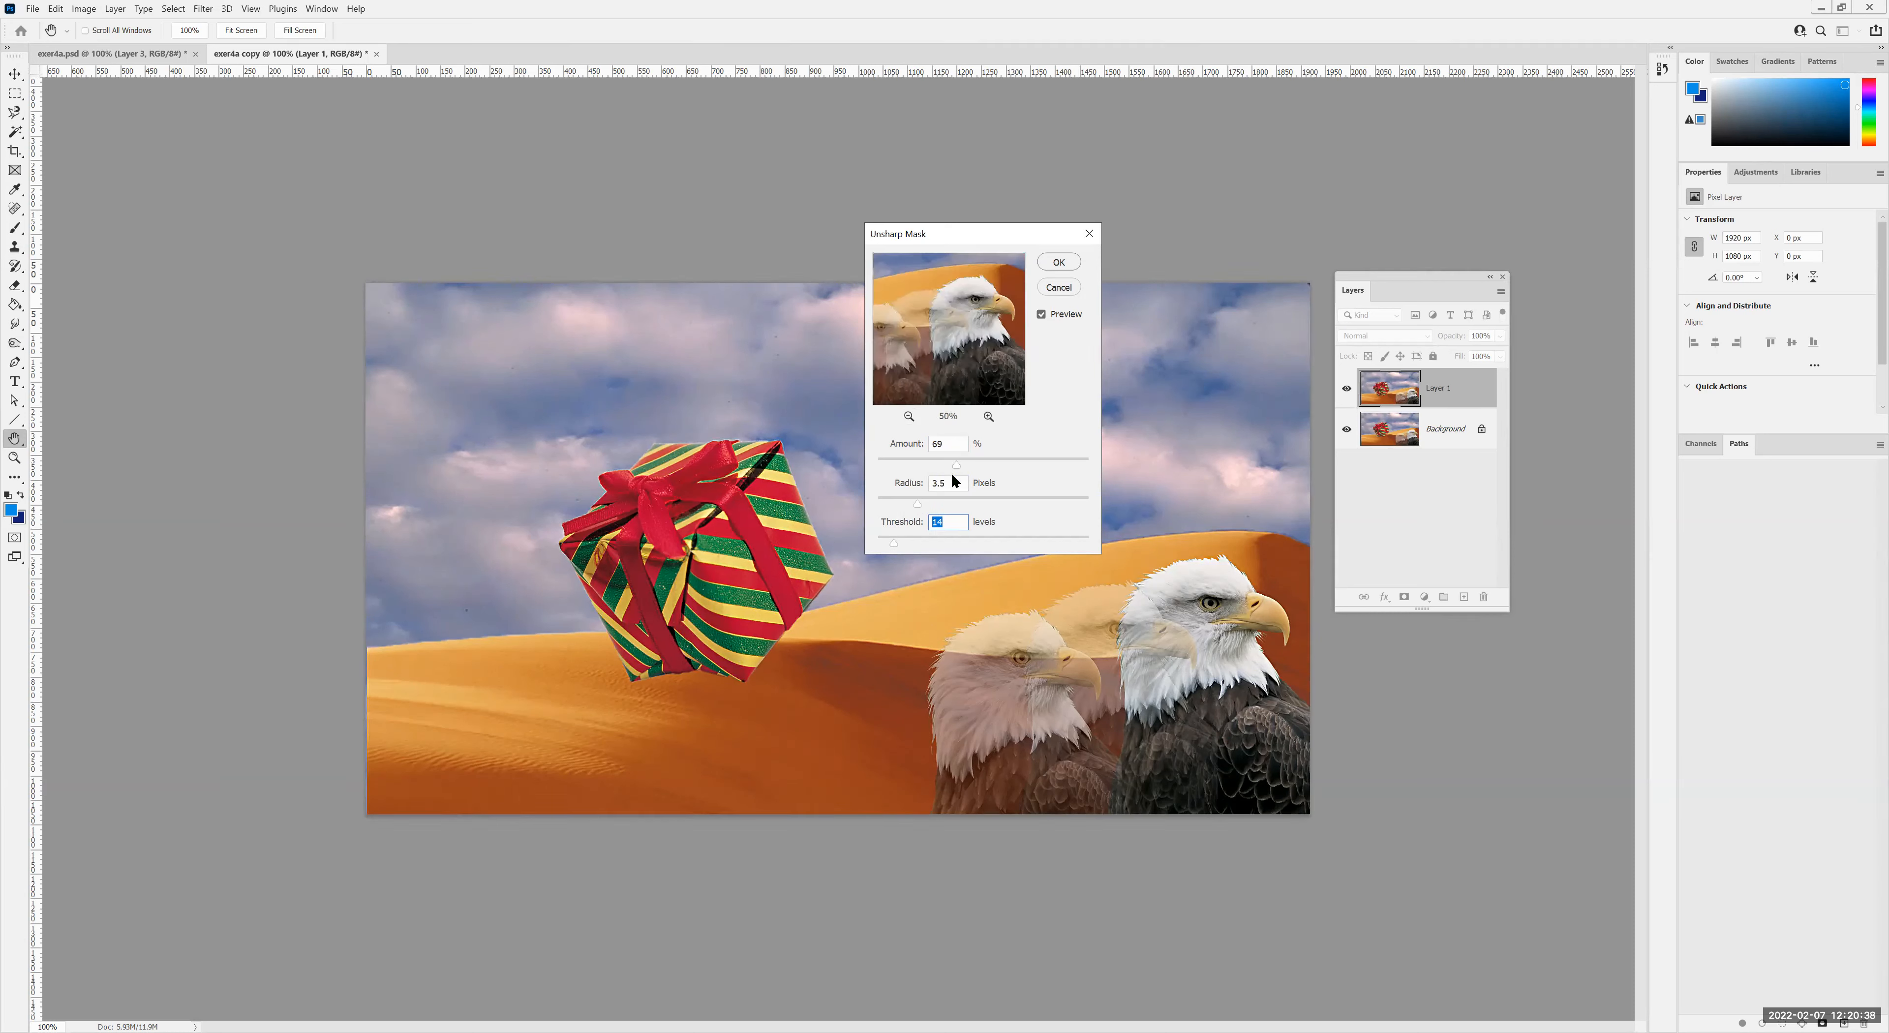
pyautogui.moveTo(967, 465); pyautogui.dragTo(973, 466)
pyautogui.click(1065, 265)
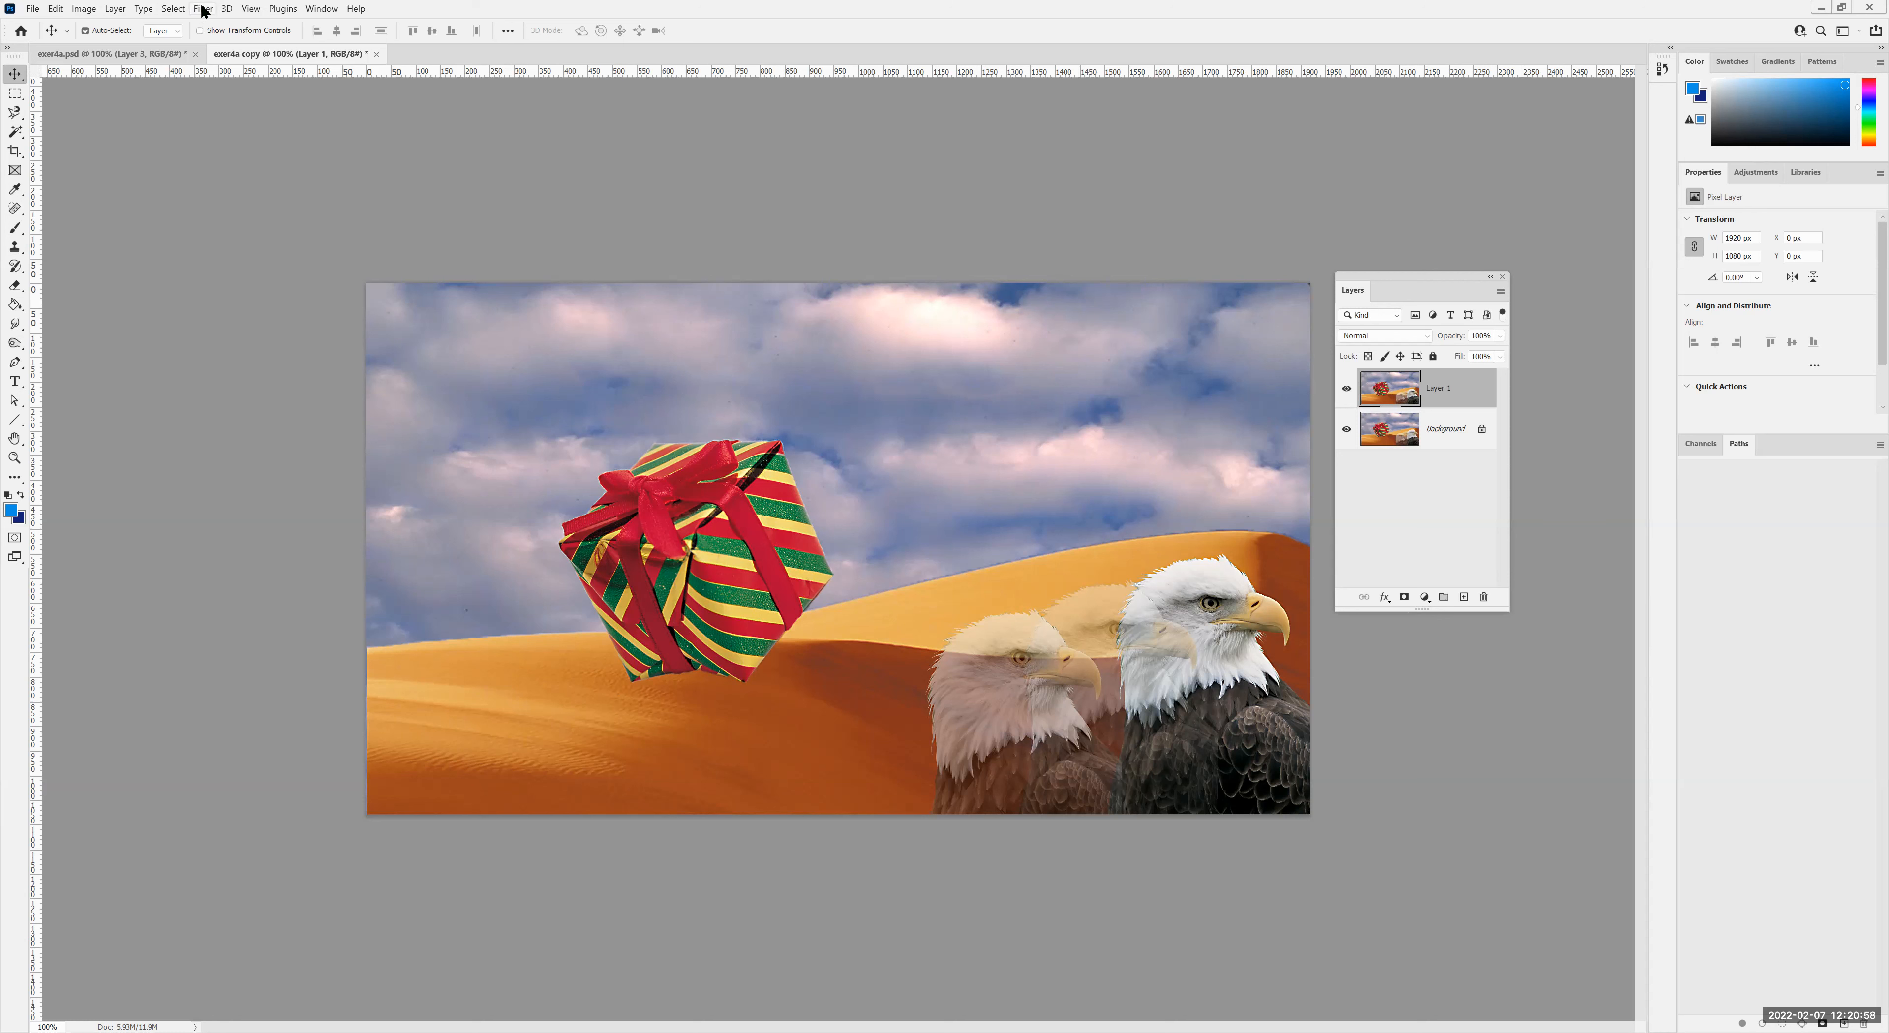
# Step: Try the Oil Paint filter on the duplicate layer with stylization 6.3 and cleanliness 6.1, and lower the layer's opacity to 36%
pyautogui.hotkey('alt', 't')
pyautogui.moveTo(363, 267)
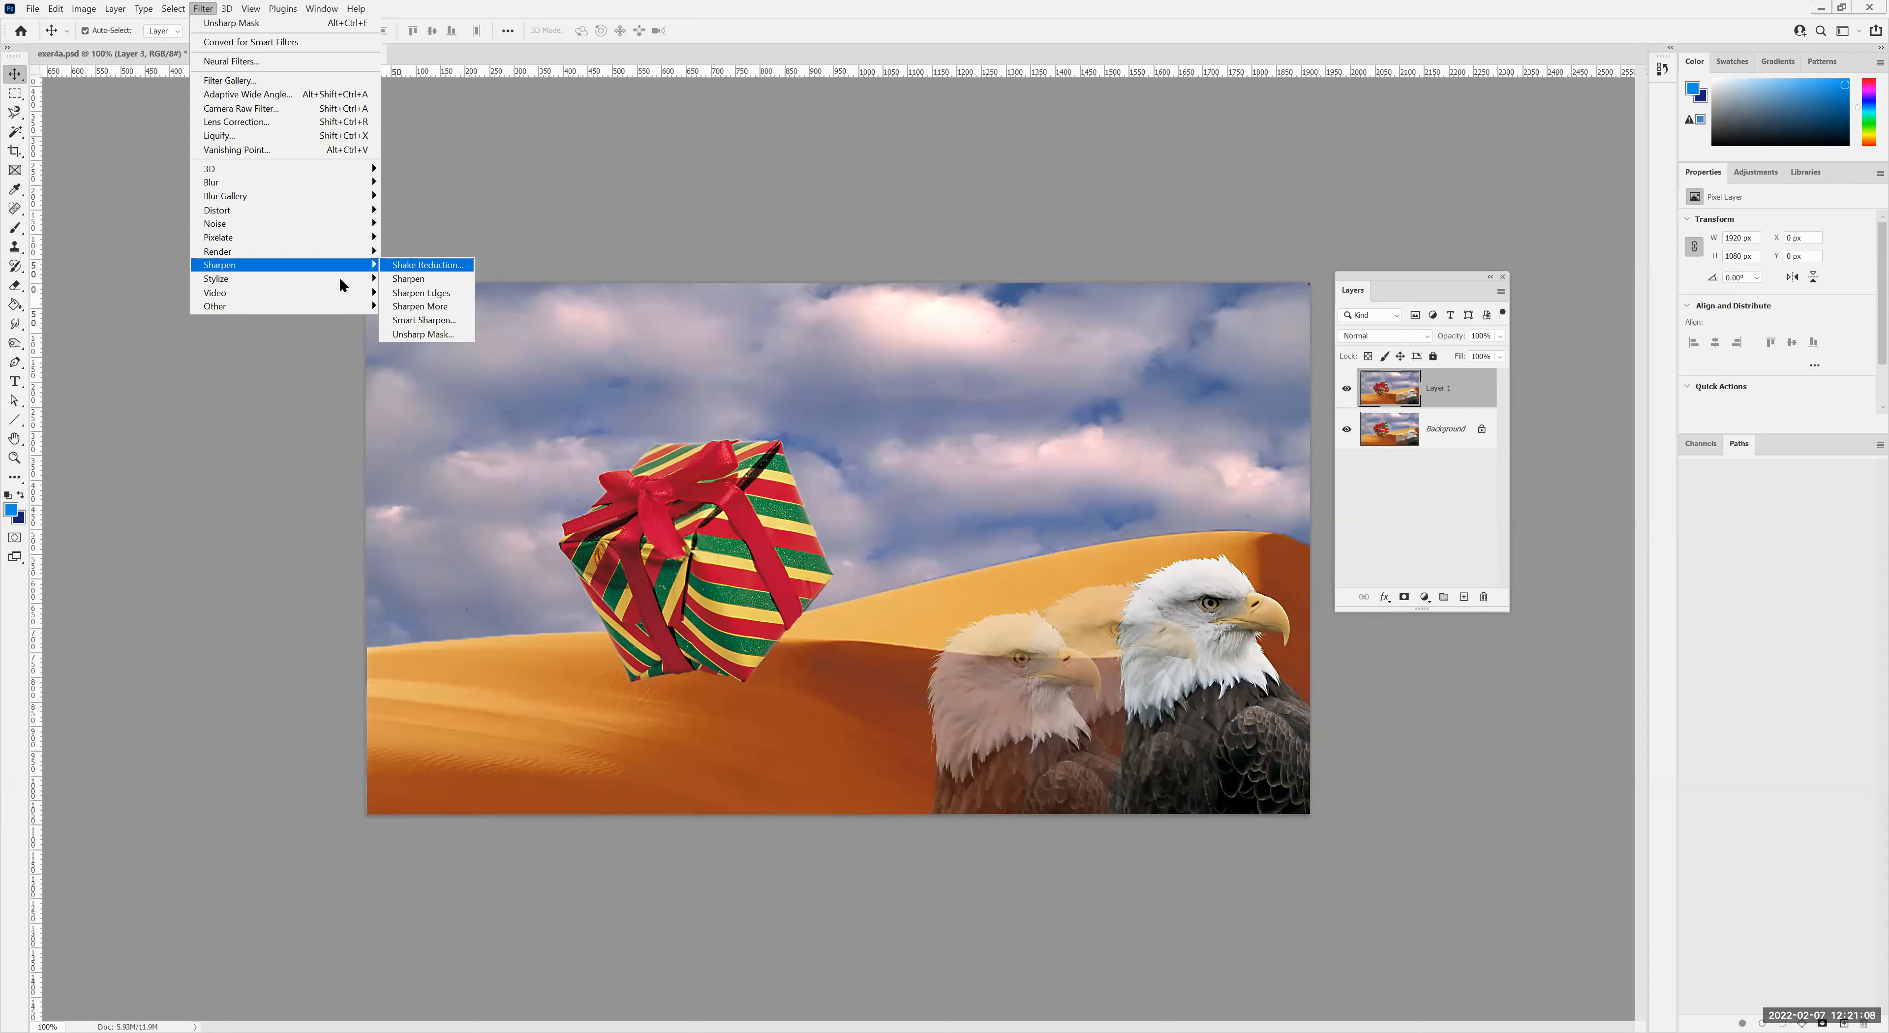
pyautogui.moveTo(302, 285)
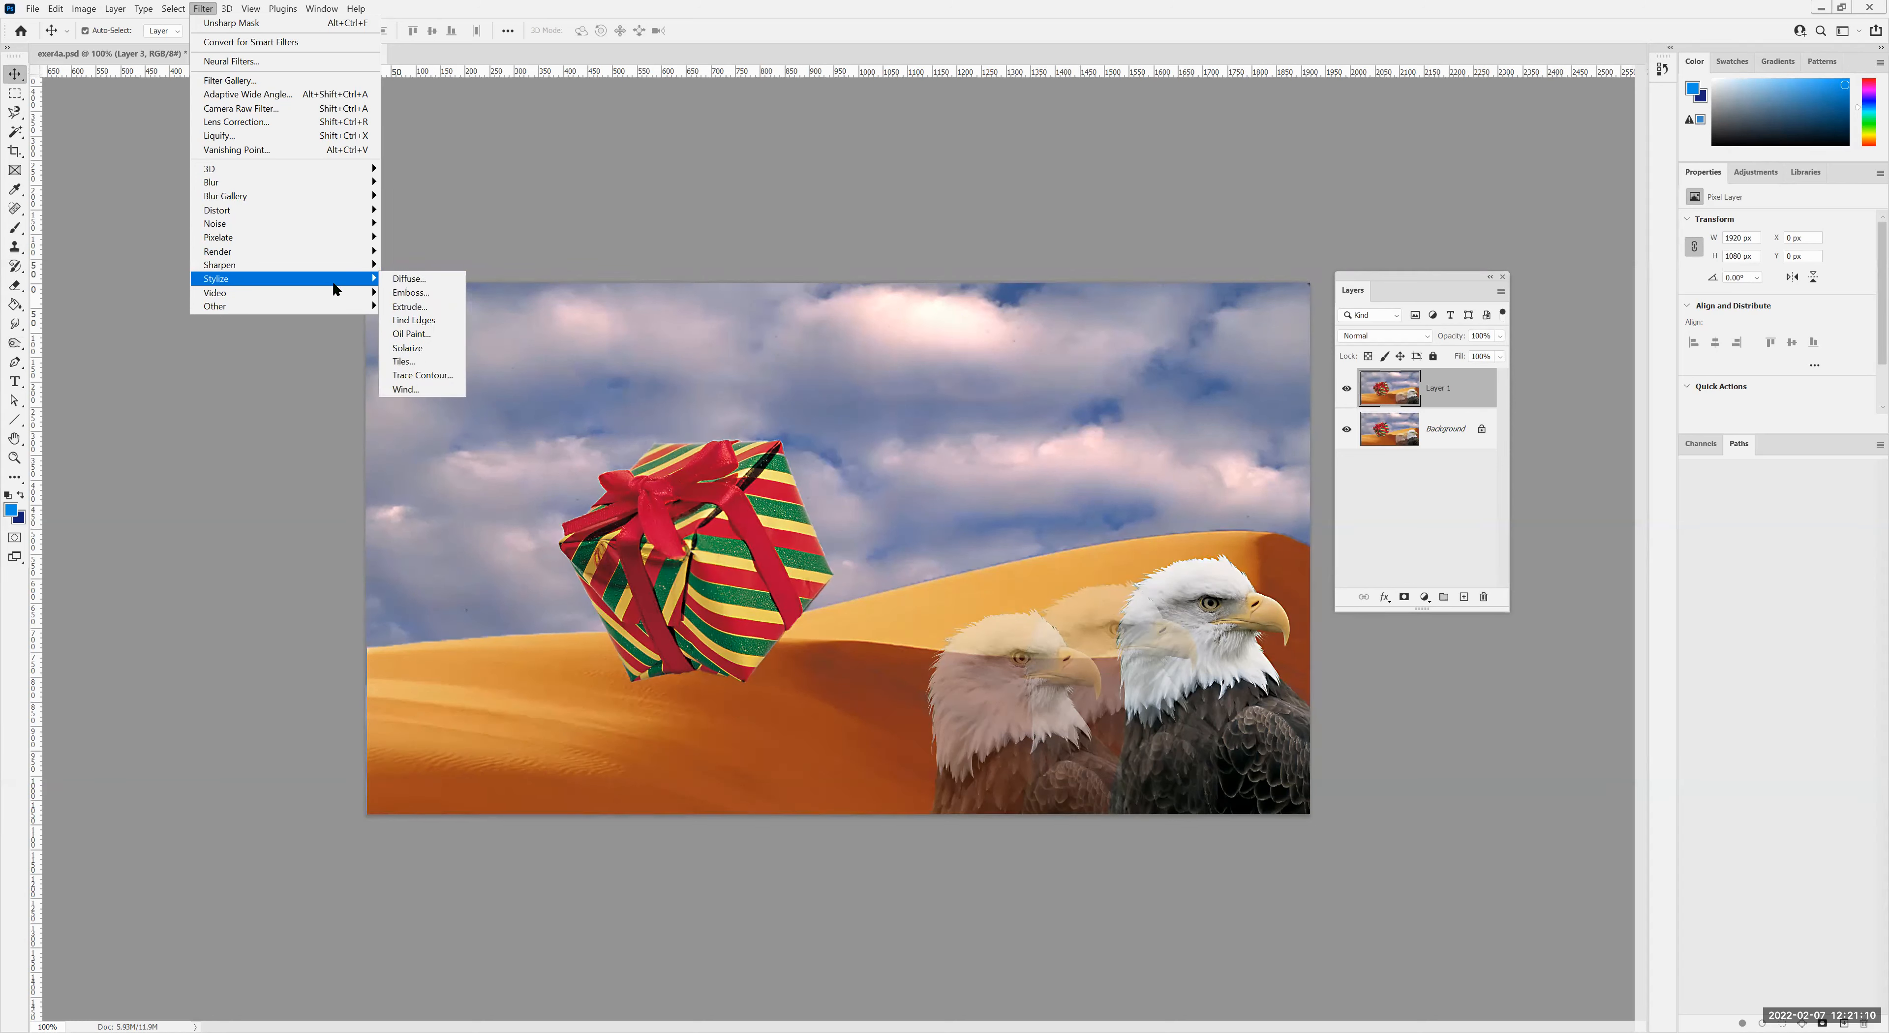
pyautogui.click(428, 339)
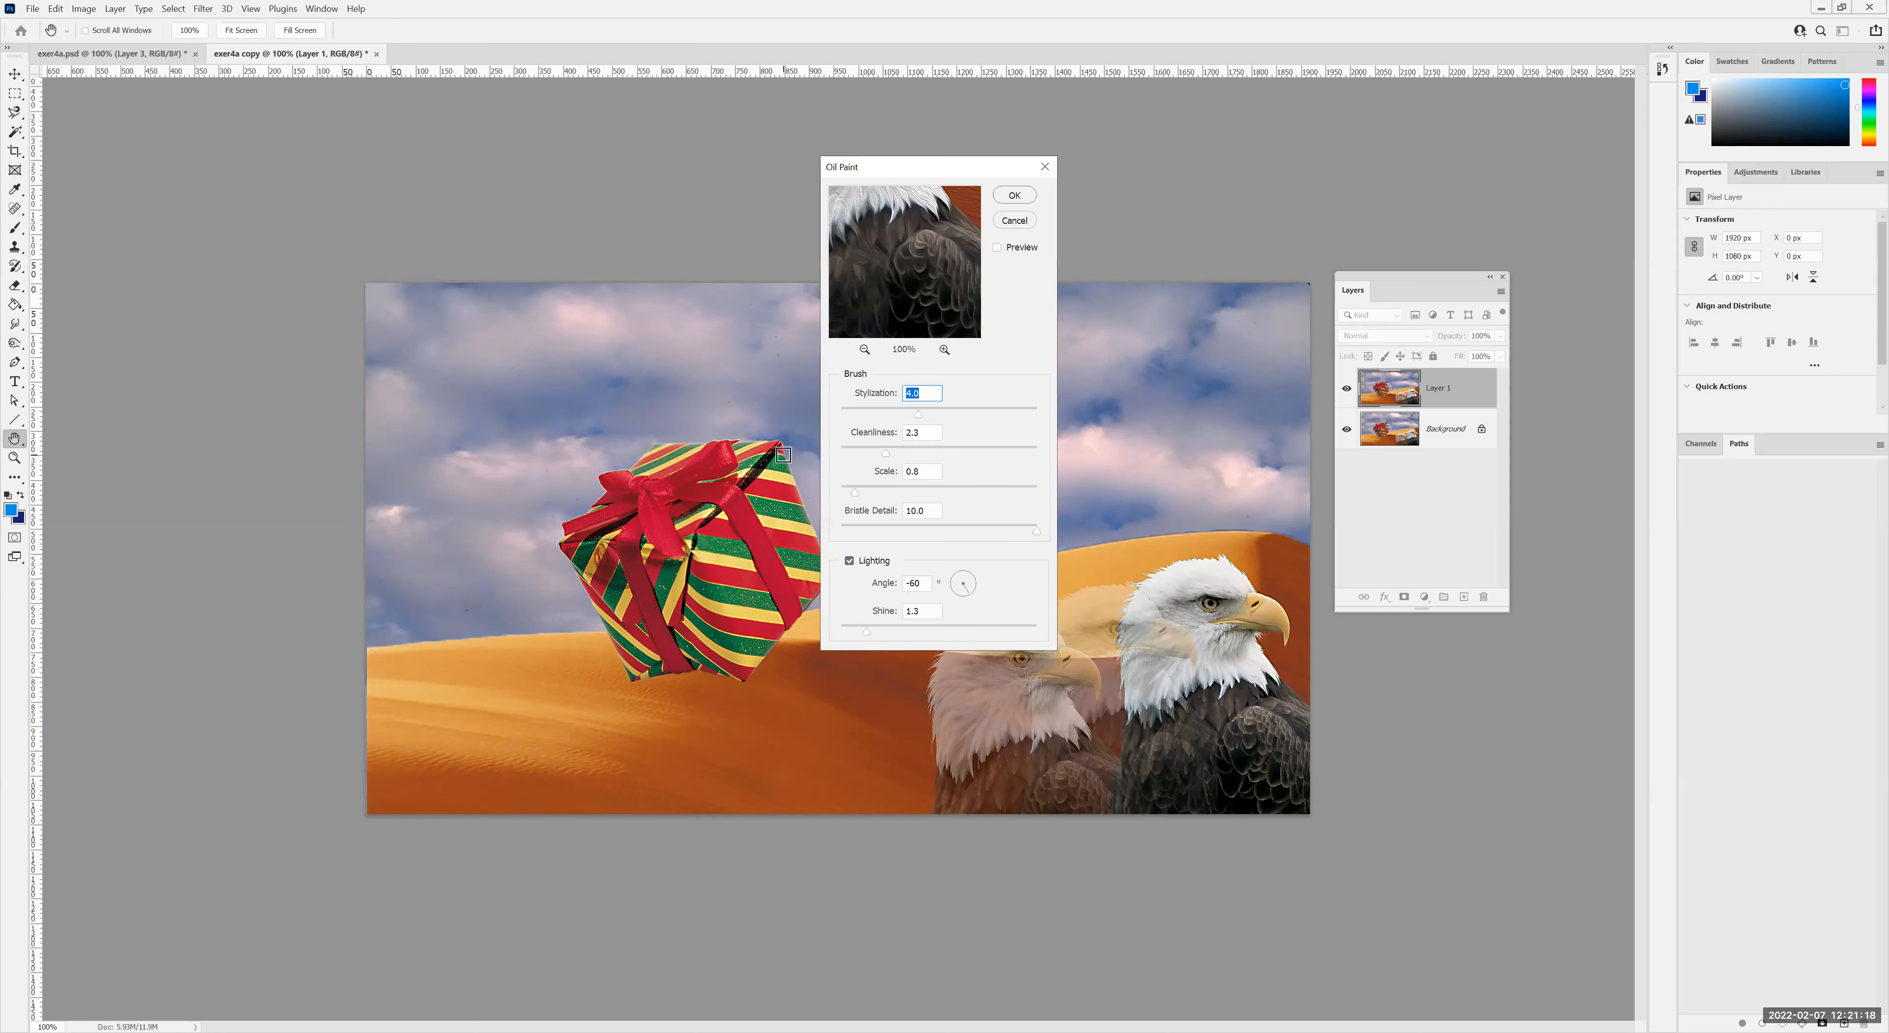
pyautogui.moveTo(921, 416); pyautogui.dragTo(960, 455)
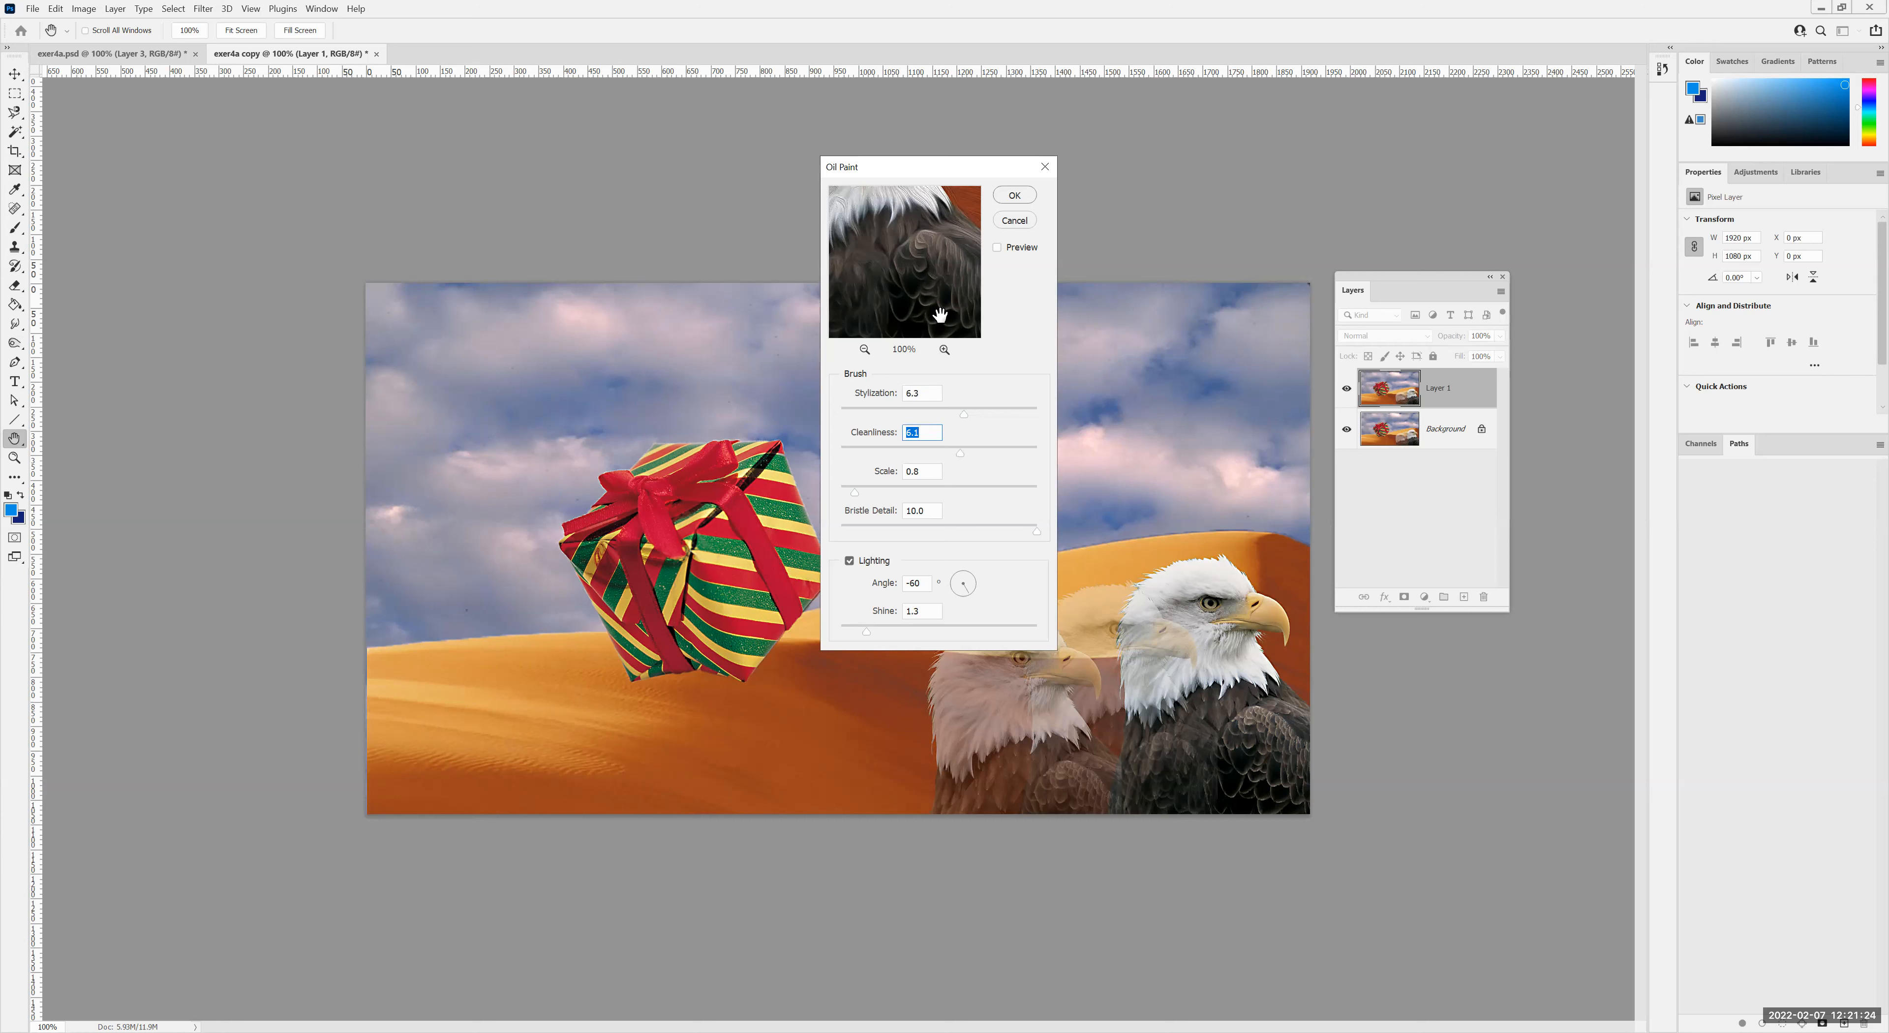
pyautogui.press('Return')
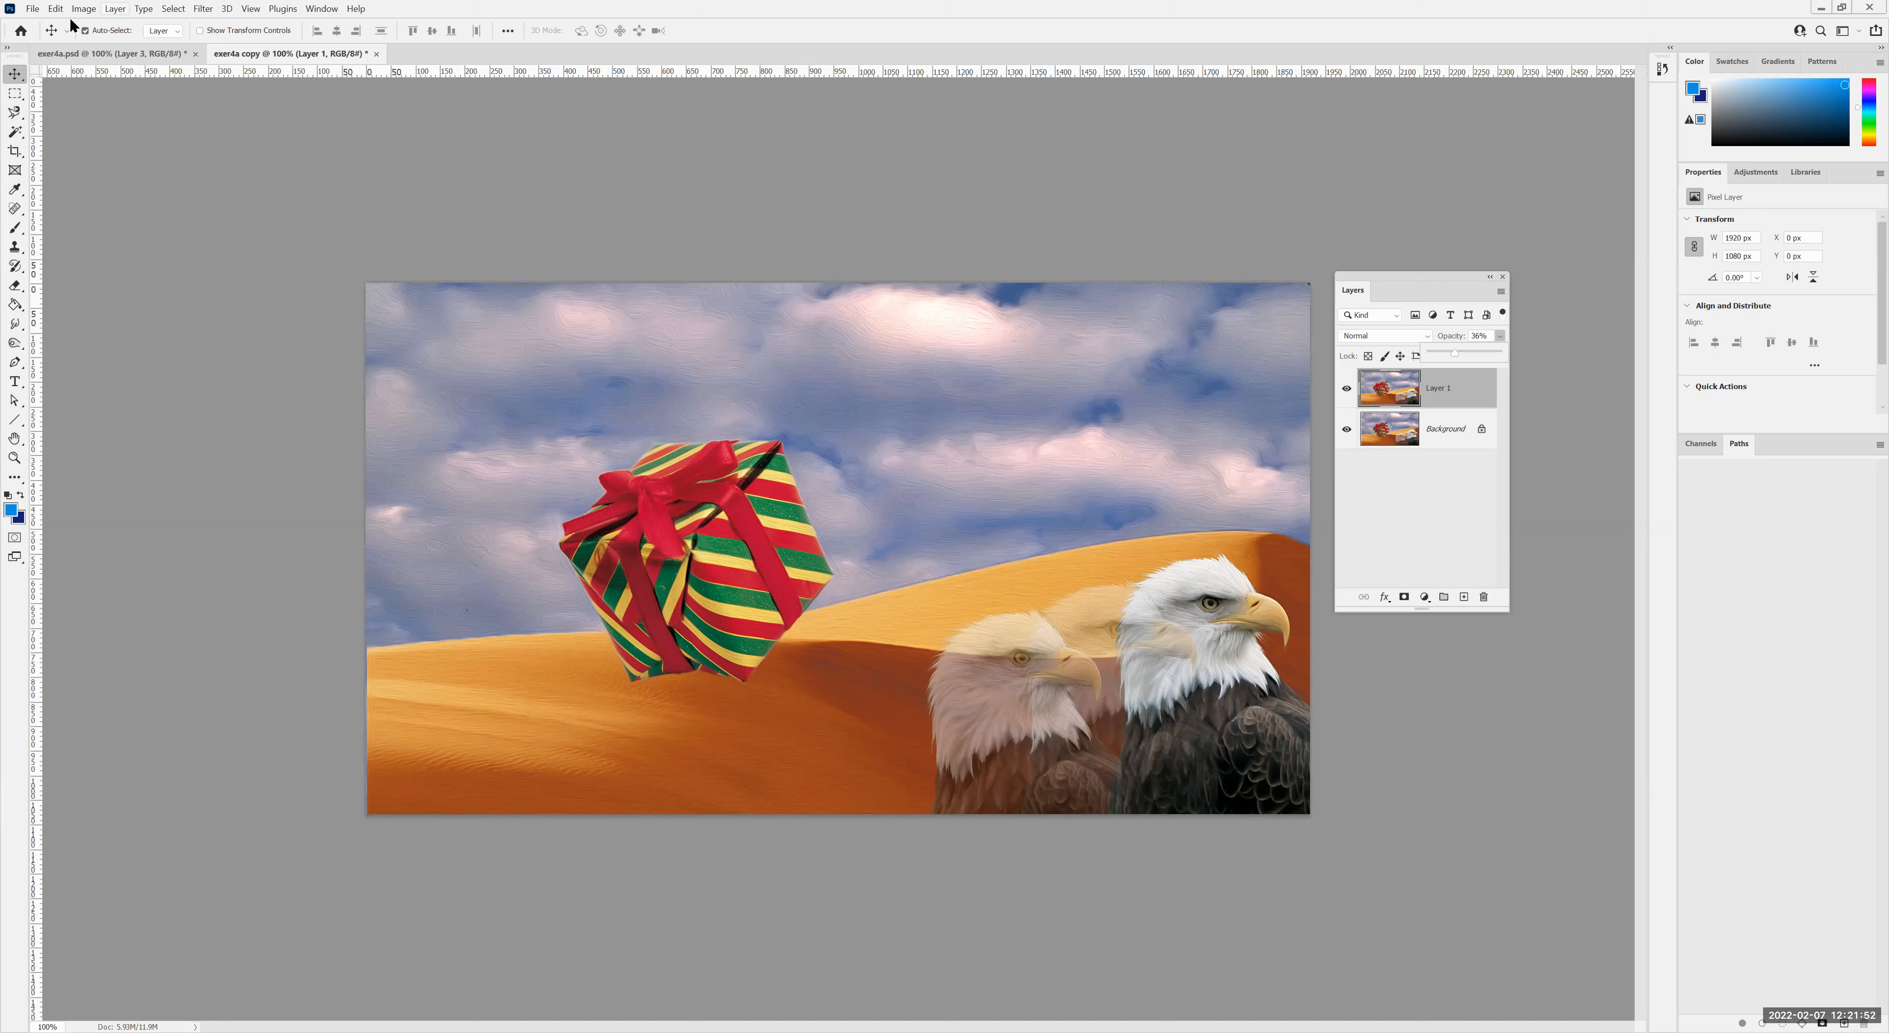
# Step: Undo the duplicate layer's opacity change and its Oil Paint filter
pyautogui.click(57, 9)
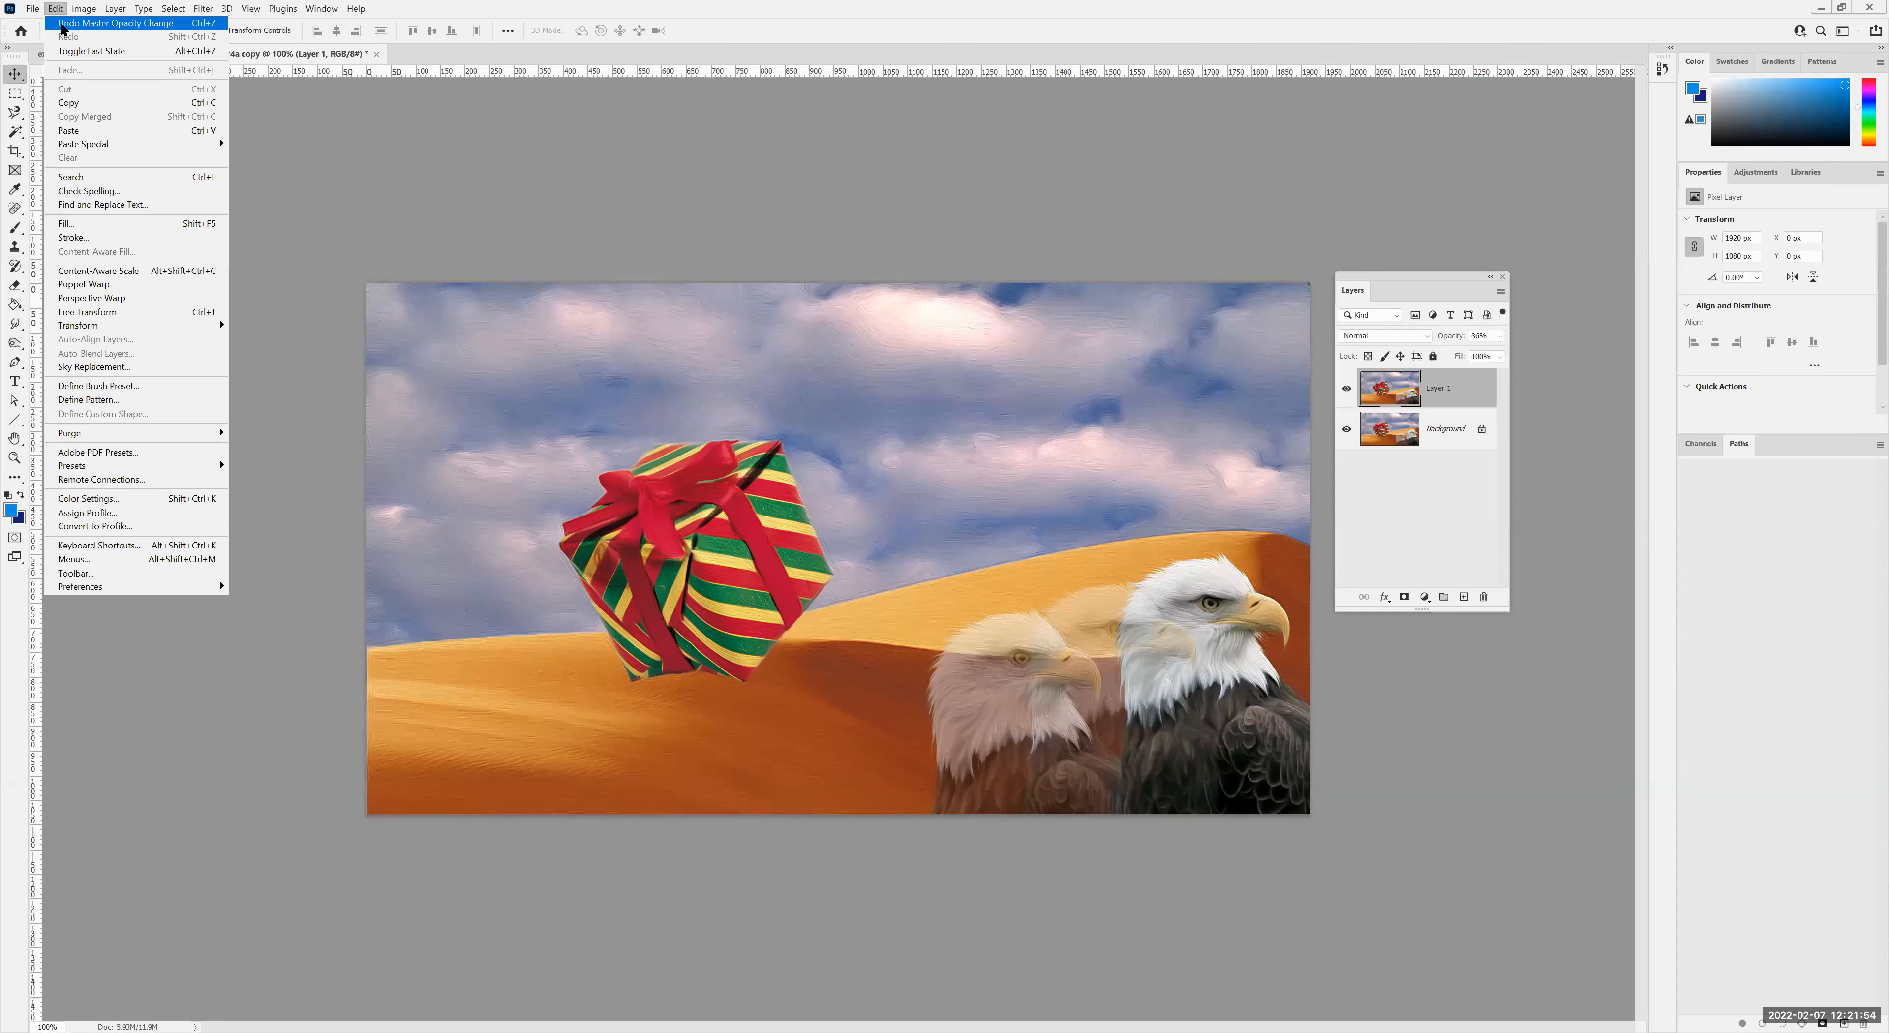
pyautogui.click(62, 25)
pyautogui.click(57, 9)
pyautogui.click(66, 24)
# Step: Try the Tiles filter on the duplicate layer with the offered settings and undo it
pyautogui.click(205, 9)
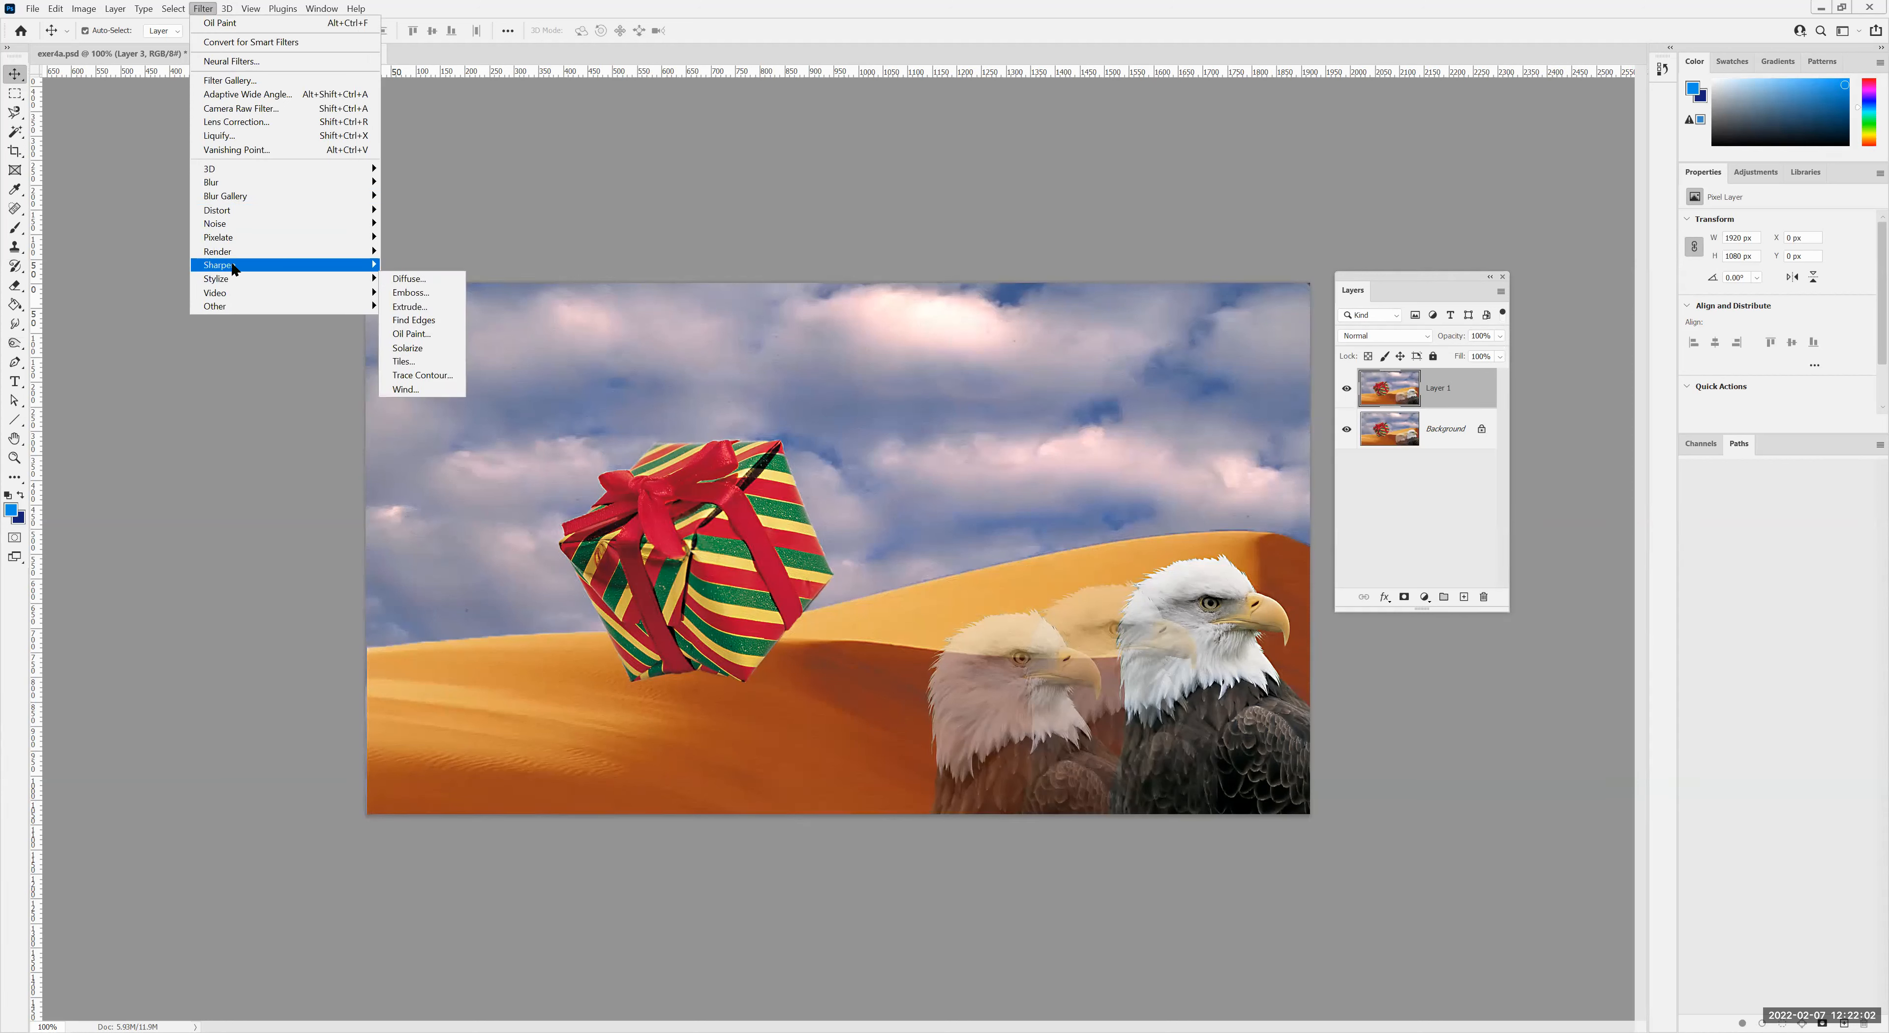
pyautogui.moveTo(233, 266)
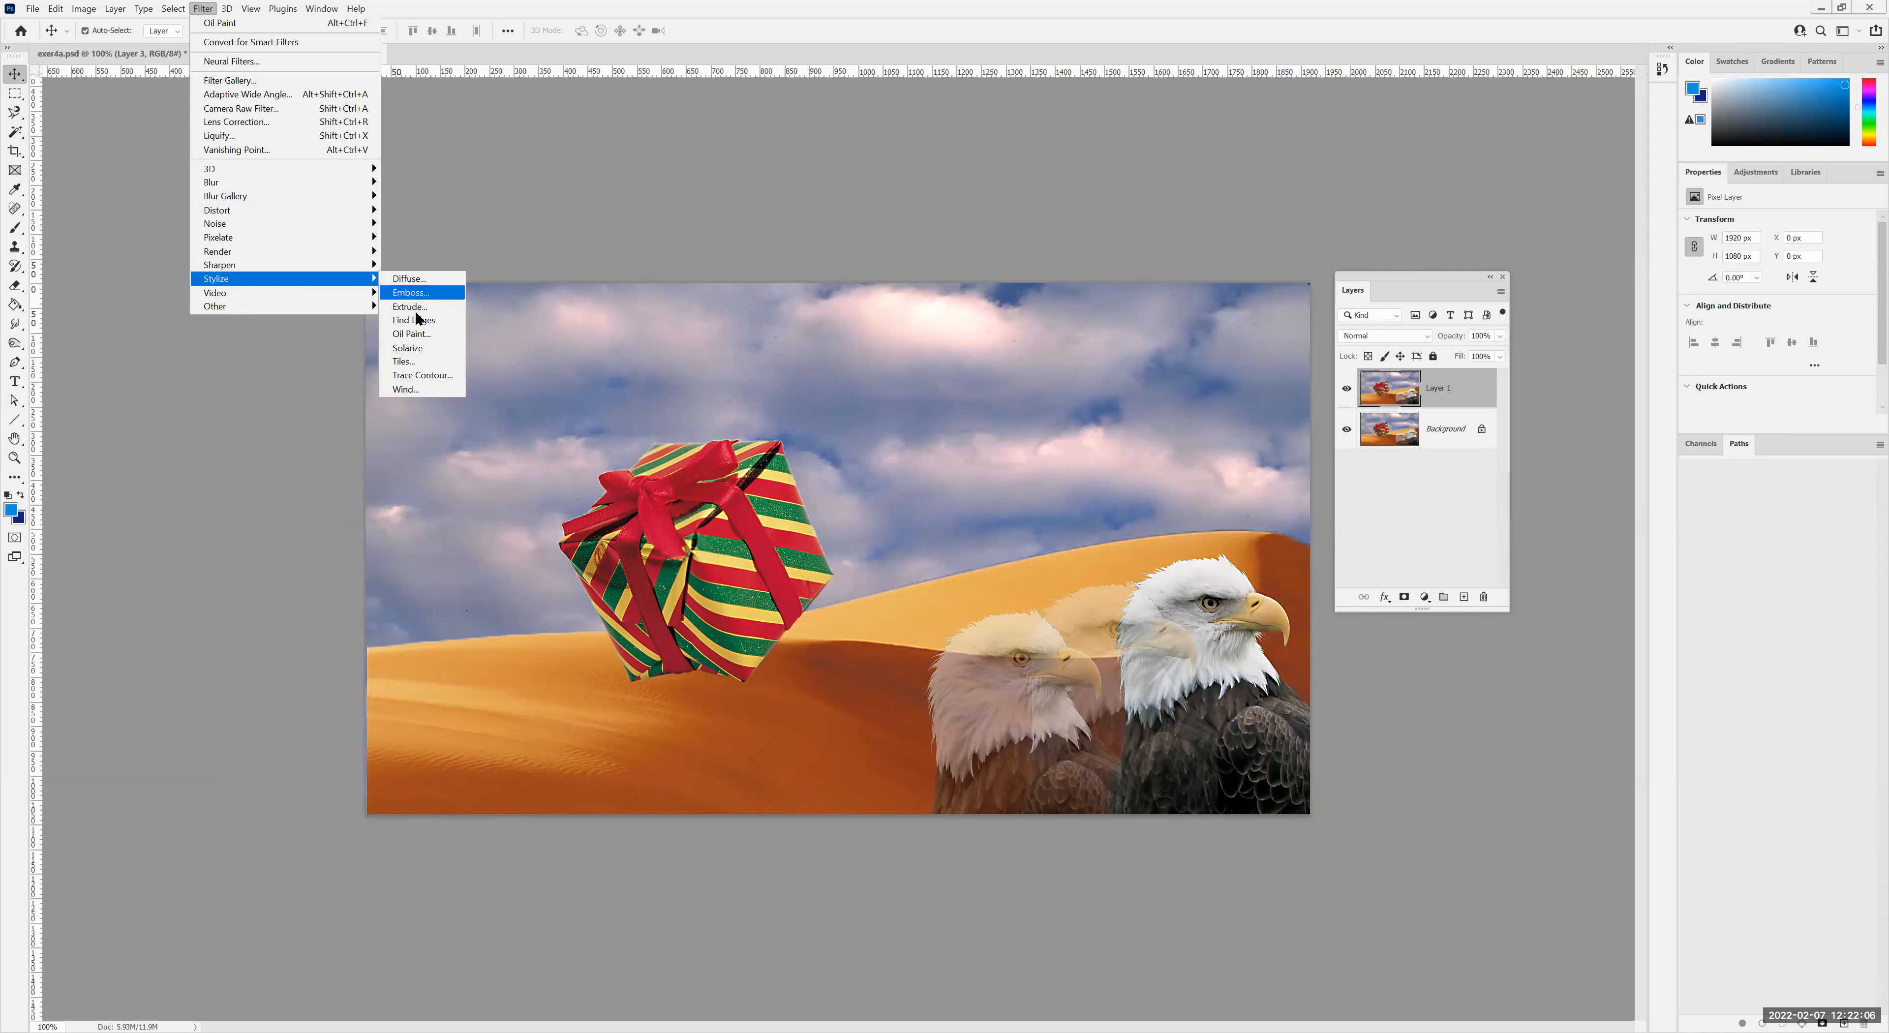
pyautogui.click(418, 361)
pyautogui.click(1017, 325)
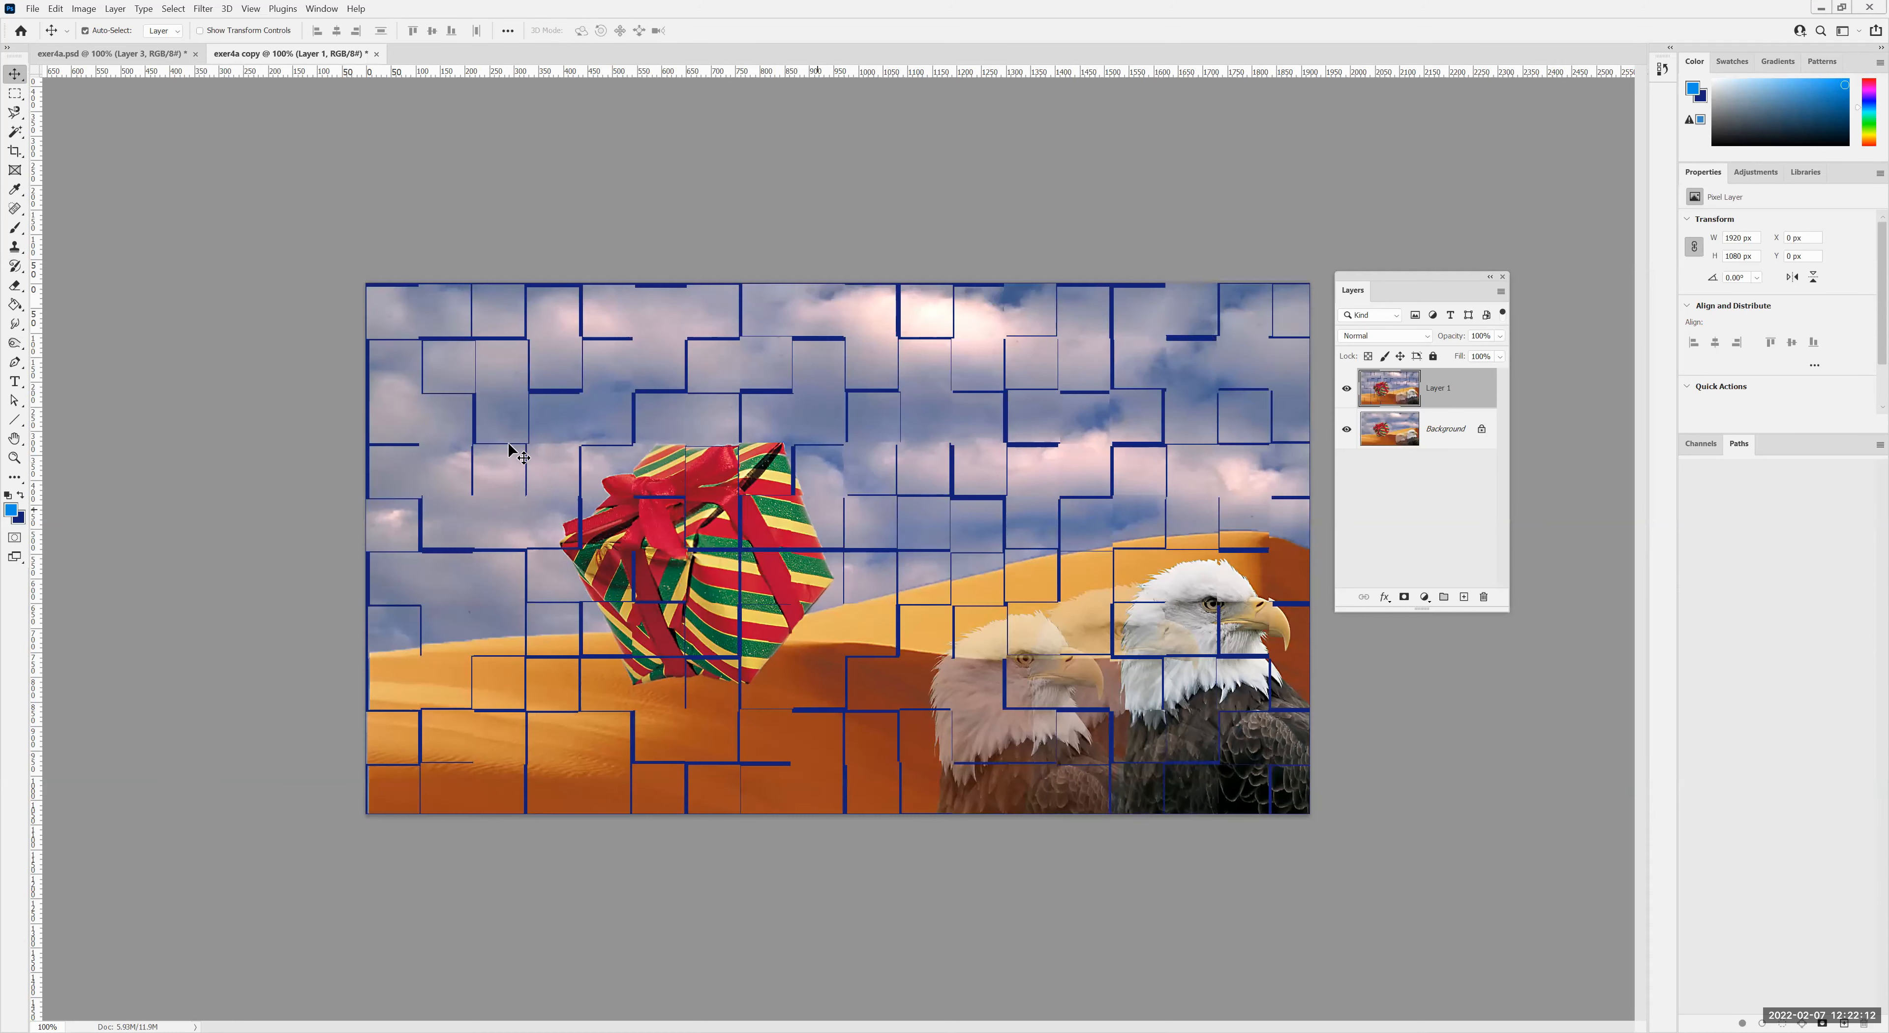
pyautogui.click(55, 9)
pyautogui.click(96, 28)
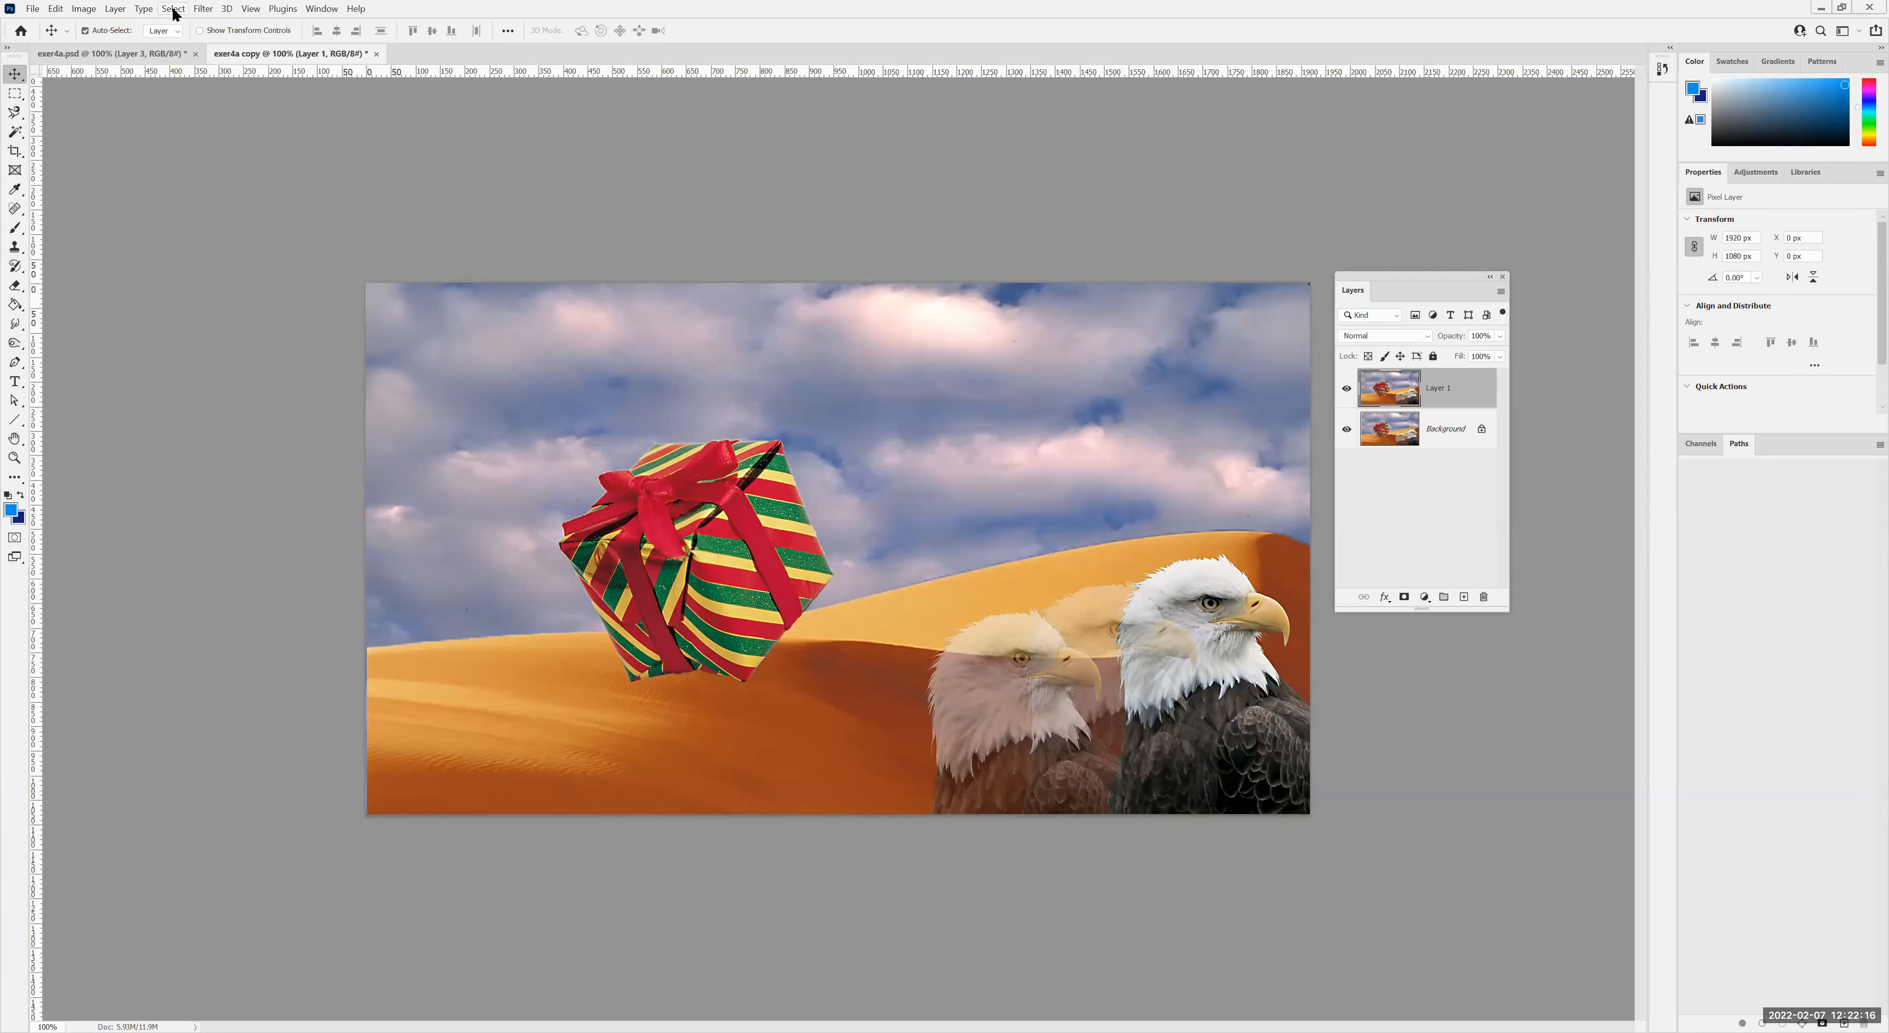
pyautogui.click(205, 9)
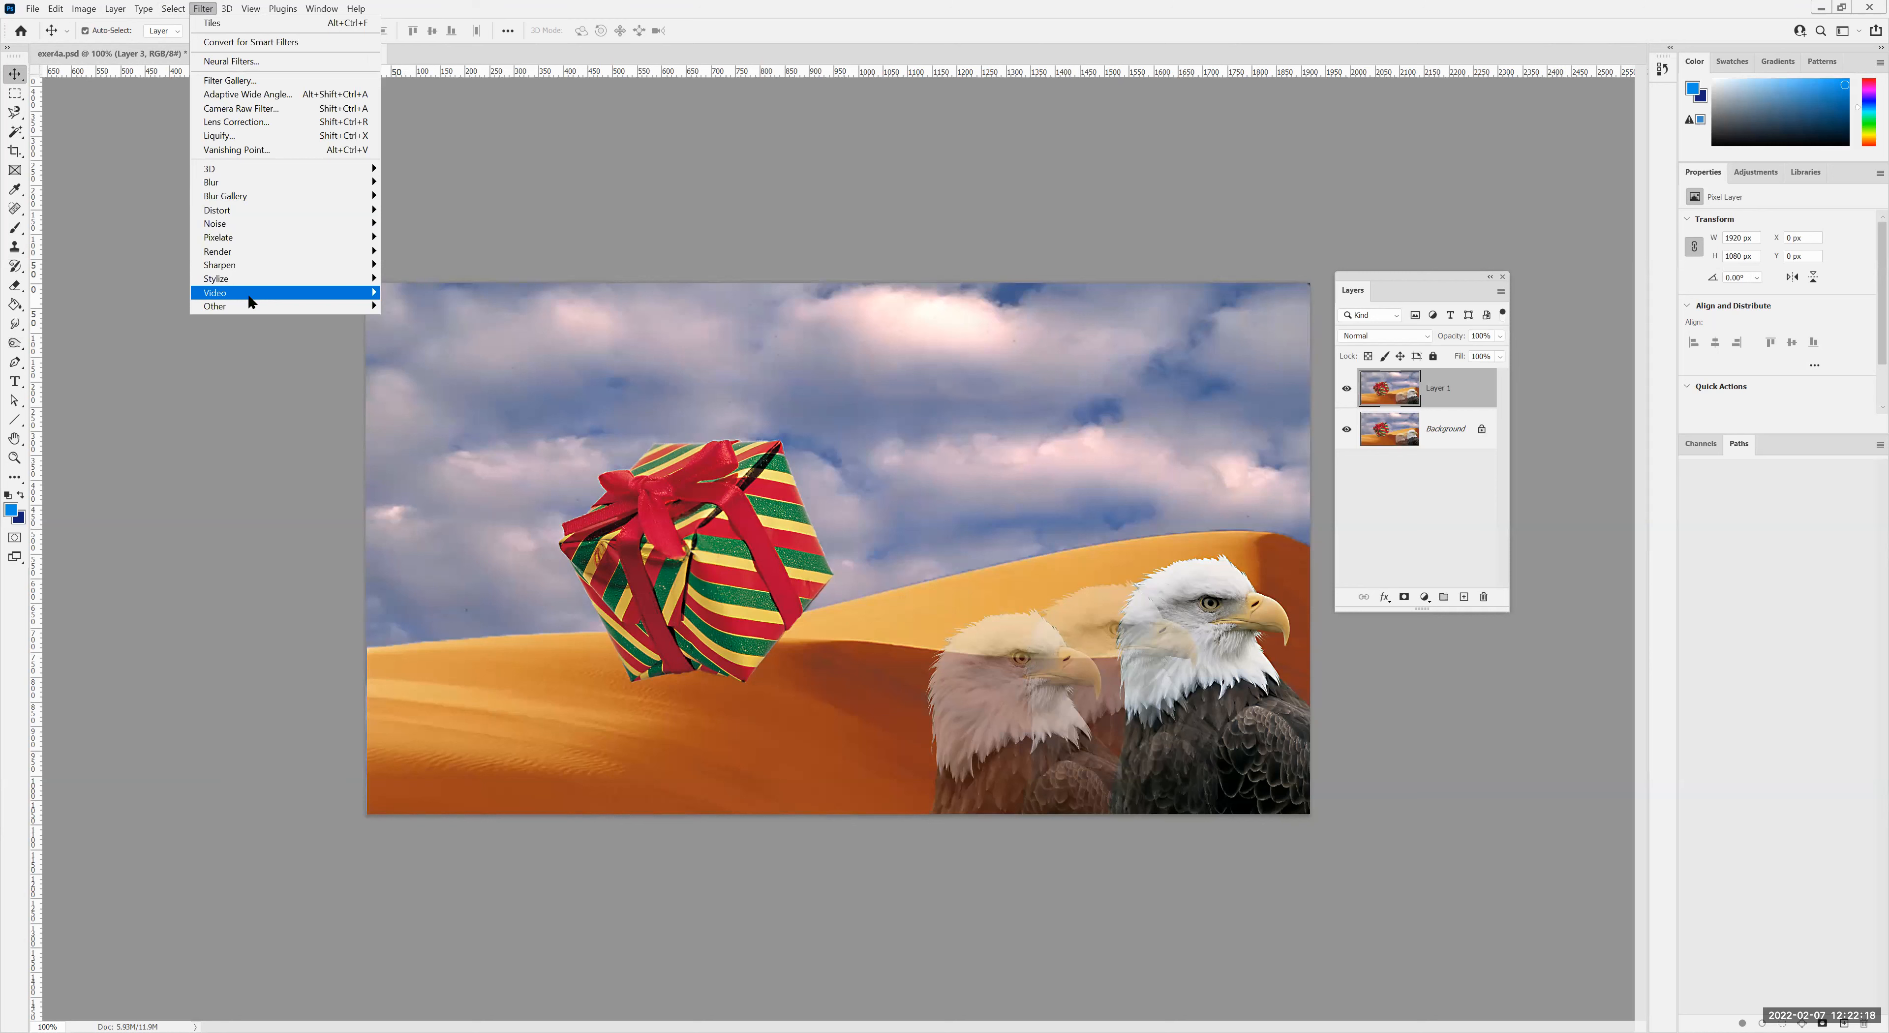
pyautogui.moveTo(250, 302)
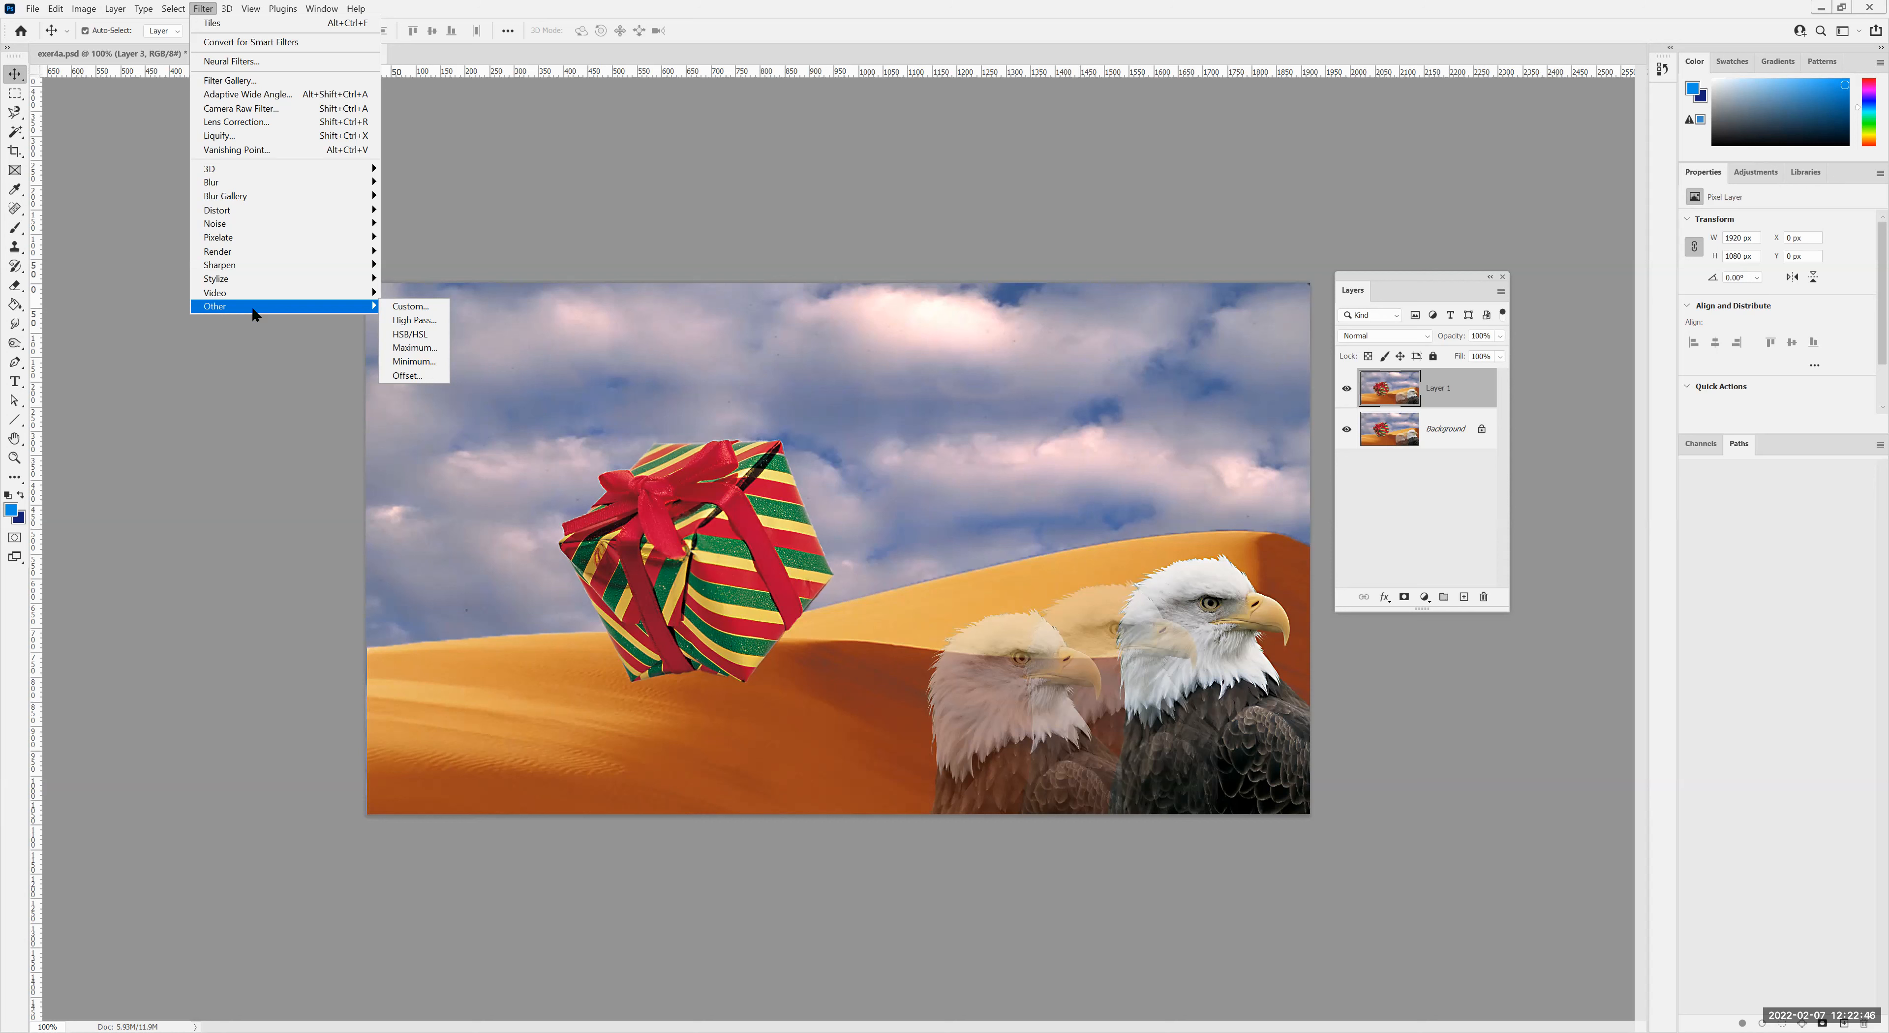
pyautogui.click(445, 228)
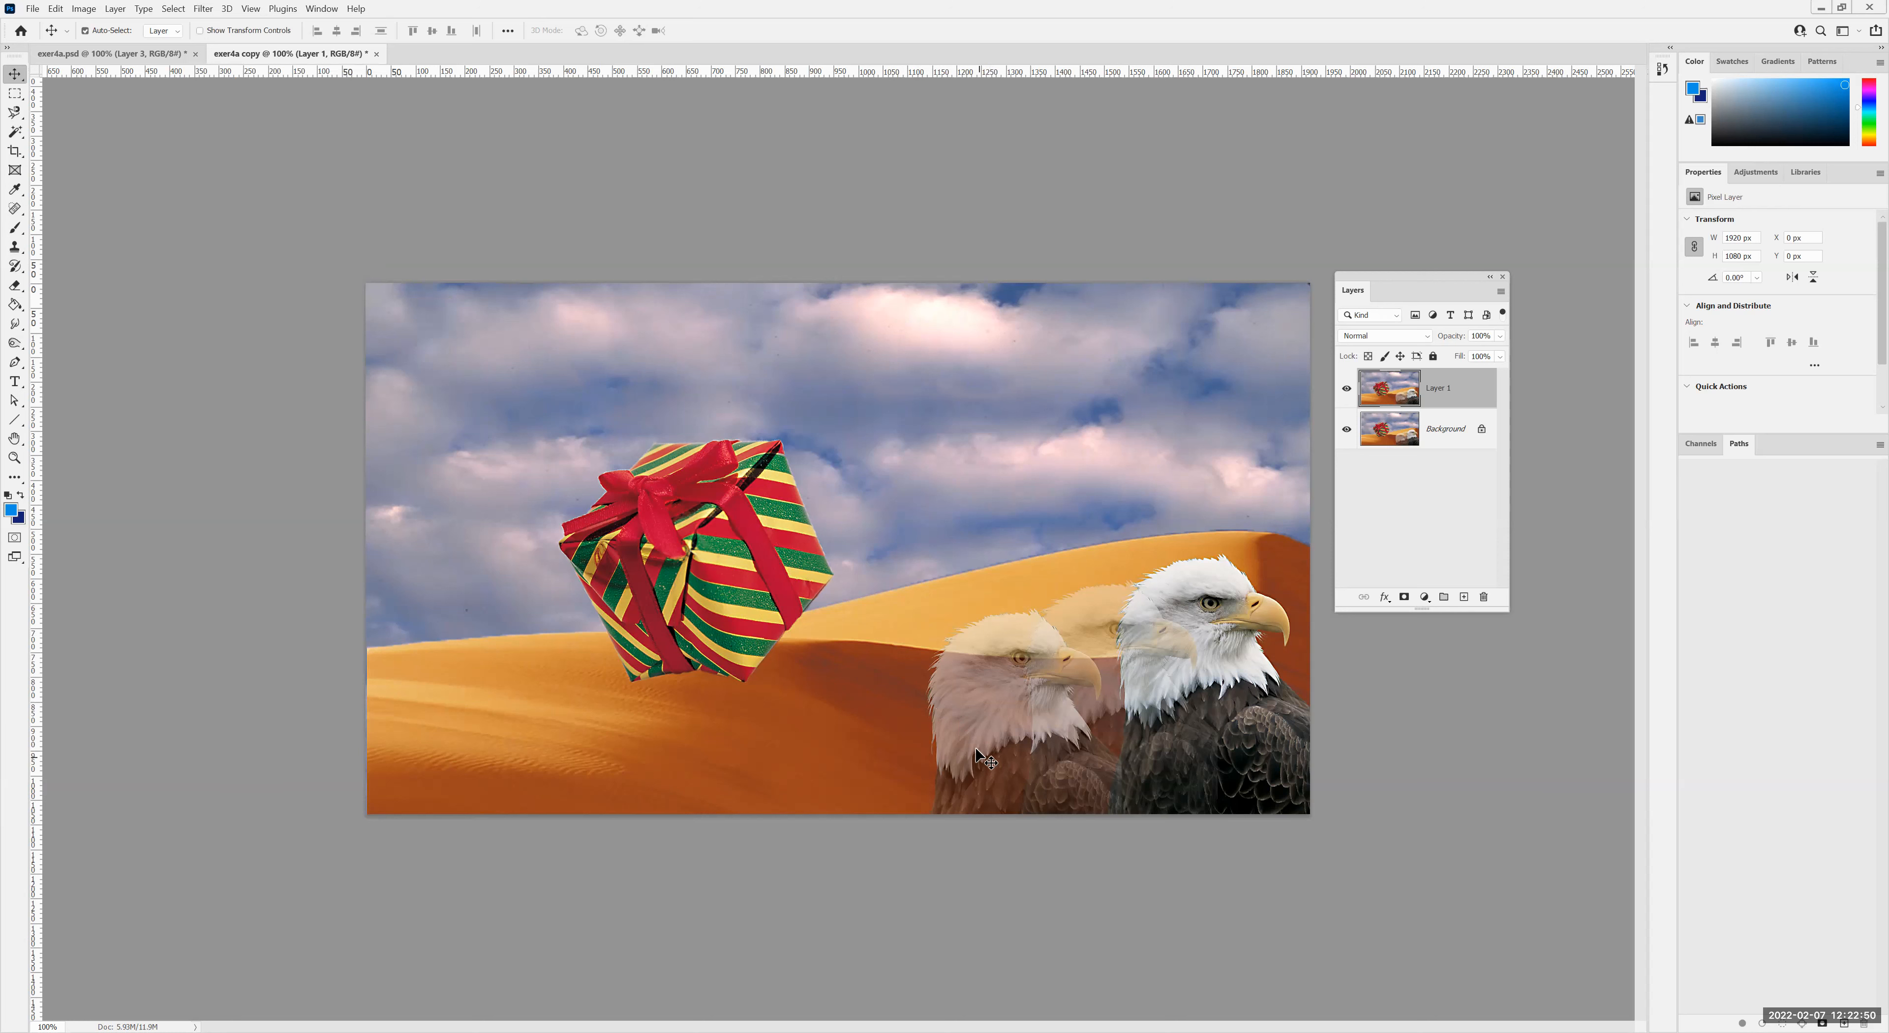
pyautogui.click(204, 10)
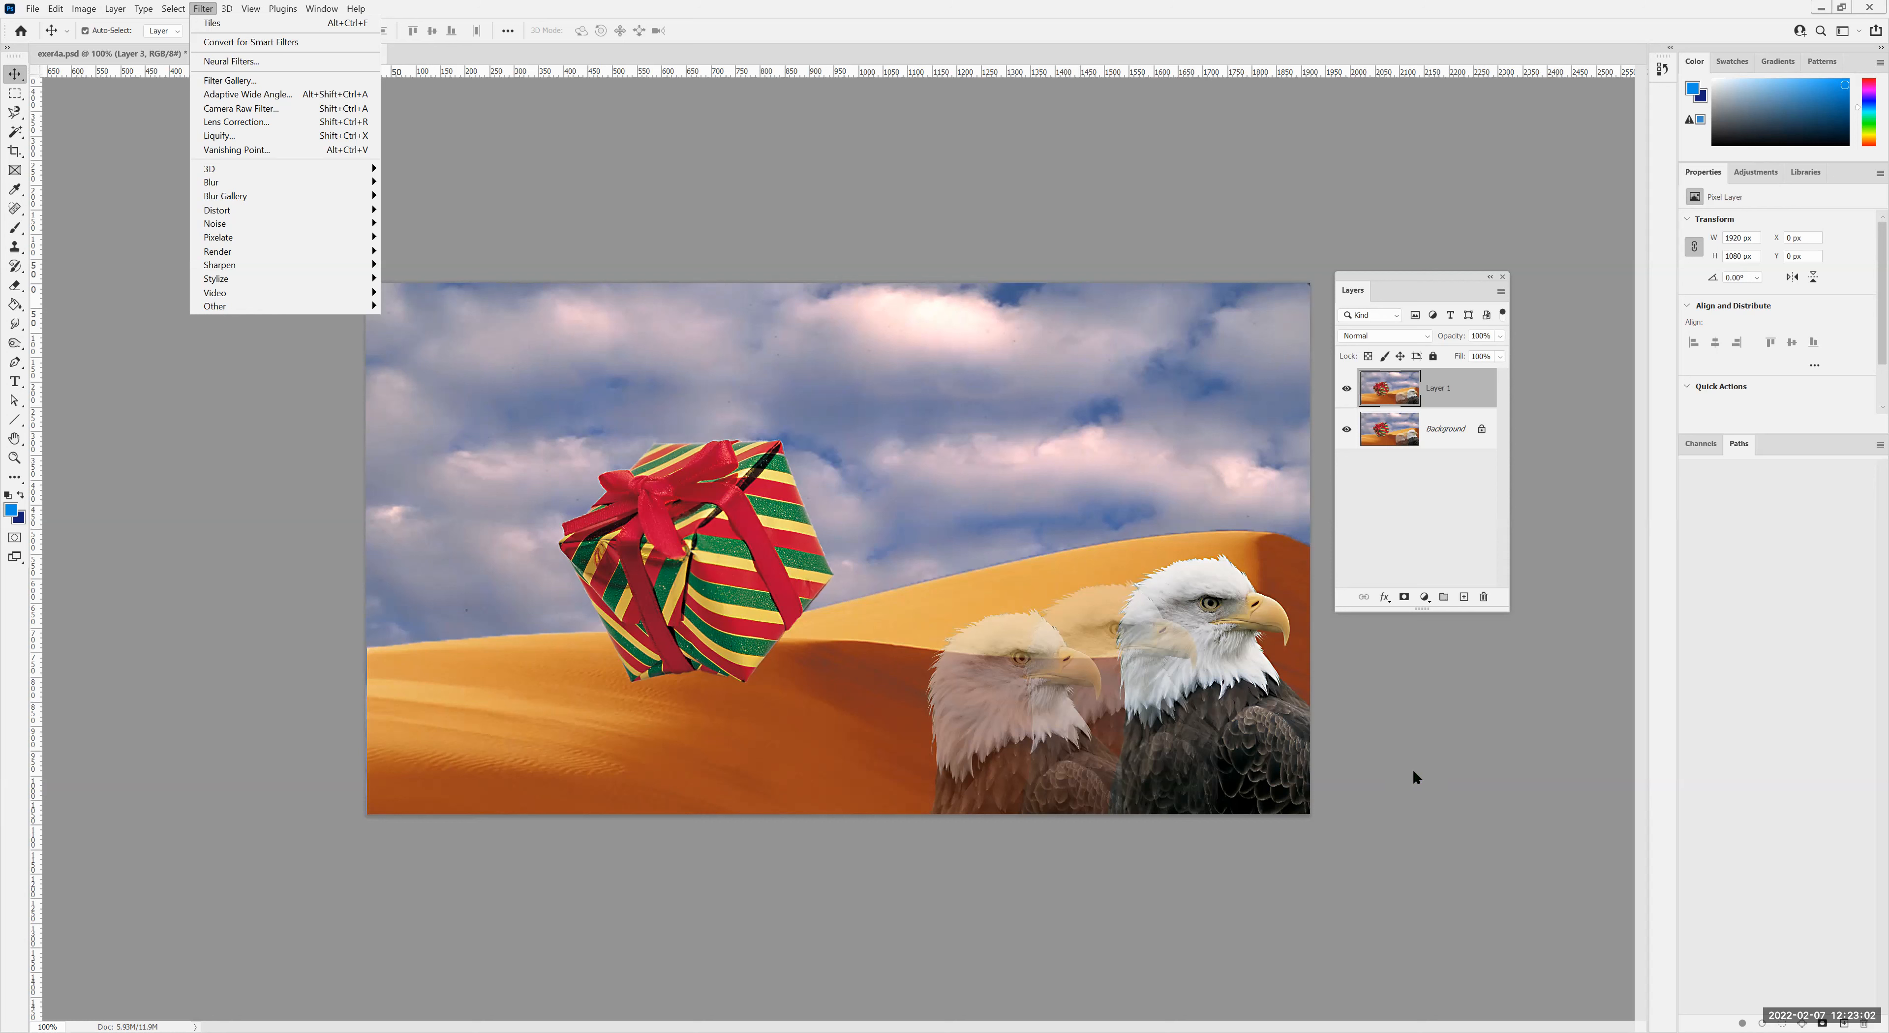
pyautogui.click(1423, 902)
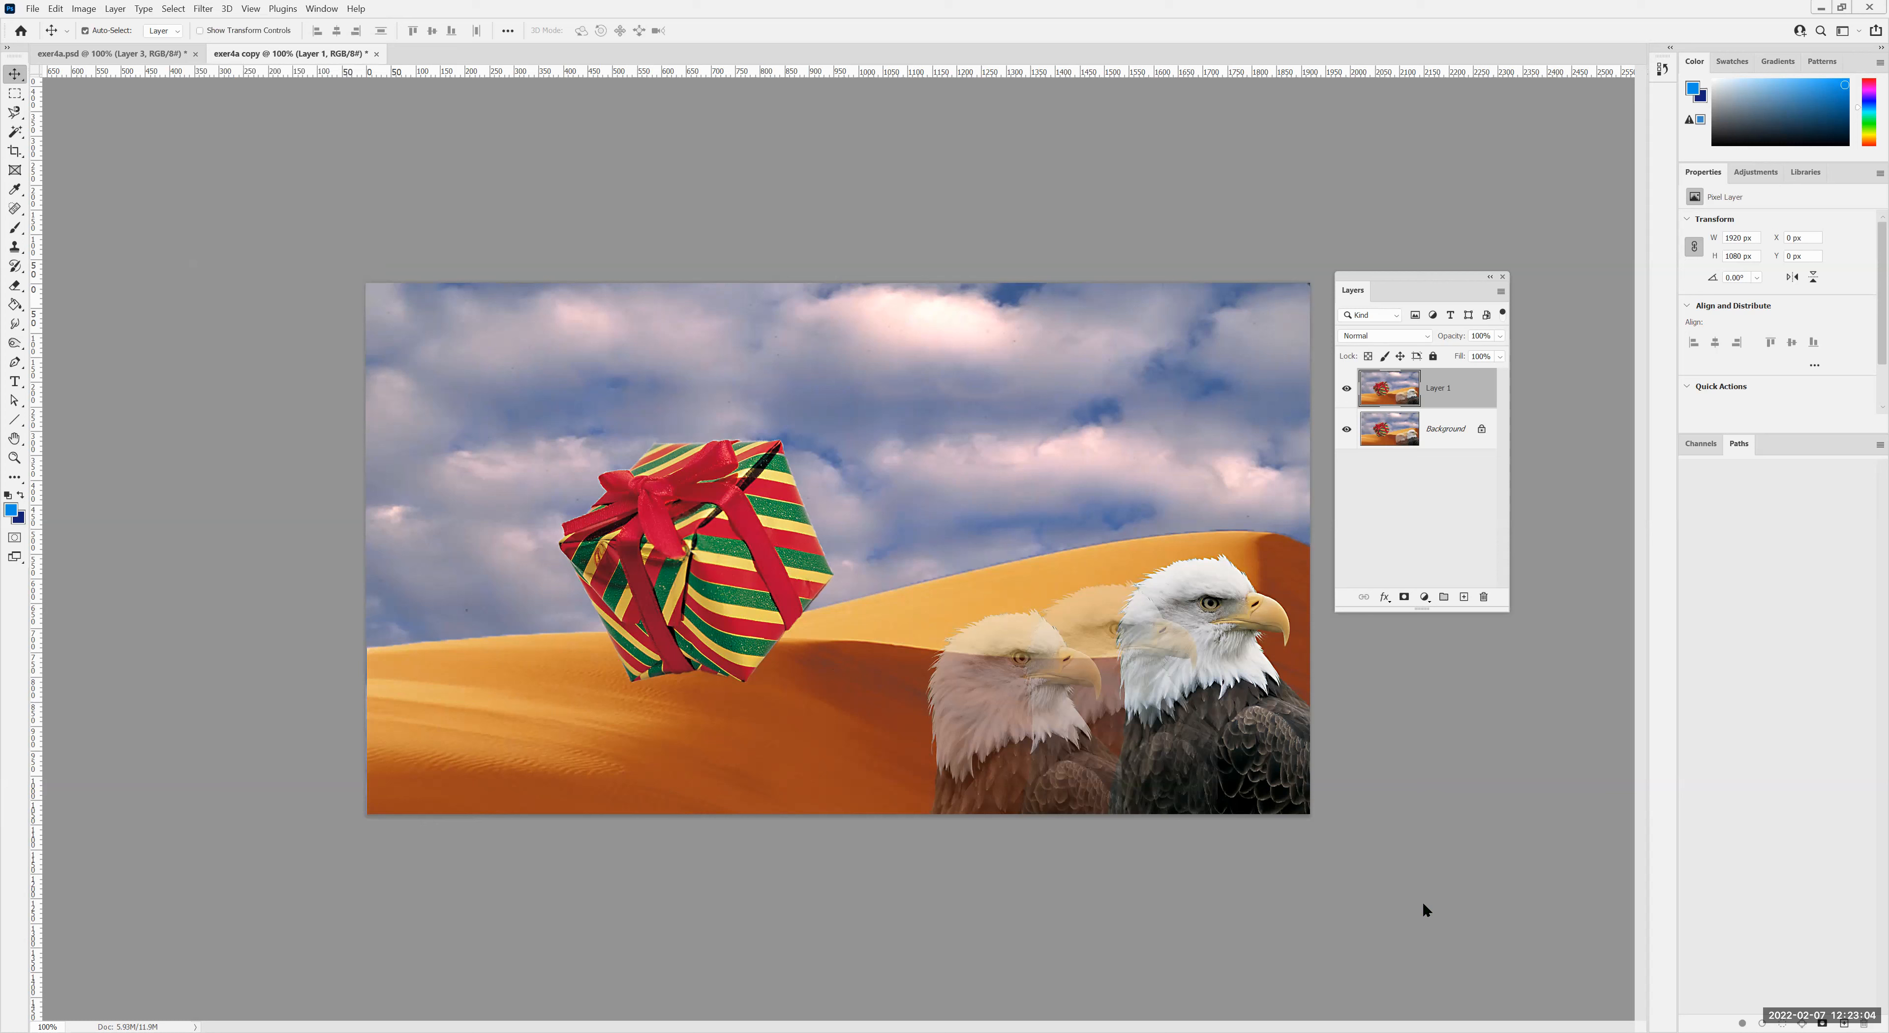